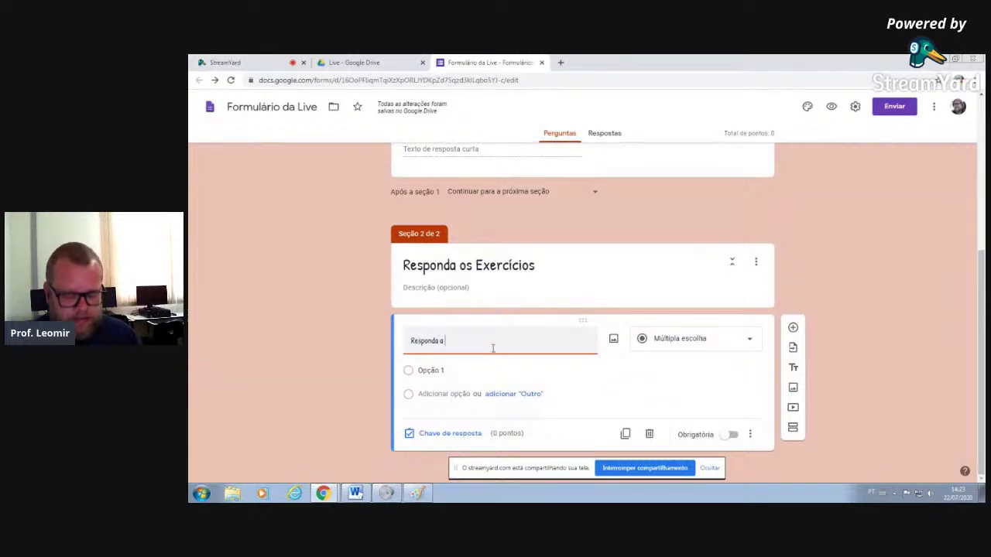
text(seguin)
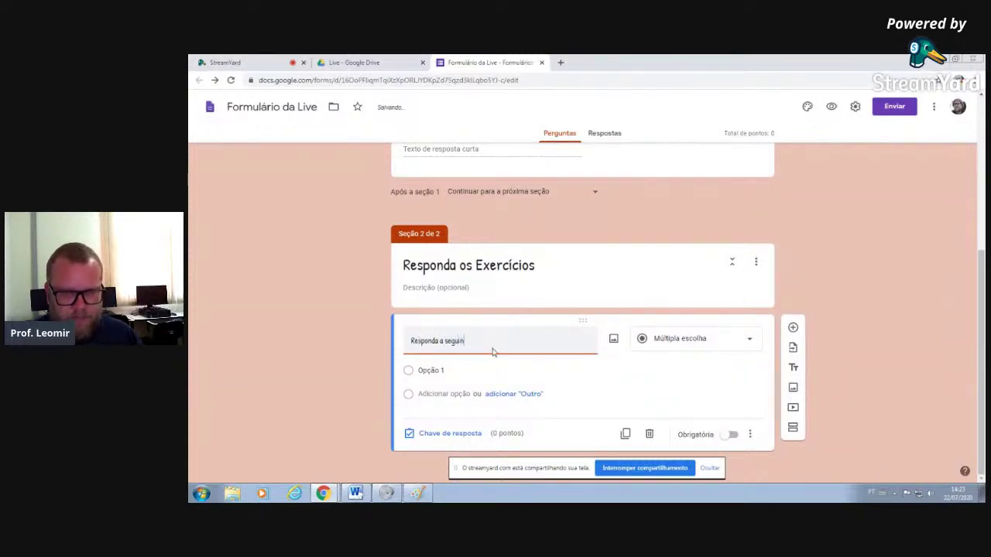
key(BackSpace)
key(BackSpace)
key(BackSpace)
key(BackSpace)
key(BackSpace)
key(BackSpace)
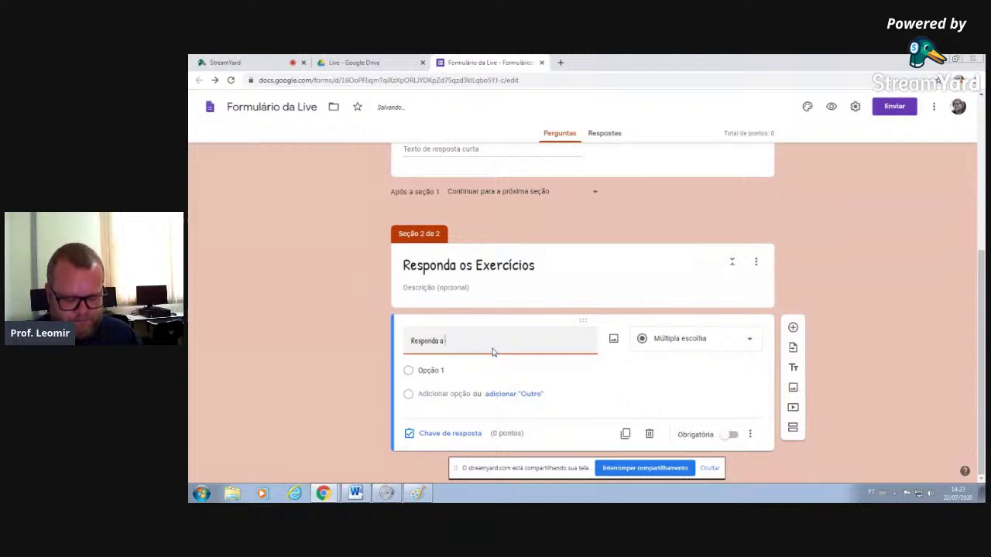
Replace the text of the multiple-choice question in section 2 with "Encontre a raiz da seguinte equação:".
text(Encontre a)
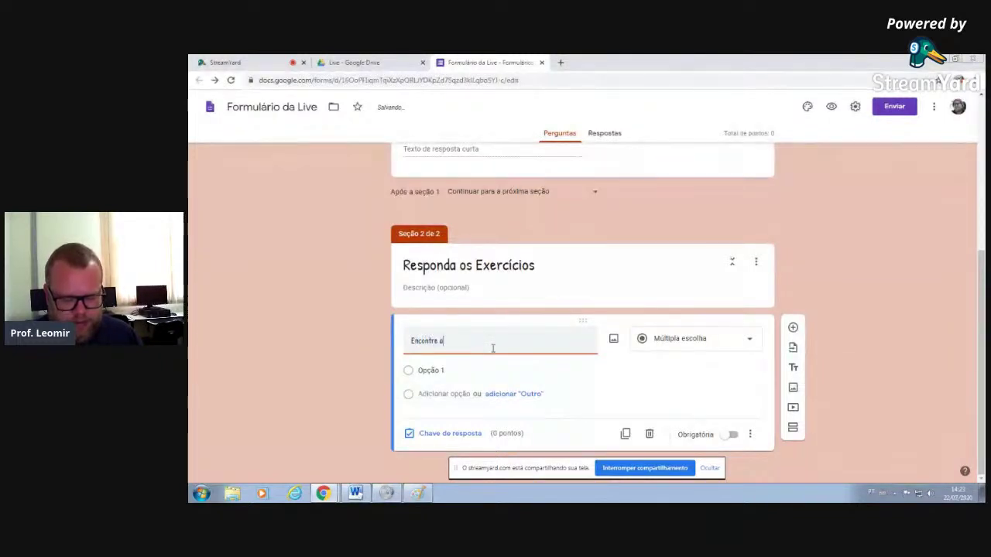
text( raiz do seguint)
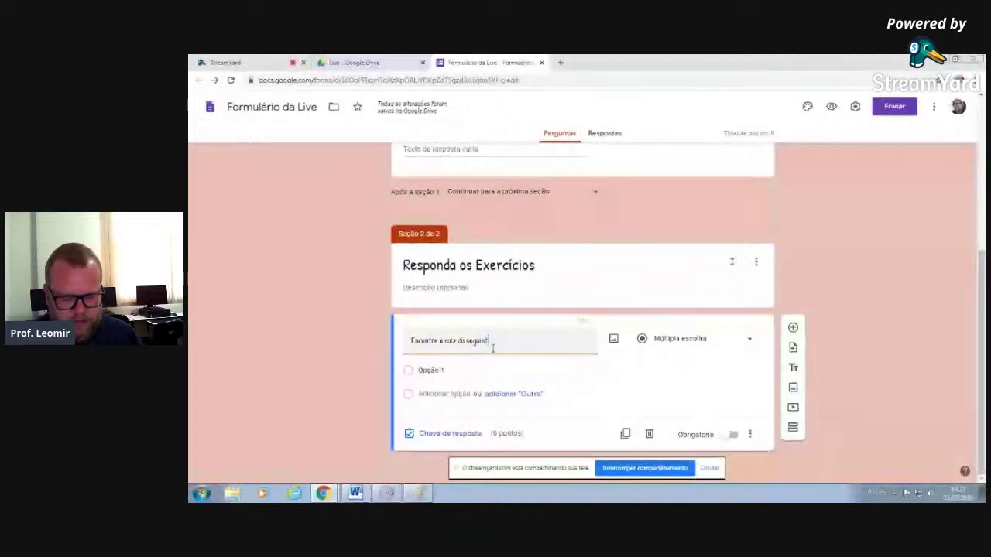
text(e eq)
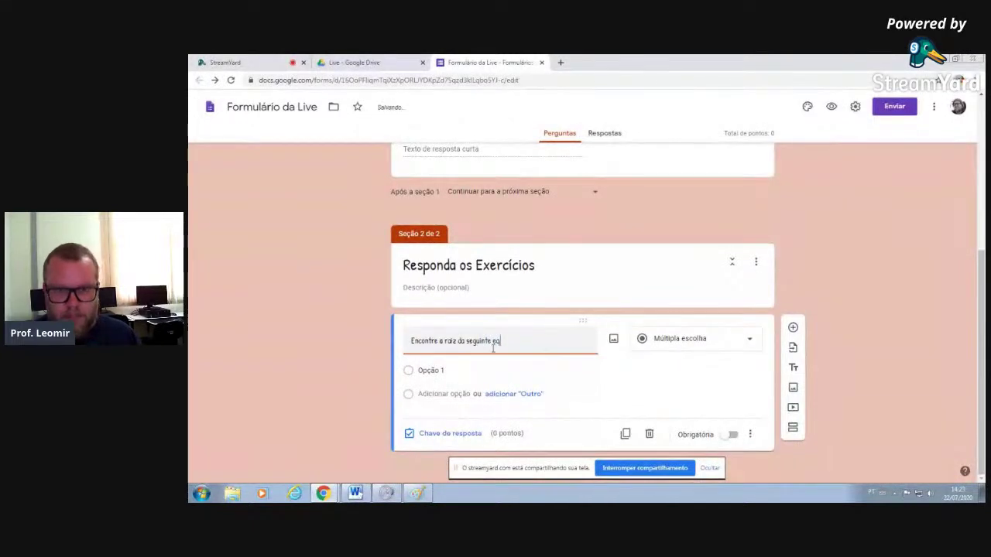
text(uações)
key(BackSpace)
key(BackSpace)
key(BackSpace)
text(ão:)
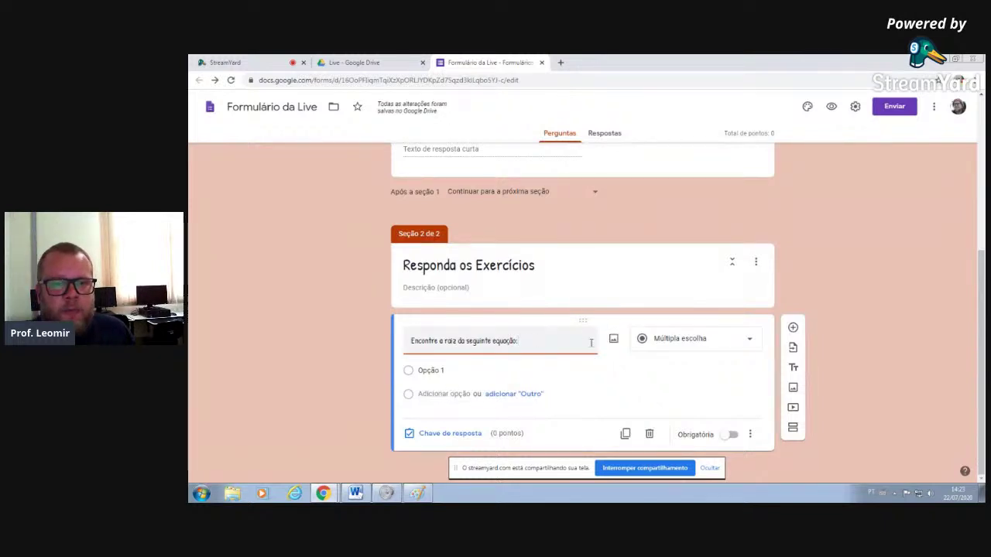
Switch to the Word document with the equations and open Ferramenta de Captura over it.
click(356, 493)
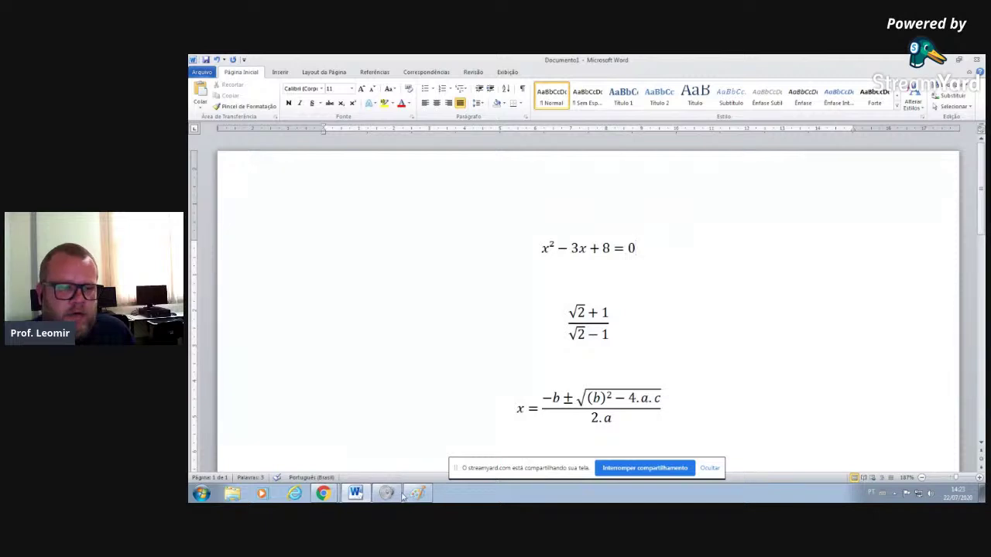
click(202, 494)
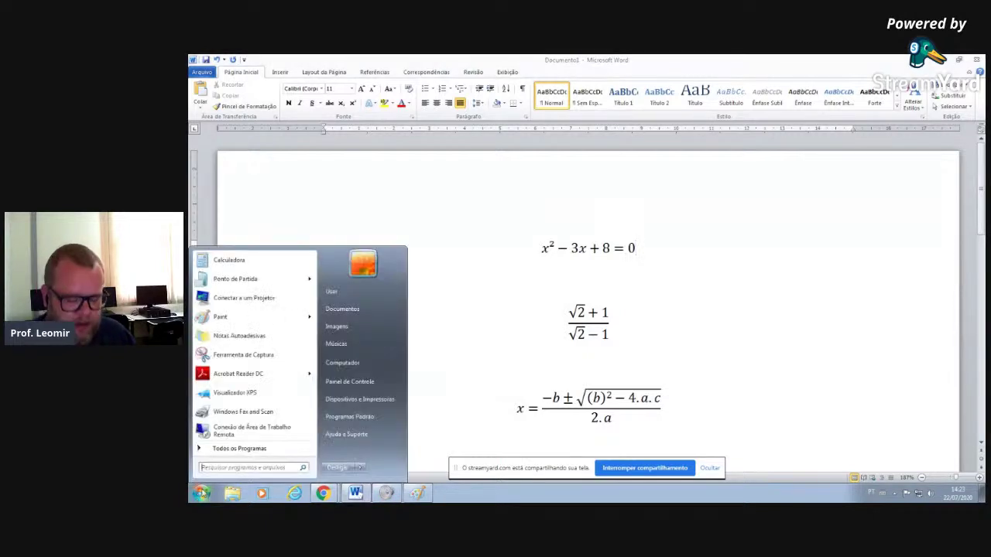
text(ferr)
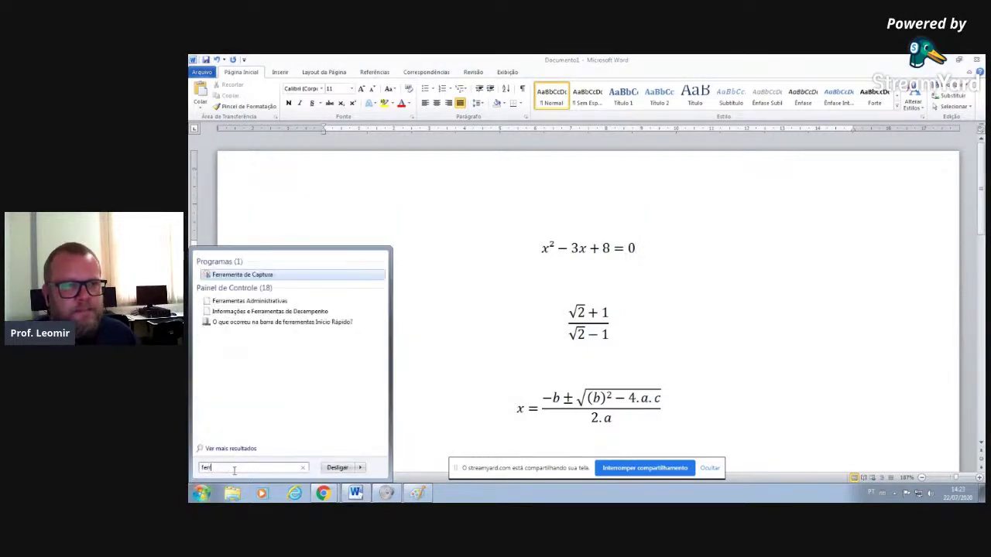
click(268, 277)
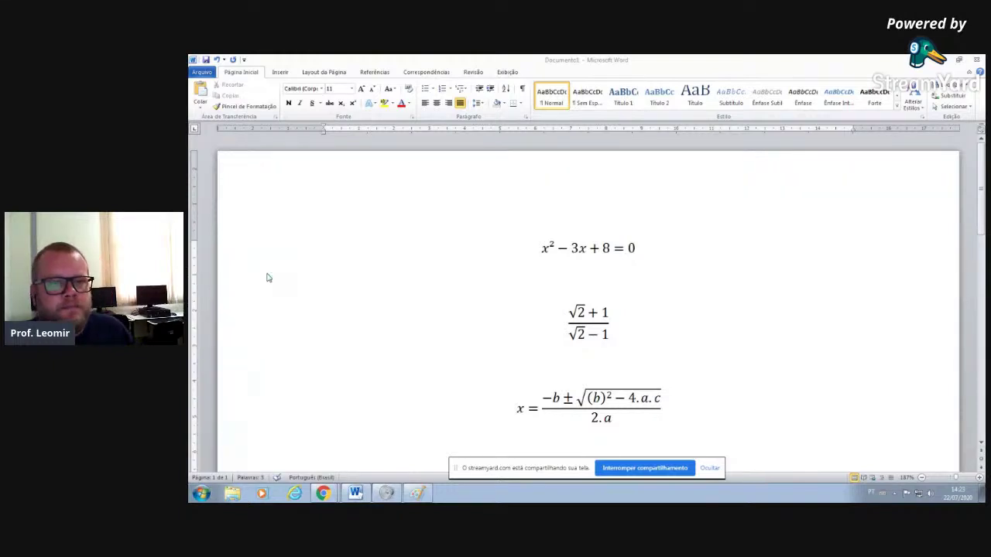
key(Escape)
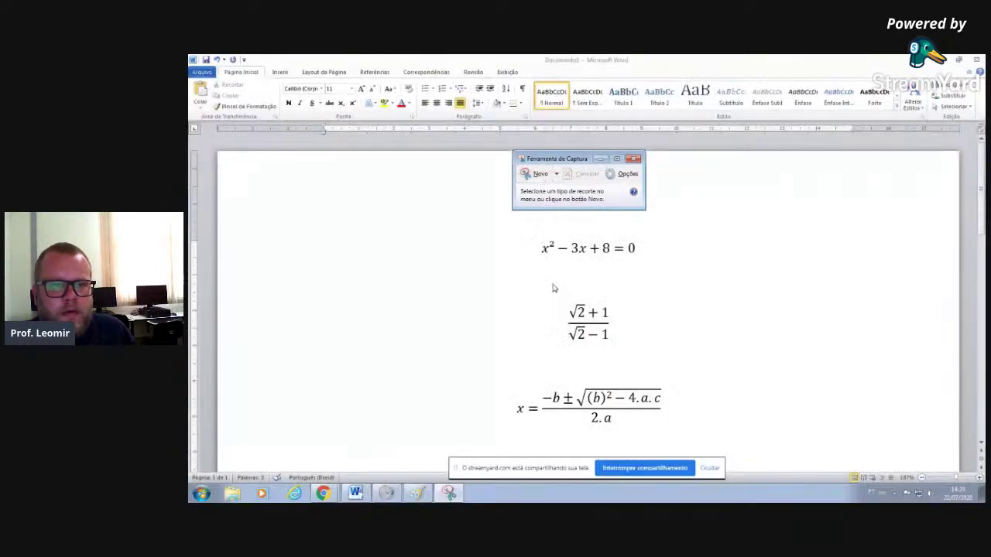
click(534, 174)
drag(533, 232, 640, 264)
click(692, 225)
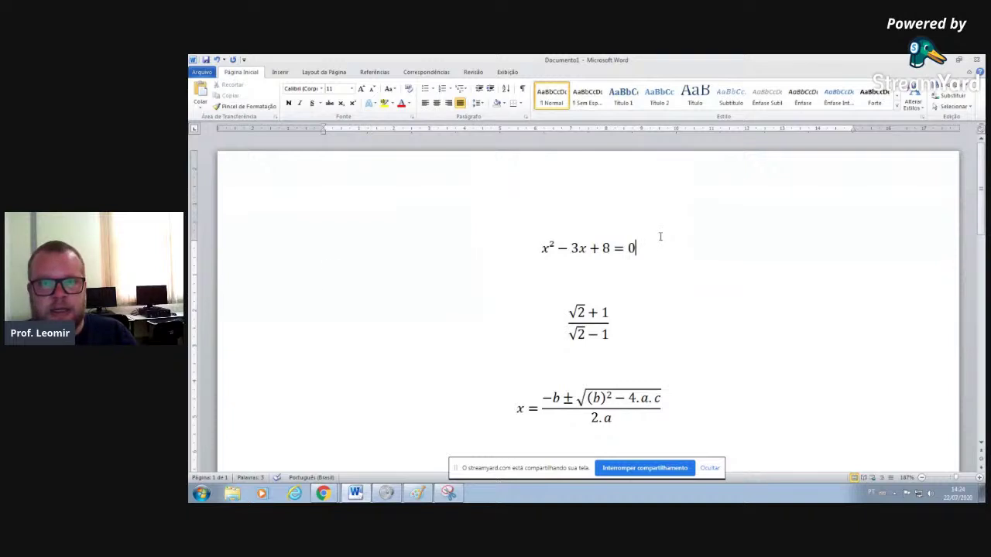
Bring back Ferramenta de Captura and snip the whole equation x² − 3x + 8 = 0 from the document.
click(448, 493)
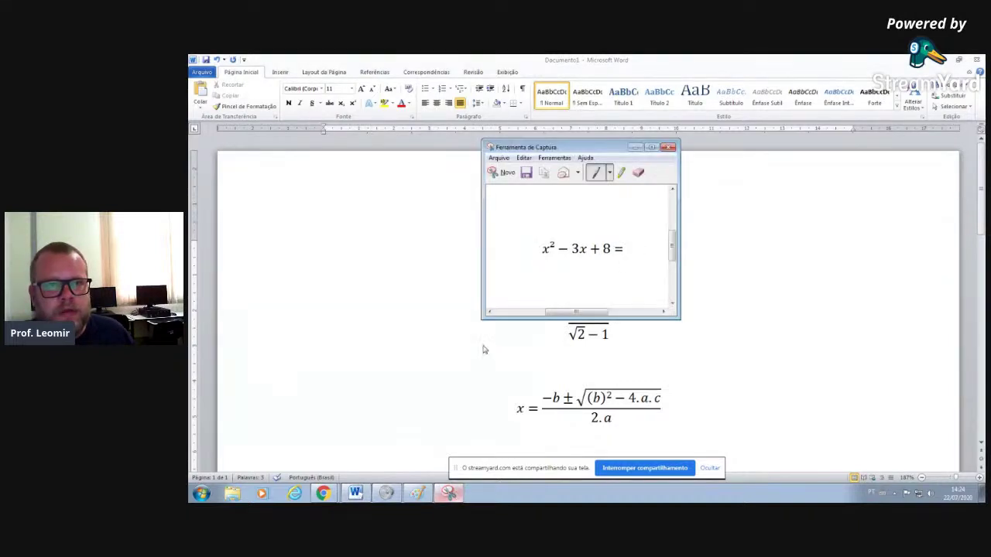
click(506, 174)
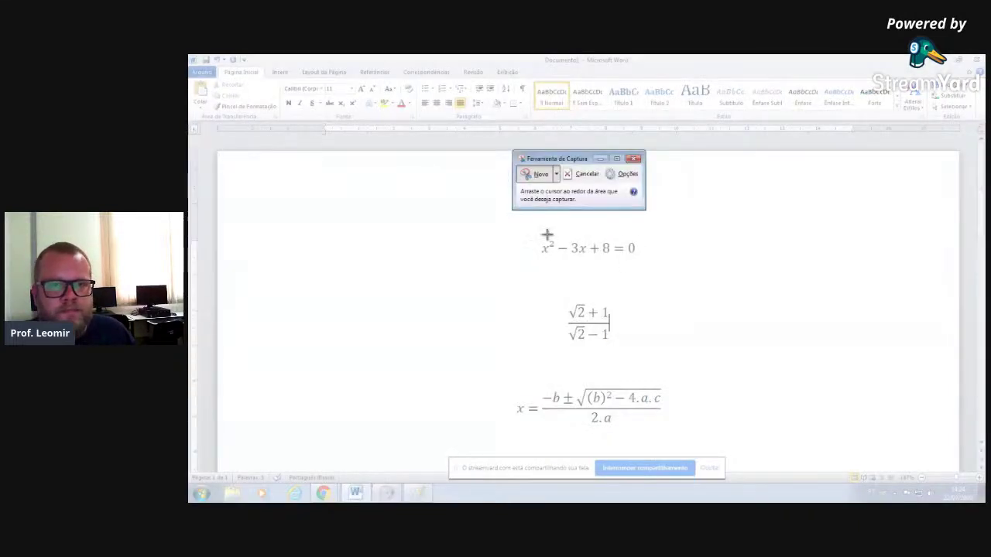
drag(537, 233, 640, 264)
Save the snip as a PNG named "Equação 1" in Área de Trabalho.
click(533, 176)
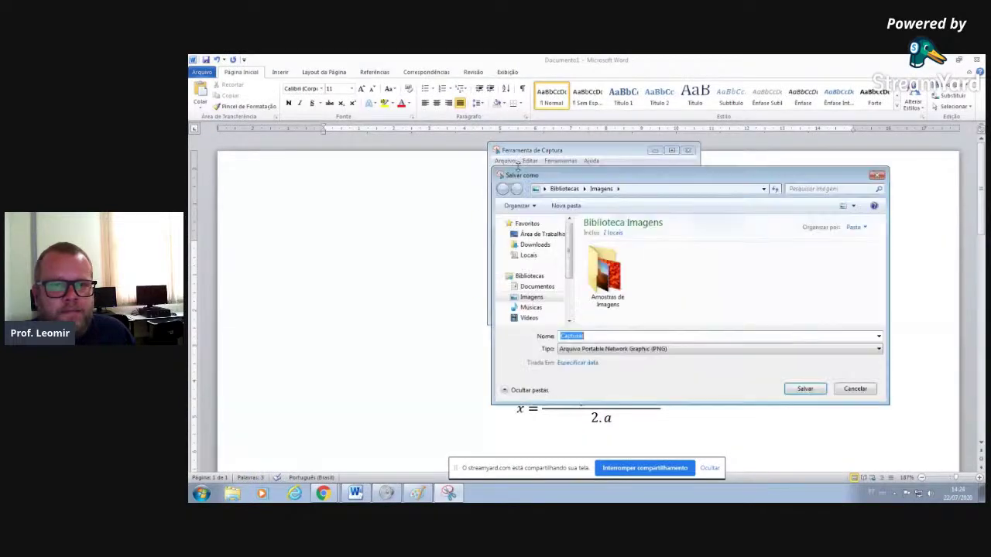
click(542, 233)
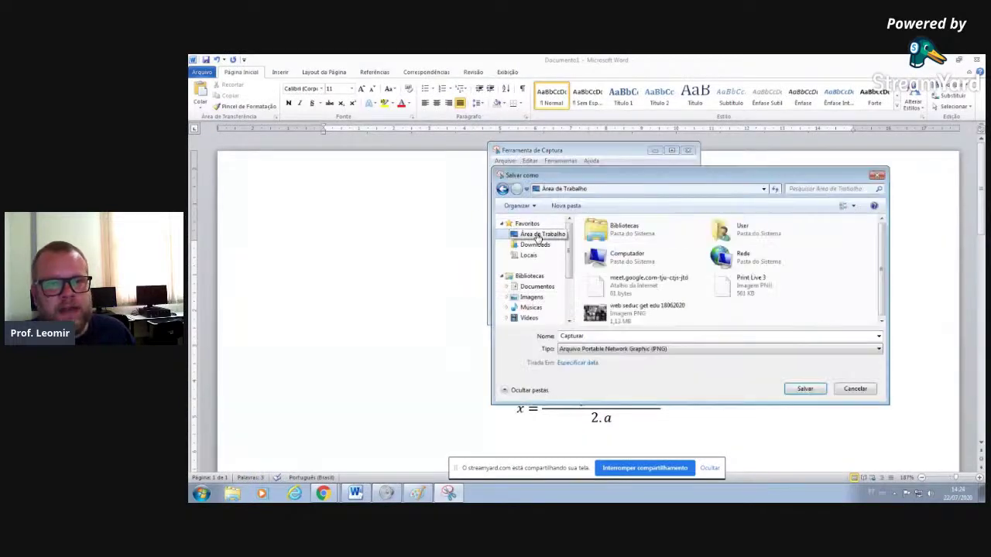
double_click(607, 337)
text(Equ)
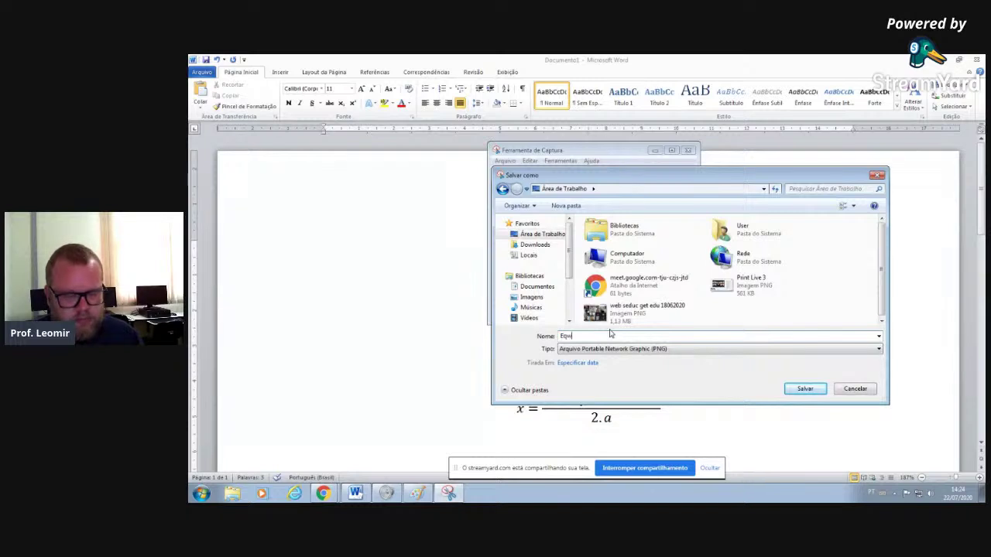
text(ação 1)
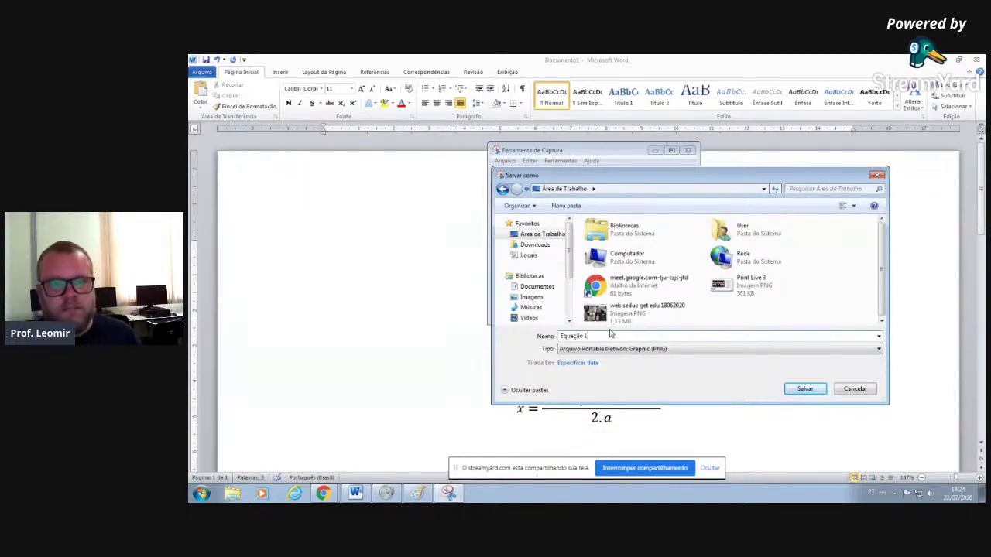
click(809, 388)
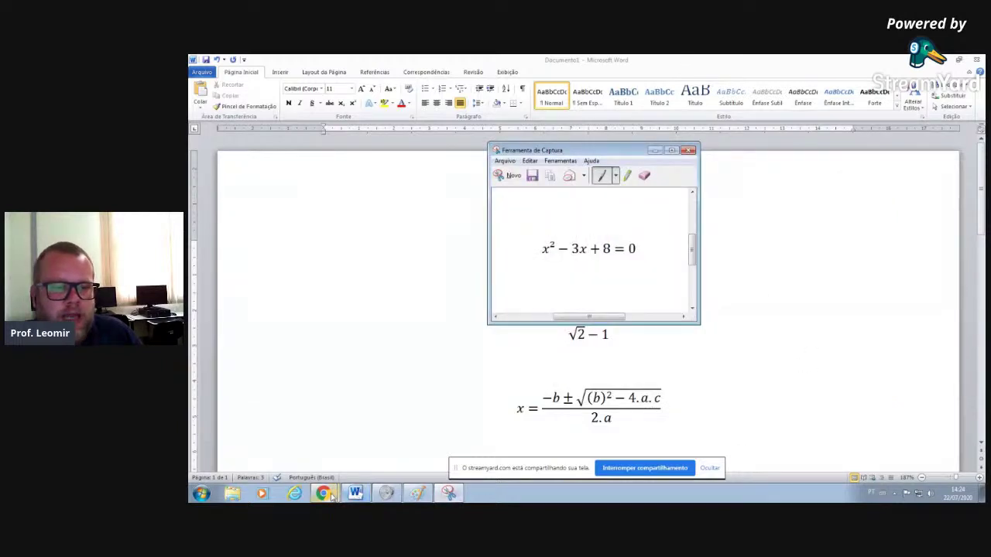
Return to the form in Chrome and upload the Equação 1 image from Área de Trabalho into the equation question.
mouse_move(330, 496)
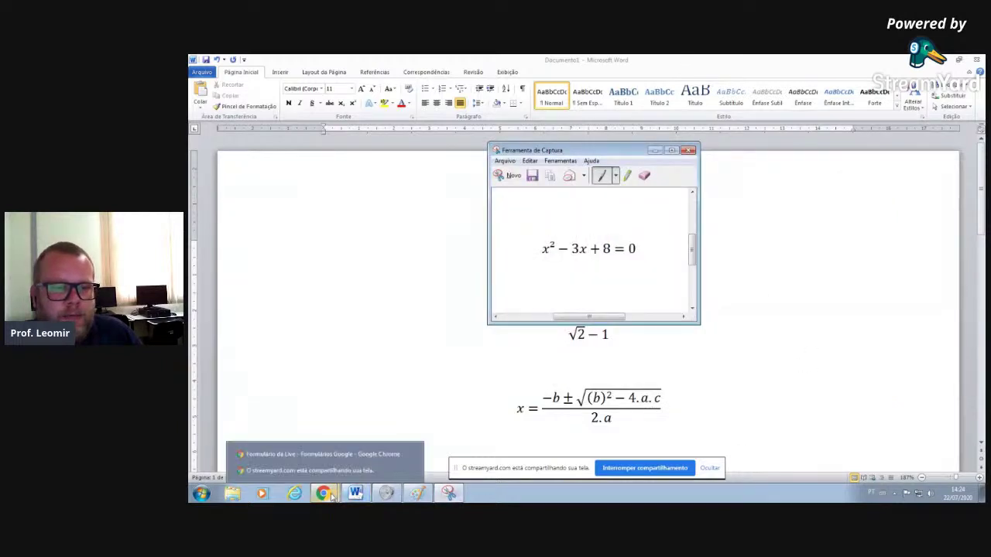
click(371, 455)
click(615, 343)
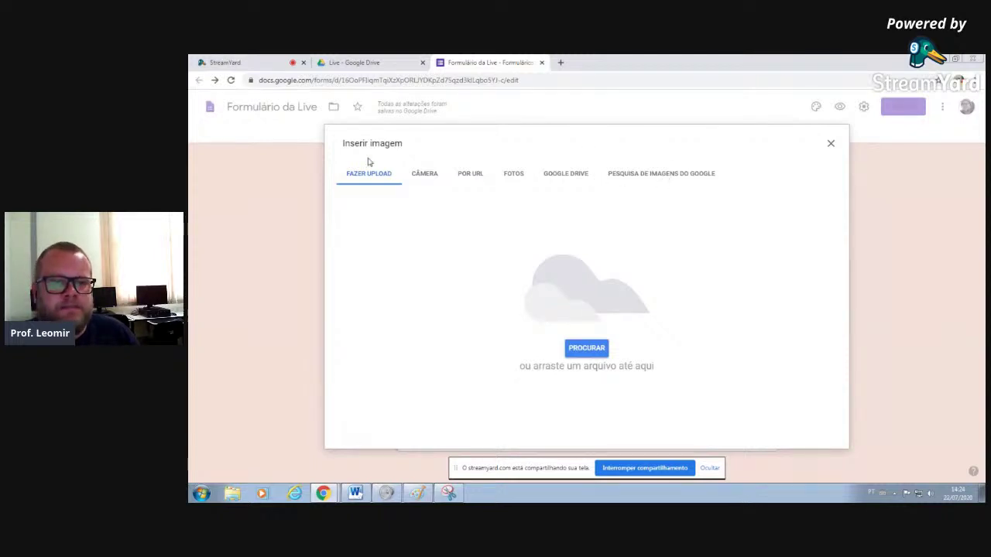
click(602, 349)
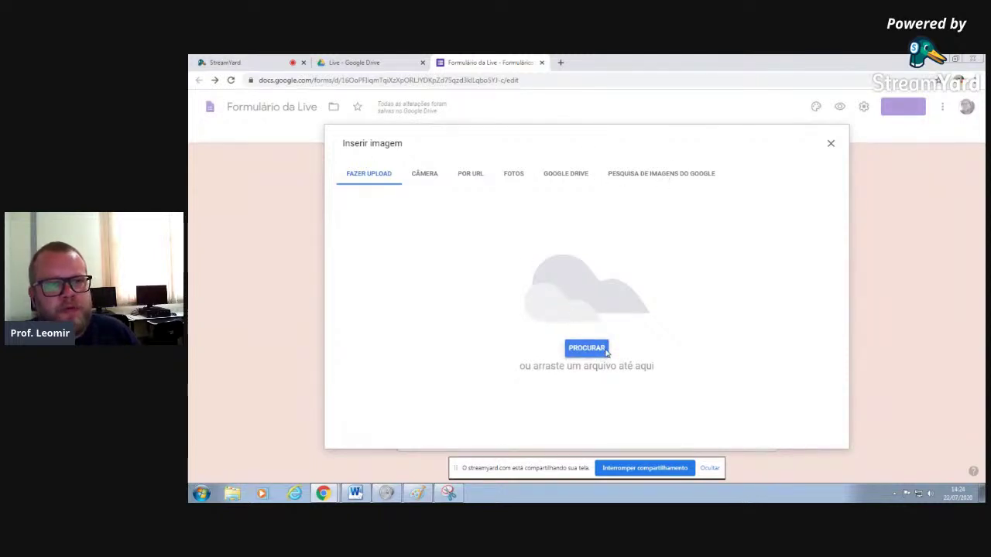
click(240, 123)
scroll(244, 132, down, 2)
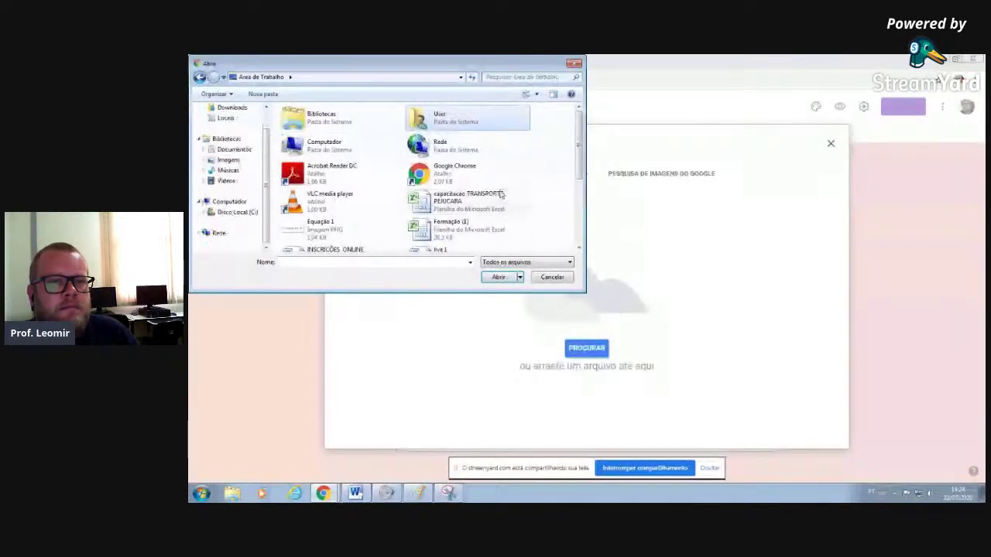
scroll(319, 184, down, 2)
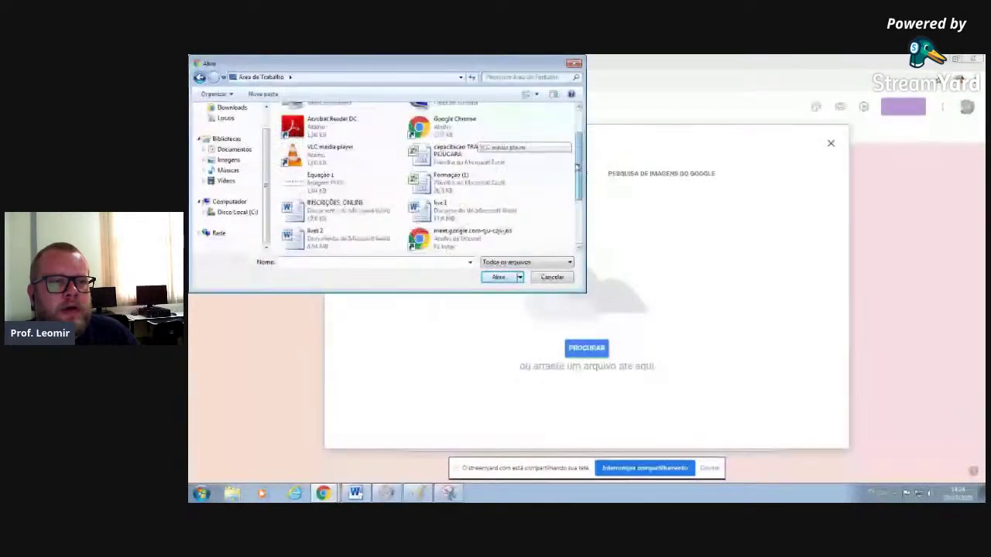
double_click(320, 184)
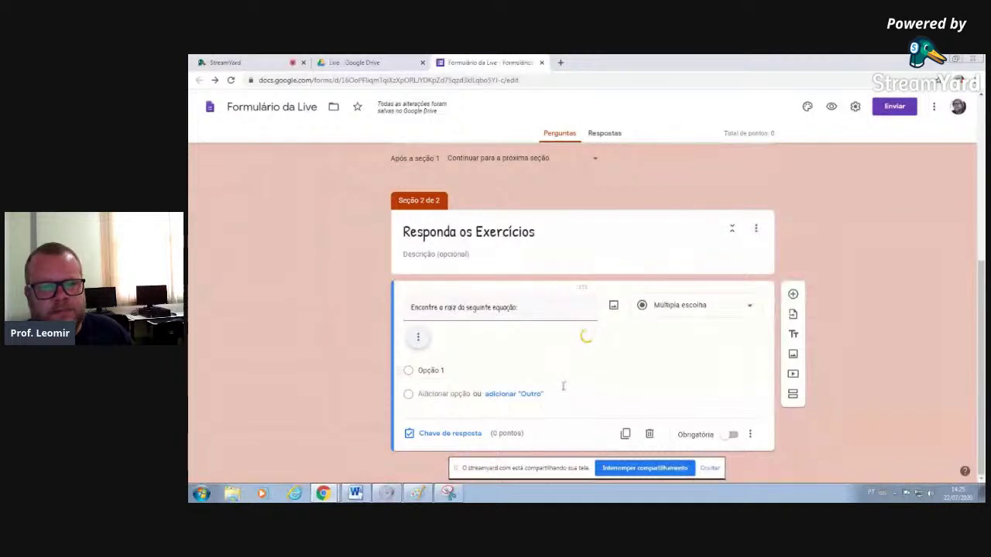
Fill in the equation question's answer options as 2, 3, 4 and 5.
click(473, 372)
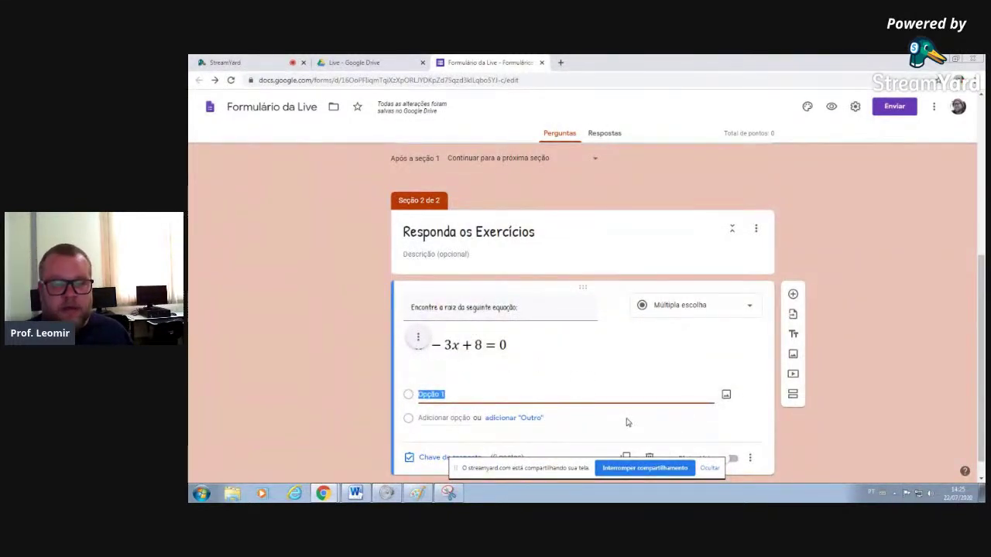
text(2)
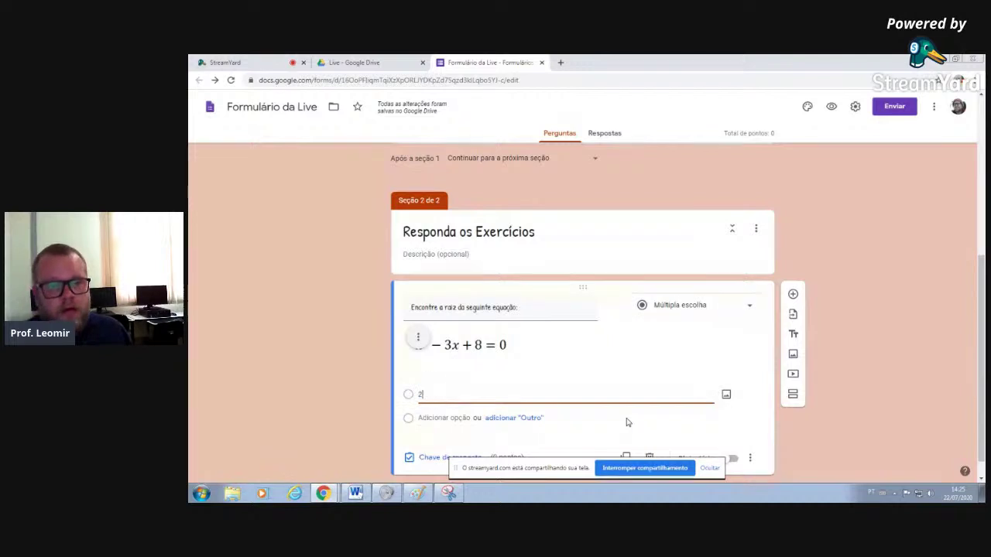
key(Return)
text(3)
key(Return)
text(4)
key(Return)
text(5)
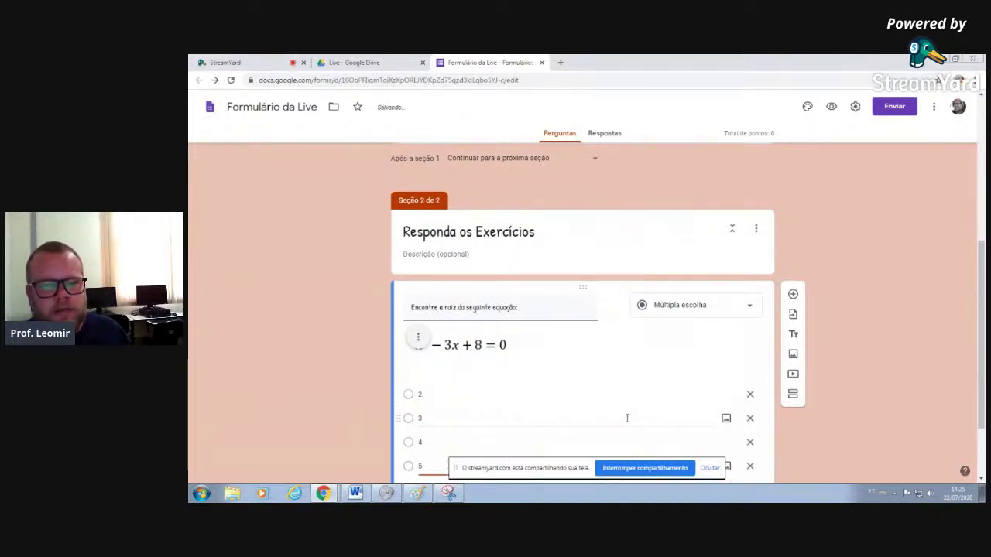
scroll(633, 364, down, 2)
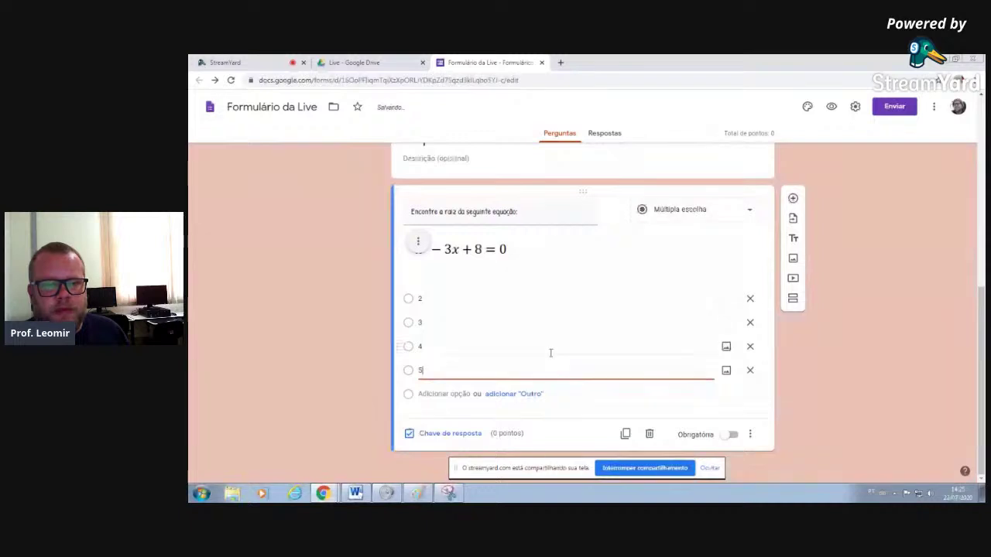
click(595, 394)
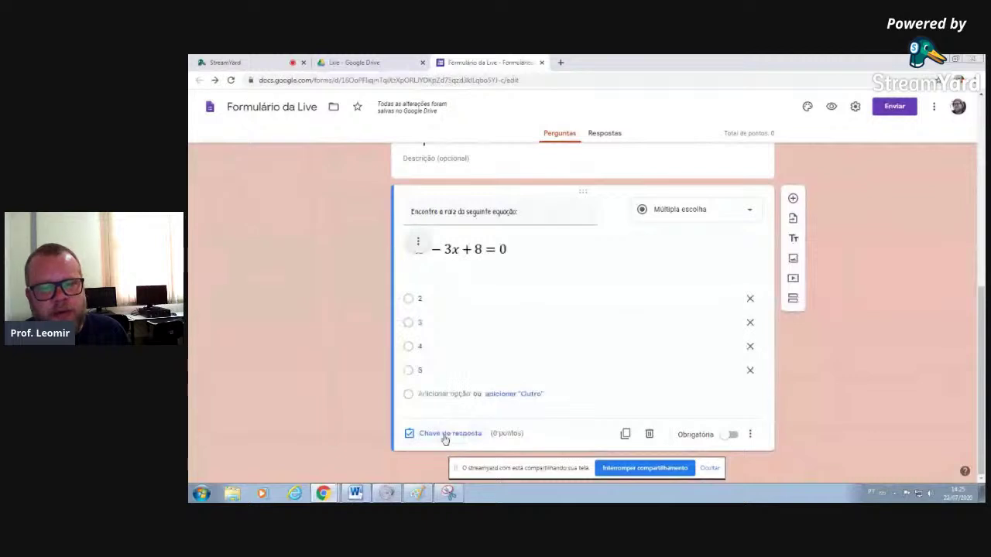
Make the equation question required and set its answer key to option 4, worth 1 point.
click(732, 437)
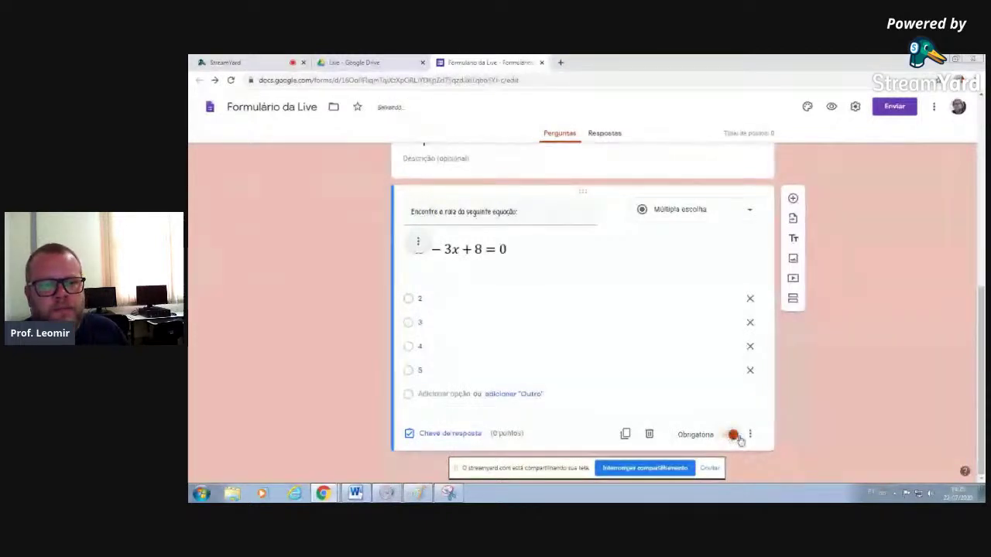
click(448, 434)
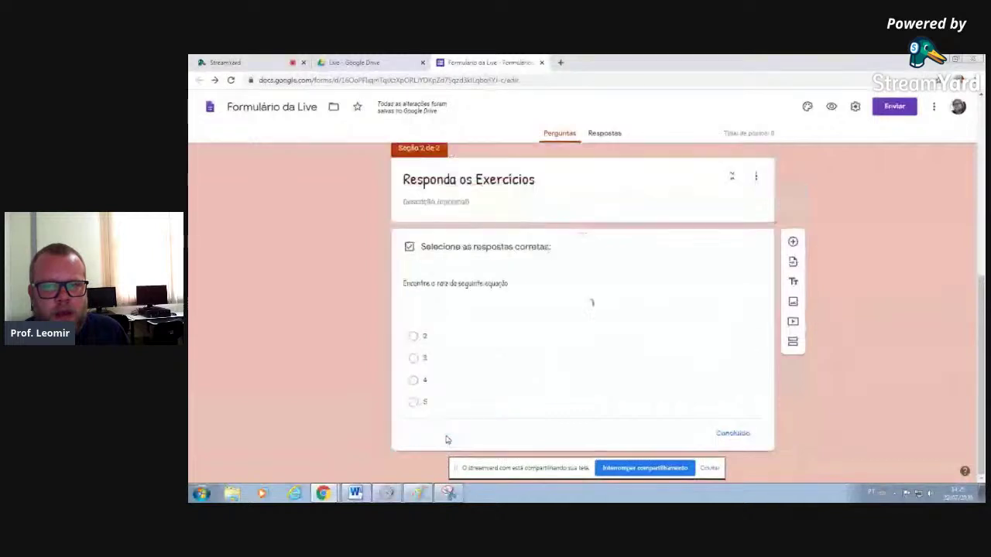
click(732, 241)
click(732, 242)
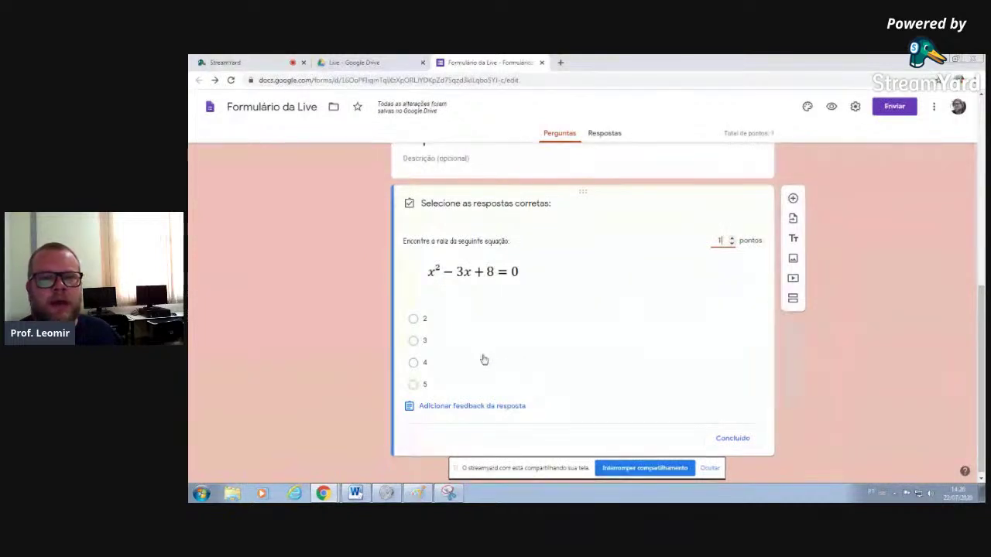
click(418, 363)
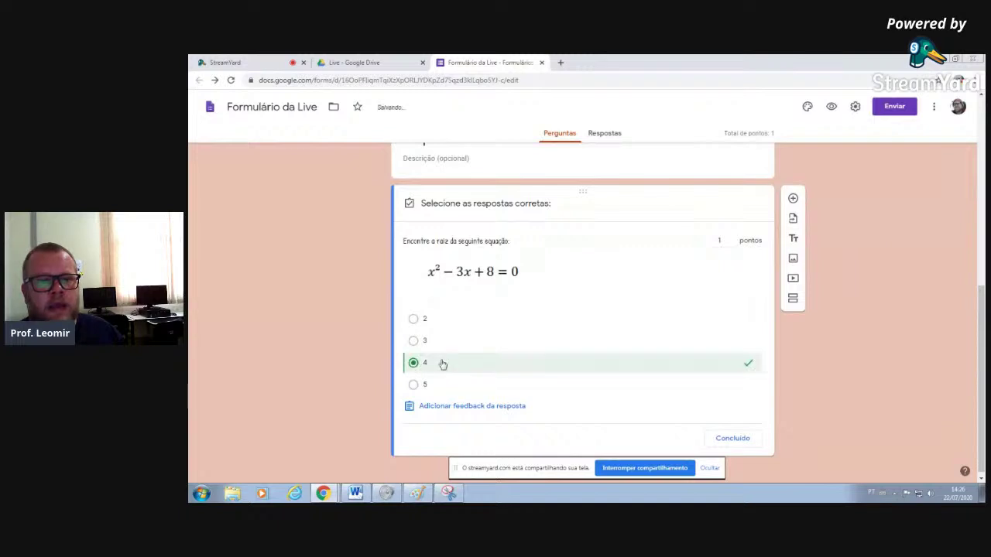
click(733, 438)
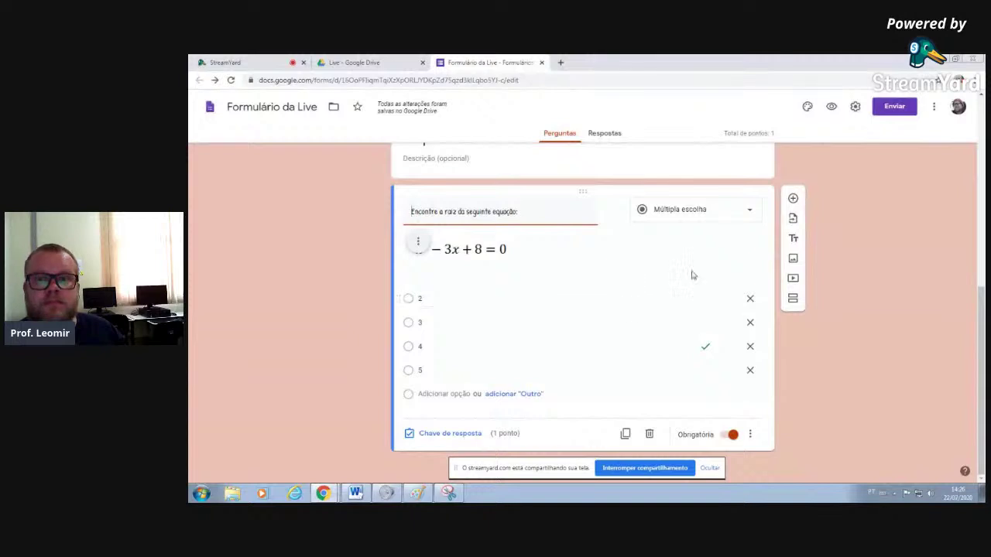
Add a new multiple-choice question below the equation question, titled "Região sul do Brasil".
click(792, 199)
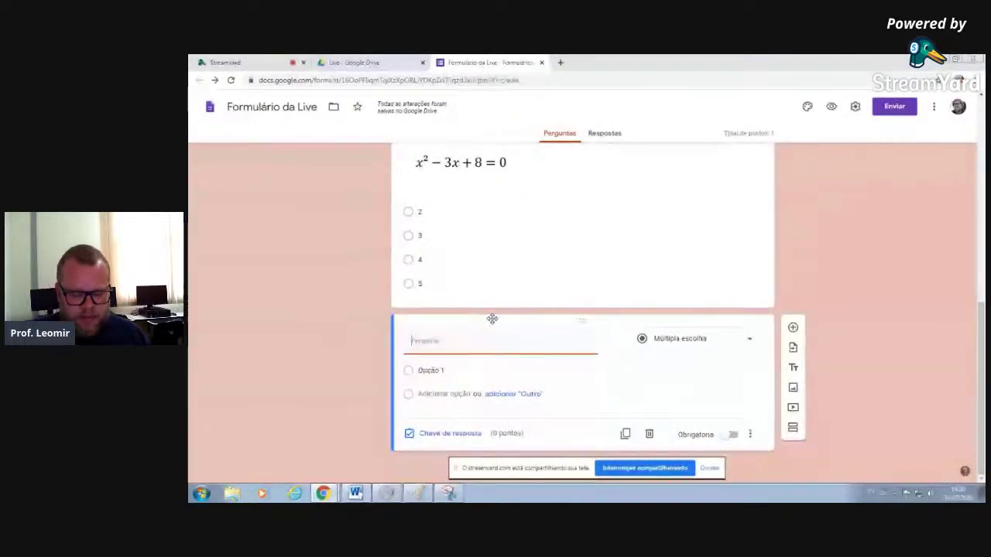
text(Região sul do )
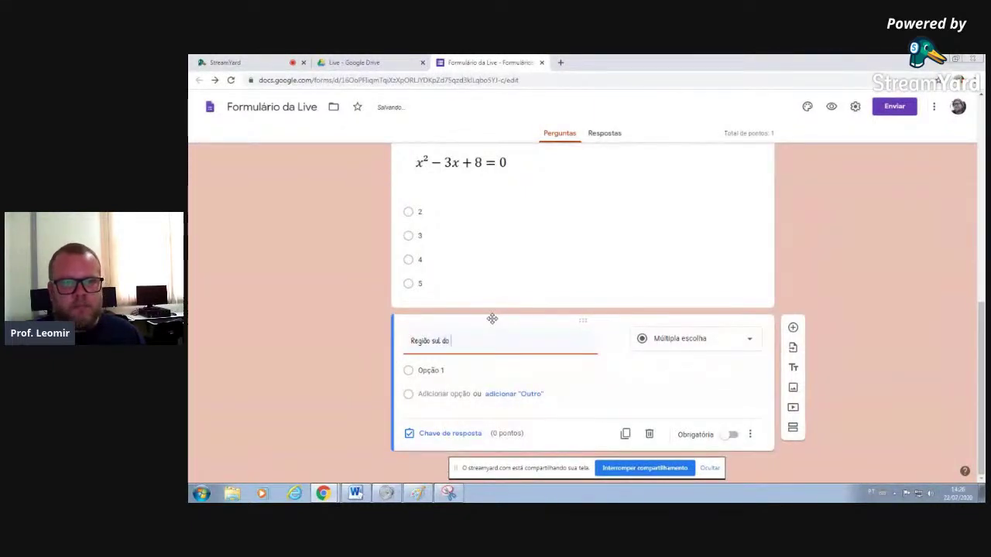
text(Bra)
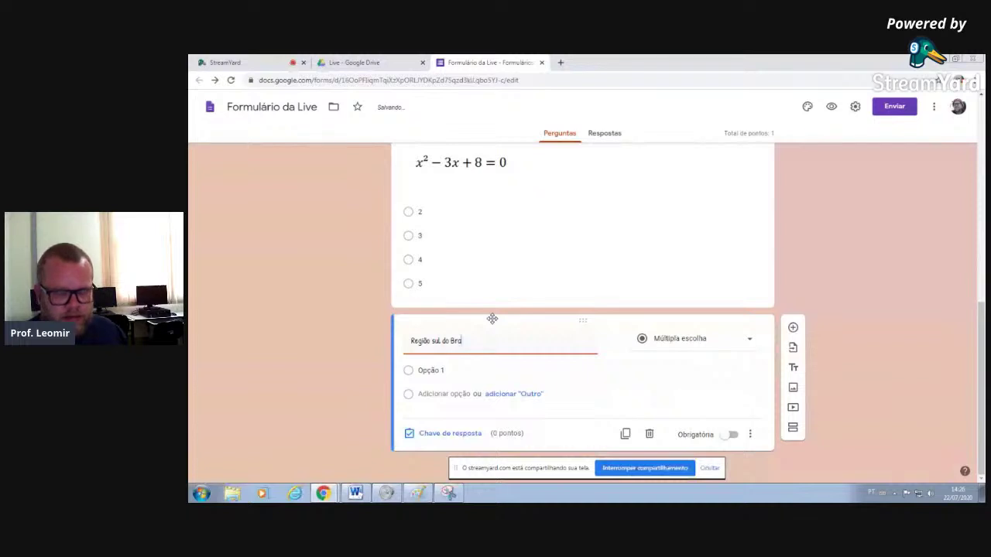
key(BackSpace)
key(BackSpace)
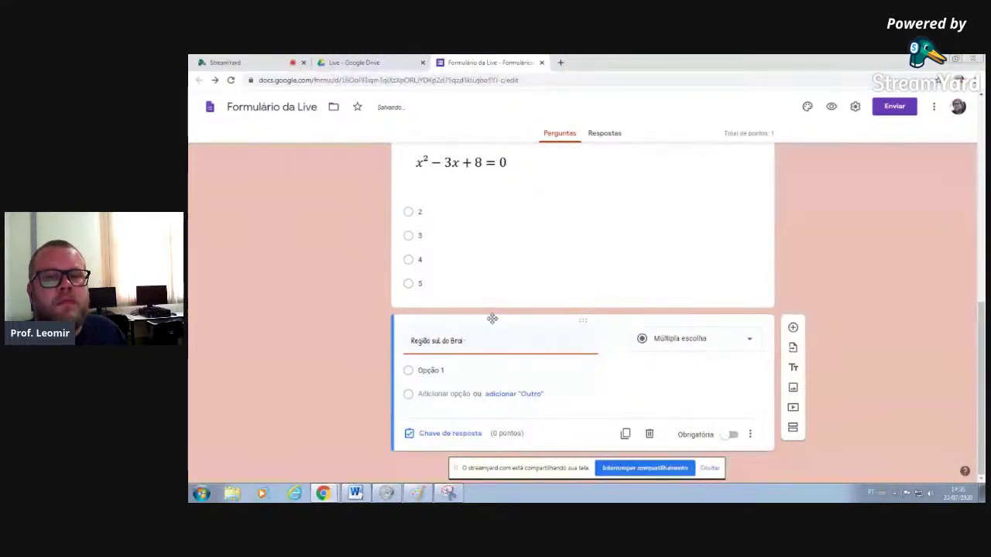
text(sil)
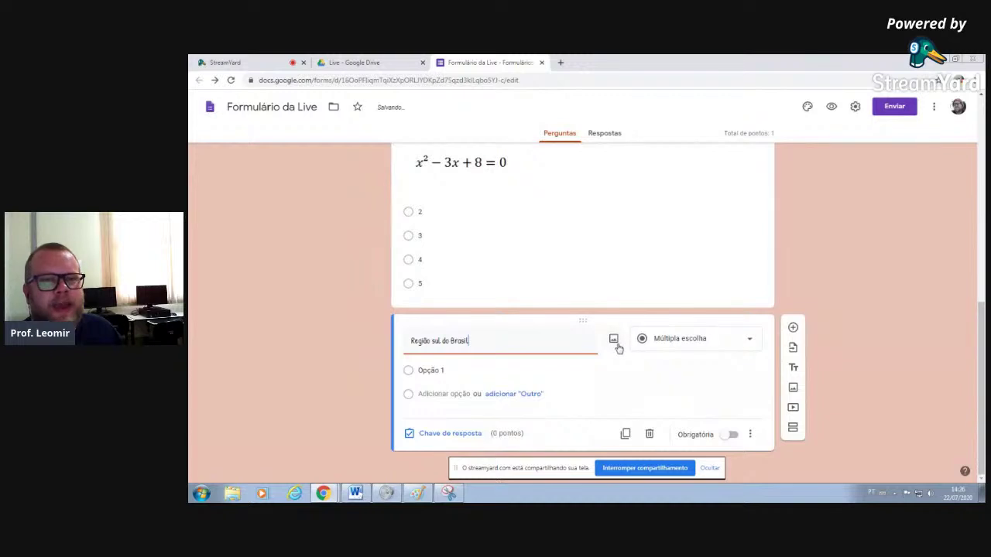
Search Google images for "mapa brasil" and insert the map with regions in yellow, green, red, blue and cyan into the question.
click(614, 339)
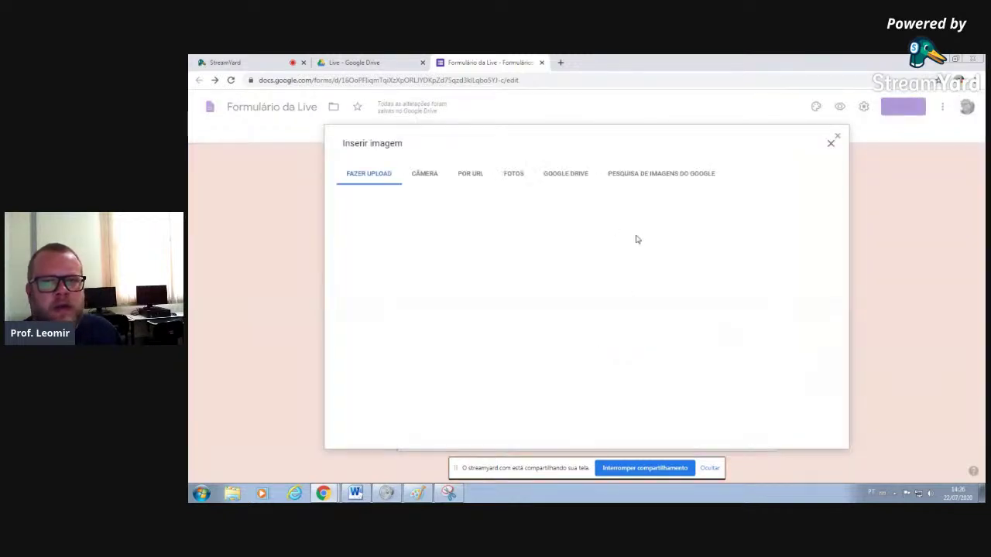
click(646, 176)
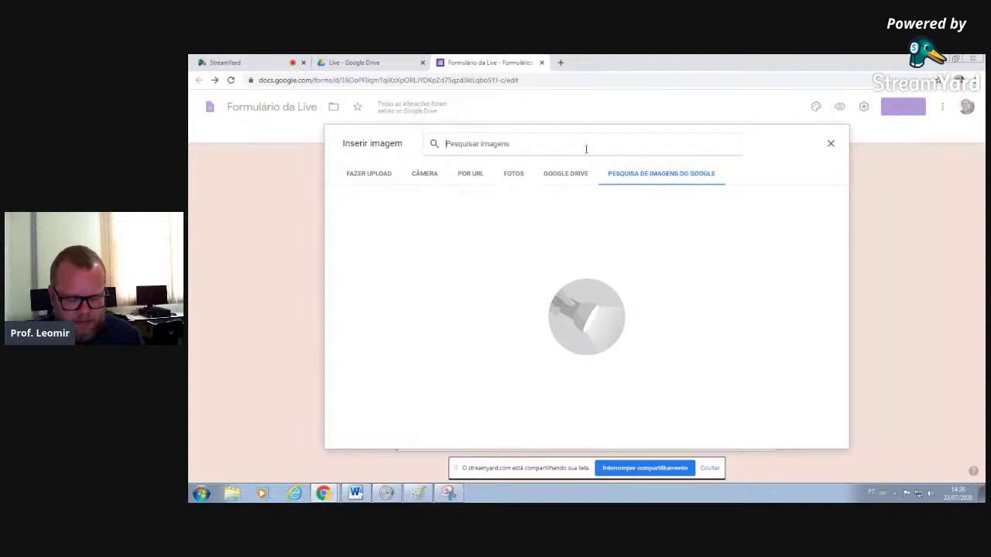
text(mapa brasil)
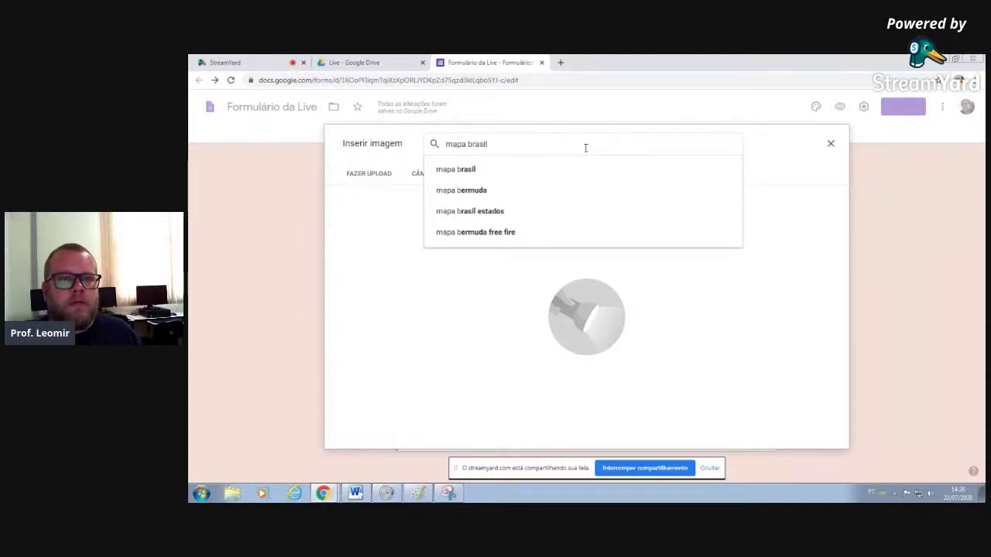
key(Down)
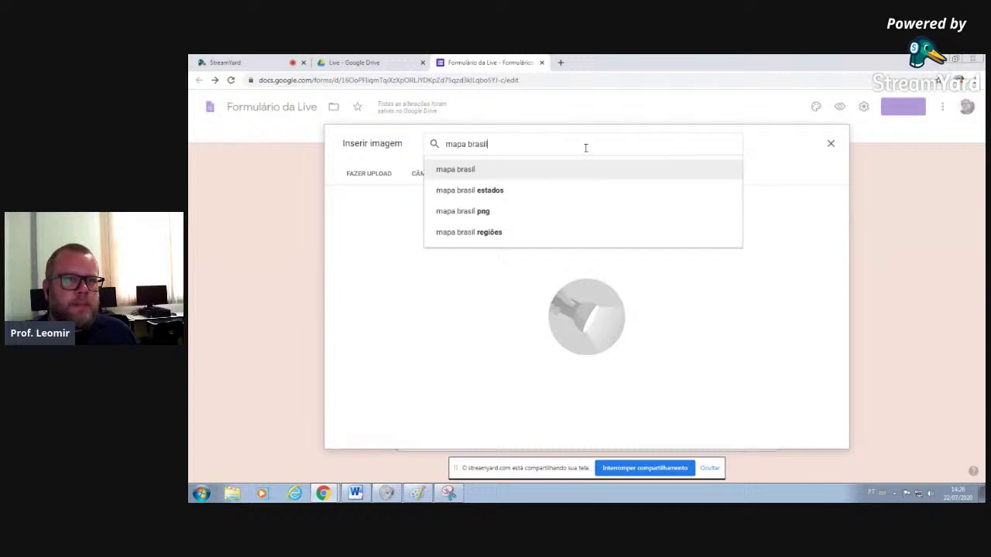
key(Return)
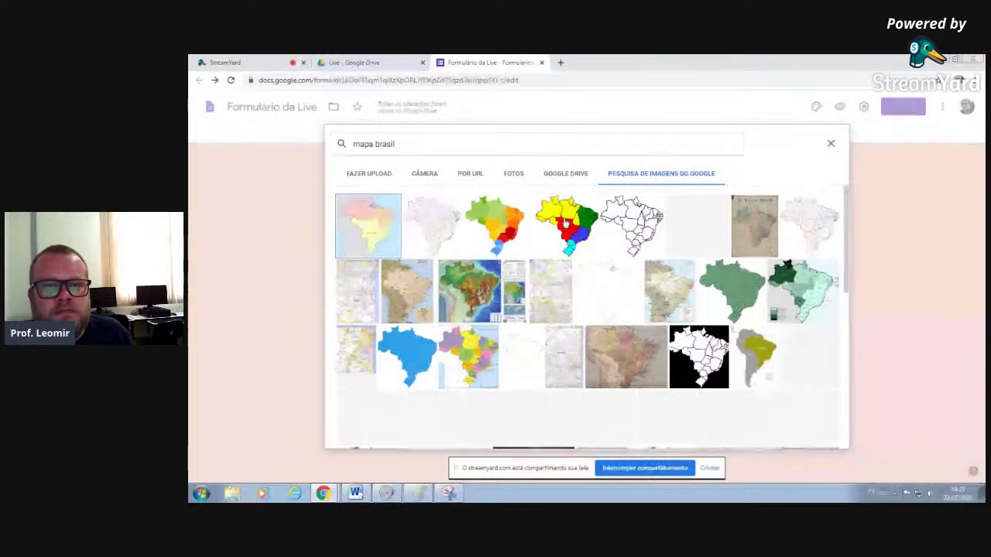
click(566, 223)
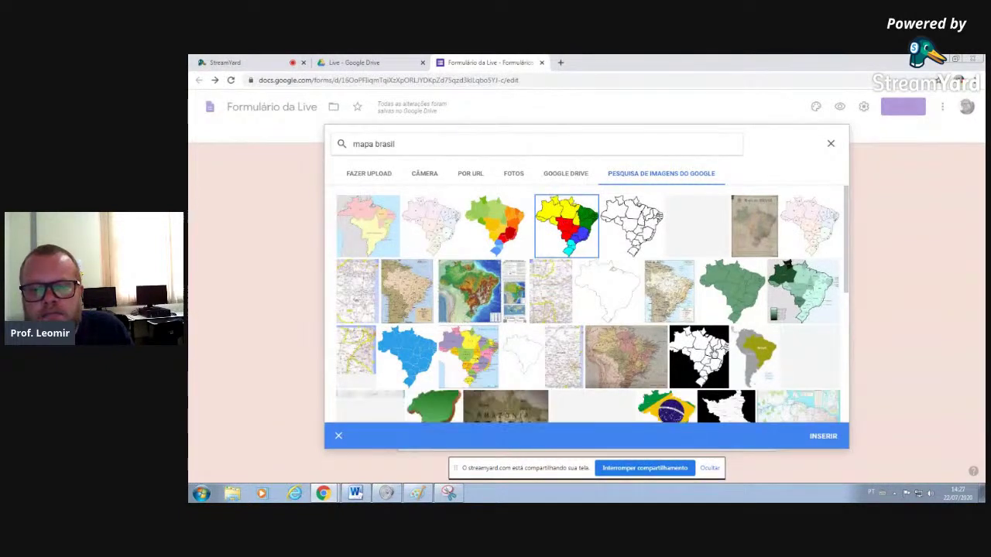
click(827, 440)
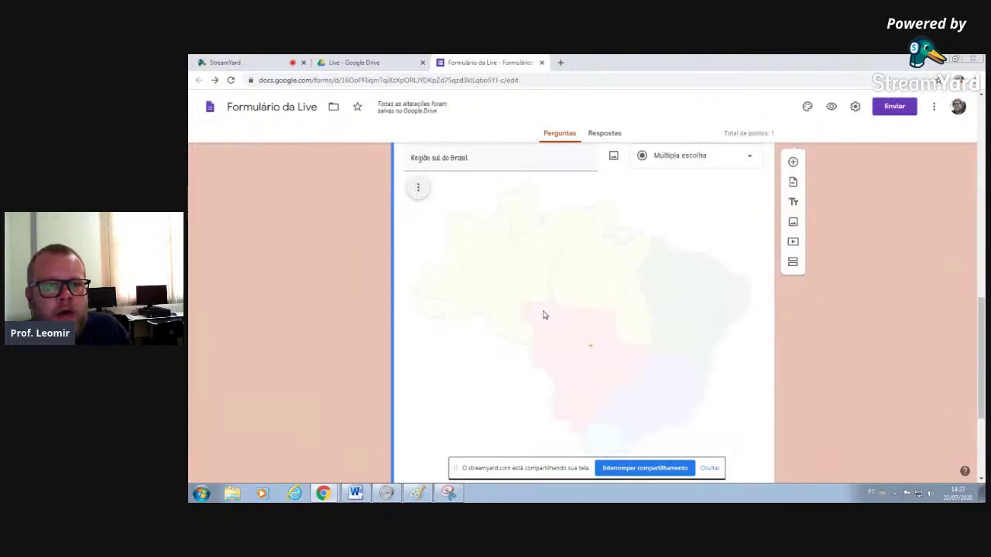
scroll(586, 300, up, 3)
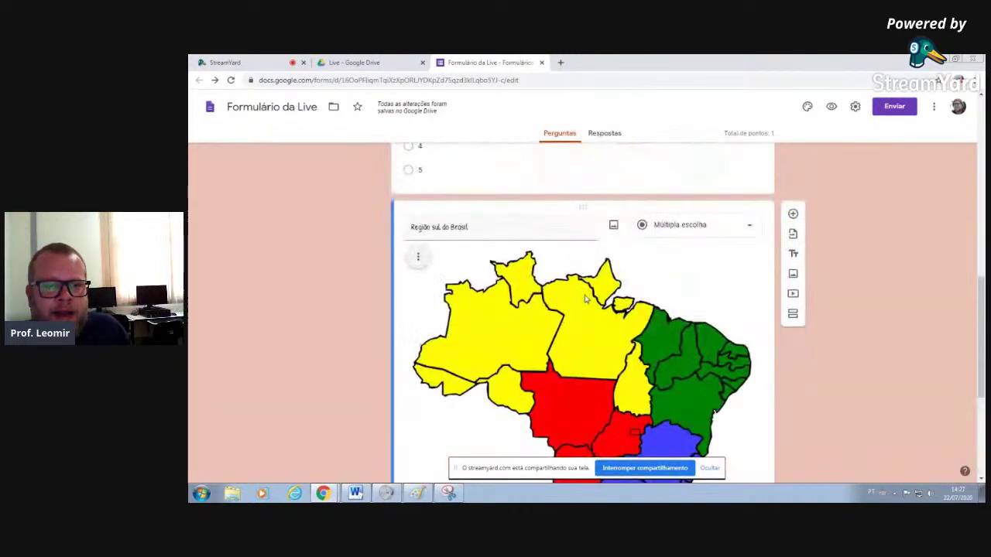
Fill in the map question's answer options as Azul, Vermelho and Verde.
scroll(586, 300, down, 3)
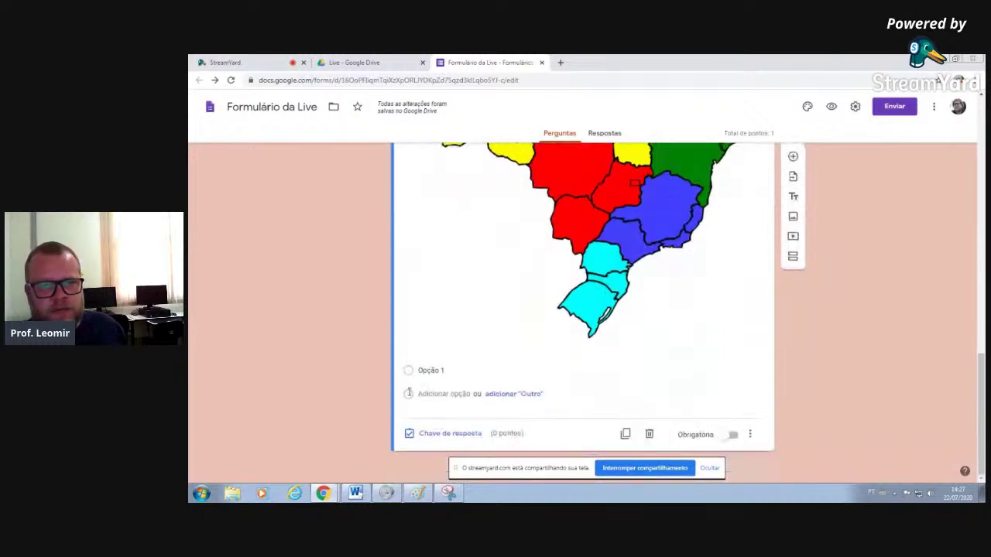
click(441, 371)
scroll(564, 336, up, 3)
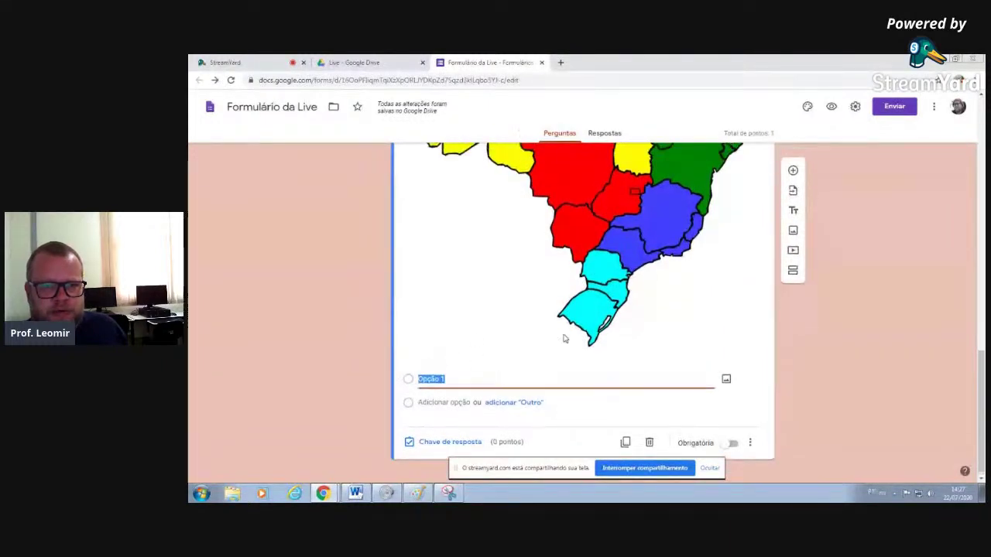
scroll(482, 279, down, 3)
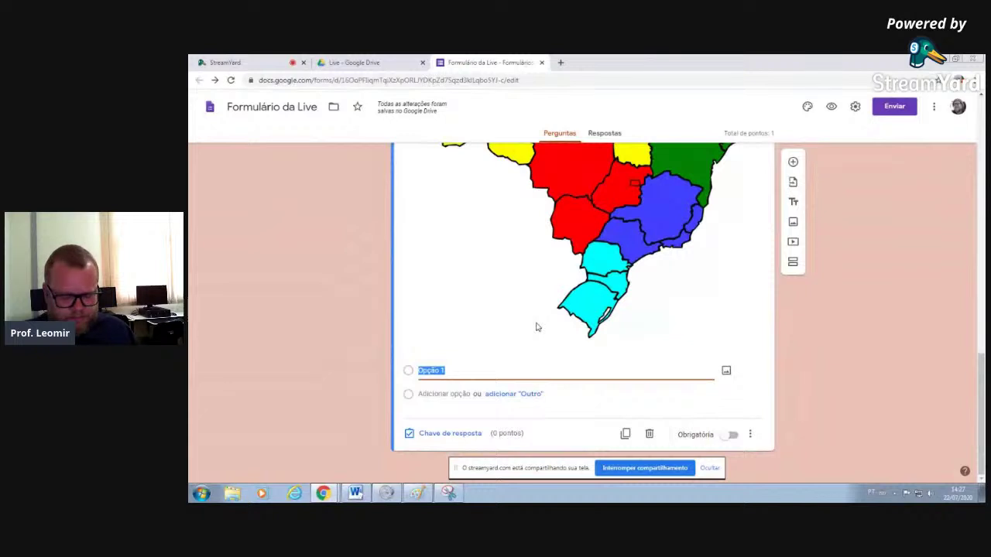
text(Azul)
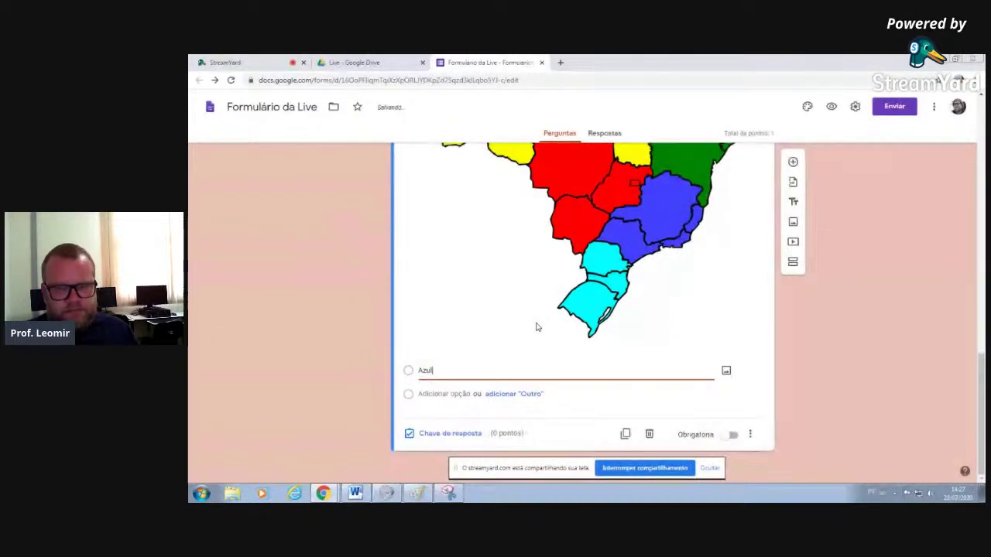
key(Return)
text(Vermelhp)
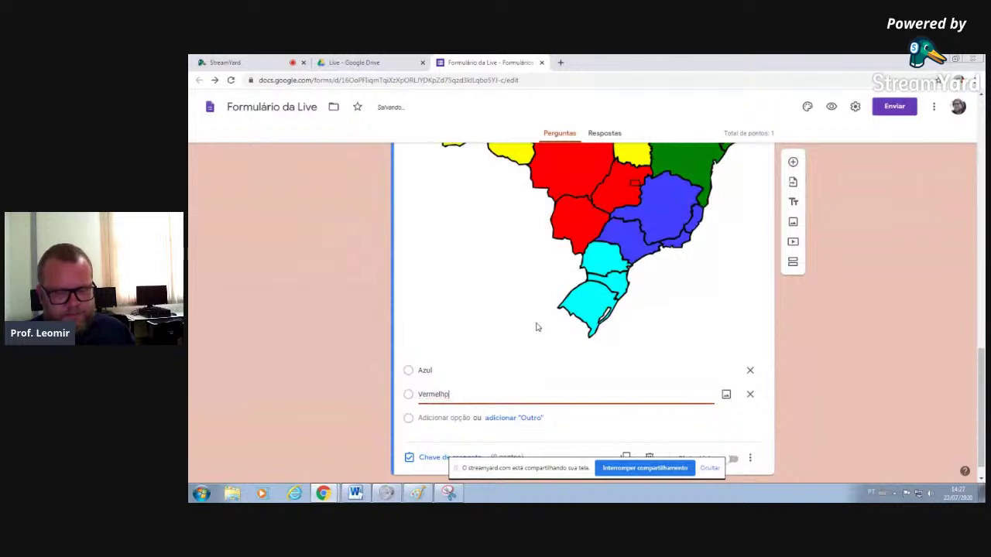
text(oo)
key(Return)
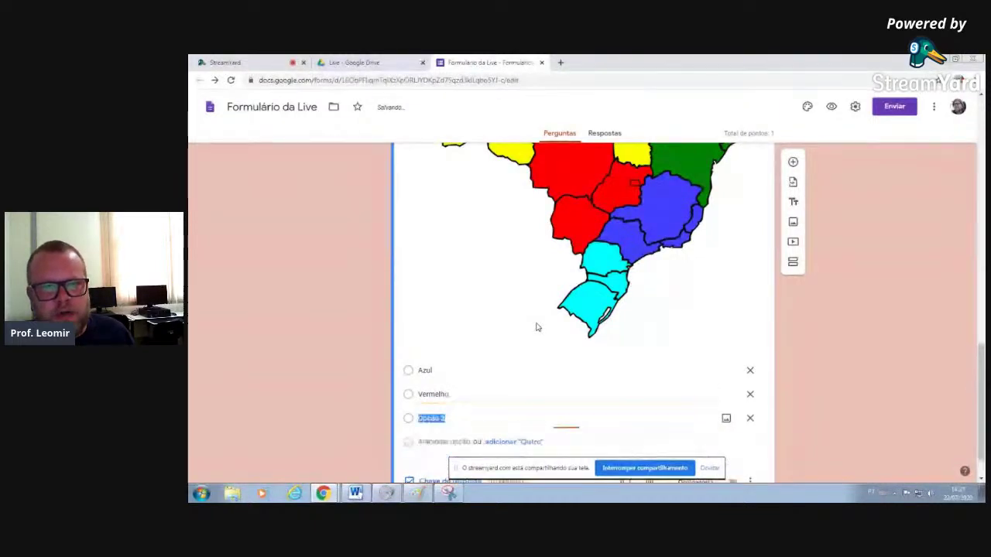
text(Ve)
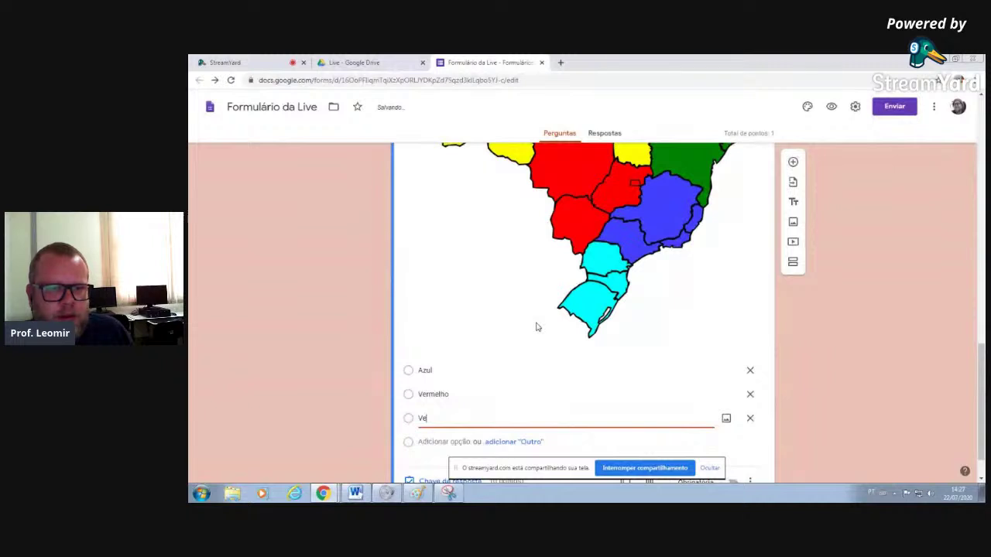
text(rde)
Set the map question's answer key to Azul, worth 1 point, and make the question required.
scroll(526, 317, down, 1)
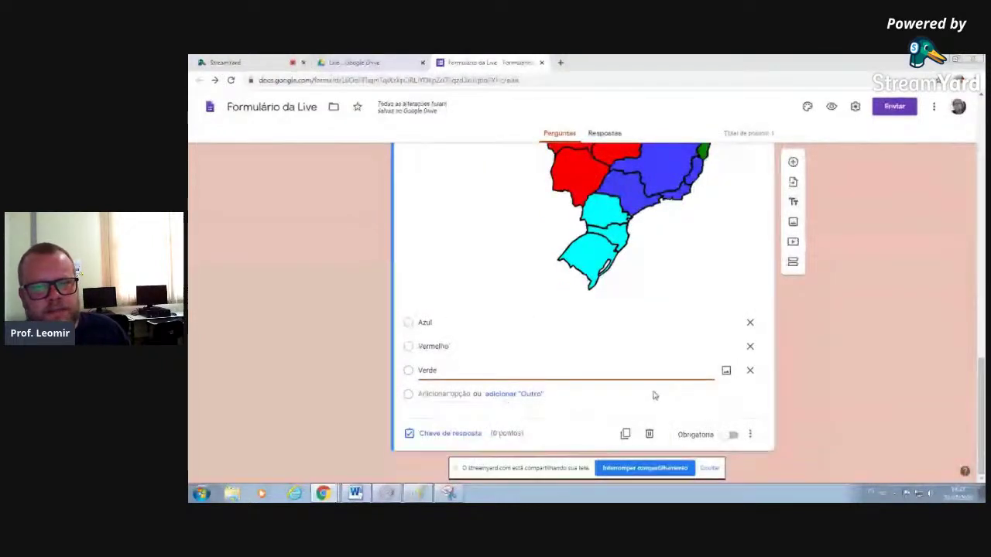
click(457, 434)
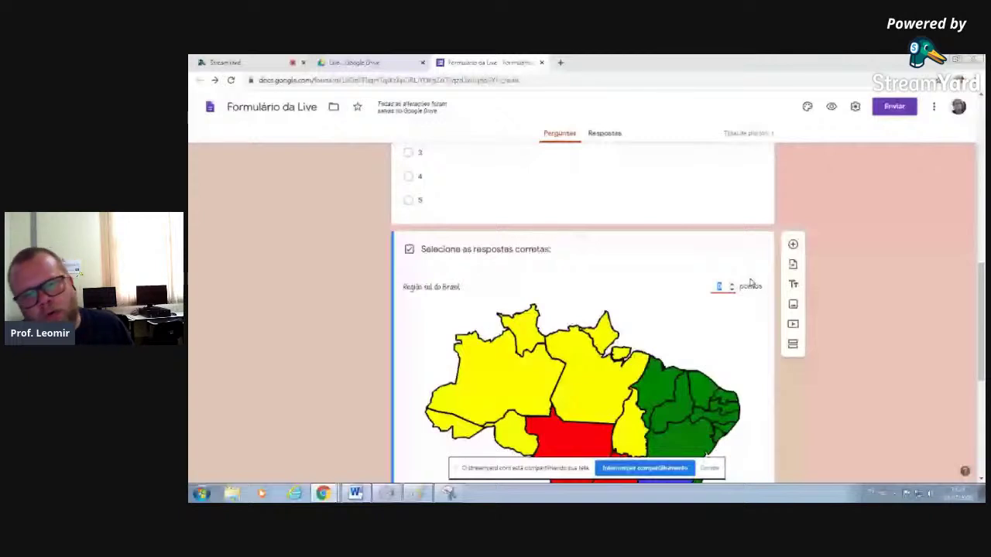
scroll(606, 333, down, 5)
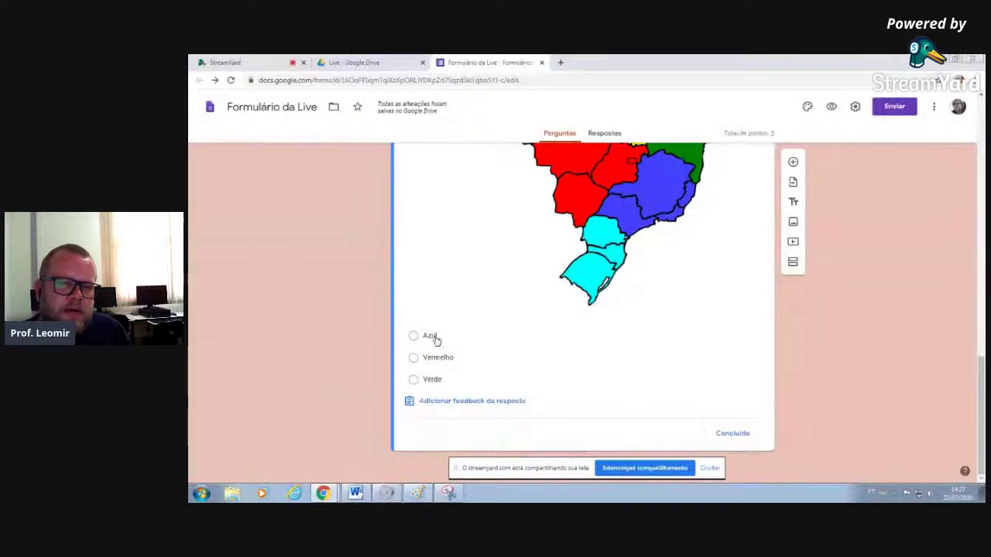
click(435, 339)
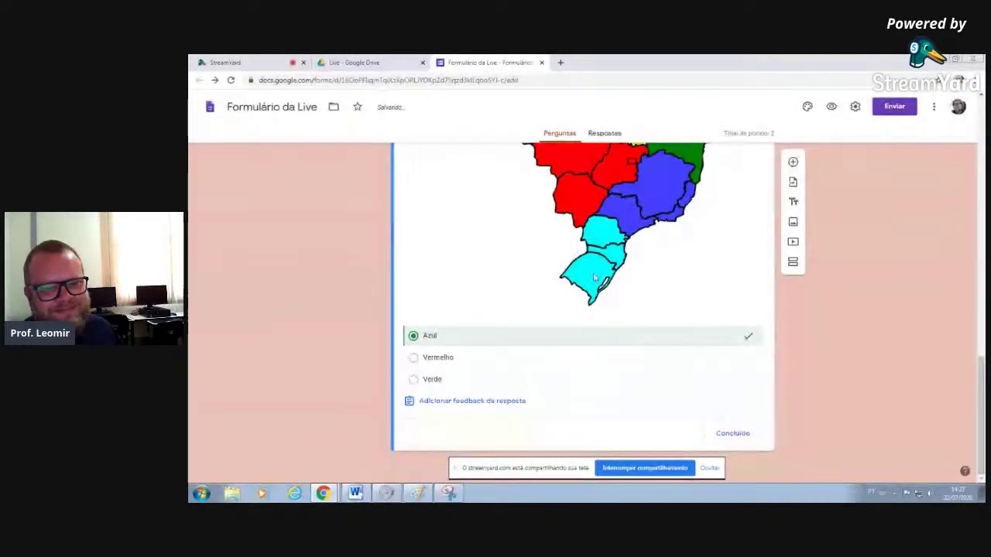
click(726, 435)
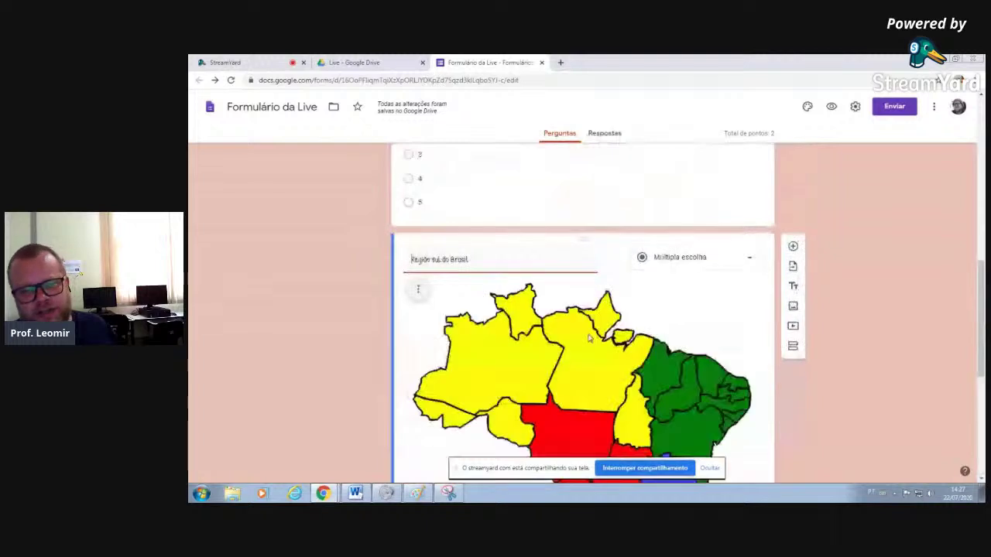
scroll(608, 341, down, 1)
scroll(608, 340, down, 3)
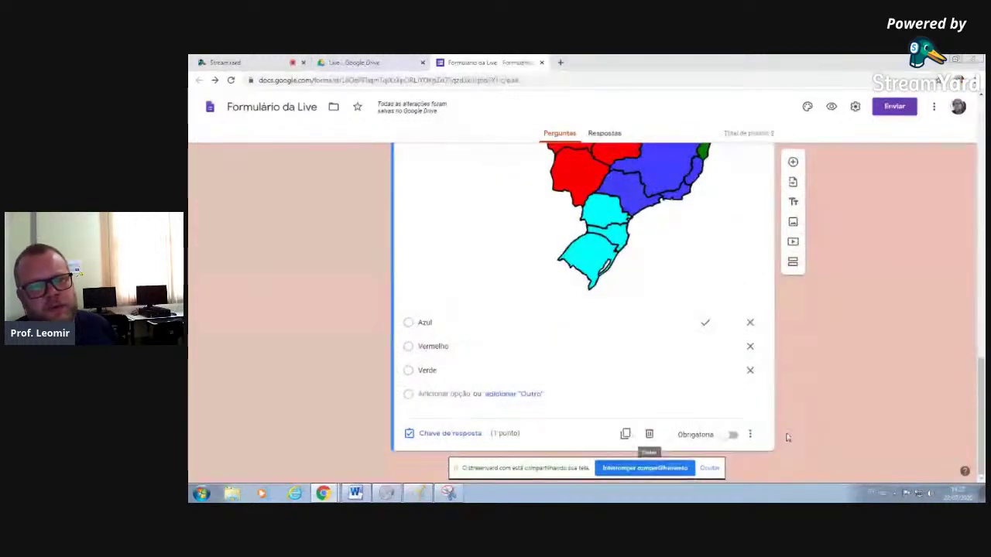
click(734, 436)
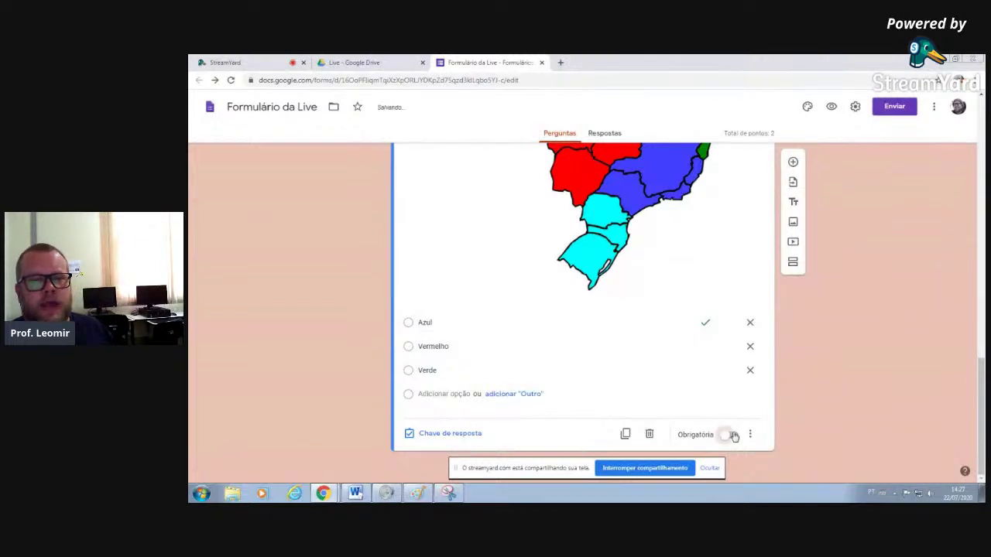
Duplicate the equation question "Encontre a raiz da seguinte equação" within the exercises section.
scroll(599, 349, up, 8)
scroll(599, 353, down, 4)
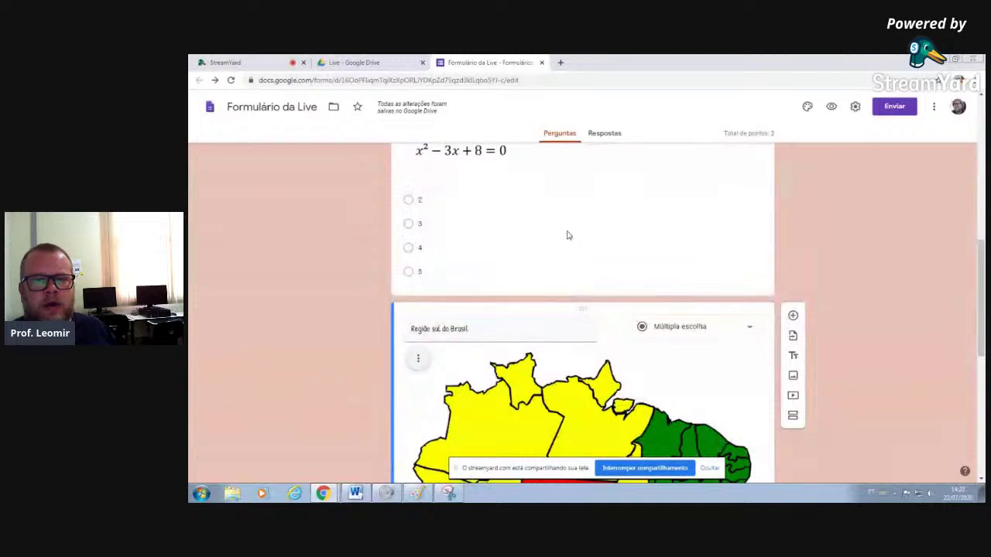
click(566, 236)
scroll(566, 238, down, 2)
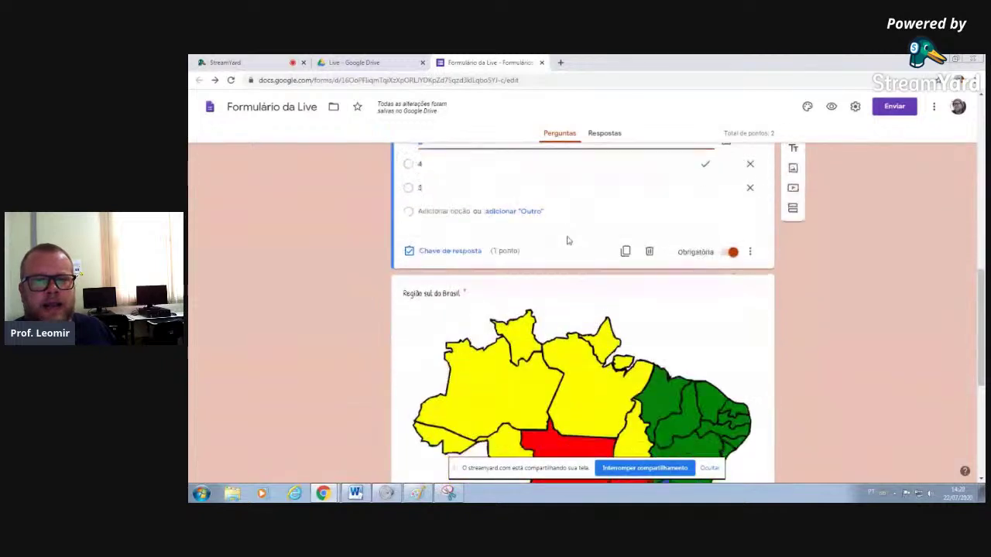
click(629, 252)
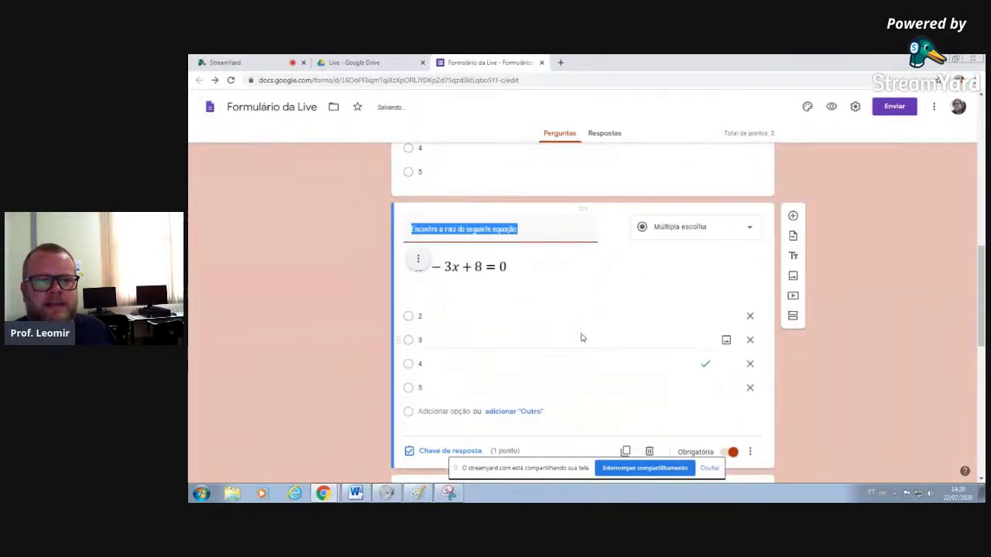
Review the form from the duplicated equation question to the first section, including its total points.
scroll(582, 338, up, 3)
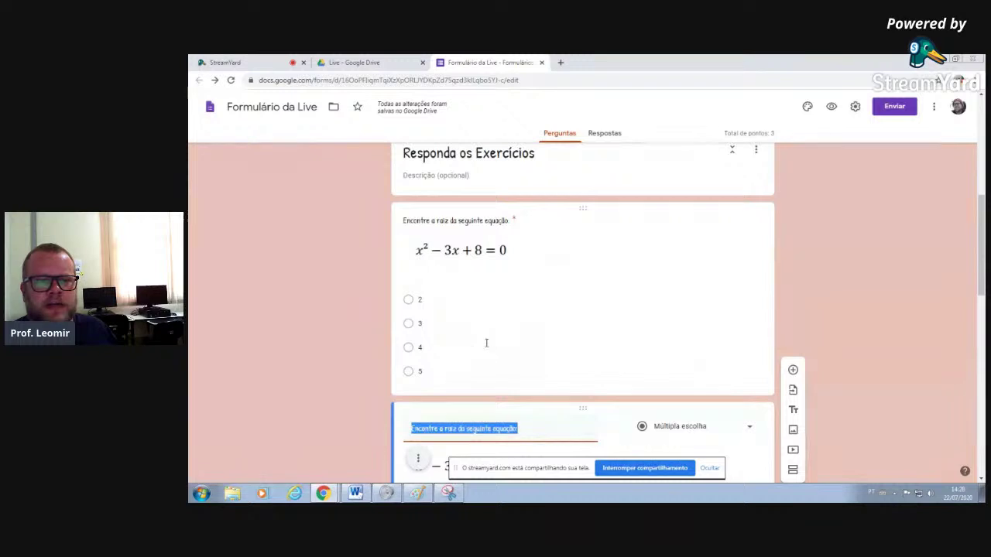
scroll(486, 343, down, 2)
scroll(503, 271, up, 3)
scroll(484, 419, down, 2)
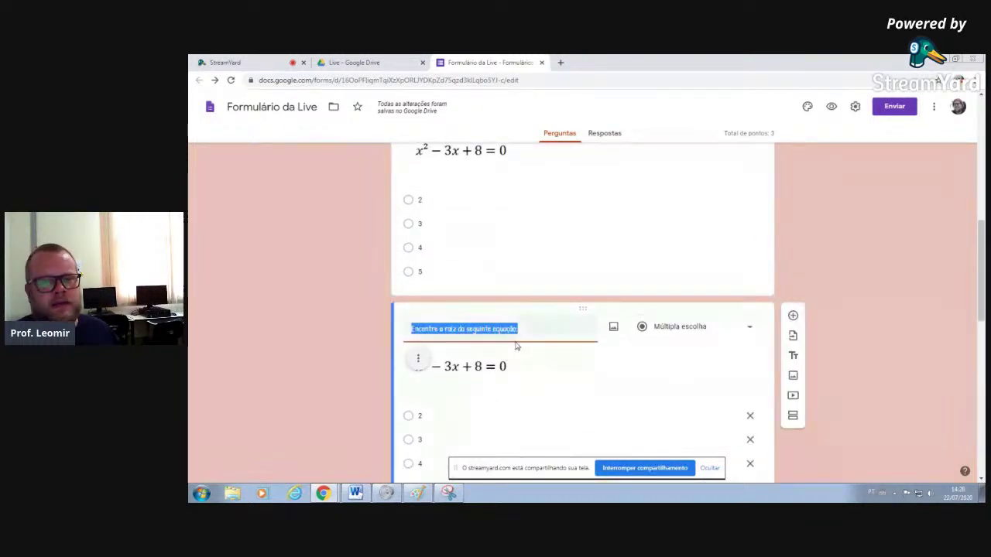
scroll(510, 349, down, 2)
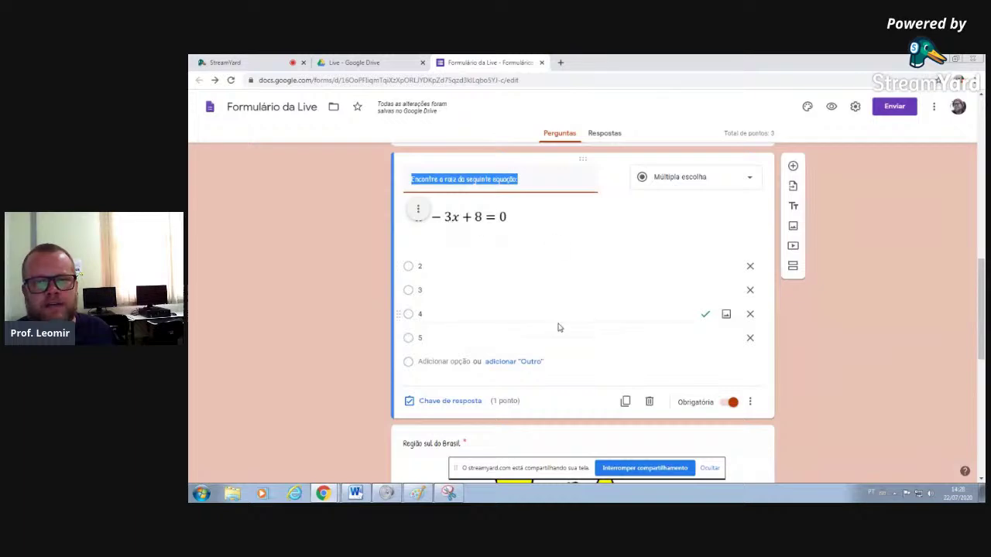
scroll(554, 333, down, 5)
scroll(557, 339, up, 15)
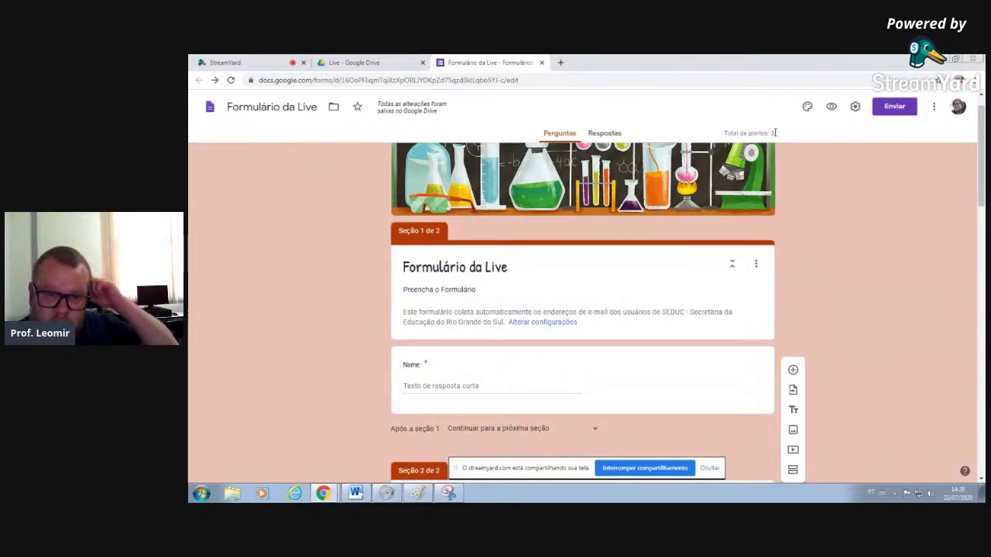
scroll(612, 352, down, 3)
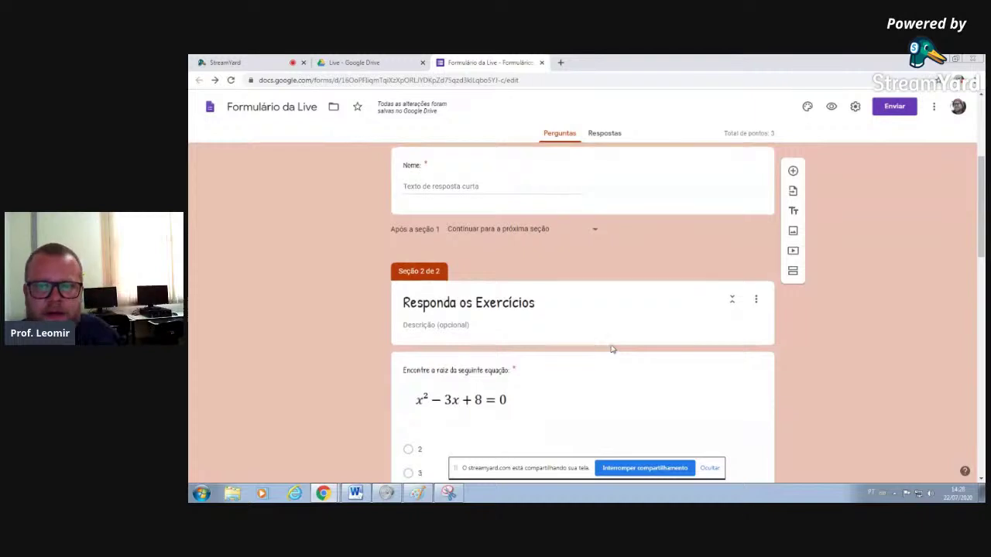
Add a new question titled Exemplo below the map of Brazil question in the exercises section.
click(612, 353)
scroll(745, 202, down, 5)
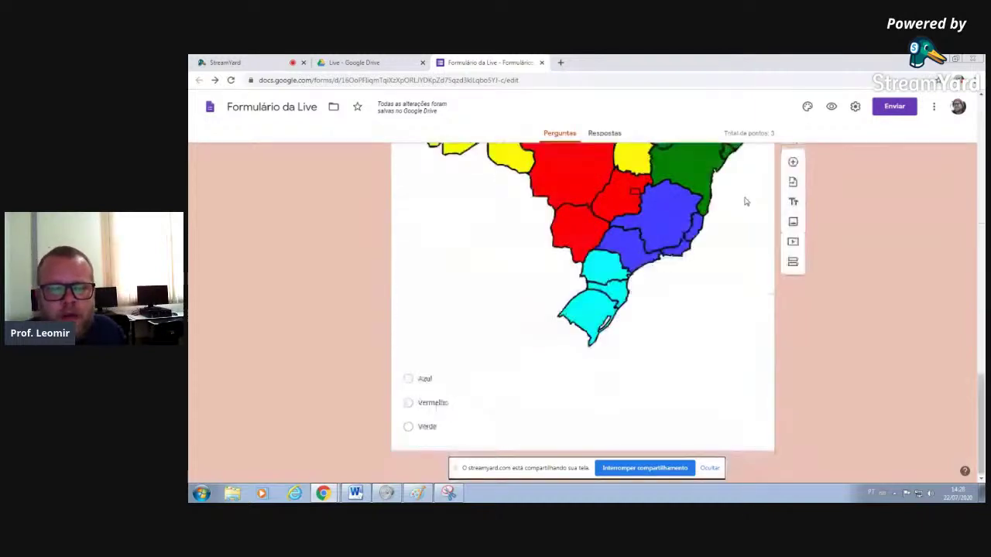
click(745, 199)
click(683, 328)
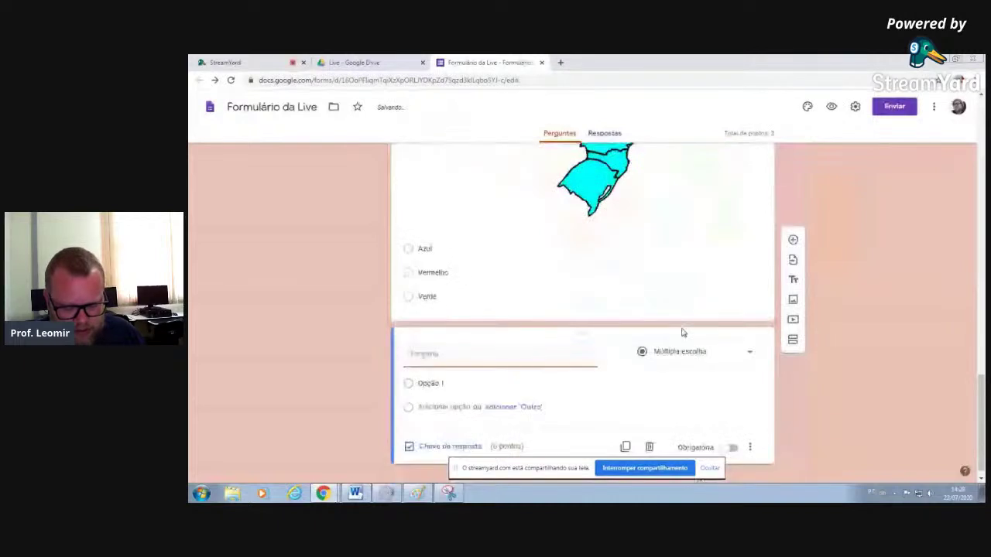
text(Ex)
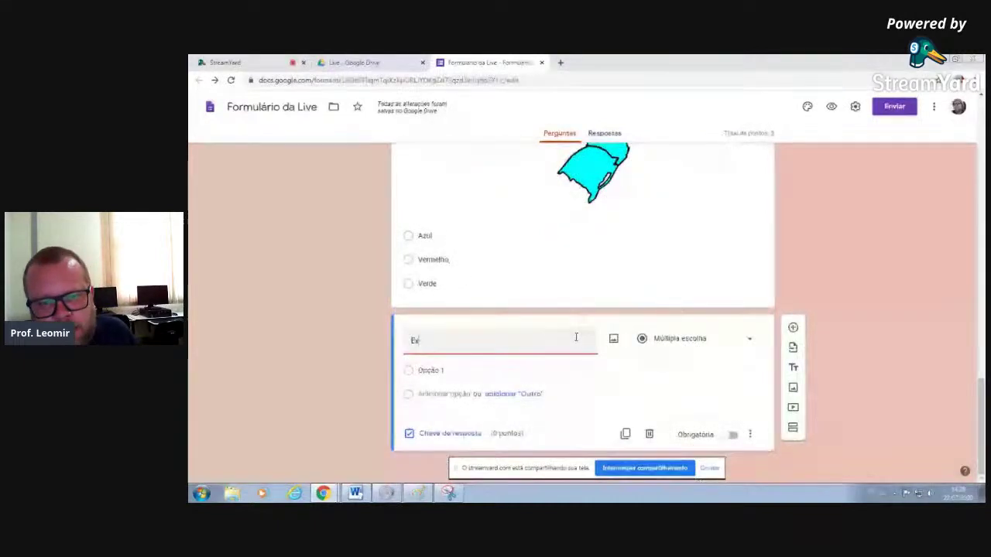
text(emplo)
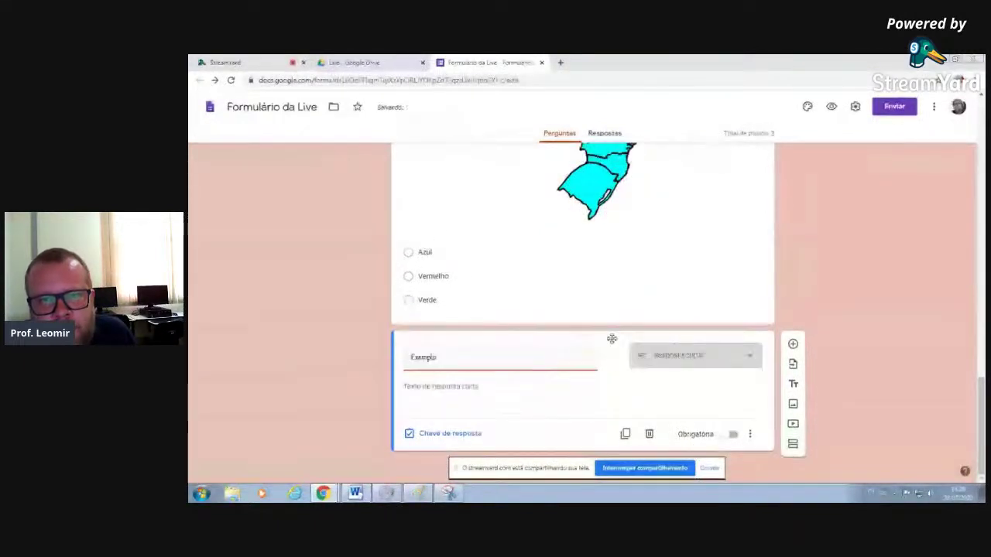
Try the answer types Resposta curta, Parágrafo and Data on the Exemplo question.
click(653, 357)
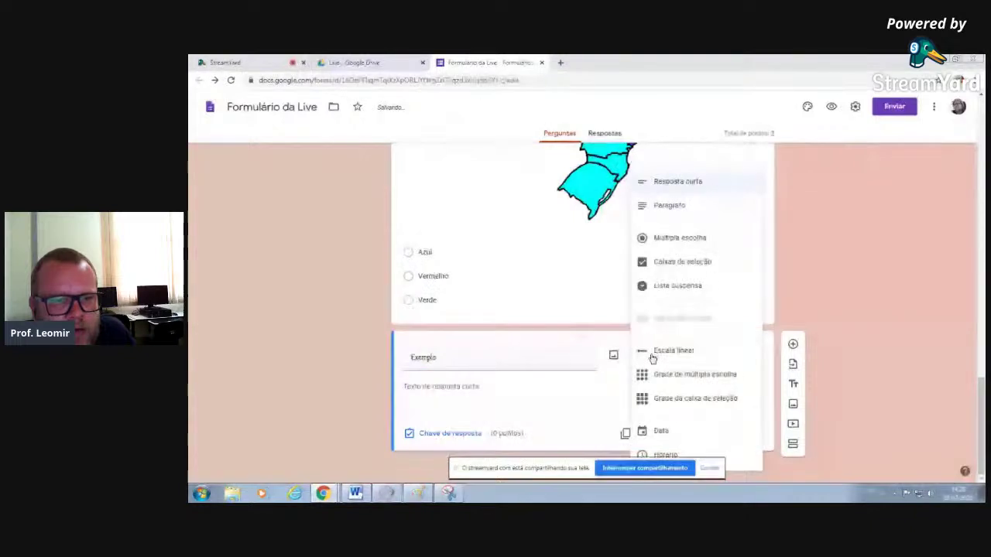
click(666, 181)
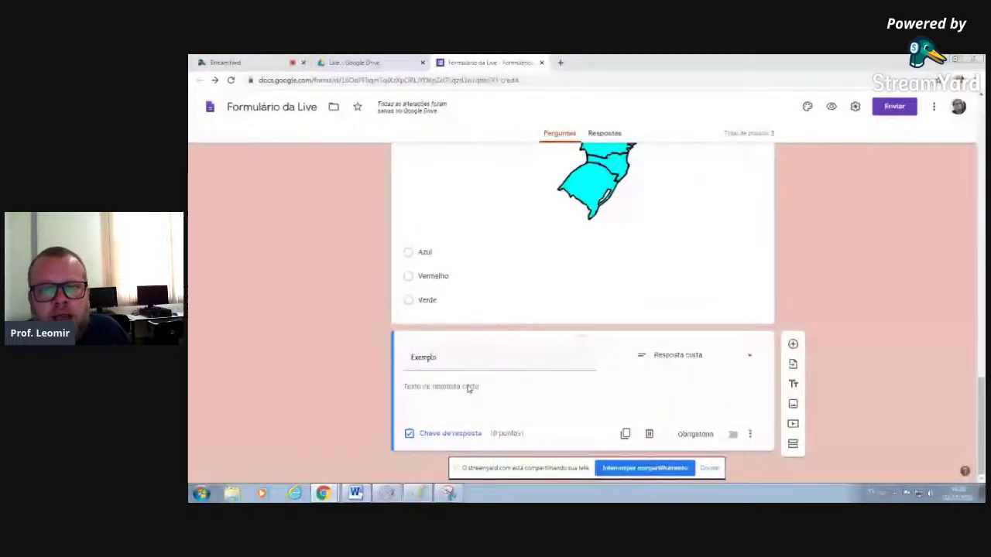
click(667, 358)
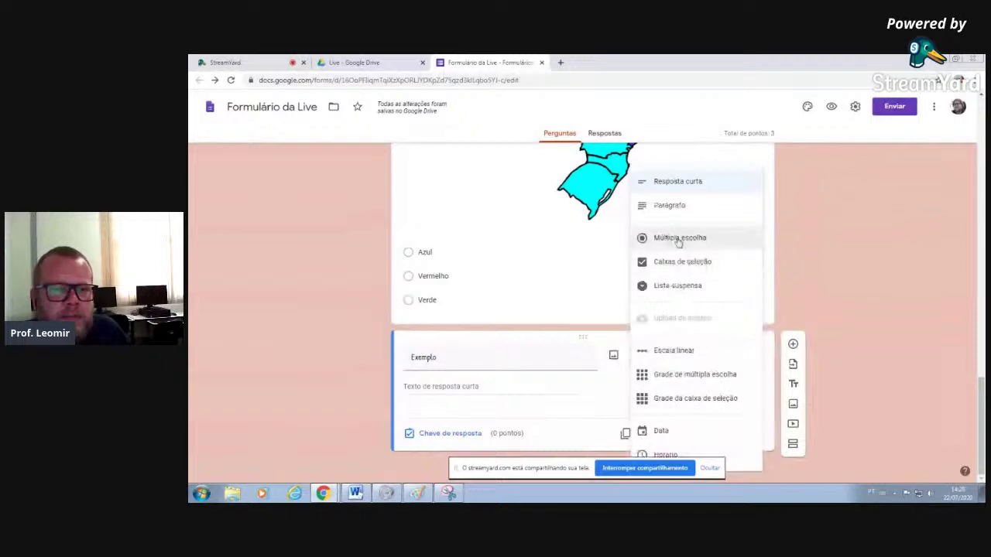
click(679, 208)
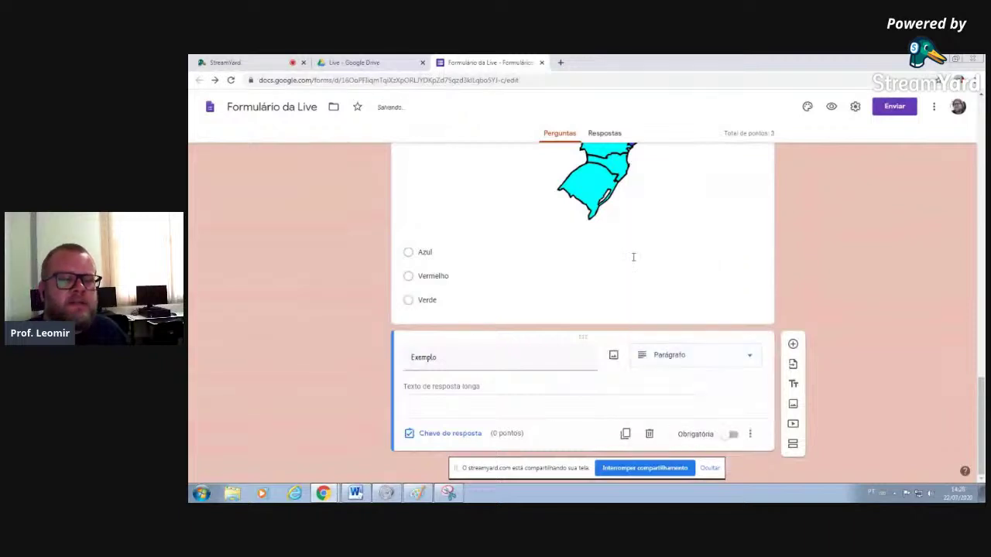
click(551, 361)
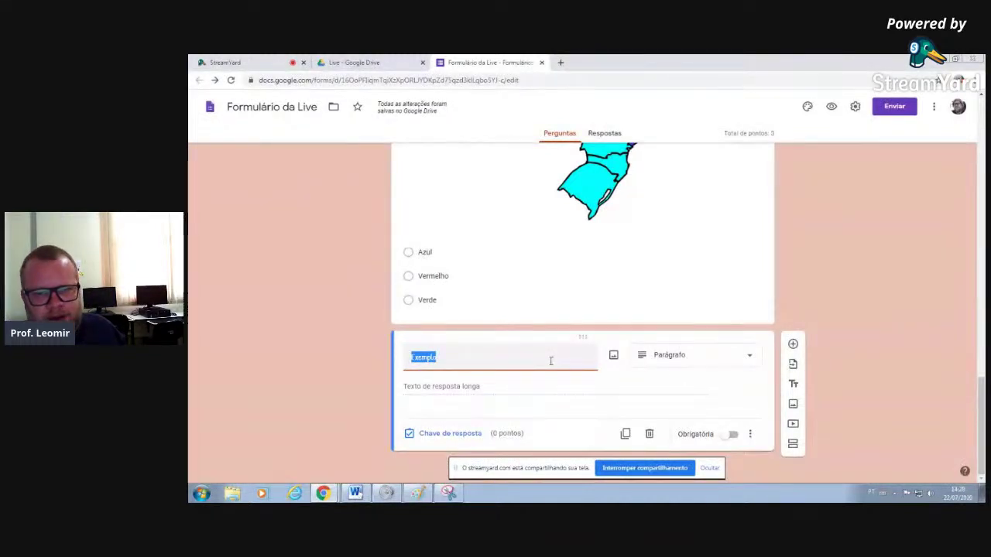
click(653, 361)
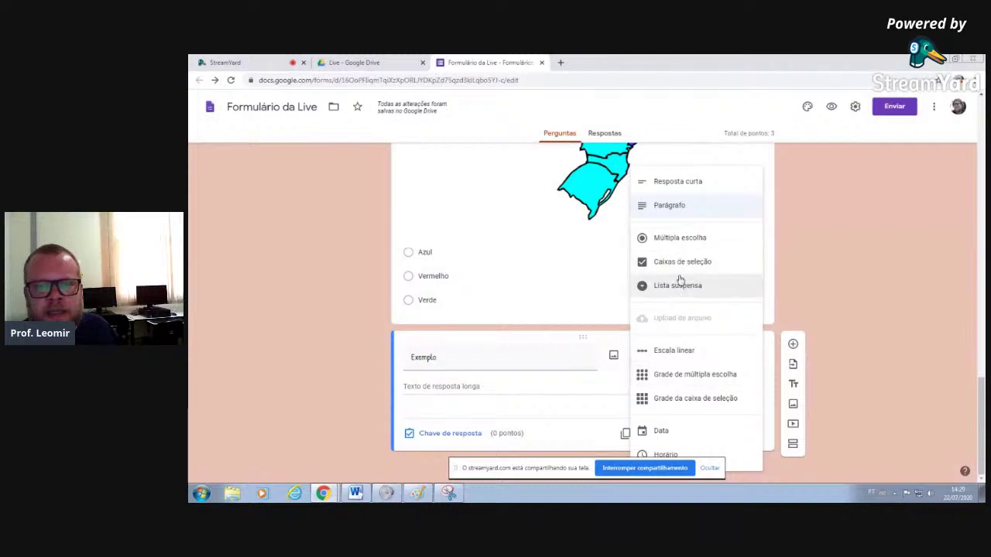
click(672, 436)
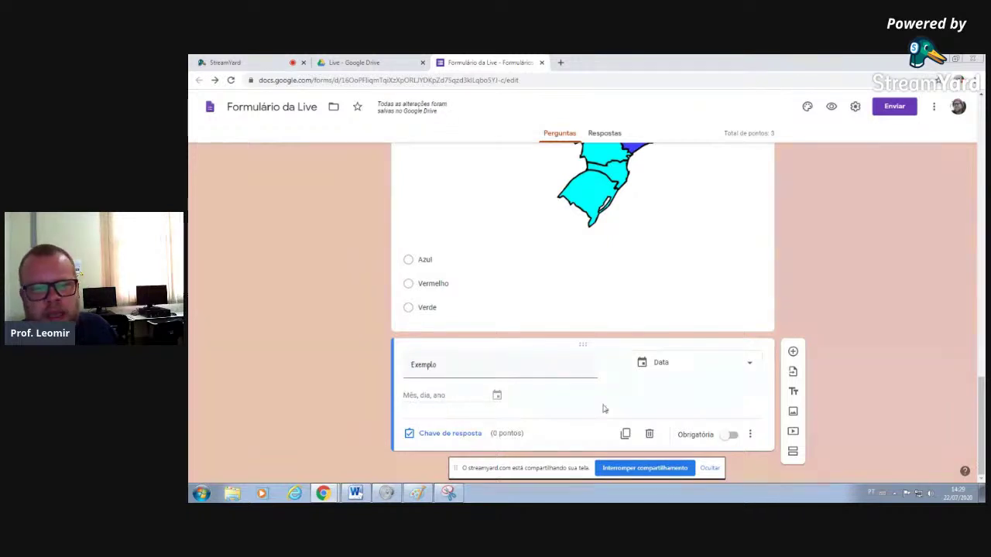
Set the Exemplo question's answer type to Horário.
click(746, 372)
click(705, 387)
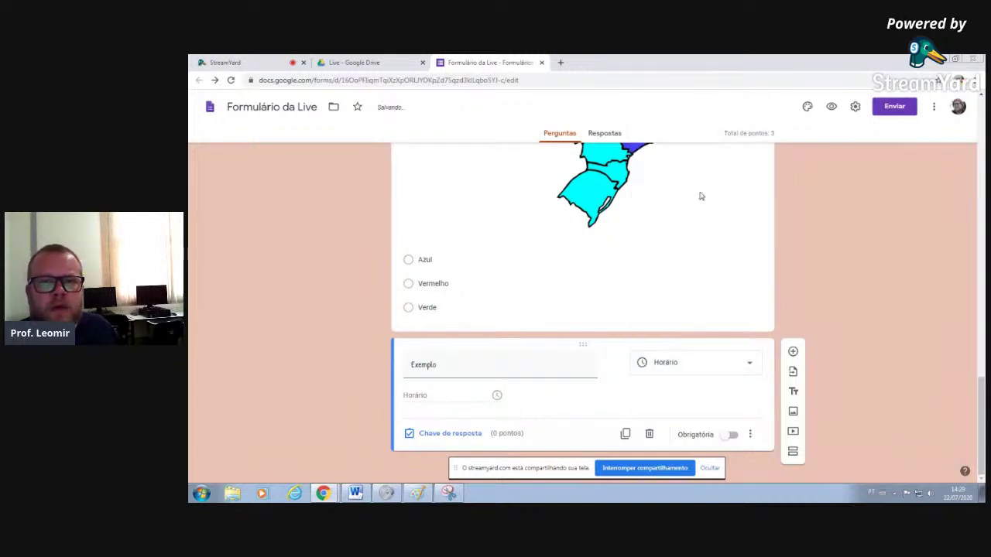
Open a preview of the form.
scroll(703, 222, up, 15)
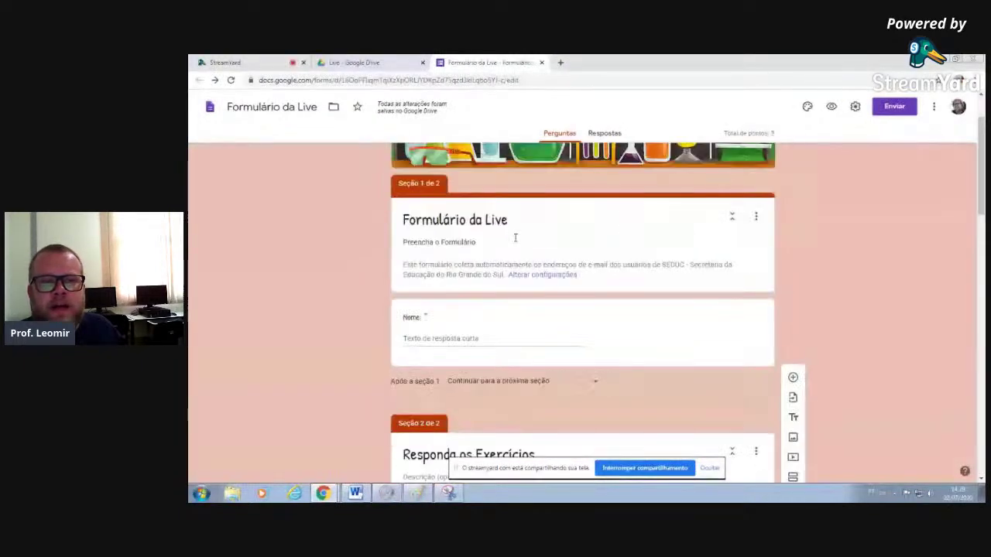
scroll(523, 240, up, 2)
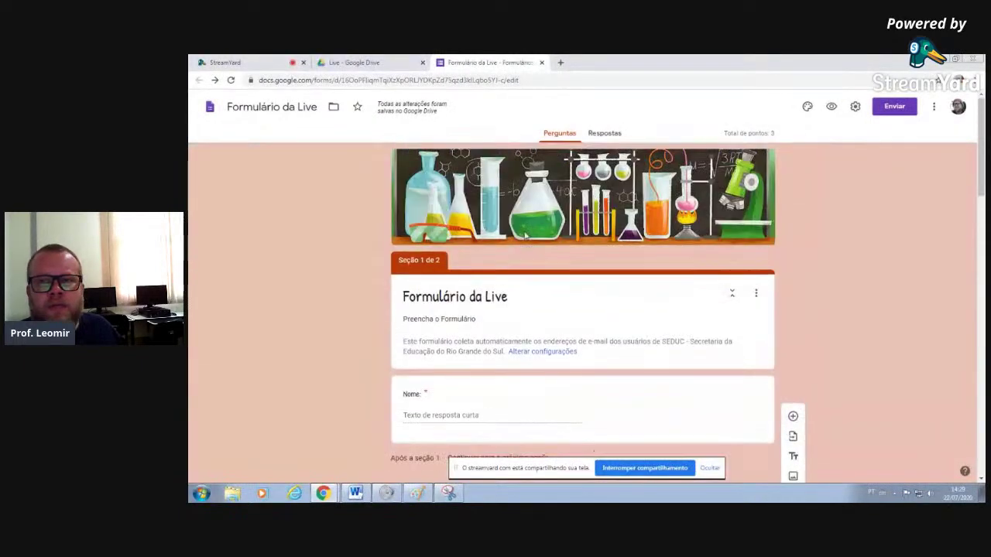
click(832, 109)
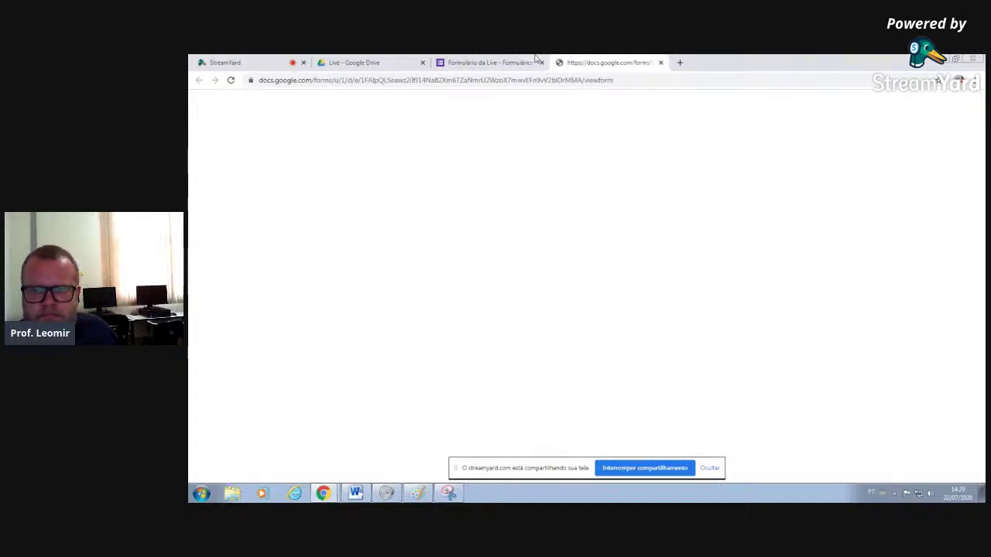
Switch to StreamYard to check the live broadcast and its comments, and return to the form preview.
click(252, 61)
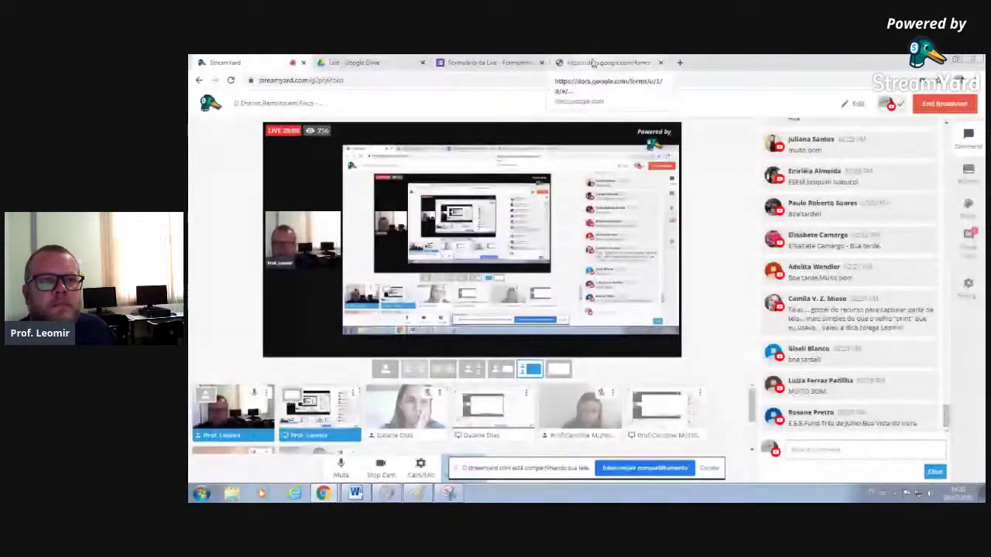
click(615, 62)
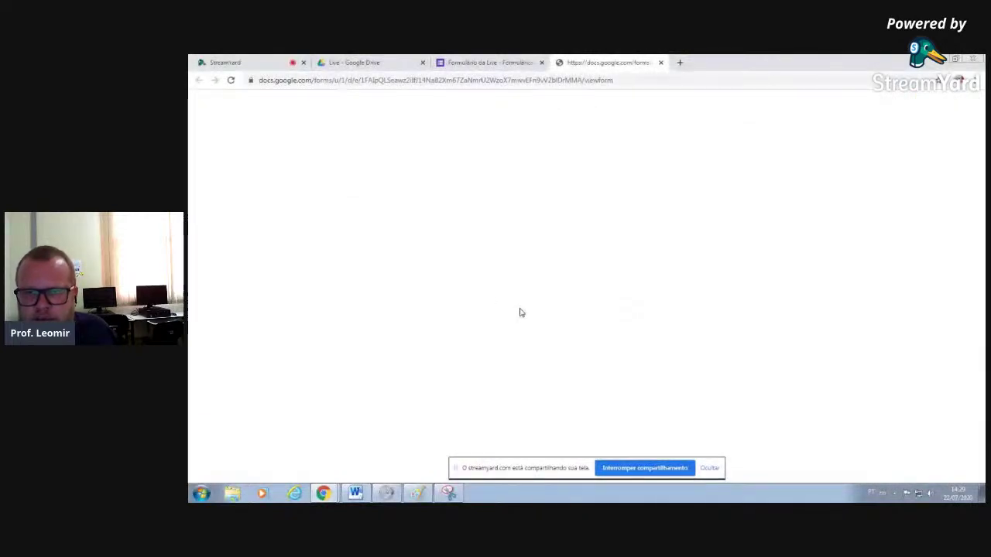
key(ctrl+1)
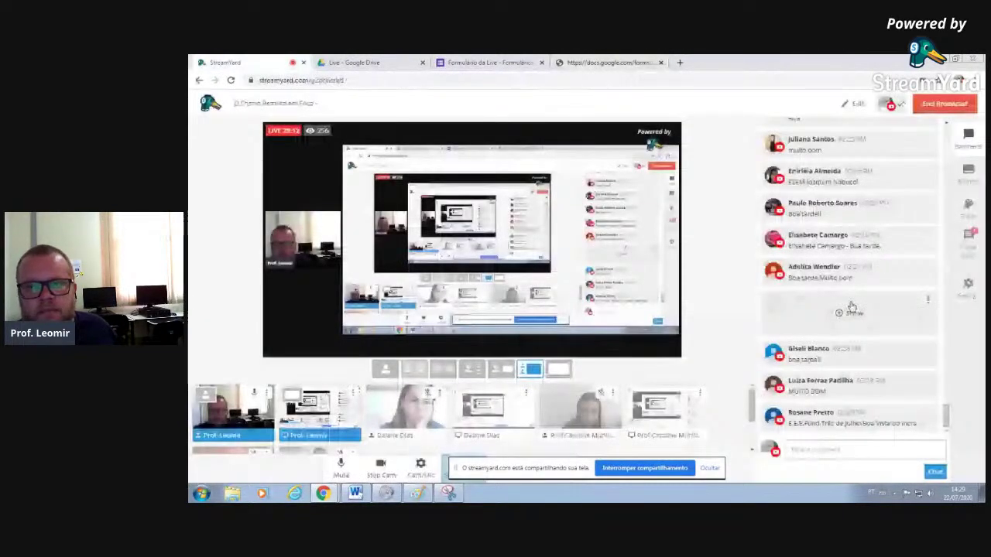
click(852, 307)
click(813, 325)
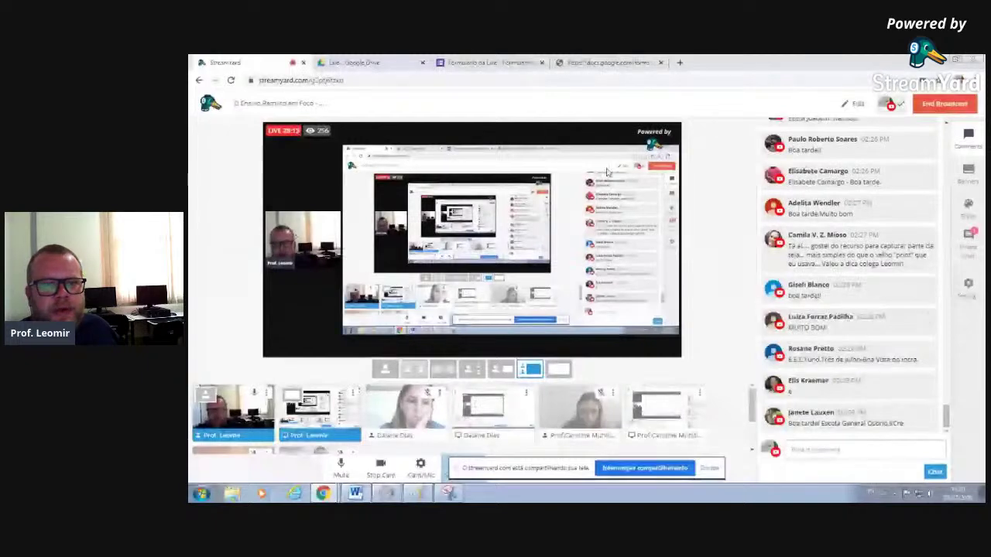
click(609, 62)
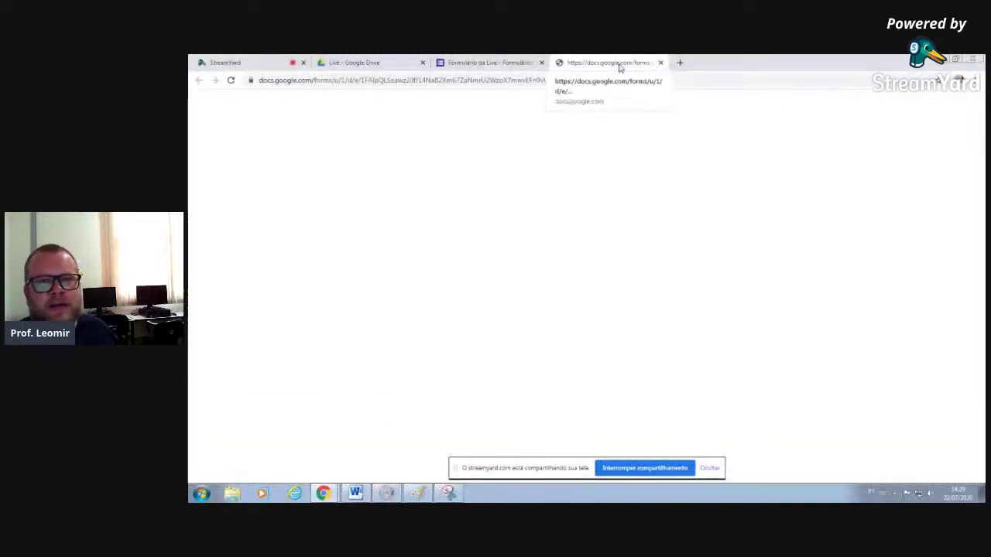
Close the blank preview and reopen the preview of Formulário da Live from the editor.
click(511, 63)
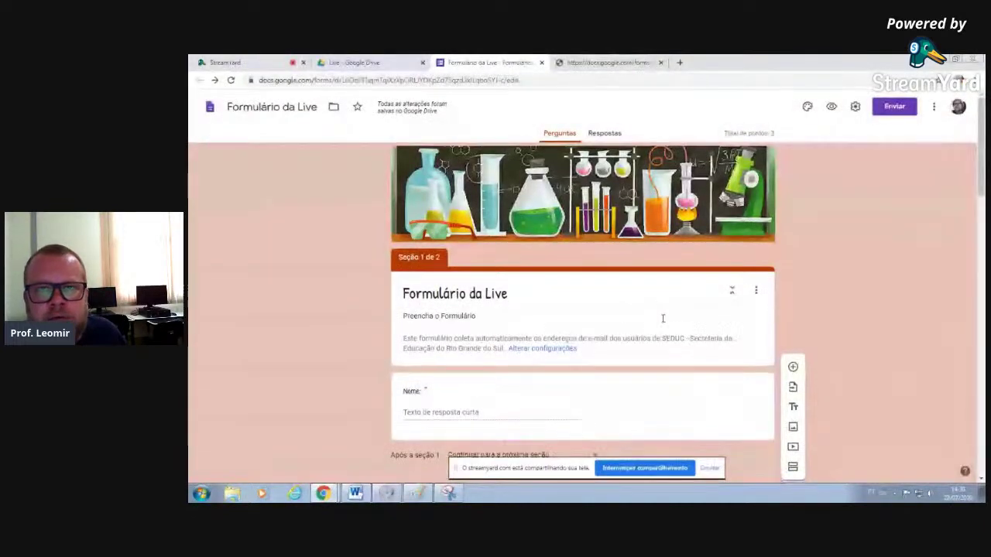
scroll(653, 306, down, 2)
click(660, 63)
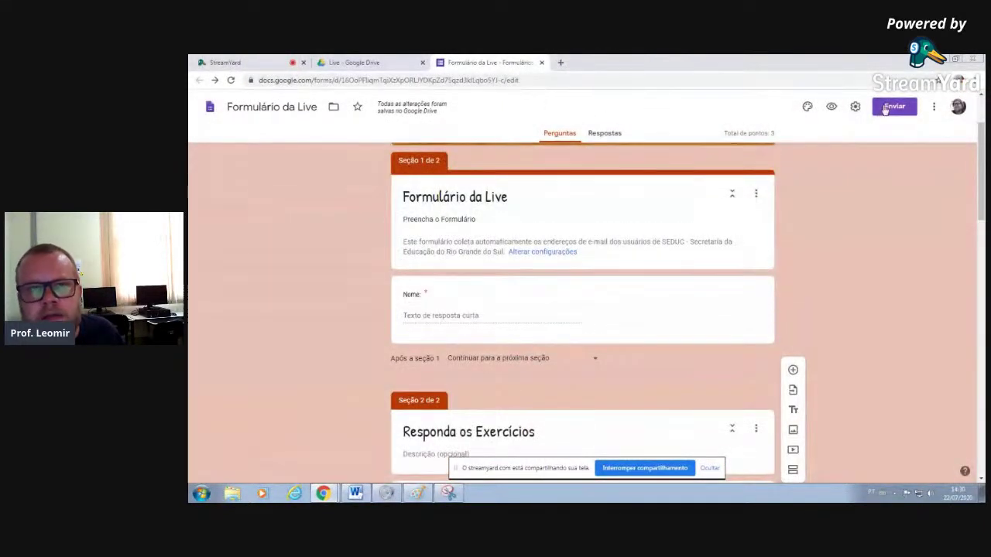
click(831, 106)
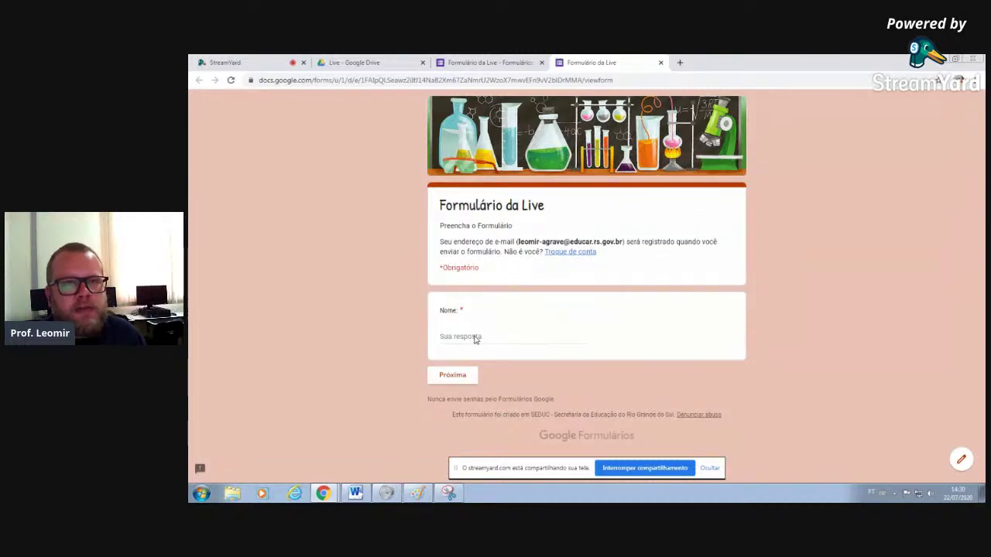
click(535, 62)
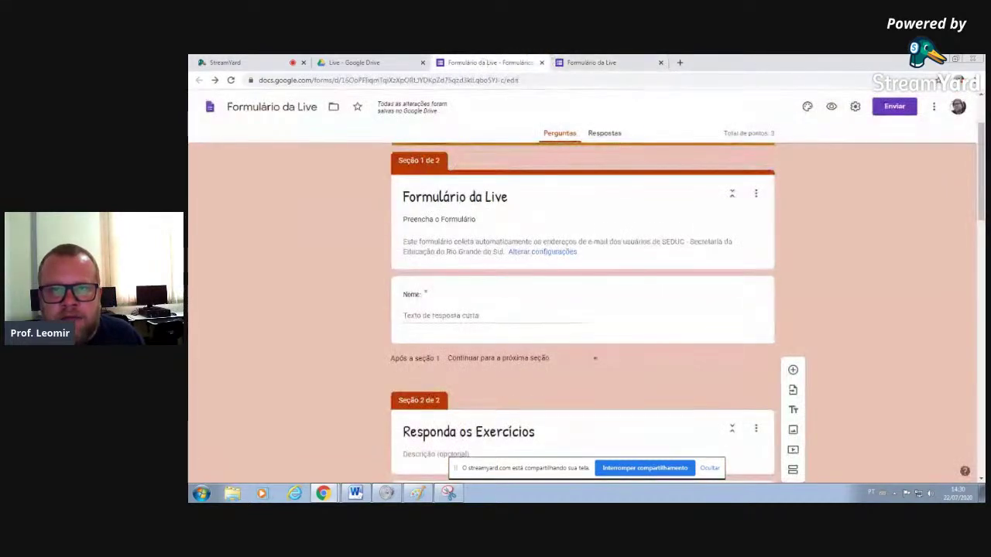
click(830, 110)
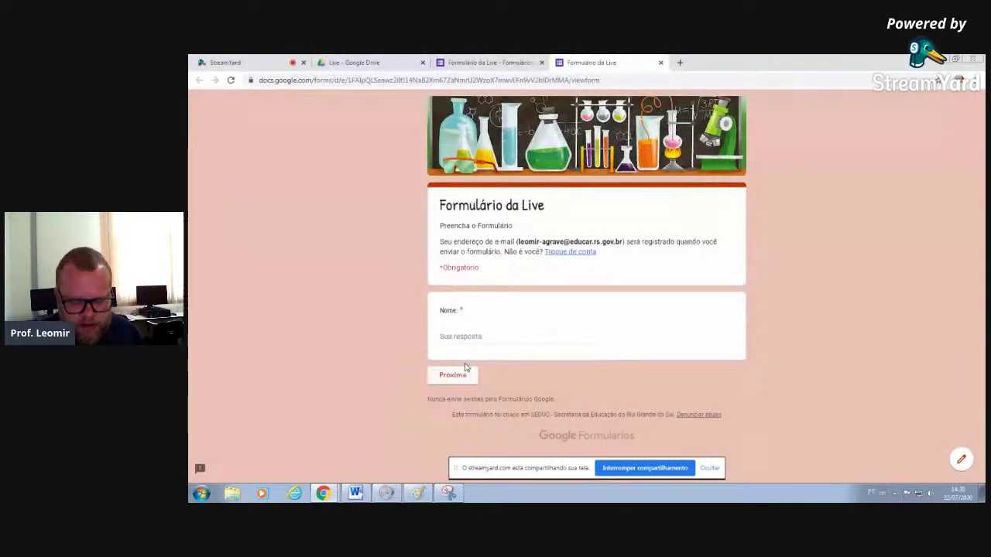
Enter the respondent's name in the preview's required name question and continue to the exercises section.
click(469, 335)
text(Leomir)
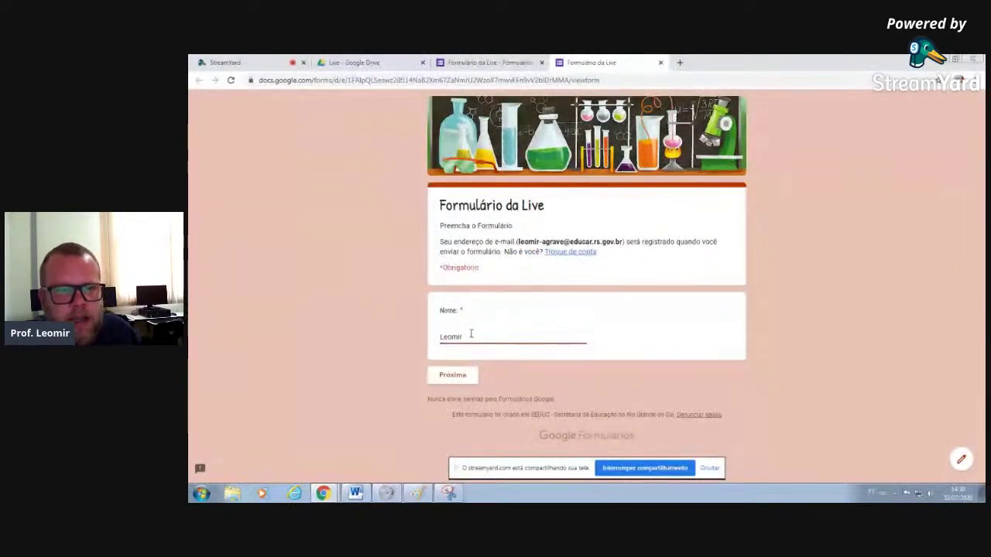
click(452, 376)
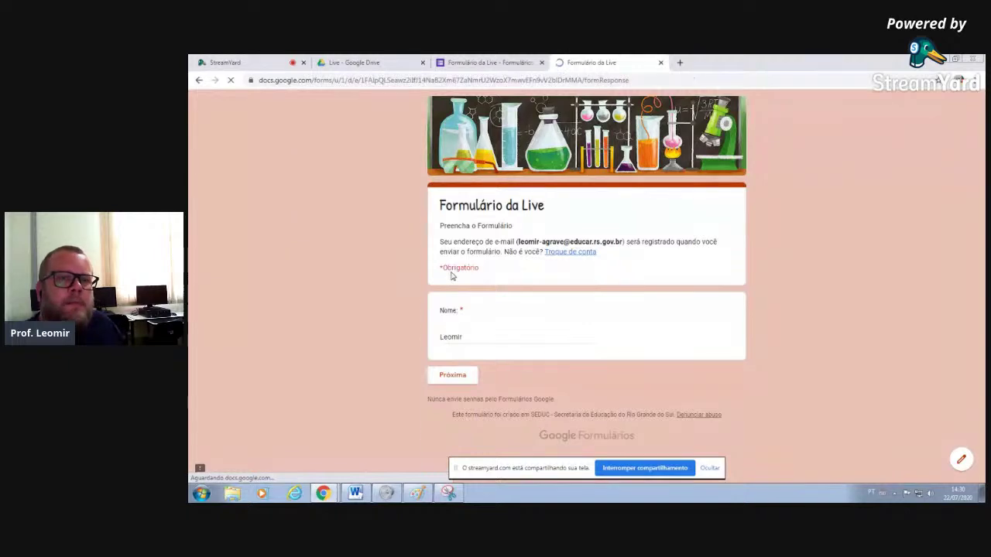
Examine the equation questions and the map of Brazil question with their answer options in the preview.
scroll(534, 254, down, 8)
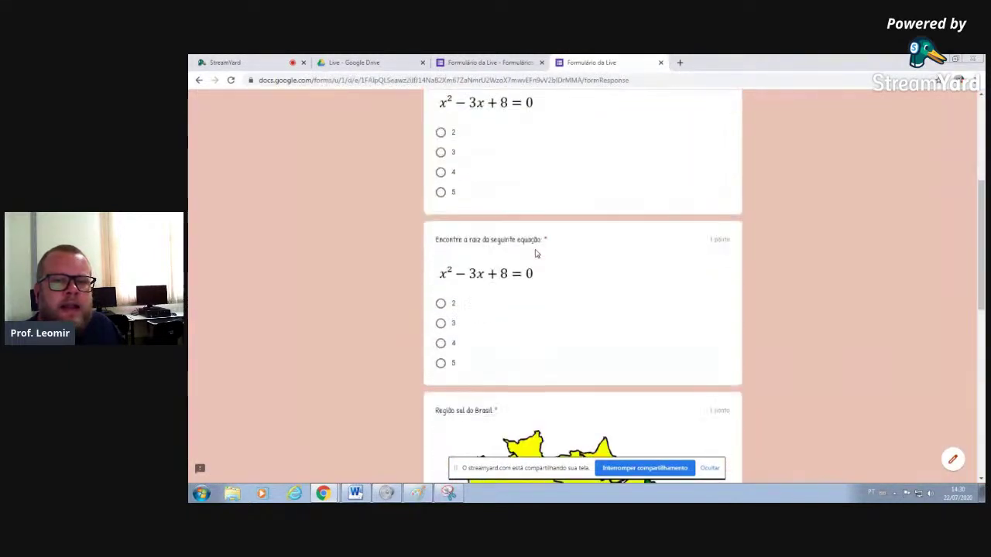
scroll(534, 254, down, 3)
scroll(529, 255, up, 15)
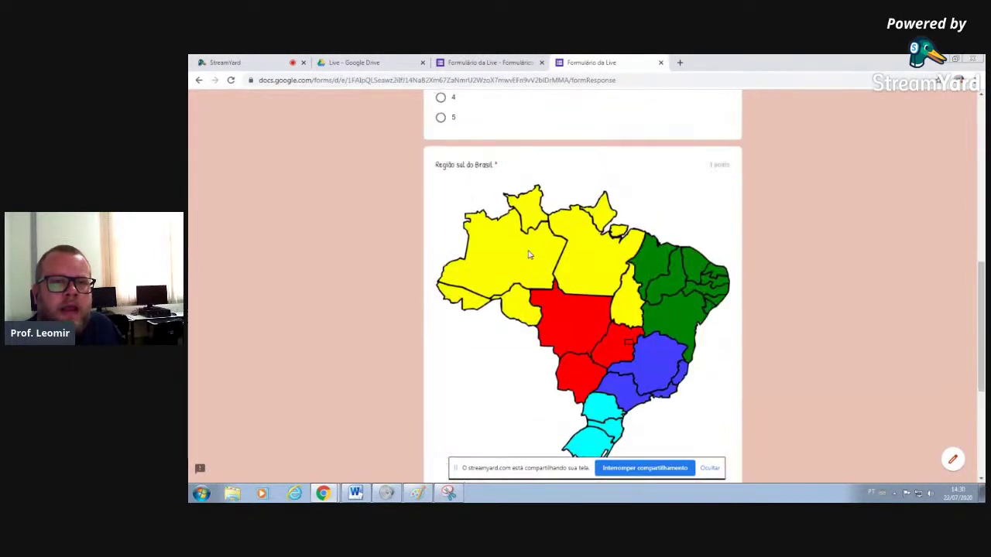
scroll(528, 255, down, 10)
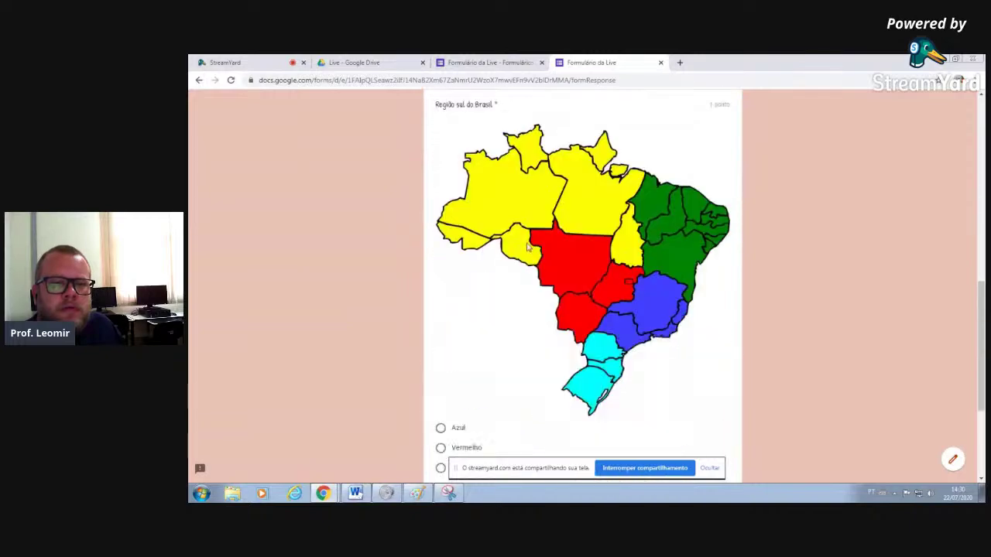
scroll(601, 257, down, 2)
scroll(555, 280, up, 6)
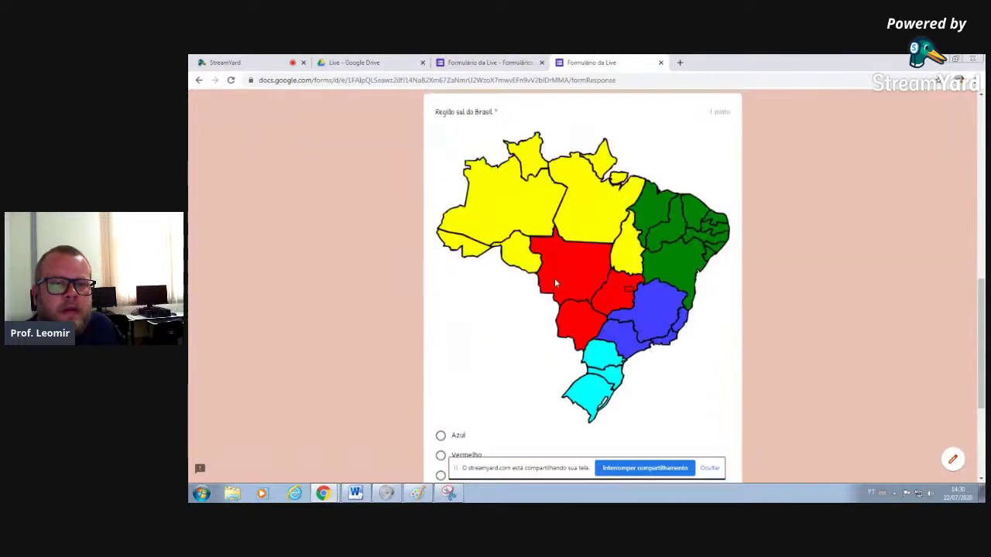
scroll(567, 319, down, 1)
Answer the Exemplo time question with 22:00 in the preview and close the preview without submitting.
scroll(567, 318, down, 5)
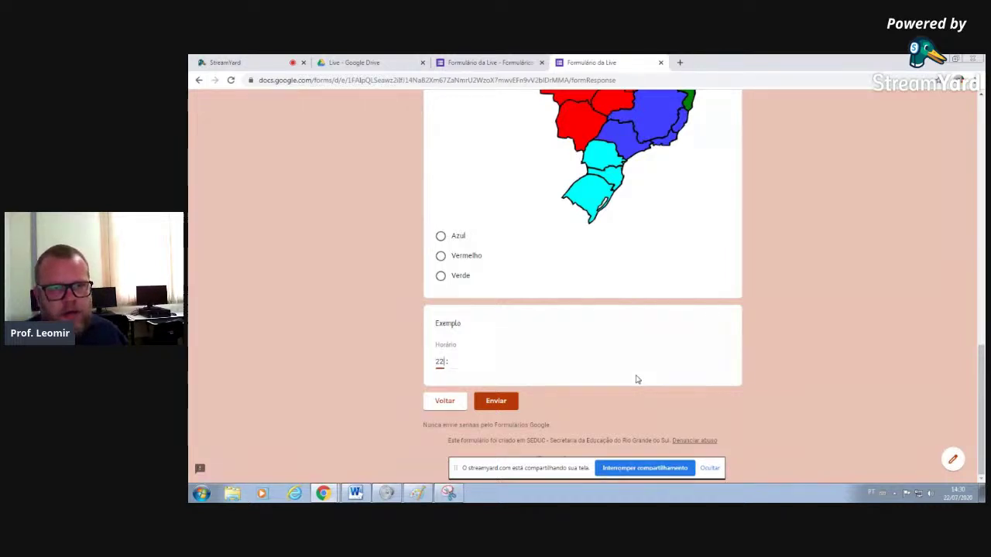
text(00)
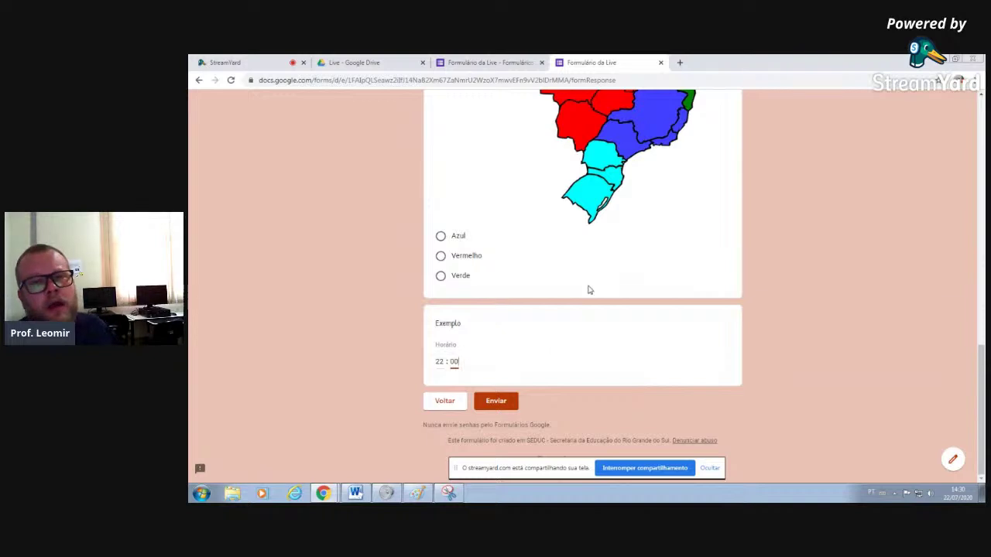
scroll(504, 383, up, 4)
click(660, 62)
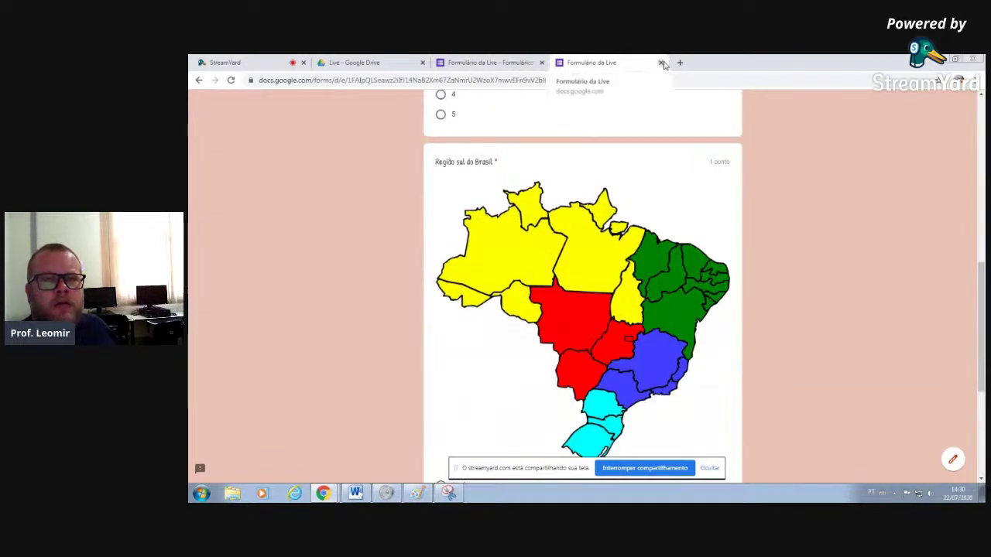
click(627, 137)
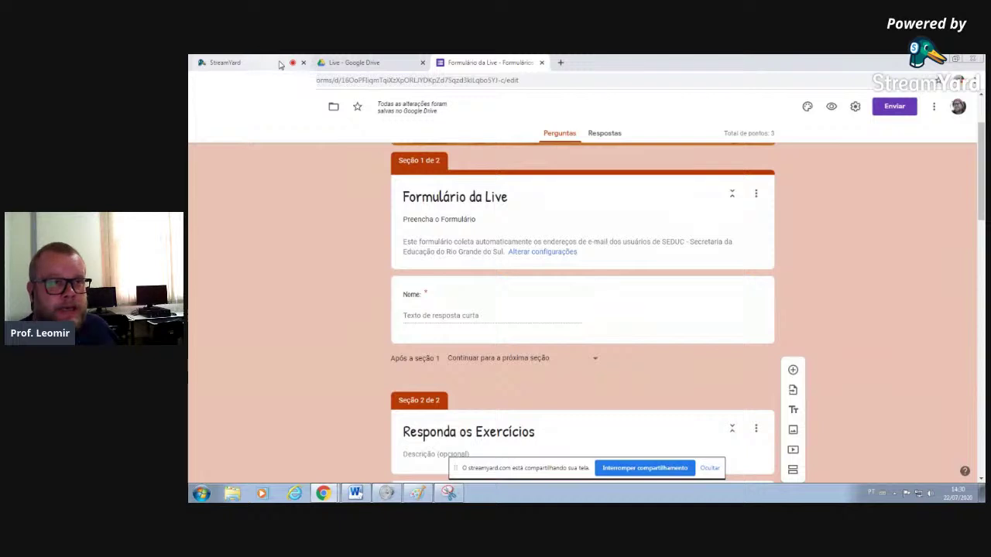
Switch to StreamYard, add the co-presenter's camera to the broadcast and remove the current presenter's own camera.
click(256, 60)
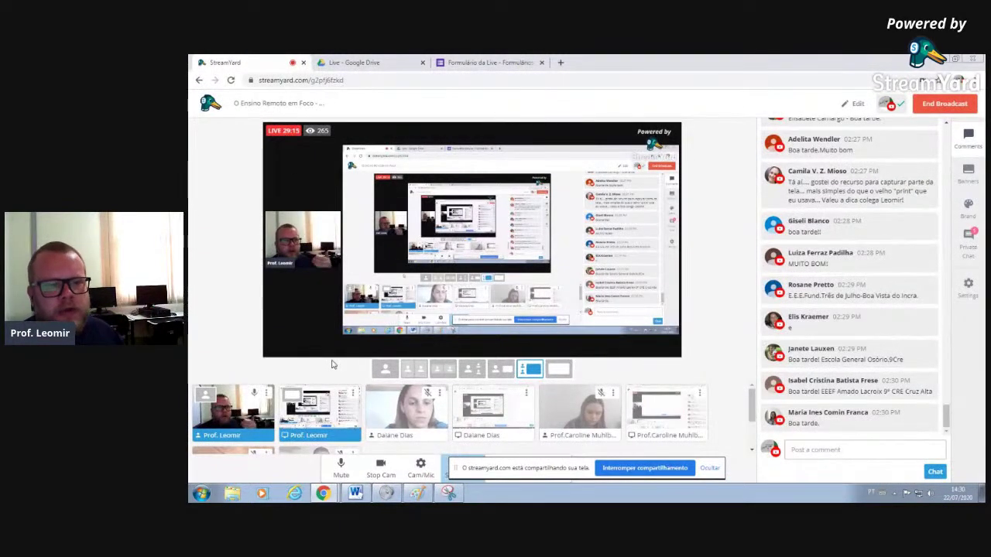
click(403, 416)
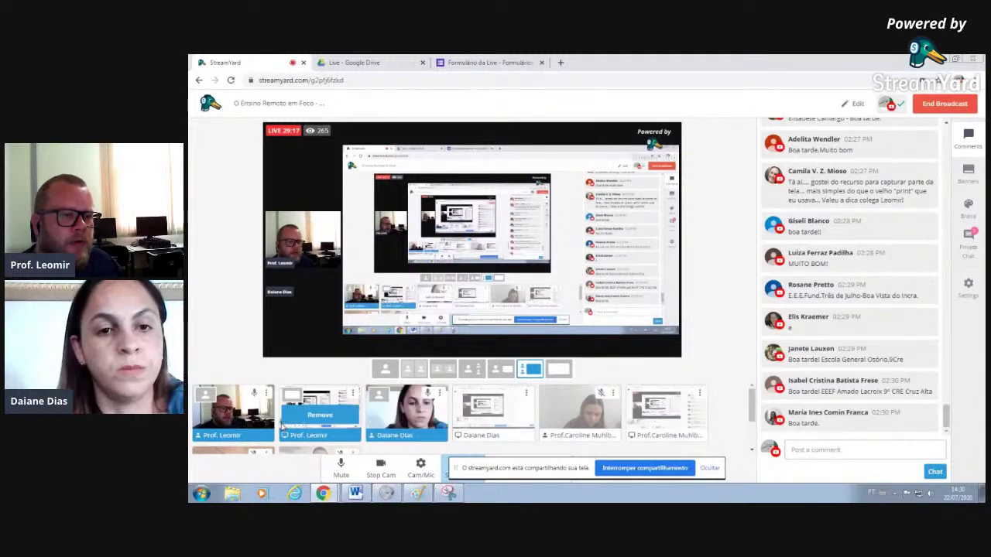
mouse_move(259, 428)
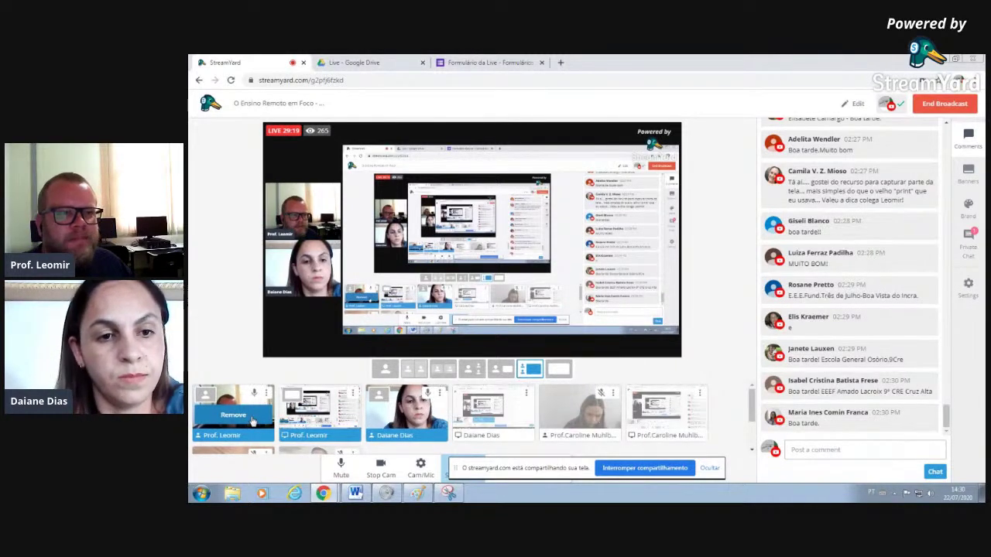
click(253, 422)
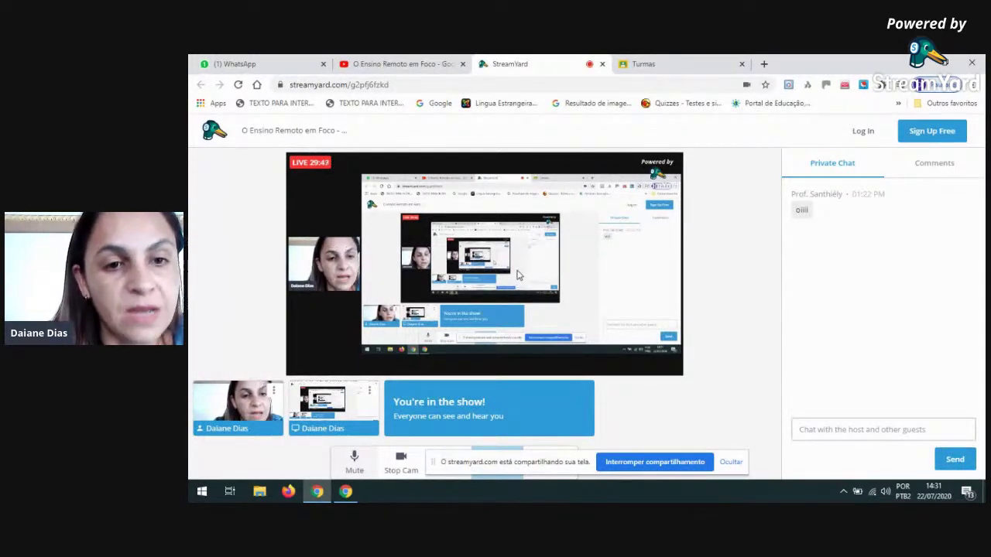
Switch to Google Classroom, open the class 9 ANO - PROJETO DE VIDA and look through its stream posts.
click(665, 65)
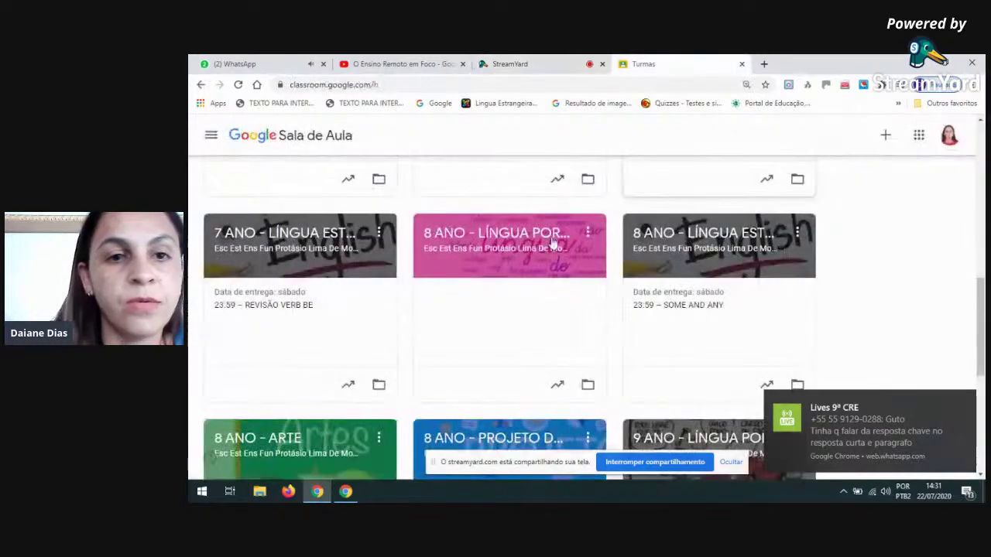
scroll(524, 330, down, 5)
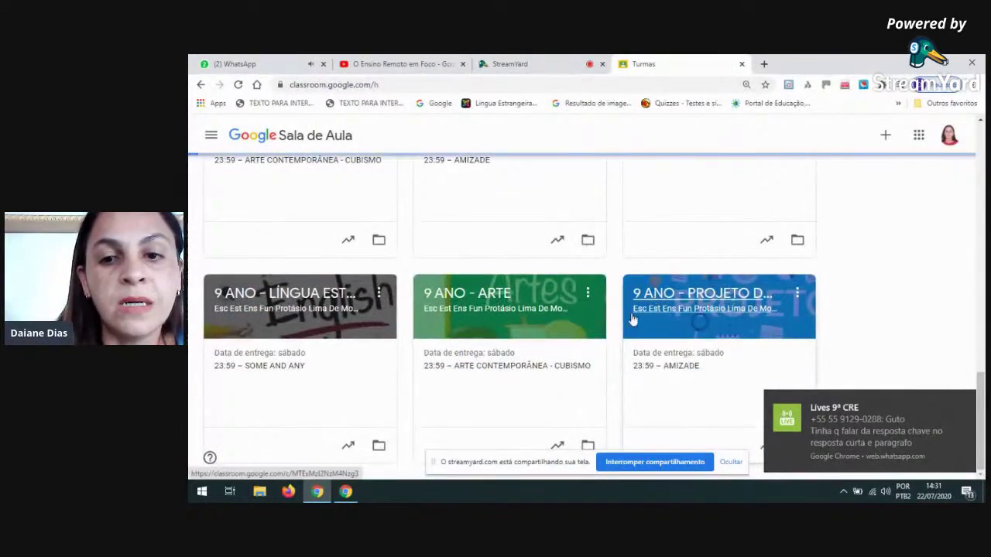
click(631, 320)
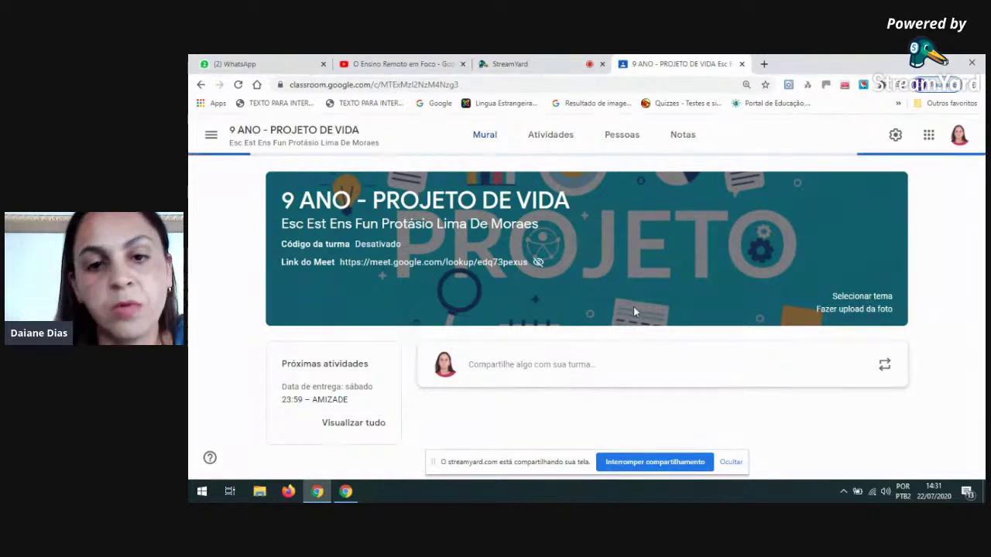
scroll(602, 283, down, 1)
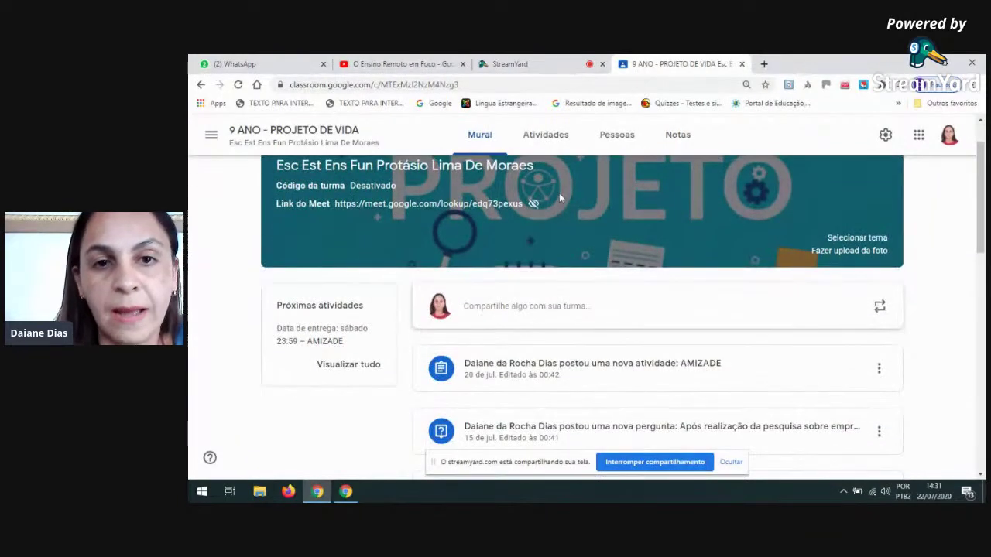
scroll(389, 181, down, 3)
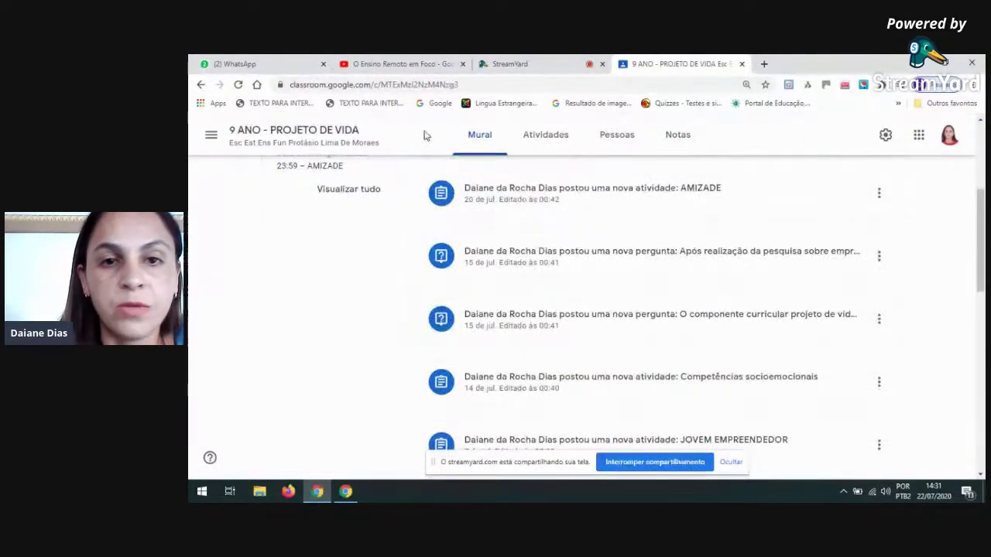
Start a new Atividade in the class's classwork and title it "formulário live", leaving the instructions empty.
click(550, 139)
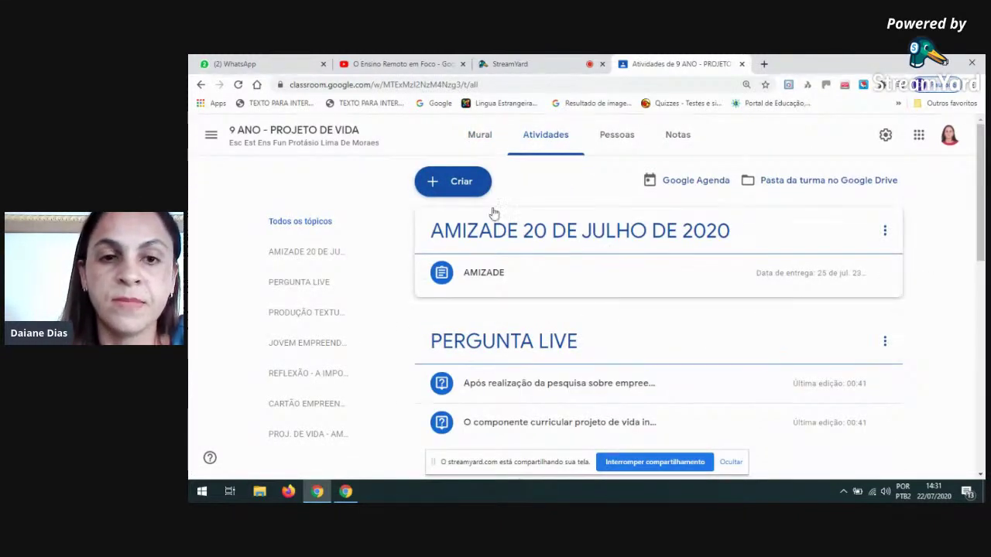
click(438, 181)
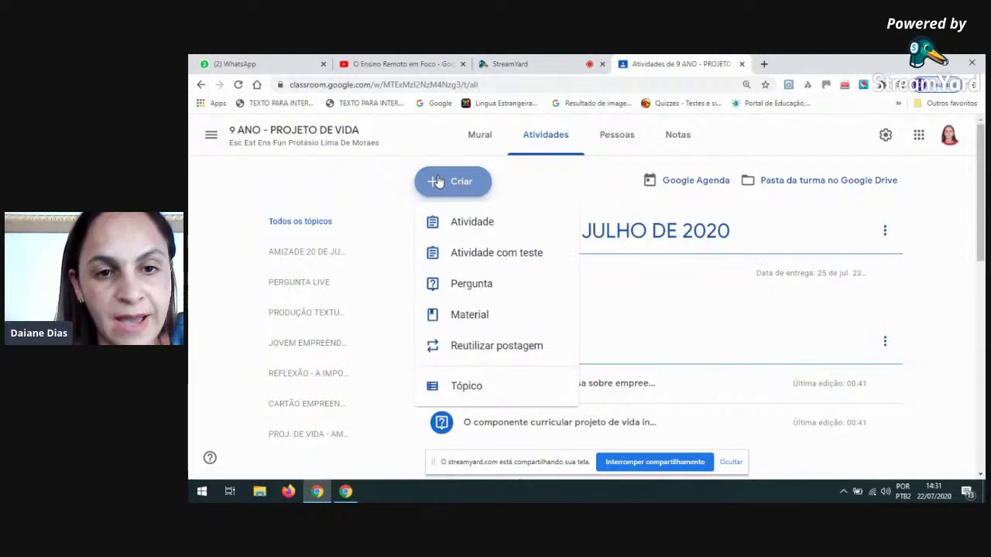
click(456, 220)
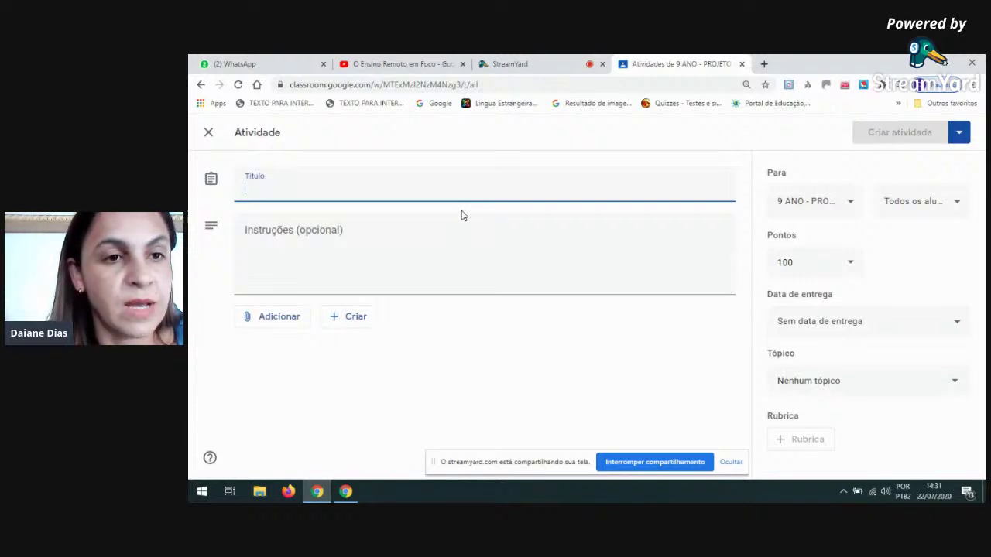
text(form)
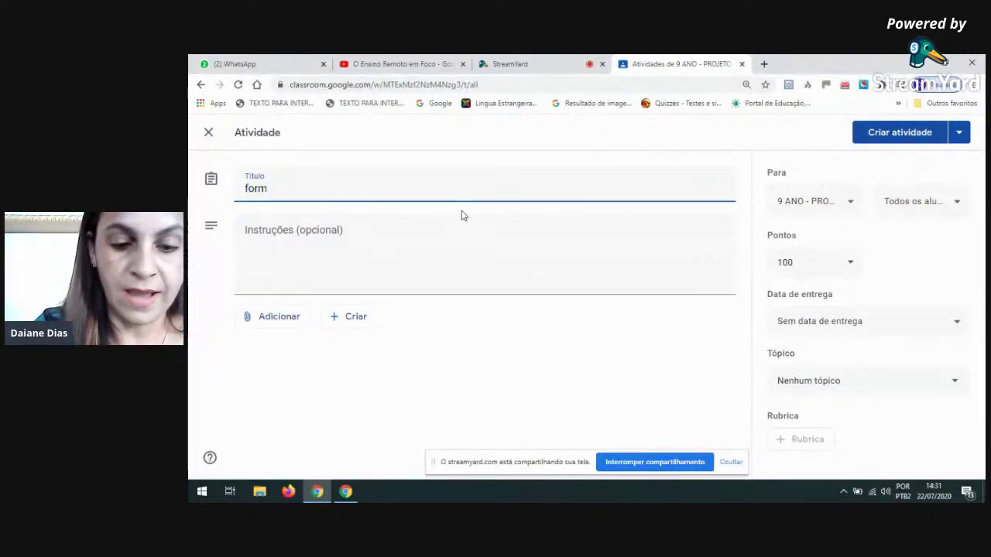
text(ulário live)
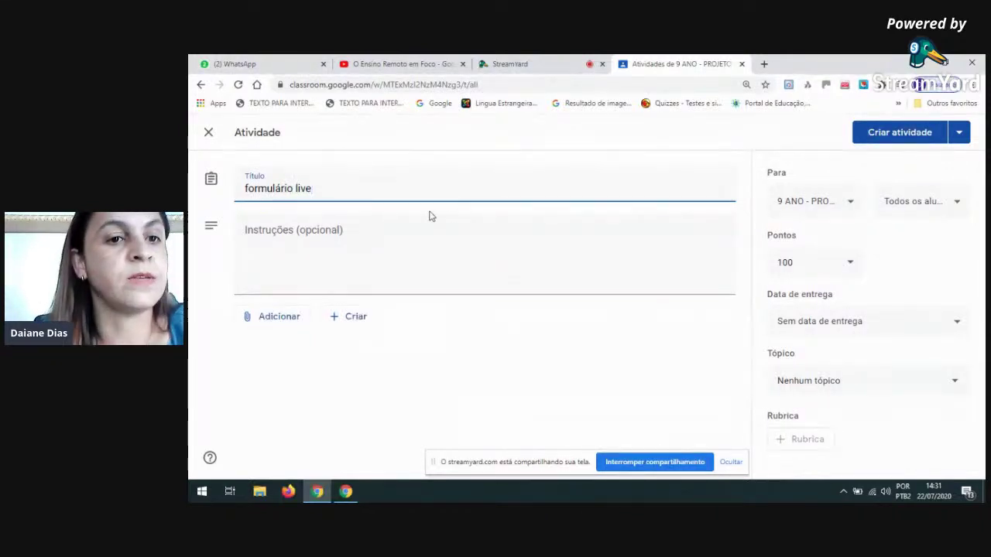
click(346, 224)
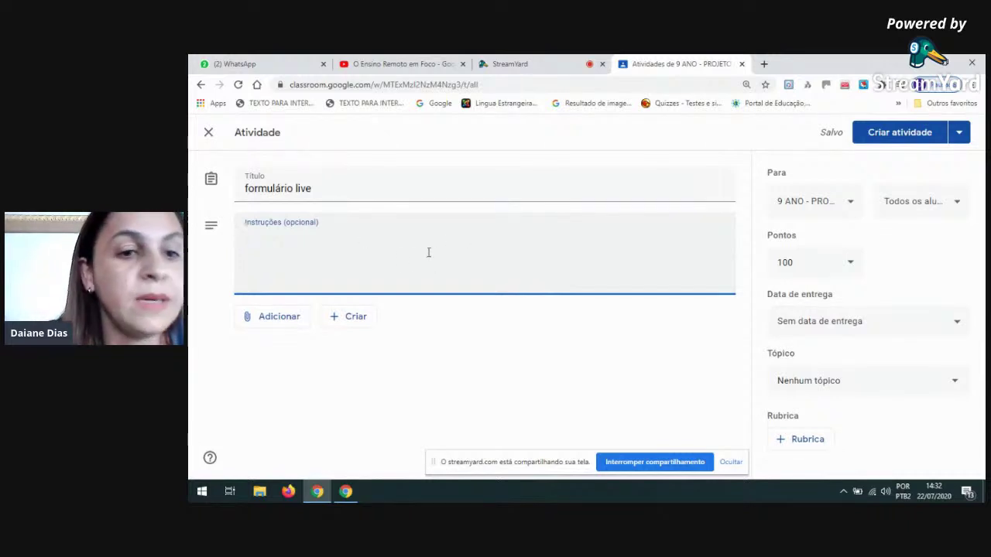
Attach the form Formulário da Live from the Live shared drive in Google Drive to the assignment.
click(276, 321)
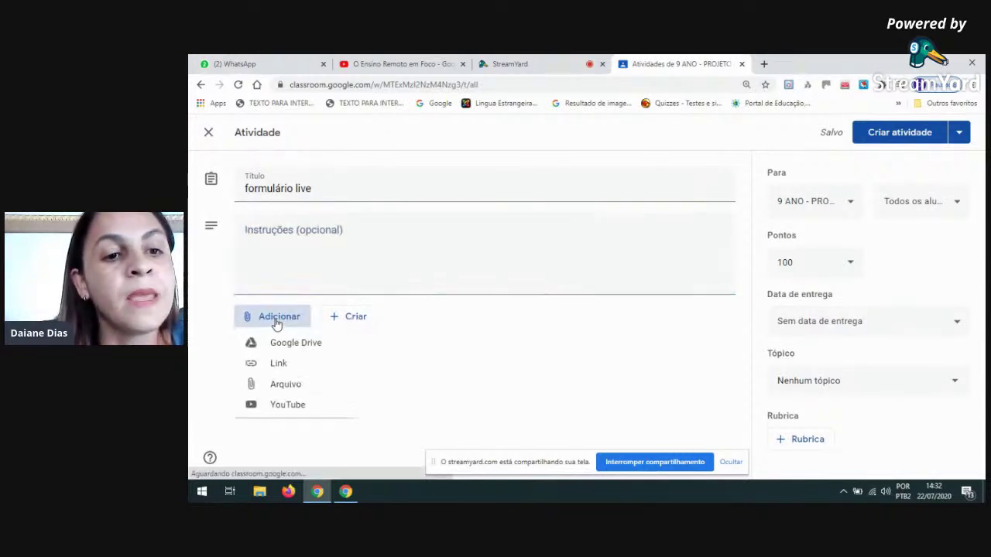
click(306, 348)
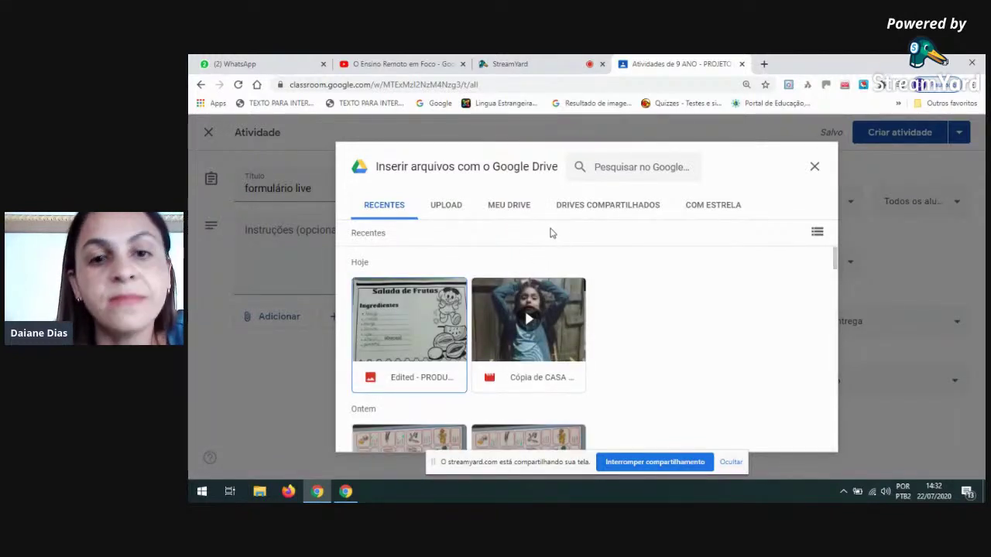
click(596, 212)
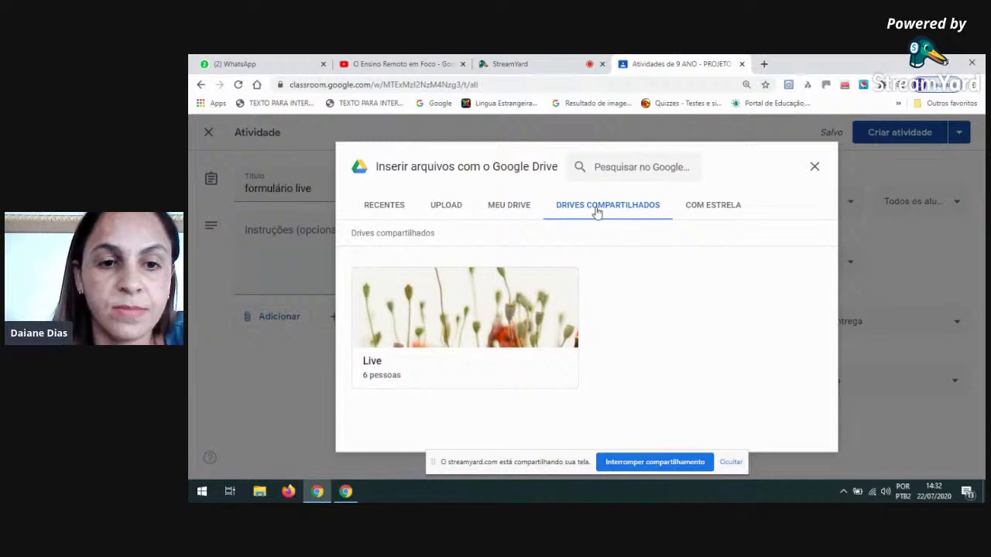
click(411, 335)
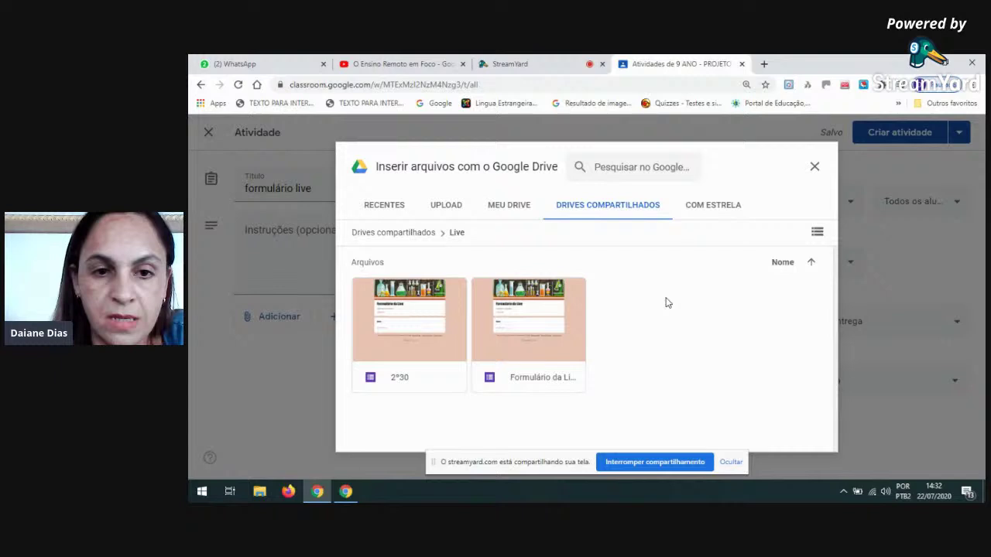
click(539, 337)
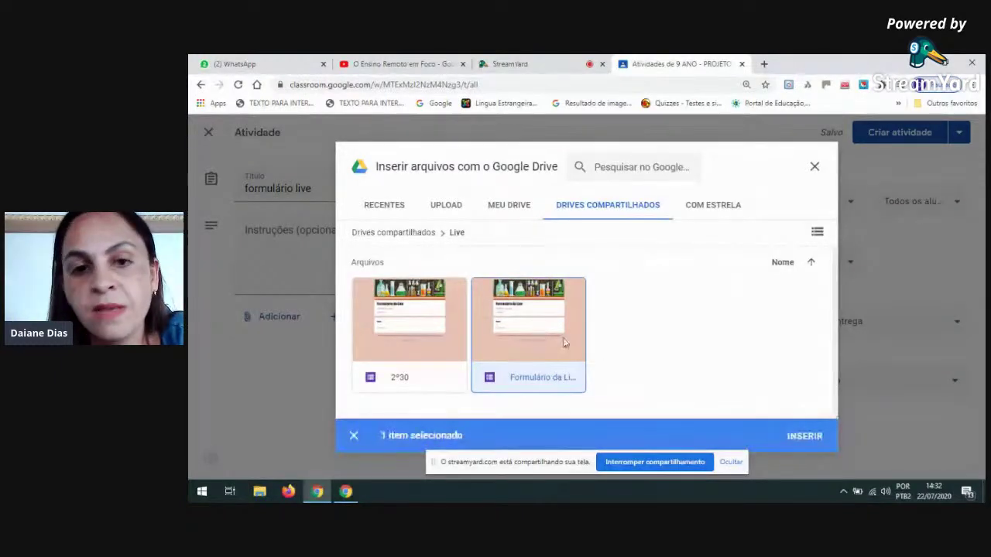
click(805, 436)
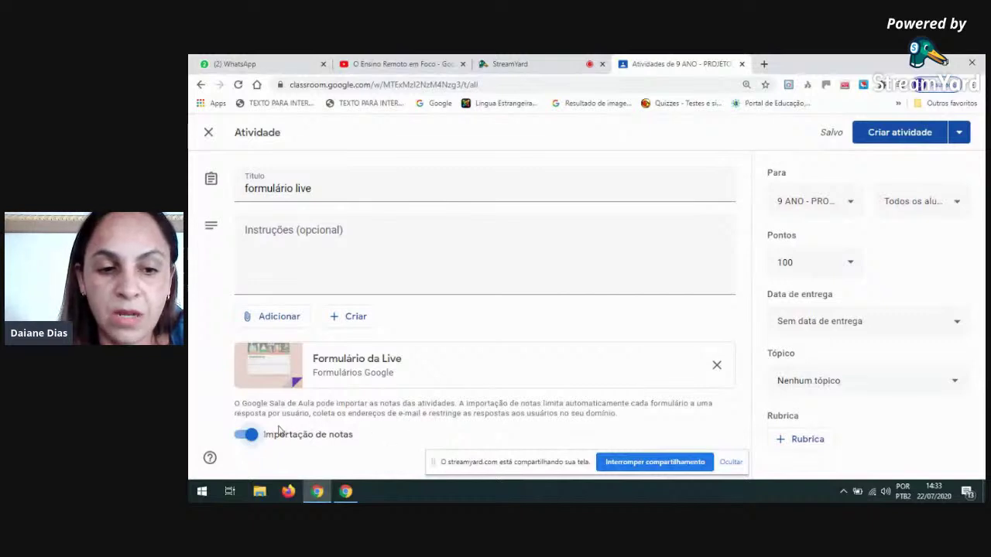
Set the assignment's maximum score to 10 points.
click(851, 267)
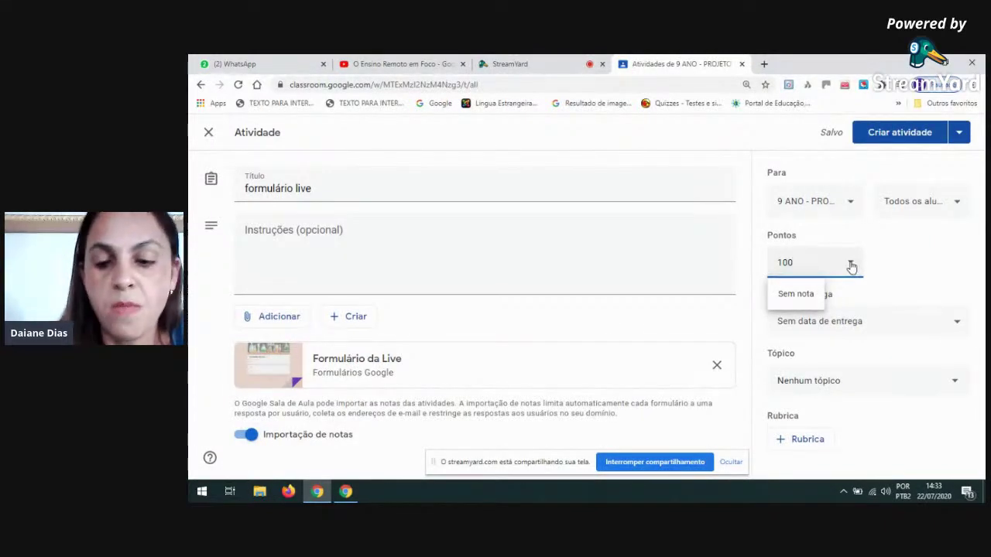
key(BackSpace)
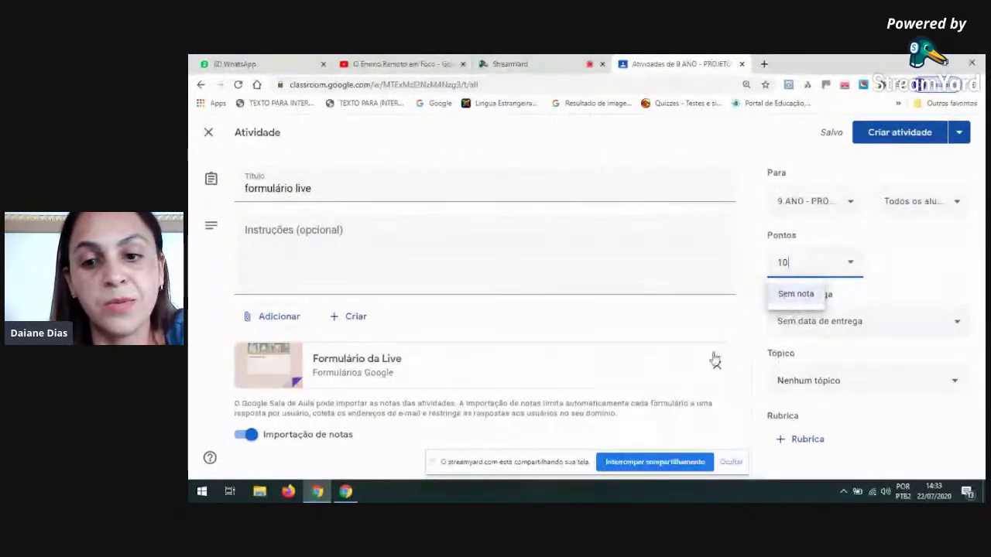
click(755, 357)
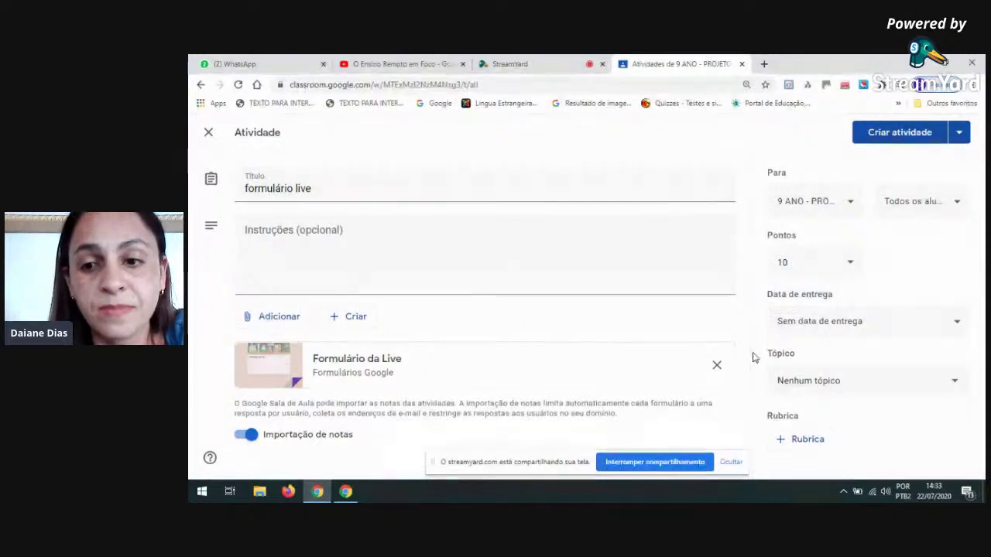
Set the assignment's due date to 25 July 2020 at 23:59.
click(959, 324)
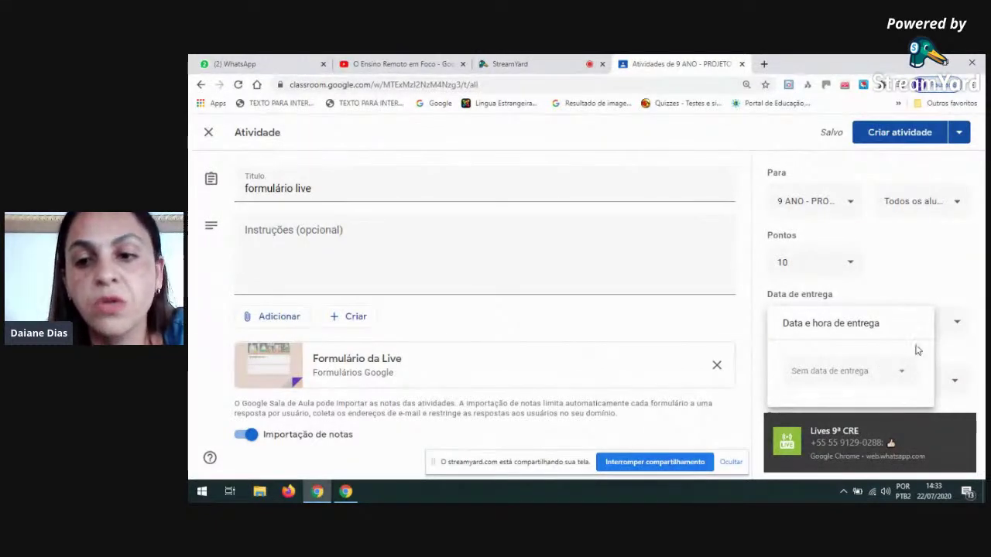
click(860, 375)
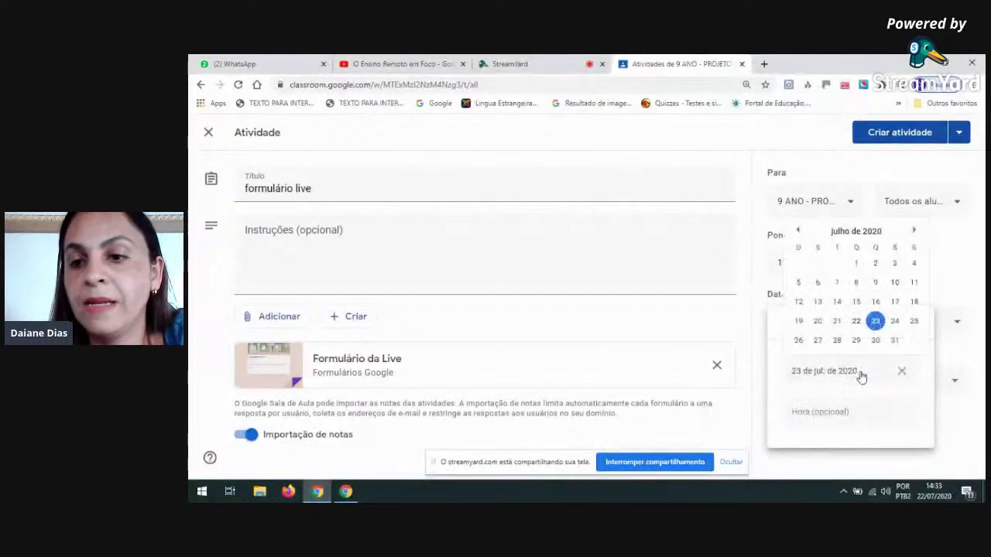
click(913, 320)
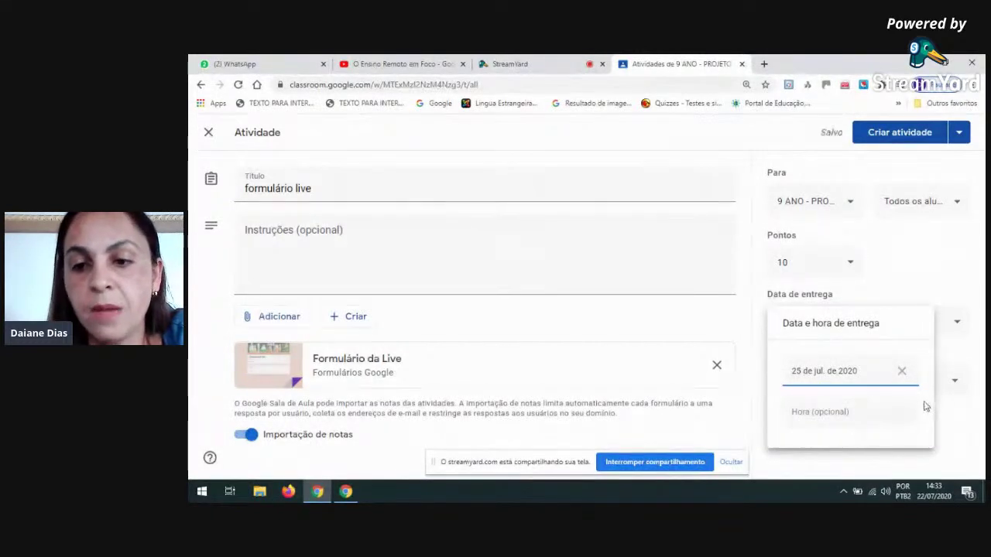
click(865, 417)
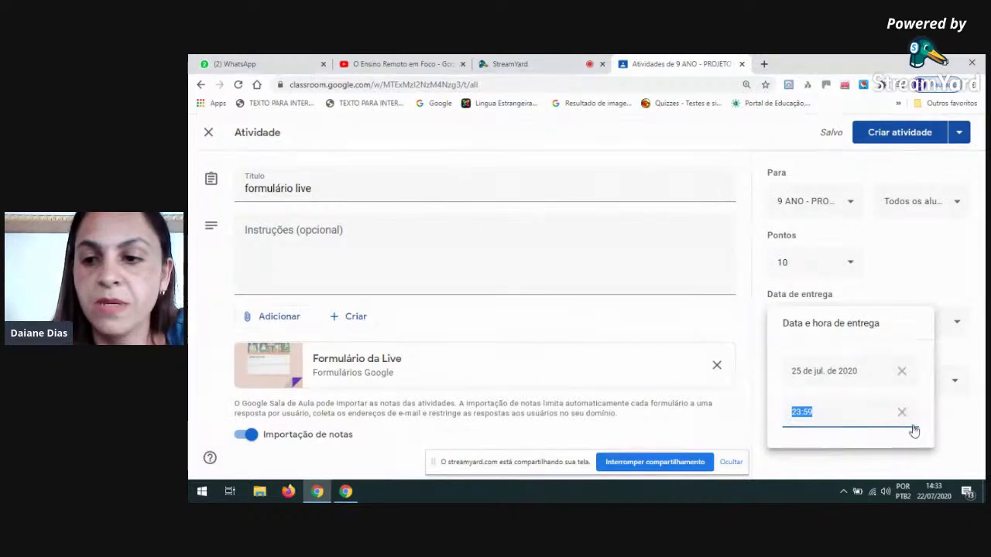
click(977, 388)
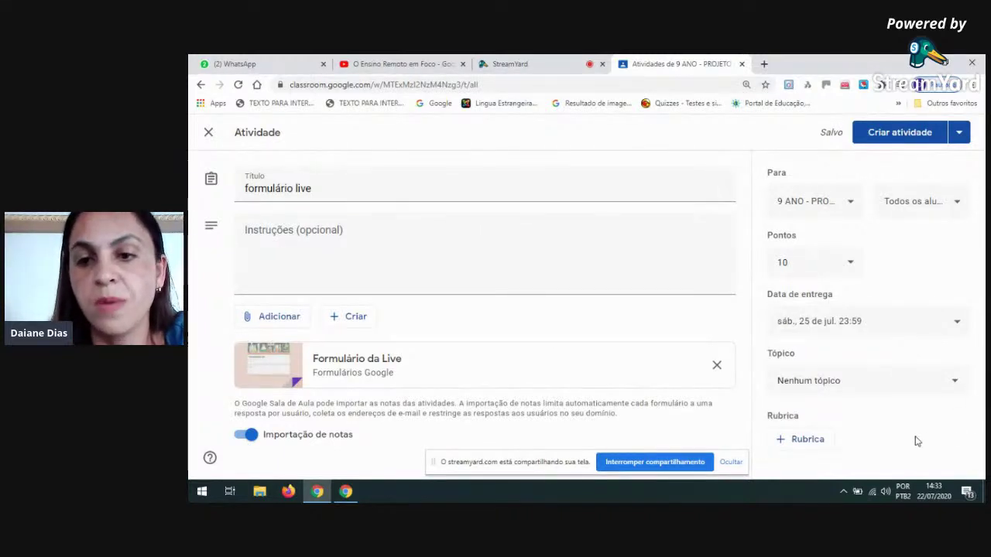
Examine the list of other classes the assignment can be posted to, without selecting any more.
click(842, 205)
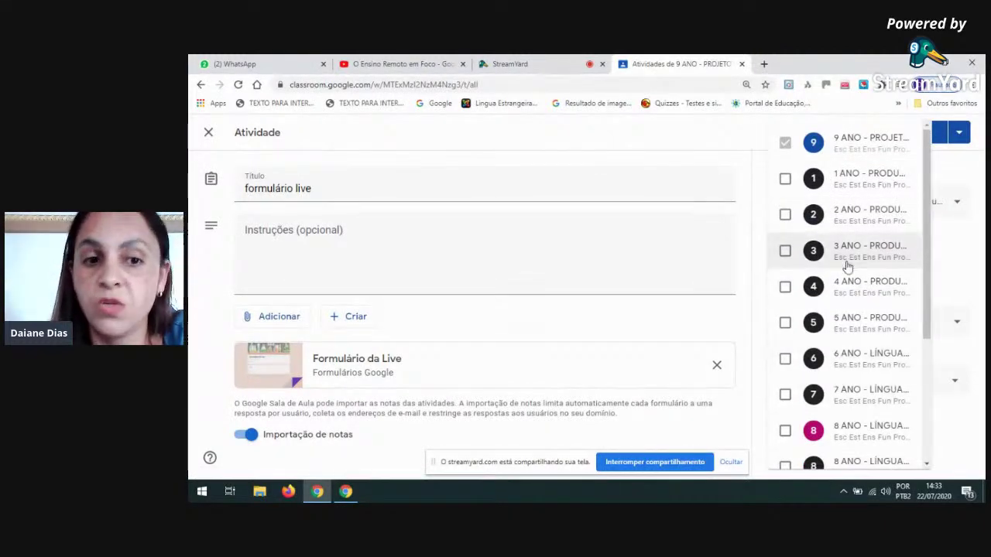
scroll(848, 387, down, 3)
scroll(844, 383, up, 3)
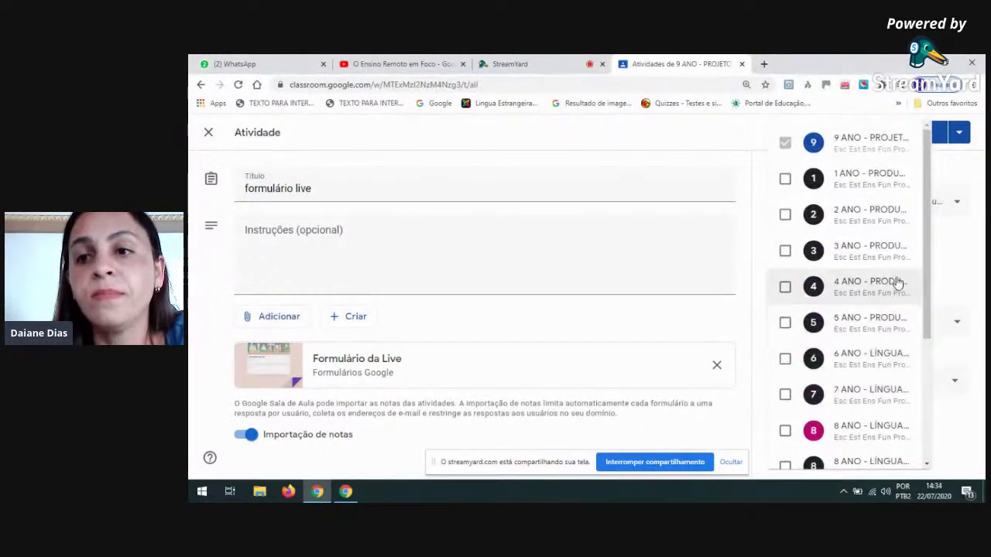
click(962, 161)
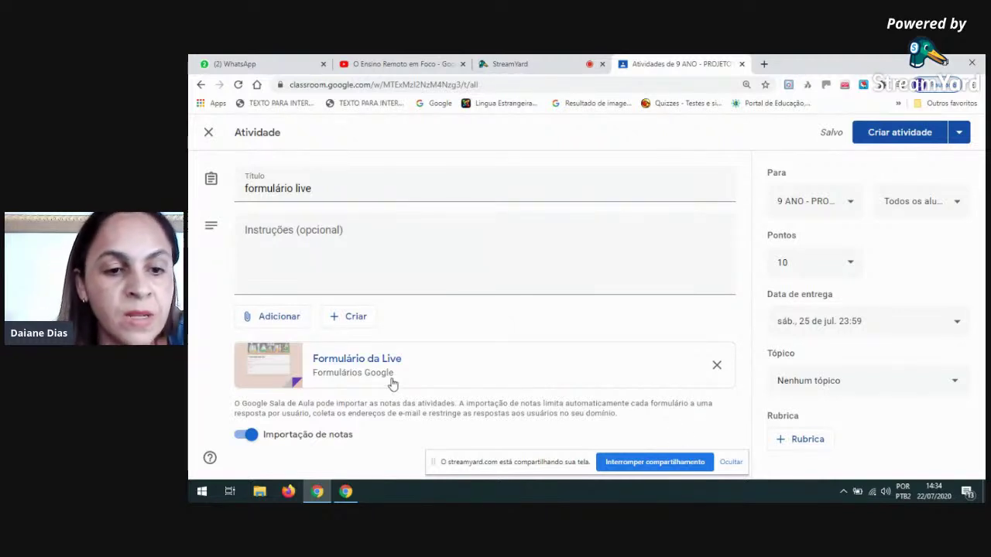
Turn grade import off and back on for the attached form, and publish the assignment to the class.
click(245, 437)
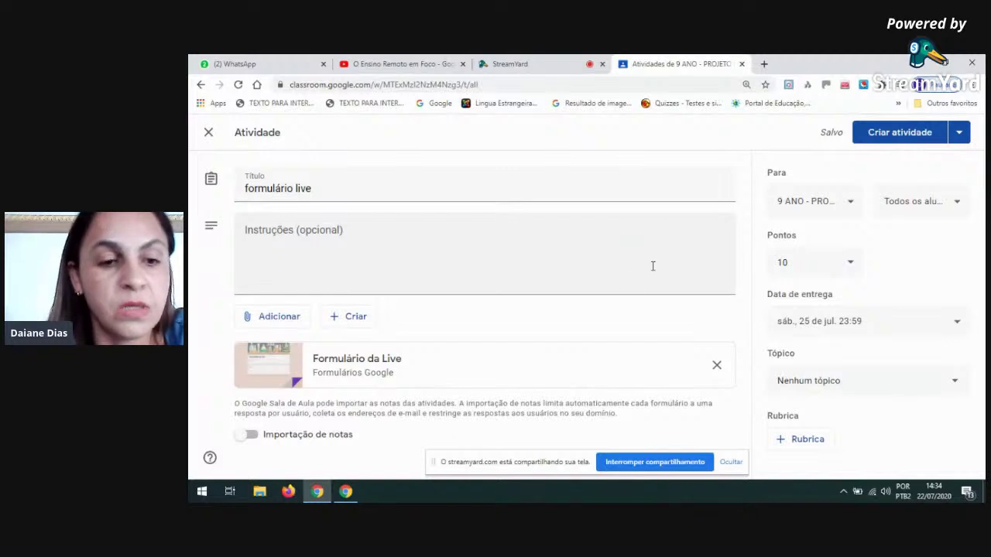
click(253, 440)
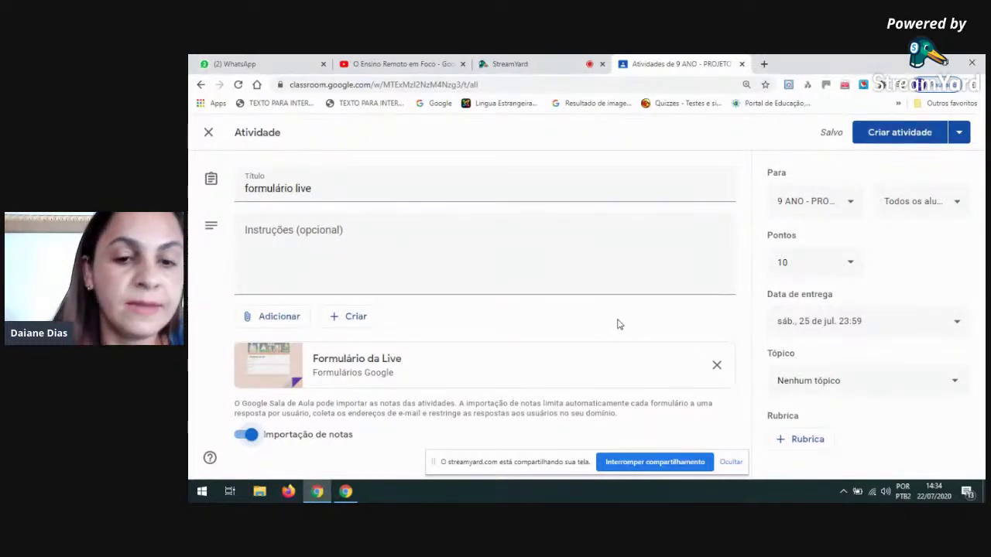
click(886, 136)
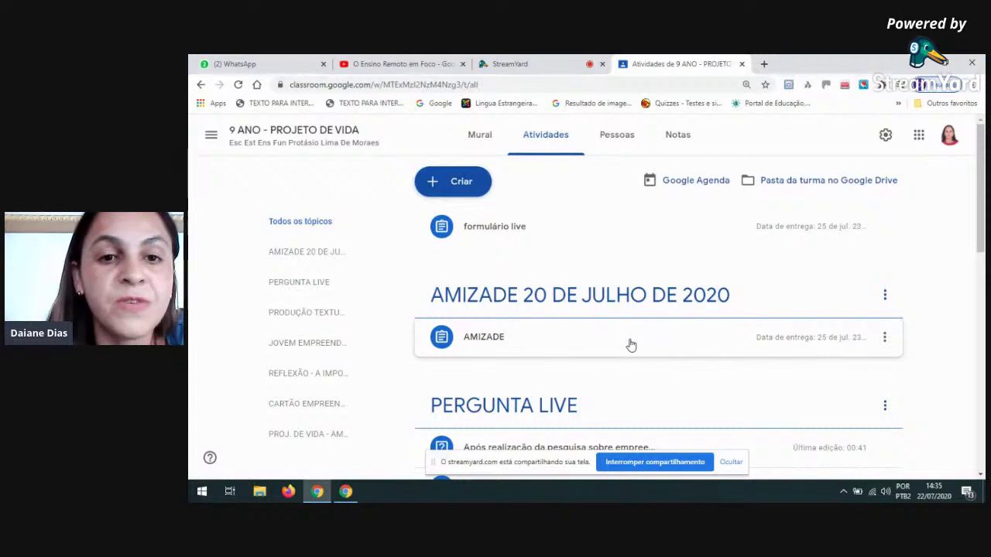
click(613, 323)
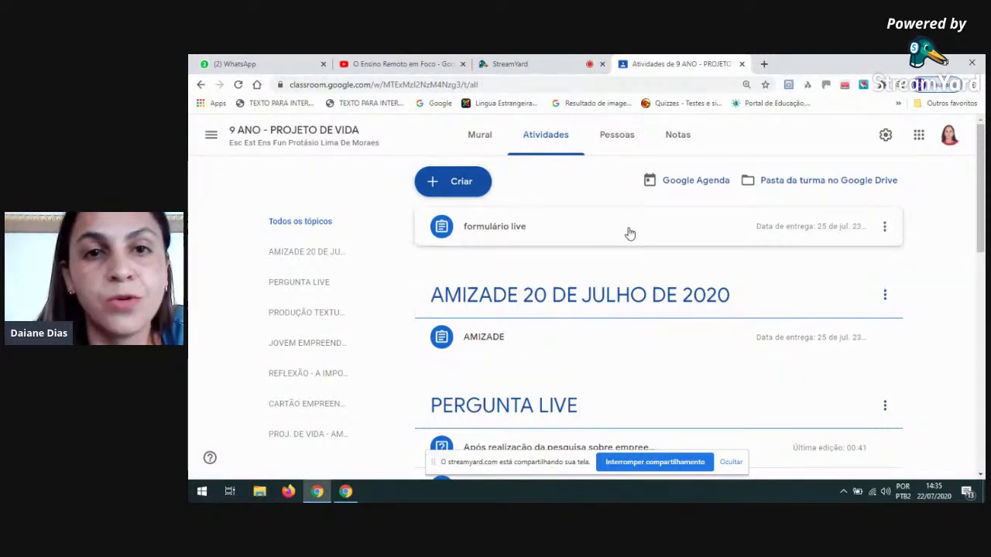
click(544, 67)
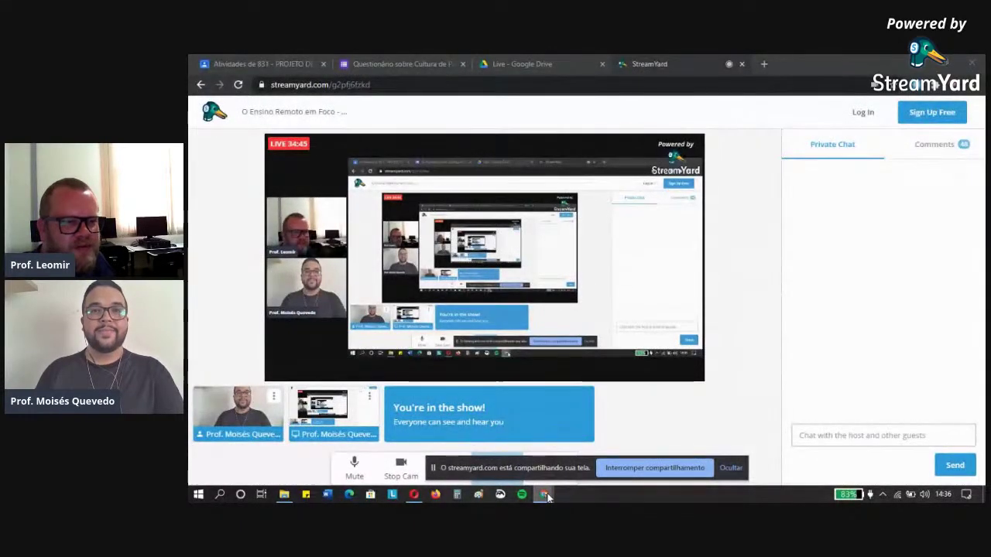
Open the 831 - PROJETO DE VIDA classwork and expand the Cultura de Paz assignment under AMBIENTAÇÃO to view its instructions and attached form.
click(421, 62)
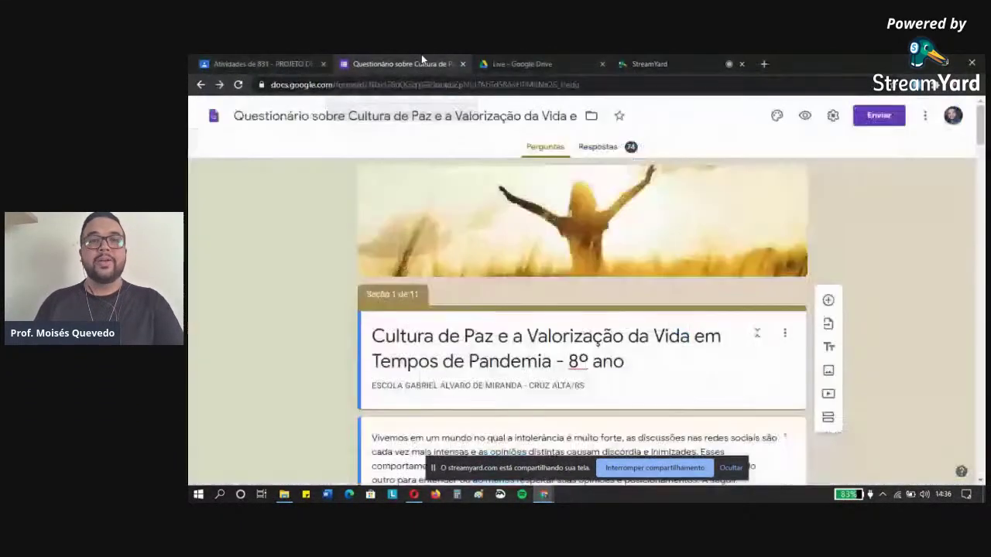
click(249, 64)
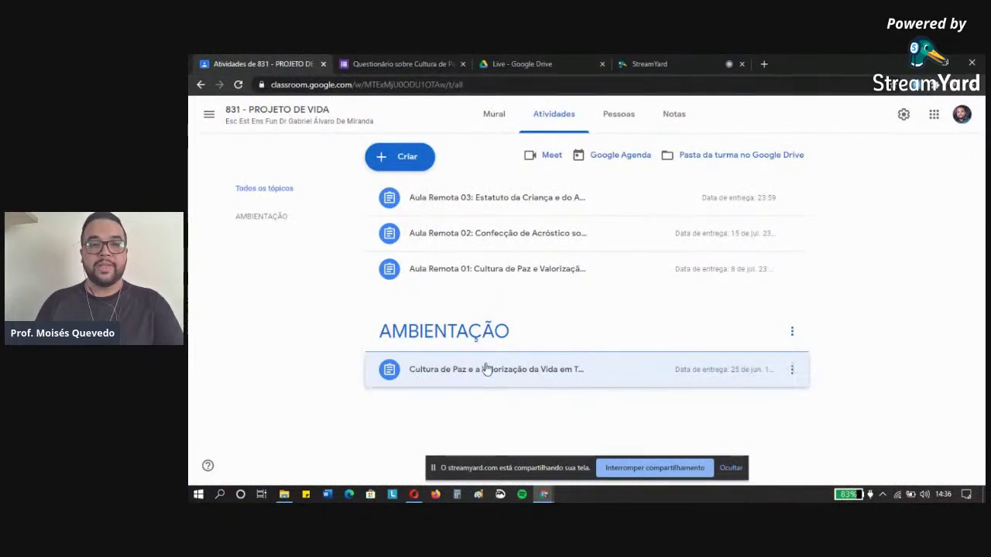
click(513, 375)
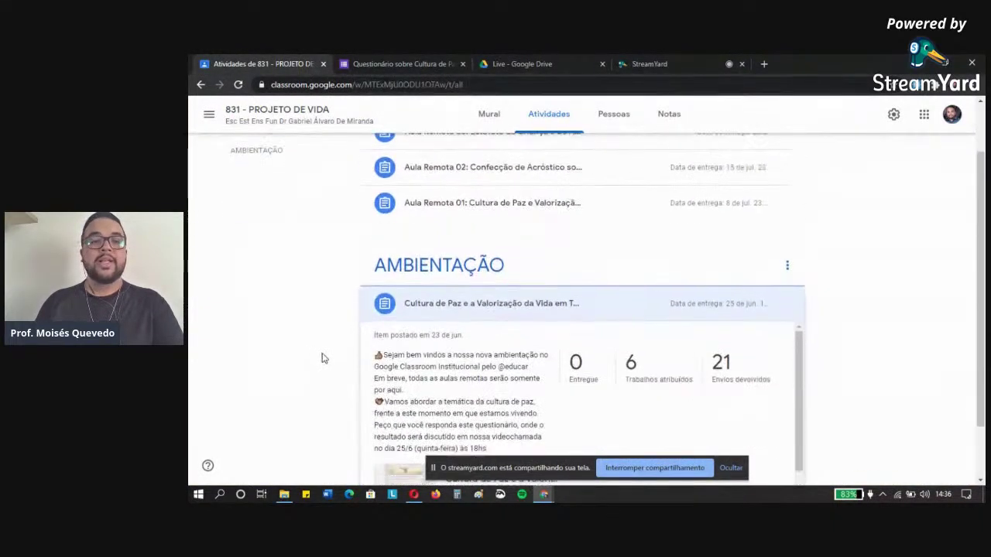
scroll(437, 331, down, 1)
scroll(449, 338, down, 1)
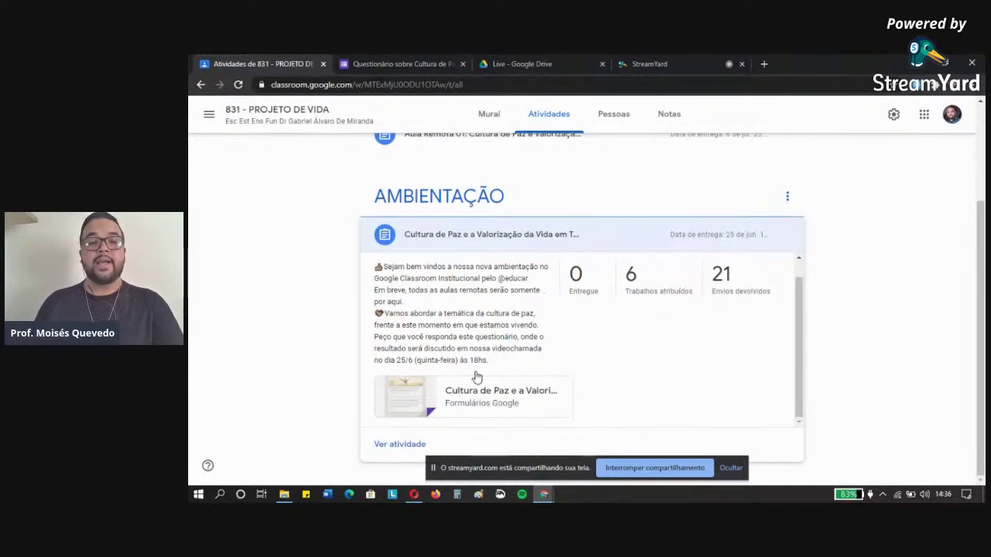
Examine the opening sections and questions of the Cultura de Paz questionnaire in the form editor.
click(401, 63)
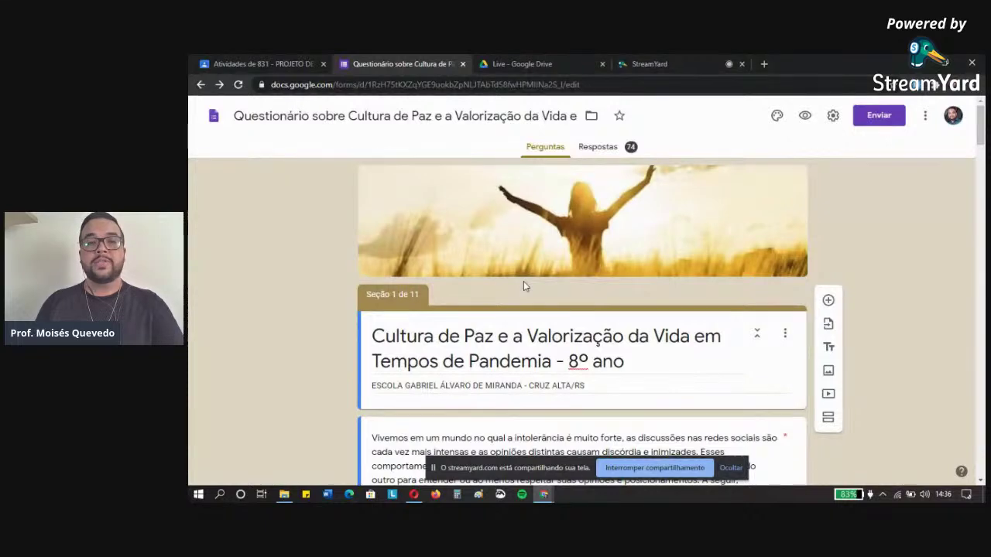
scroll(541, 294, down, 1)
scroll(544, 296, down, 3)
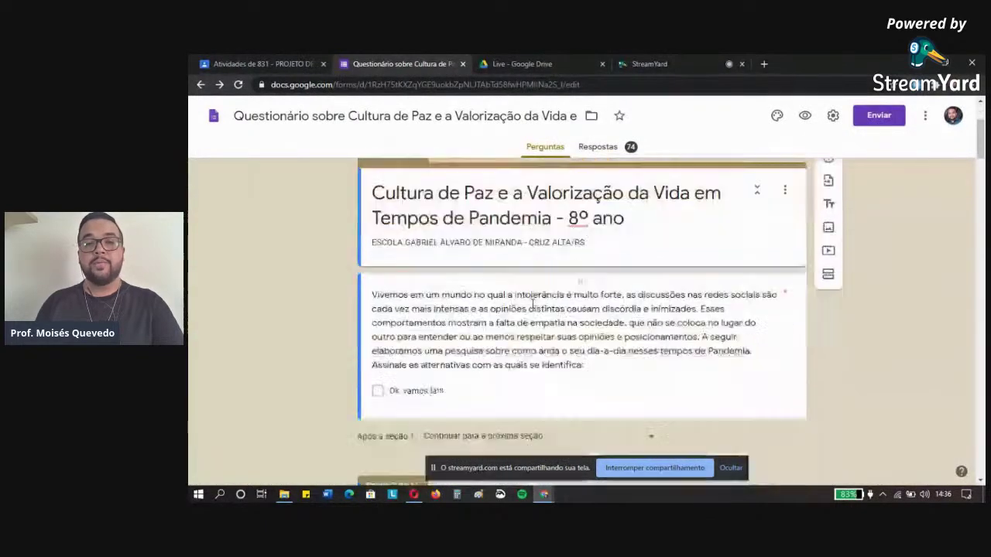
scroll(528, 320, down, 2)
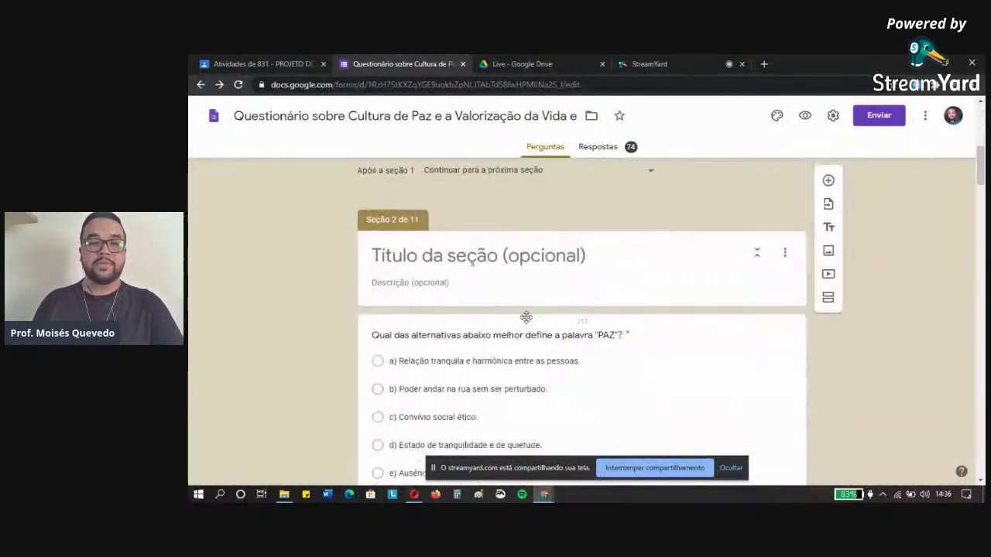
scroll(531, 347, up, 3)
scroll(530, 343, down, 3)
scroll(530, 342, up, 6)
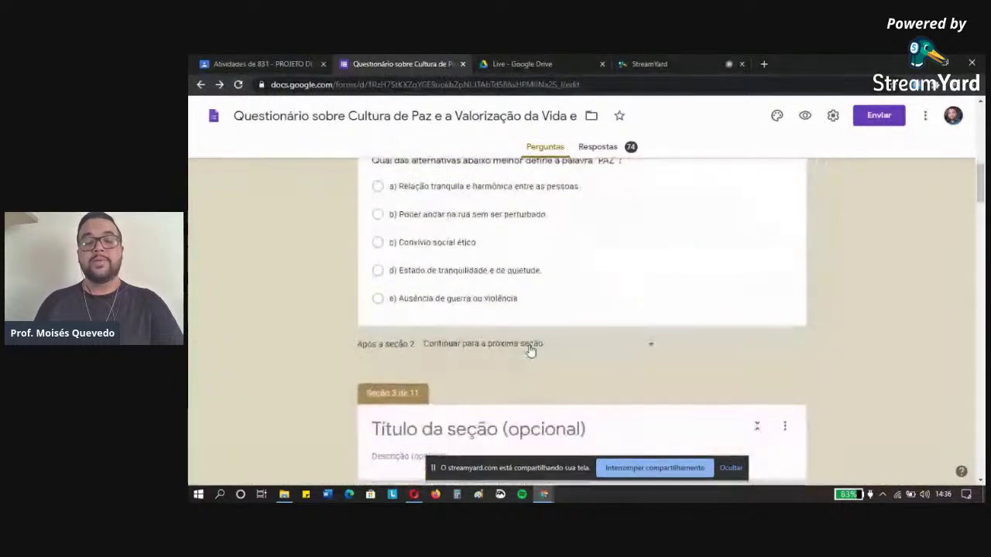
scroll(530, 350, up, 1)
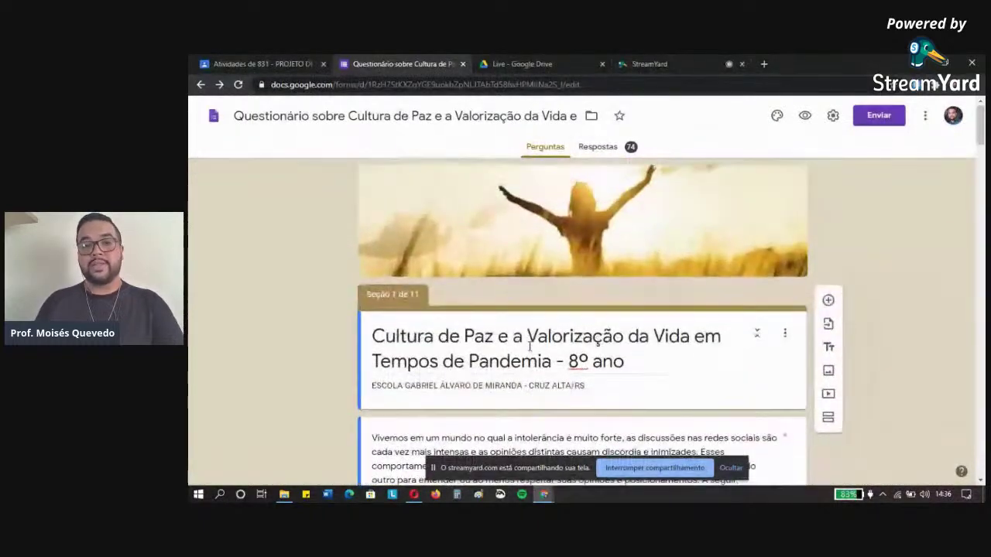
scroll(610, 298, down, 3)
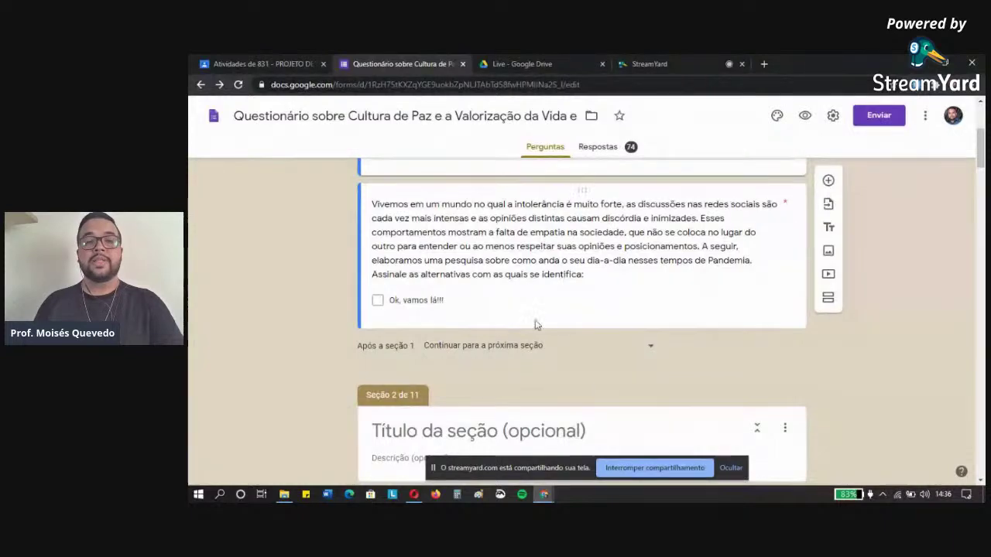
scroll(534, 336, down, 3)
scroll(540, 350, up, 6)
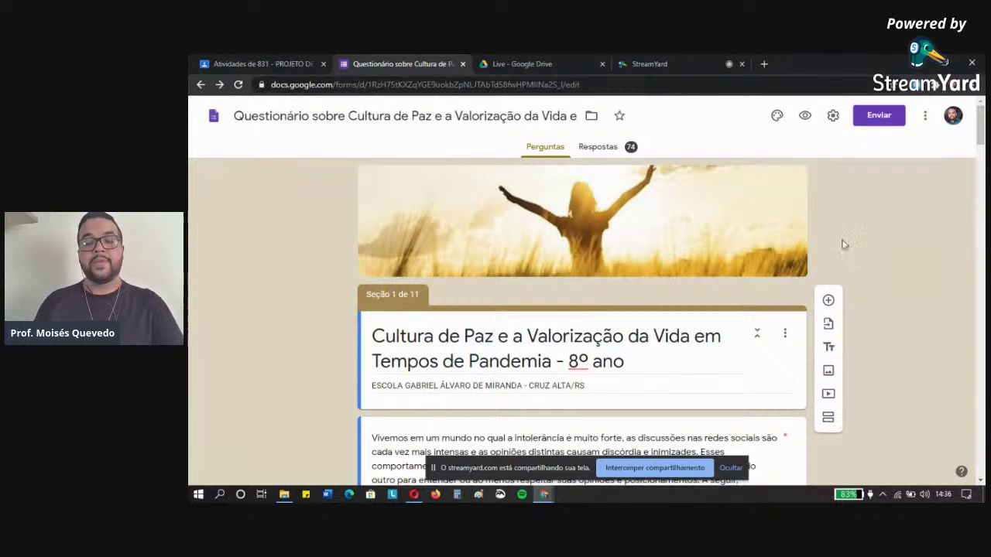
Show the response summary of the Cultura de Paz questionnaire.
click(602, 149)
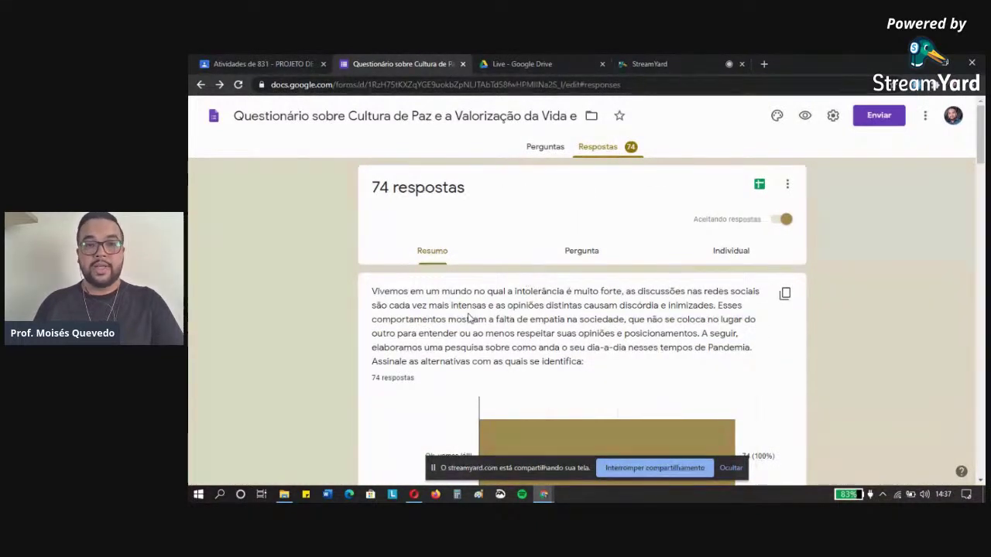
scroll(433, 232, down, 1)
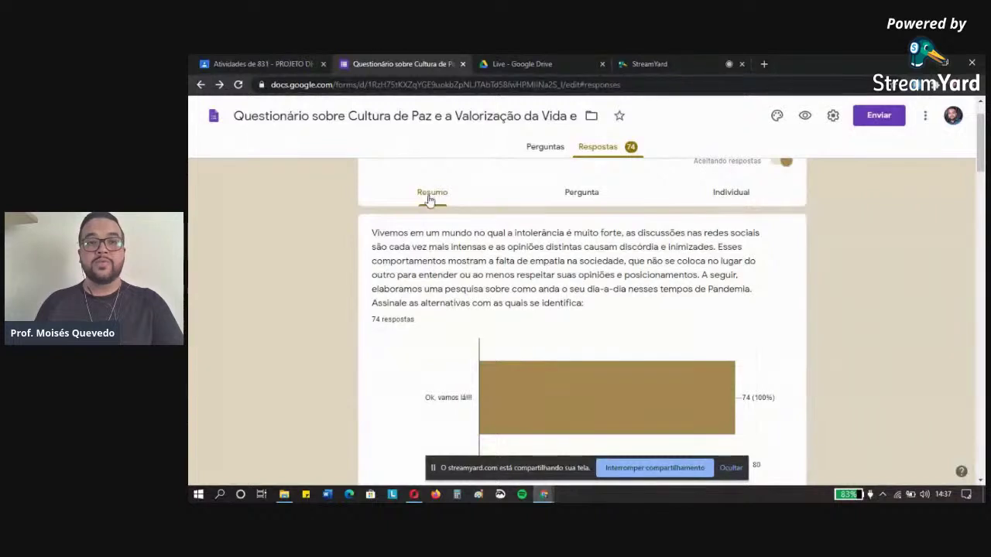
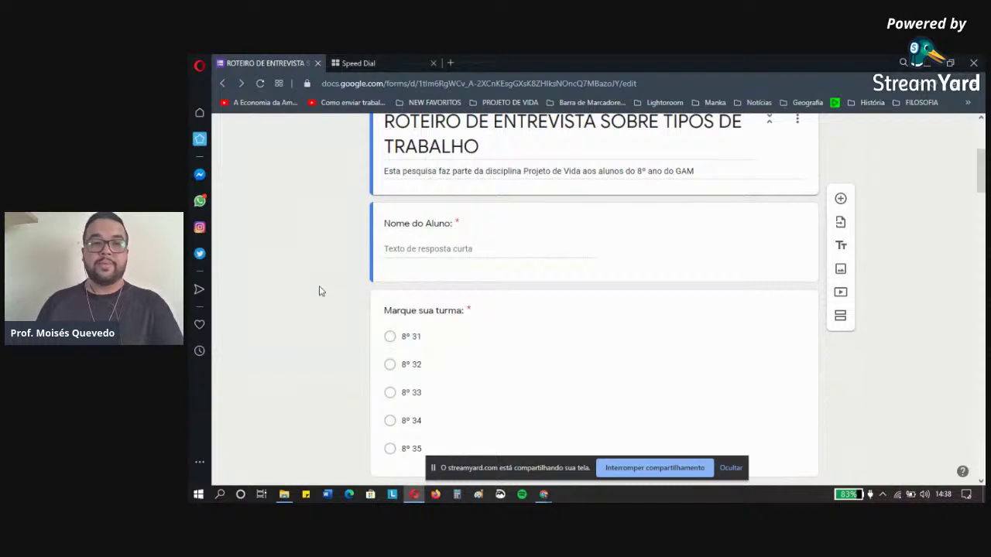
Examine the header, student name and class questions, and second section of the ROTEIRO DE ENTREVISTA SOBRE TIPOS DE TRABALHO form.
scroll(318, 295, down, 2)
scroll(328, 298, down, 1)
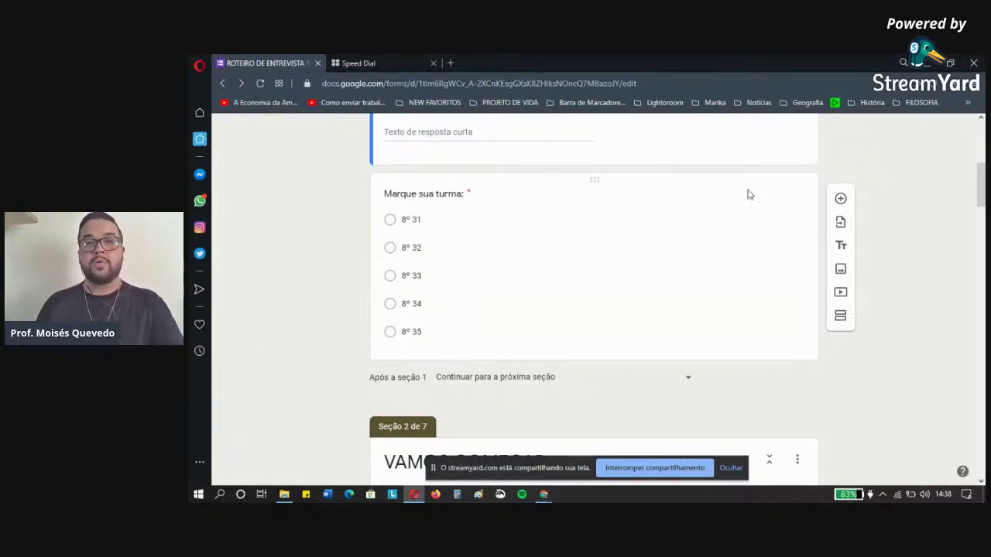
scroll(610, 302, up, 5)
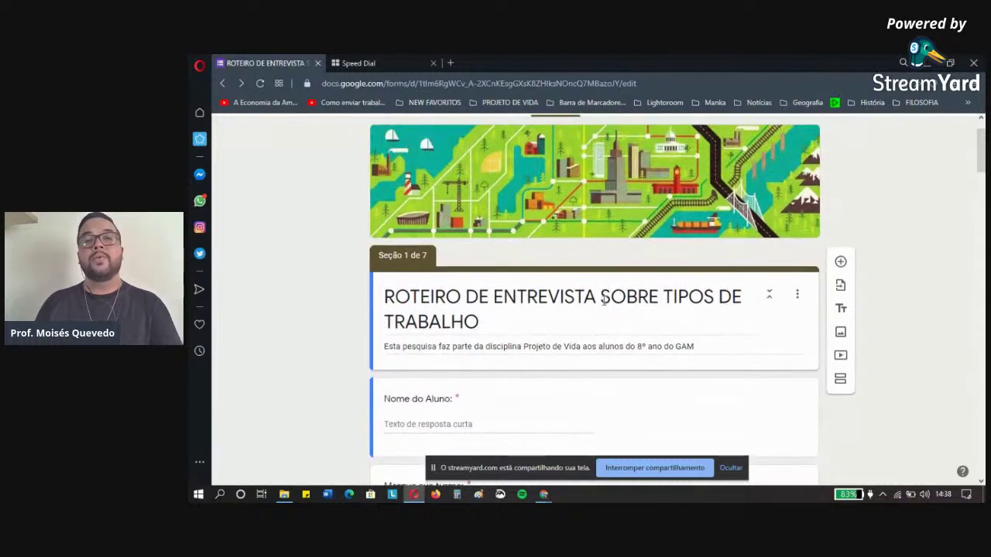
scroll(600, 301, down, 5)
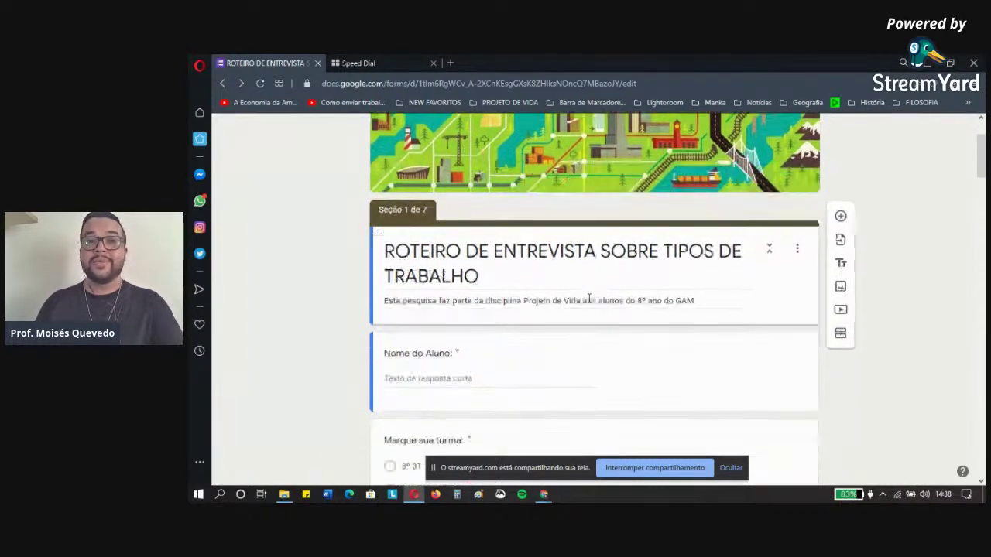
scroll(559, 320, down, 1)
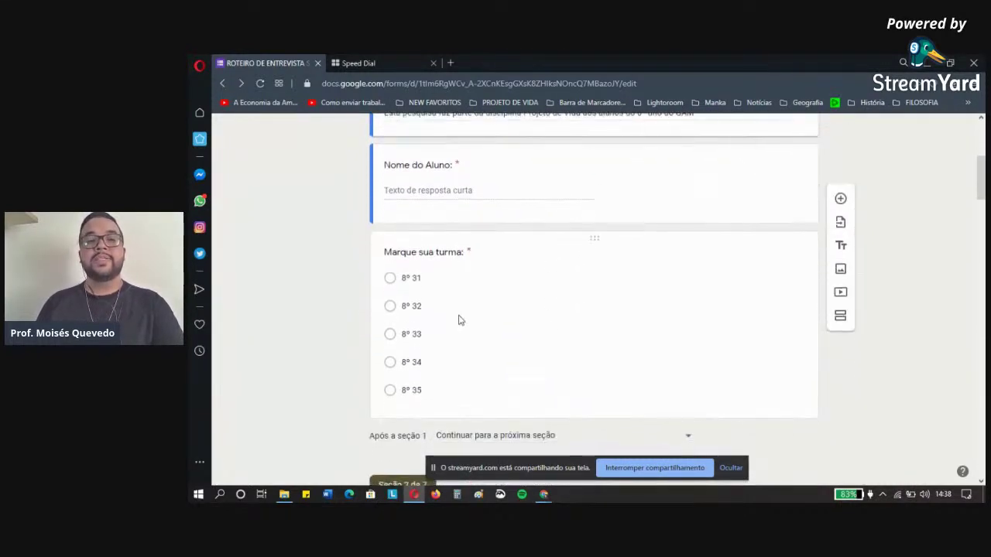
scroll(429, 321, down, 1)
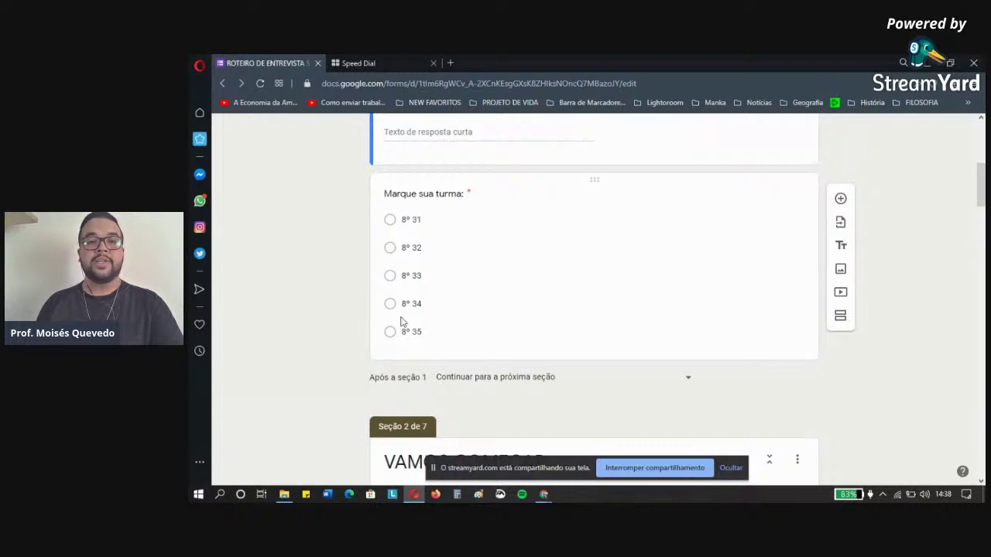
scroll(365, 288, down, 3)
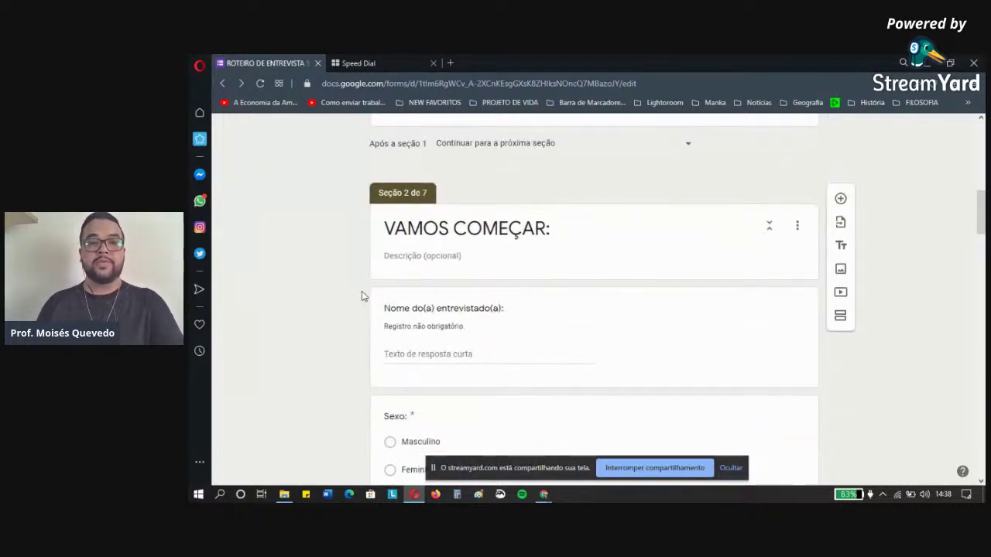
scroll(361, 294, up, 10)
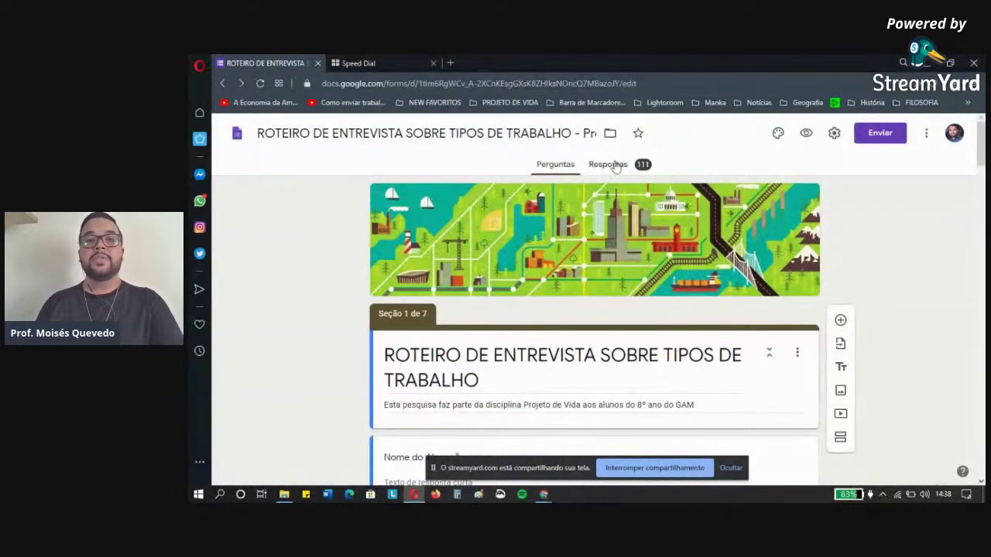
Review the interview form's response summary from the student names through to the job satisfaction chart.
click(607, 164)
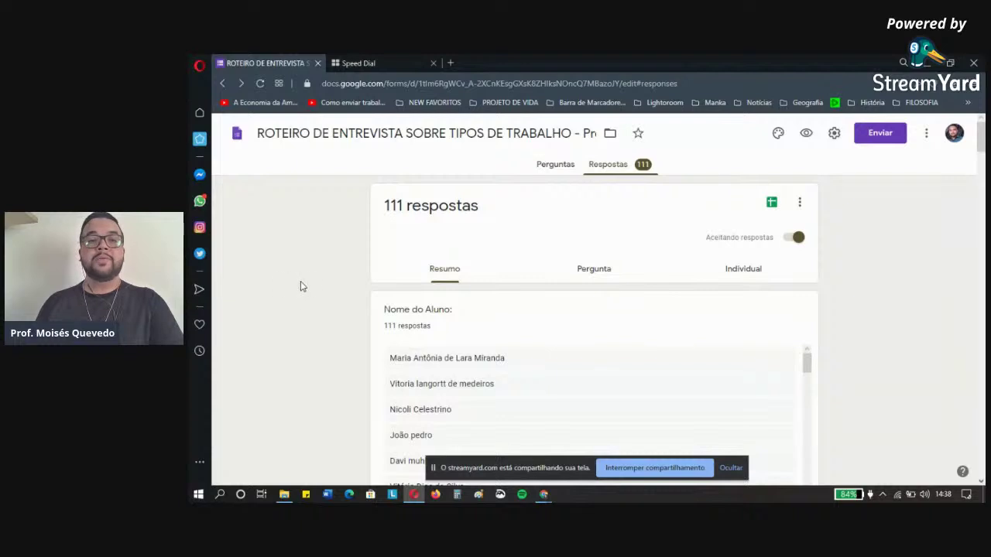
scroll(371, 263, down, 1)
scroll(418, 266, down, 5)
scroll(325, 278, down, 4)
scroll(324, 280, down, 15)
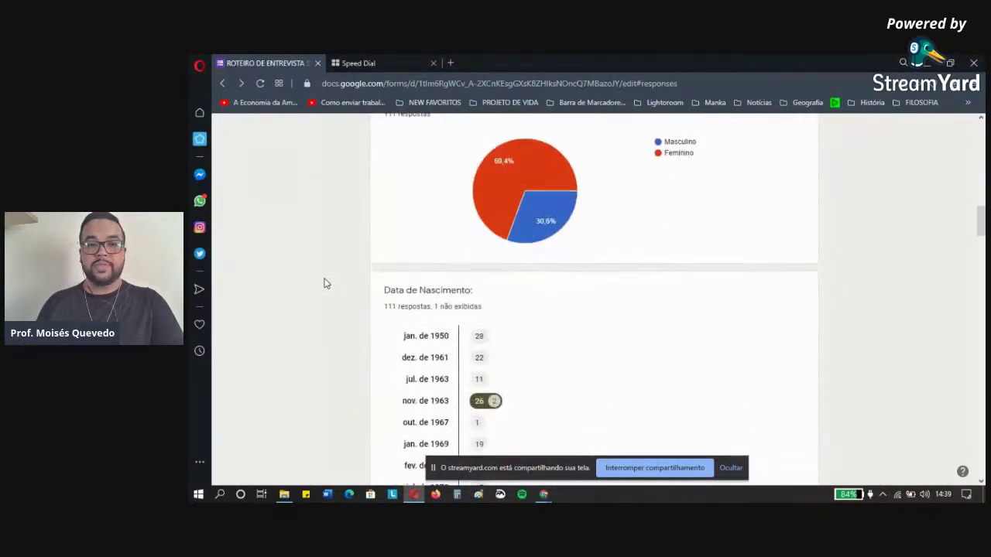
scroll(324, 293, down, 20)
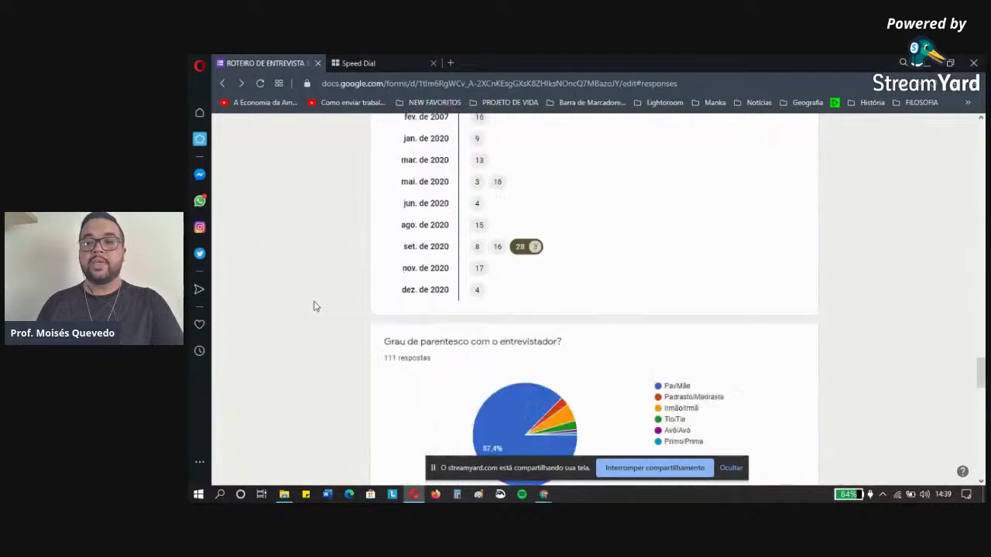
scroll(315, 306, down, 10)
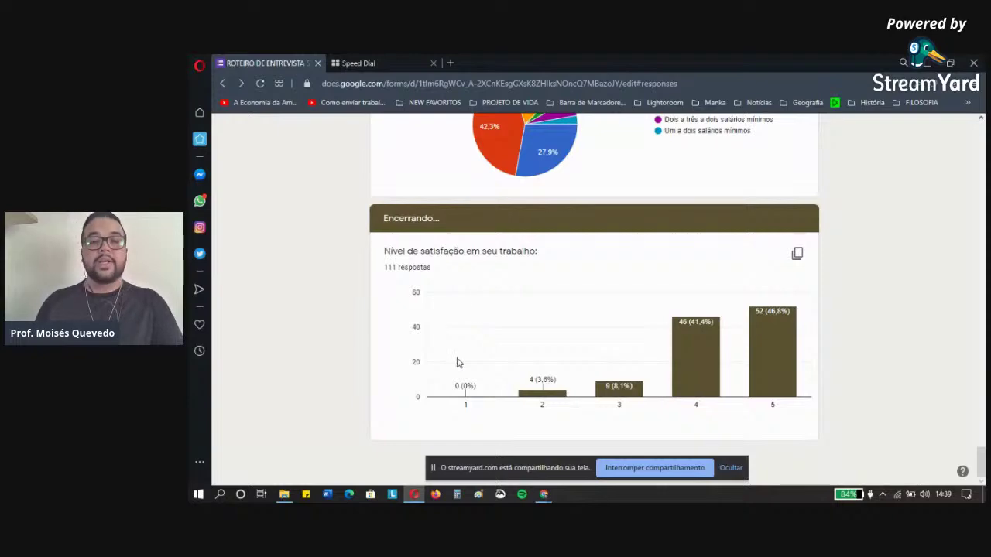
Switch back to the Cultura de Paz questionnaire in Chrome and return to the start of its response summary.
mouse_move(546, 499)
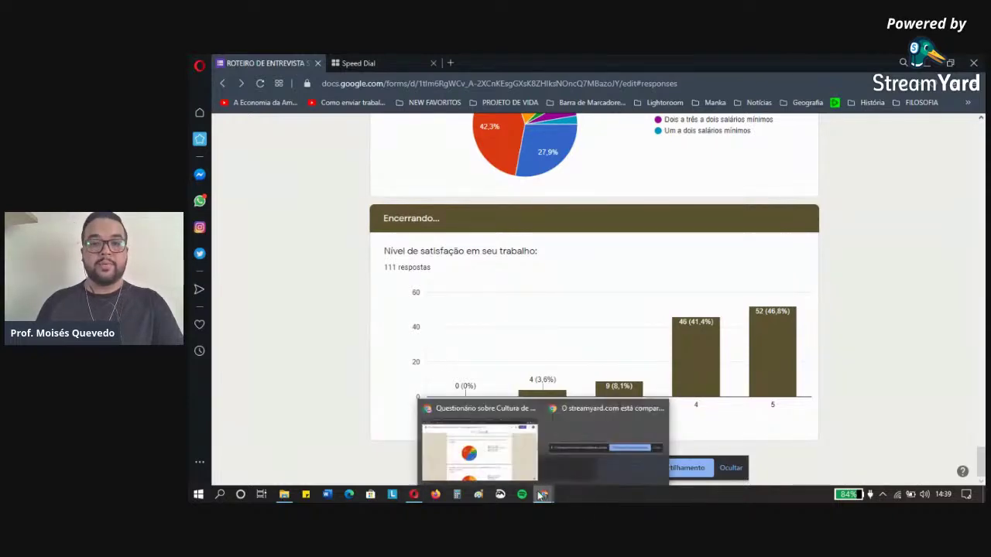
click(480, 449)
scroll(433, 294, up, 2)
scroll(434, 294, up, 10)
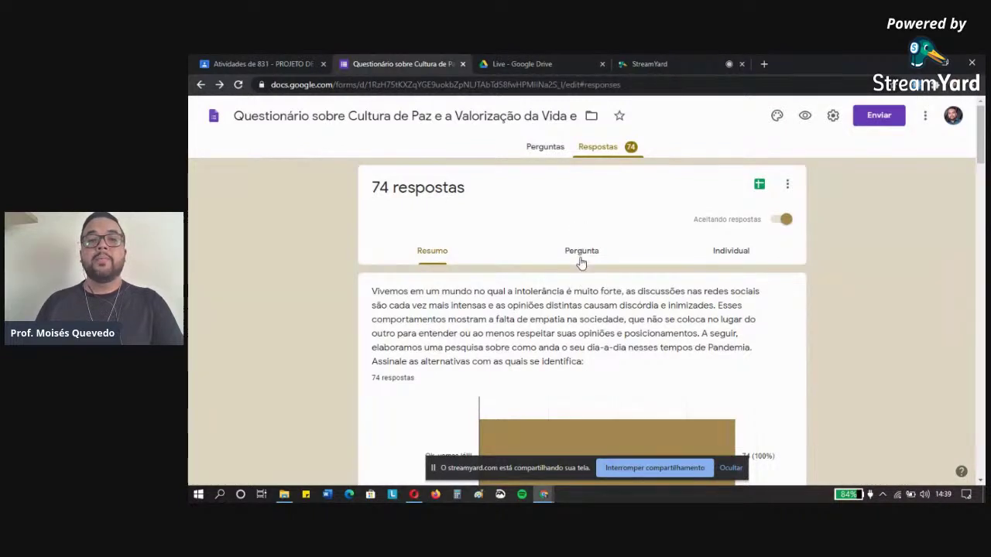
View the questionnaire's responses by question and advance to the second question, on the definition of the word "PAZ".
scroll(582, 263, down, 1)
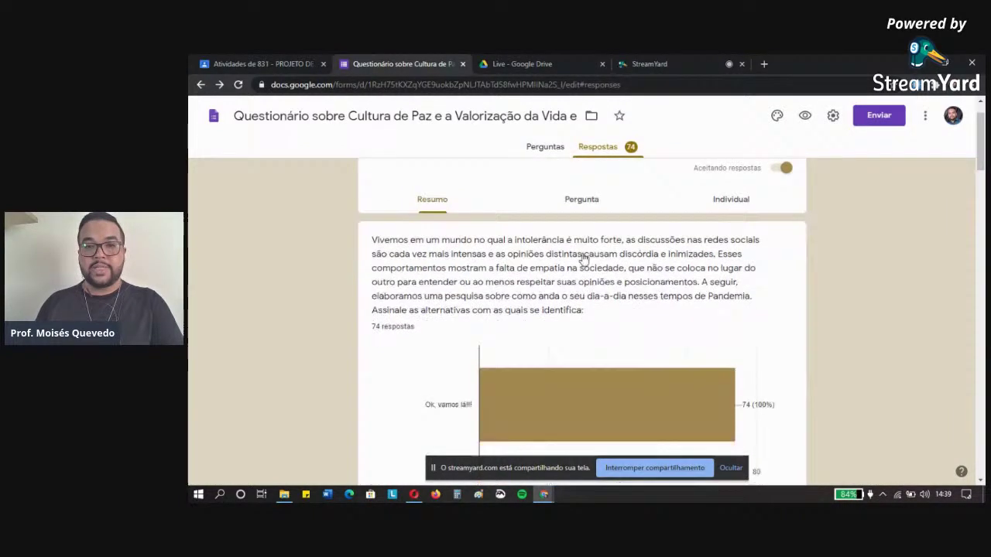
click(588, 198)
scroll(355, 271, down, 2)
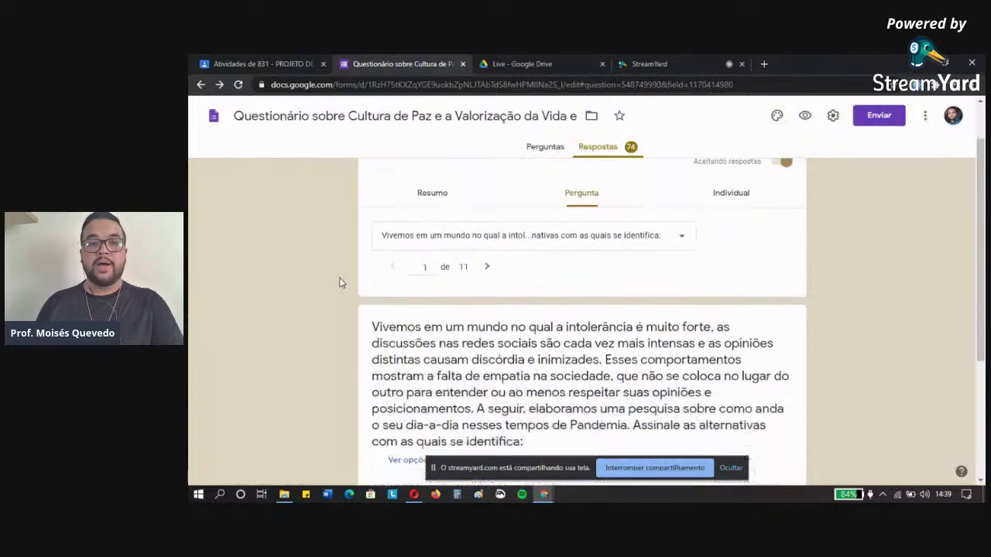
scroll(447, 250, down, 1)
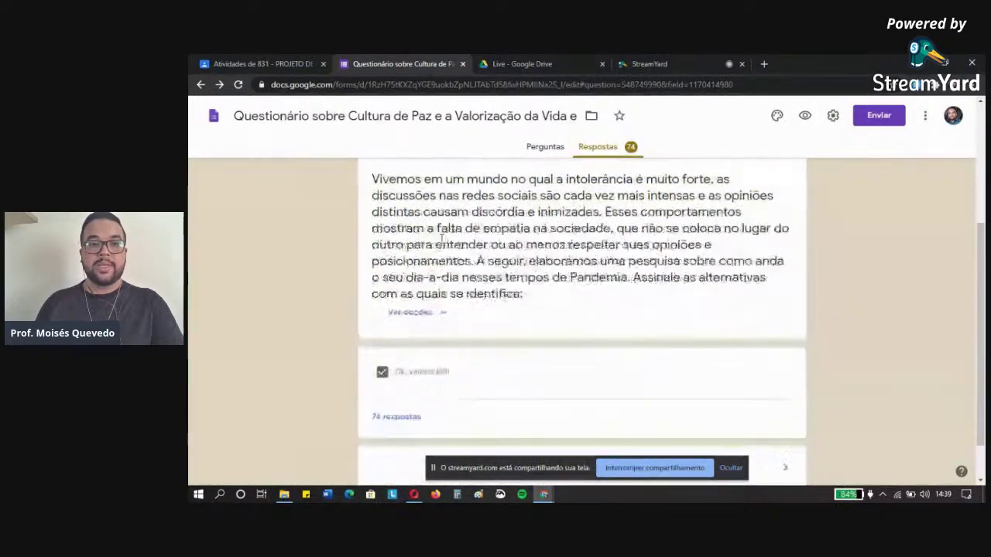
scroll(445, 232, up, 2)
scroll(456, 256, down, 3)
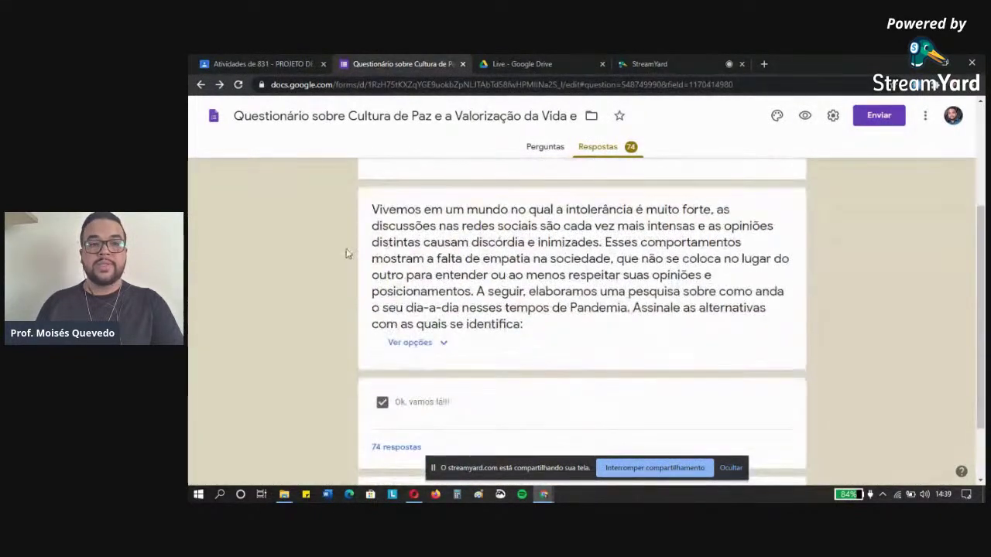
scroll(353, 343, up, 5)
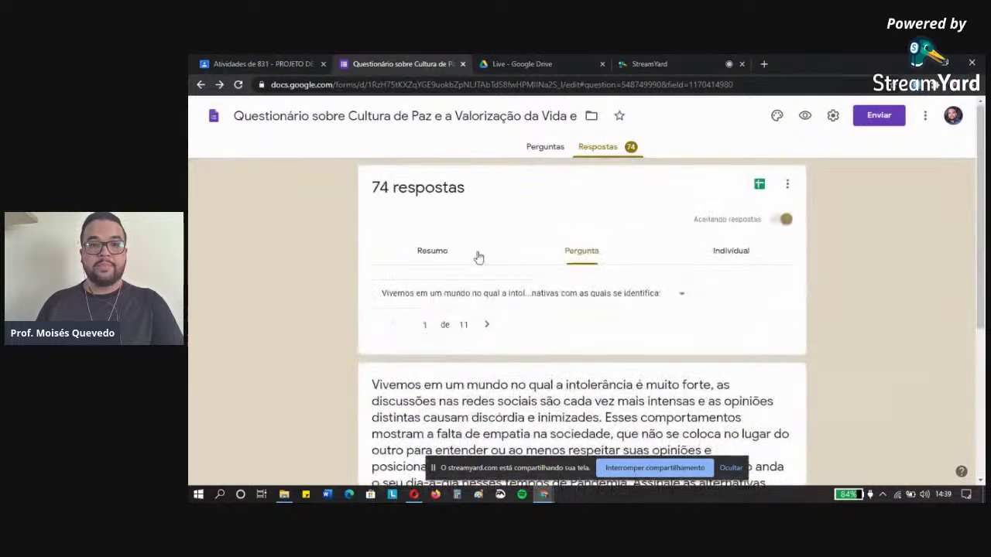
click(488, 324)
scroll(317, 331, down, 3)
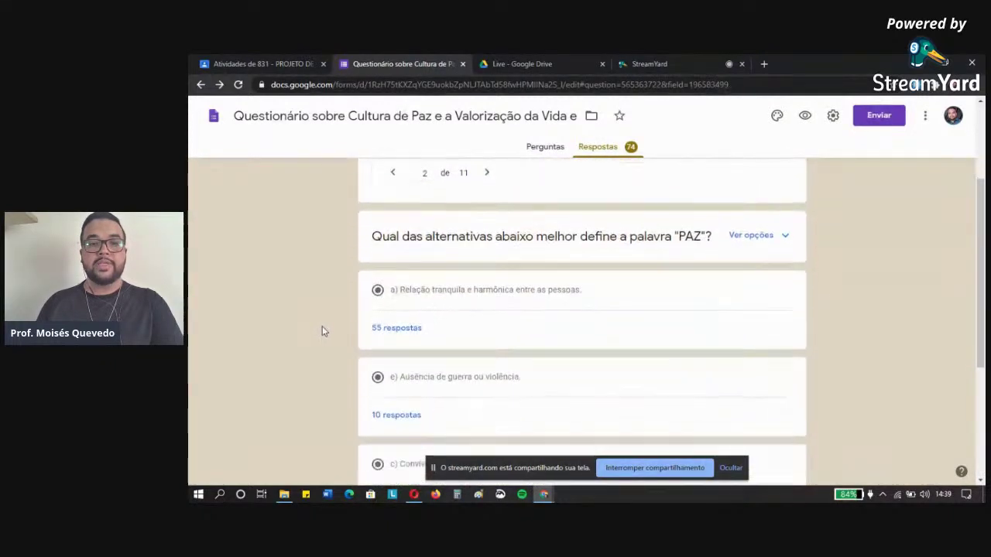
View the questionnaire's responses individually and examine the first respondent's answers through the questions on peace at school and respect.
scroll(388, 344, up, 3)
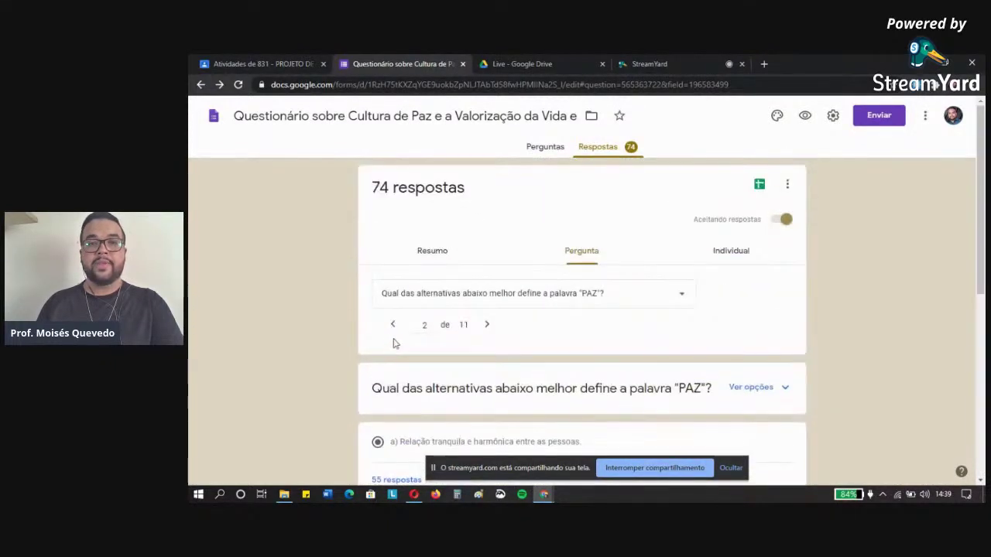
click(725, 256)
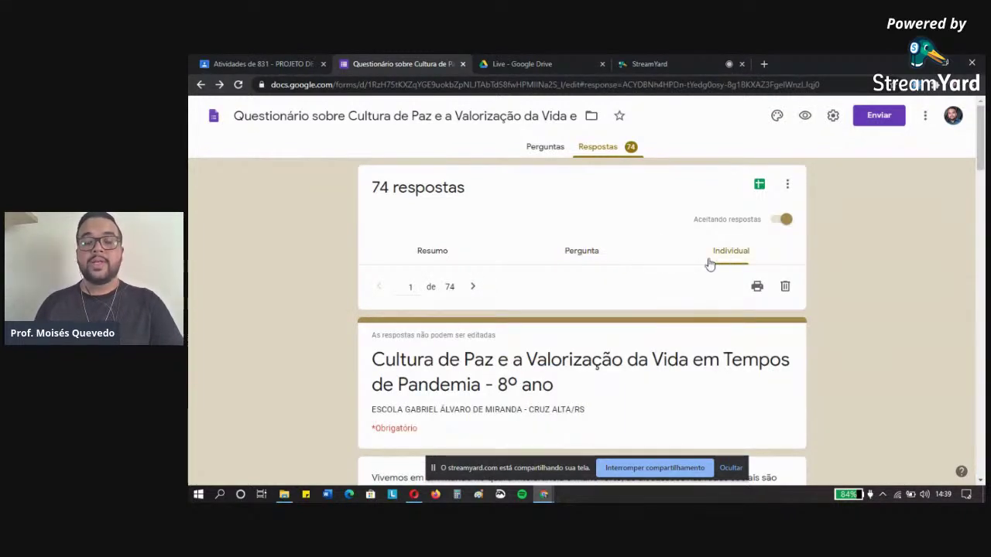
scroll(685, 335, down, 1)
scroll(686, 332, up, 1)
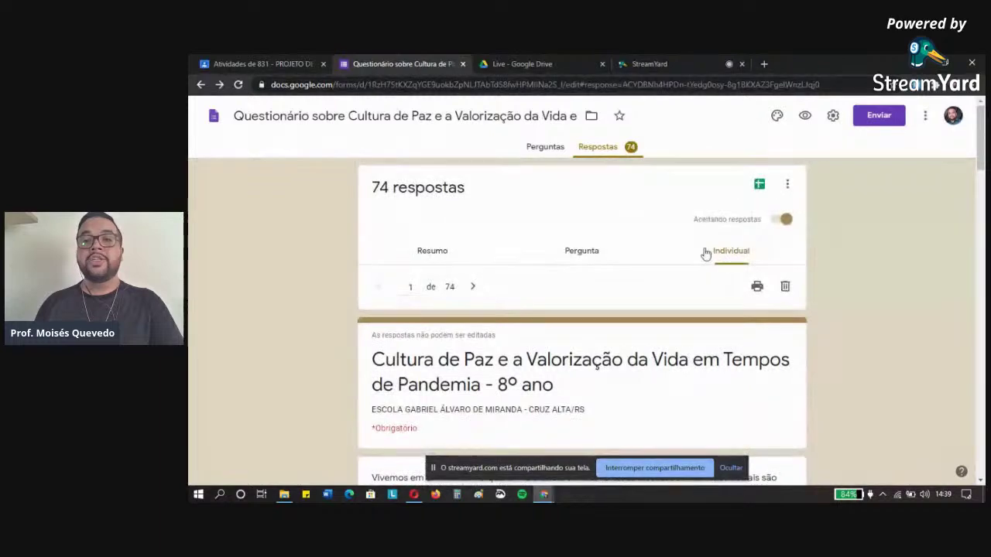
scroll(430, 352, down, 7)
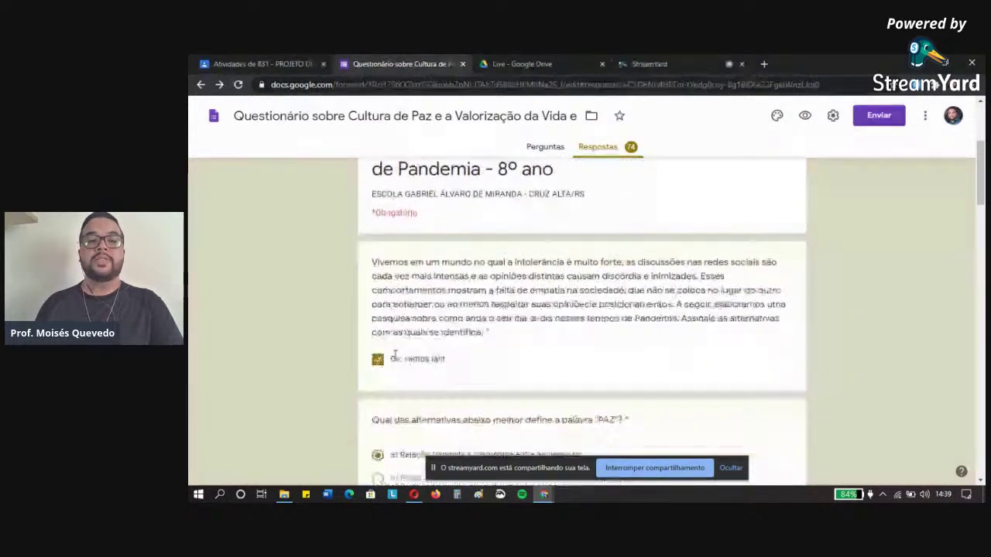
scroll(373, 384, up, 2)
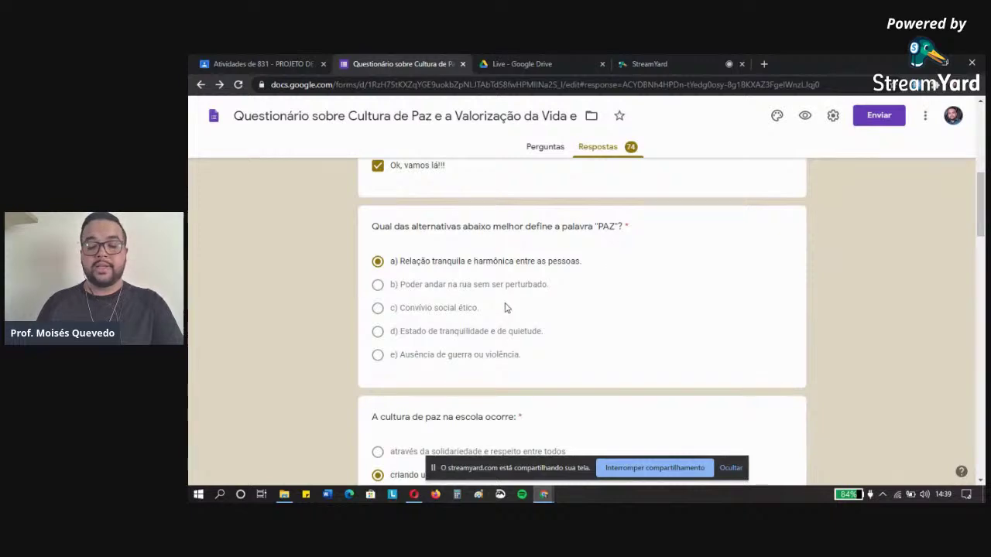
scroll(522, 290, down, 4)
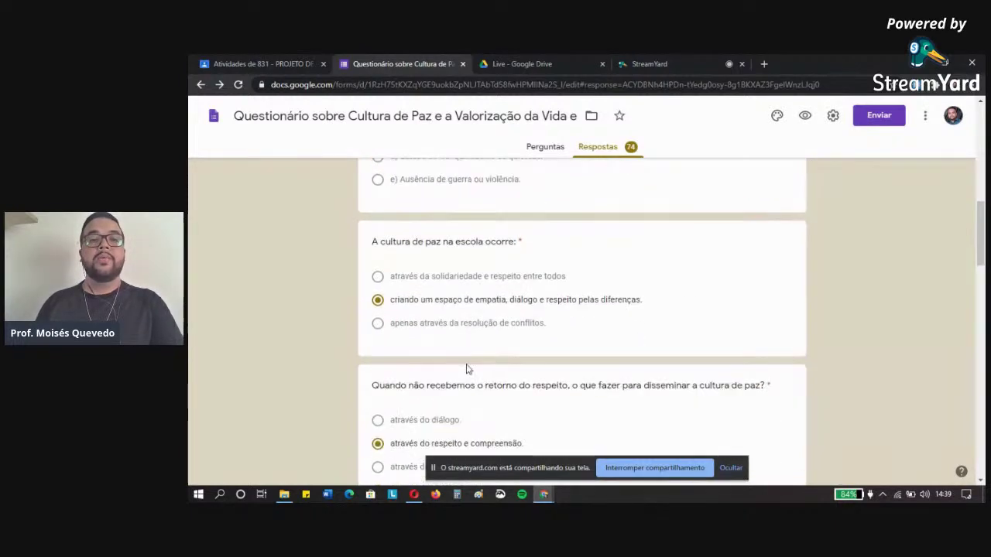
scroll(454, 367, down, 1)
scroll(450, 363, up, 10)
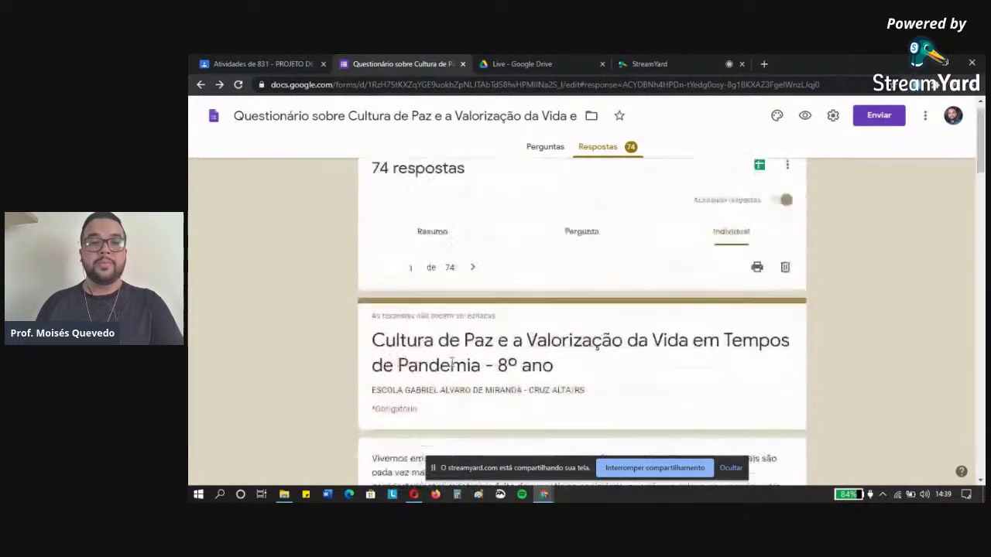
scroll(449, 363, down, 4)
scroll(447, 375, up, 4)
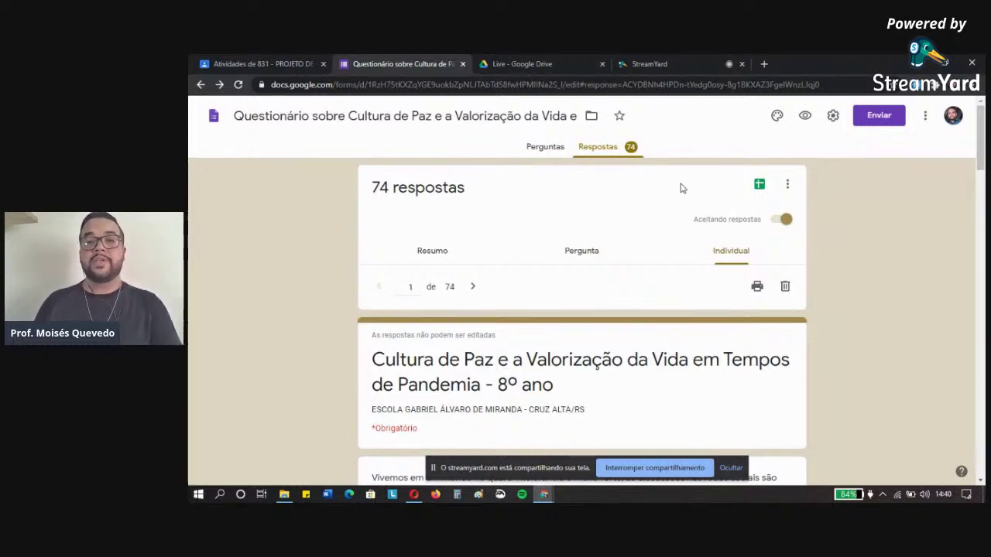
Create a new spreadsheet from the questionnaire's responses and show its download formats, including Microsoft Excel (.xlsx).
click(760, 187)
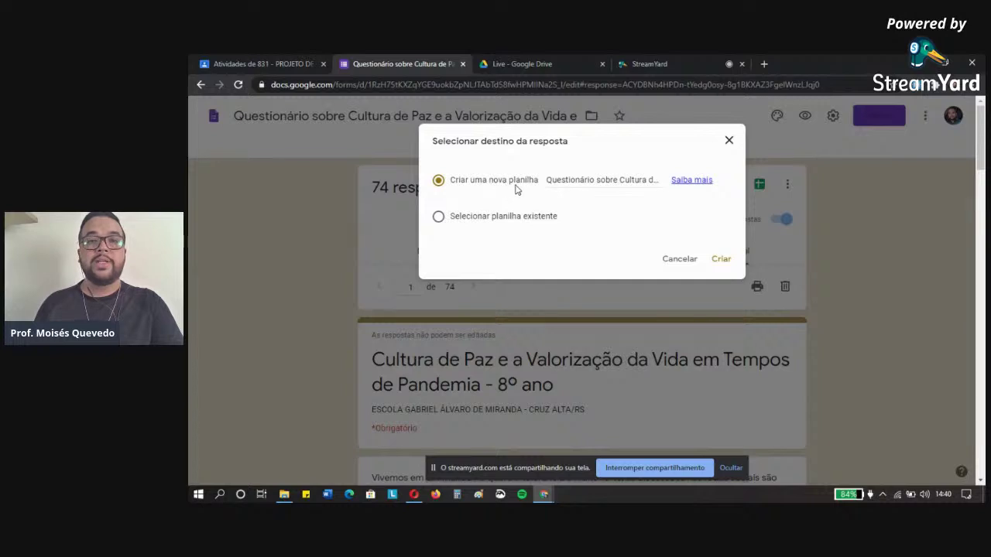
click(720, 264)
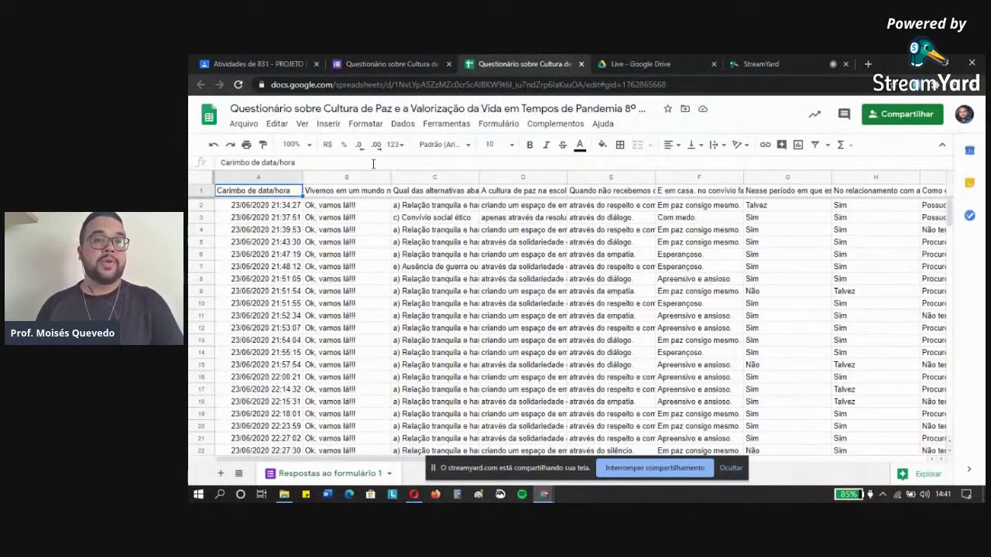
click(244, 125)
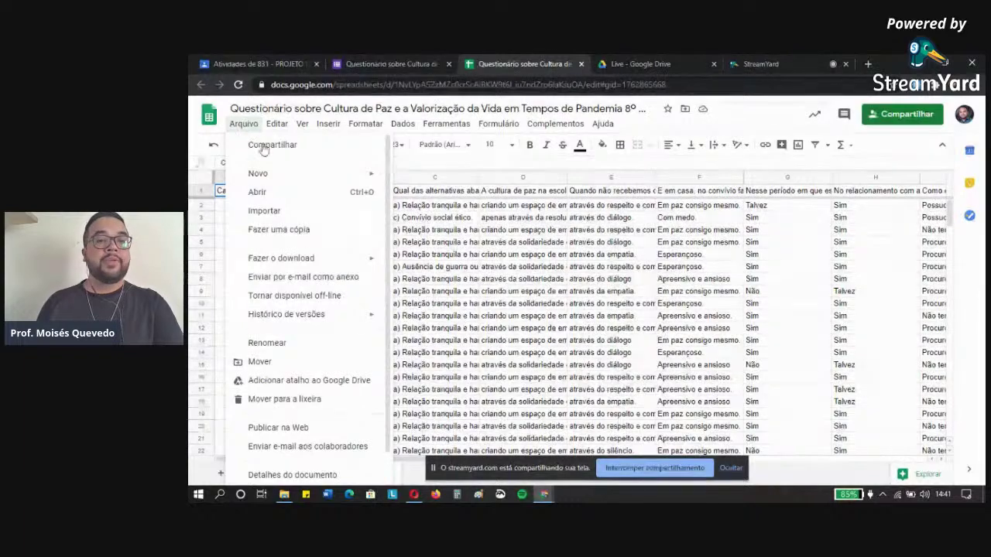
mouse_move(364, 264)
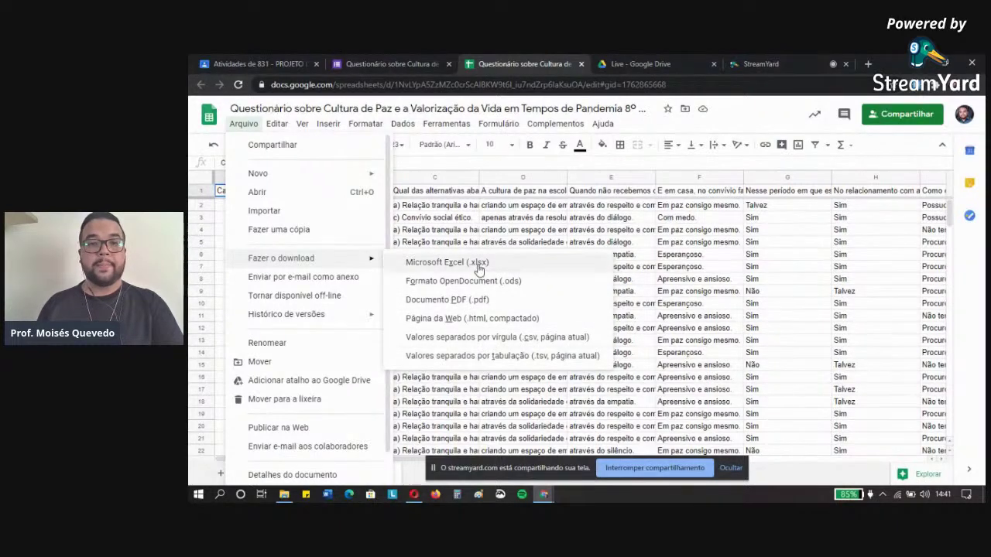
click(433, 162)
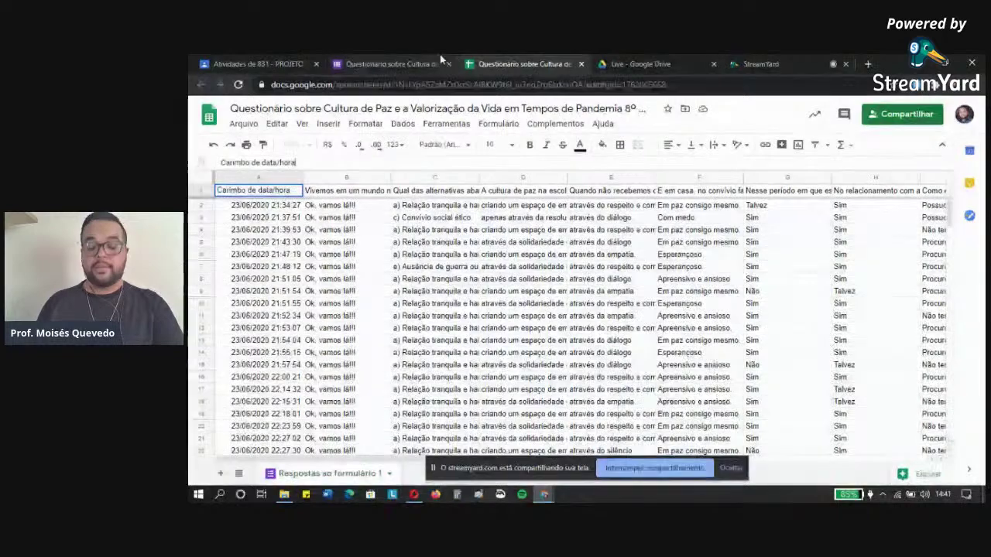
Return to the 831 - PROJETO DE VIDA class activities in Google Classroom and collapse the Cultura de Paz assignment under AMBIENTAÇÃO.
click(402, 61)
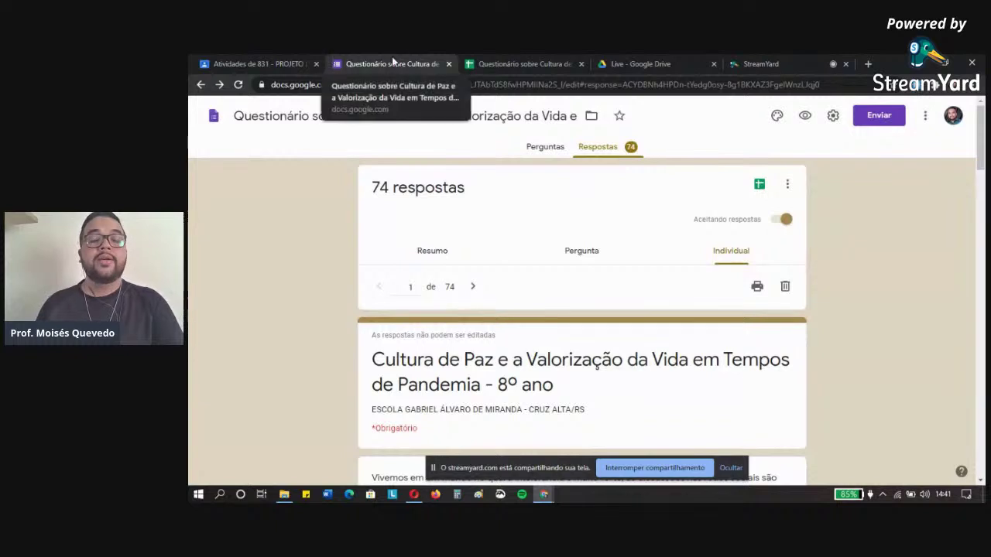
click(272, 60)
scroll(352, 317, up, 3)
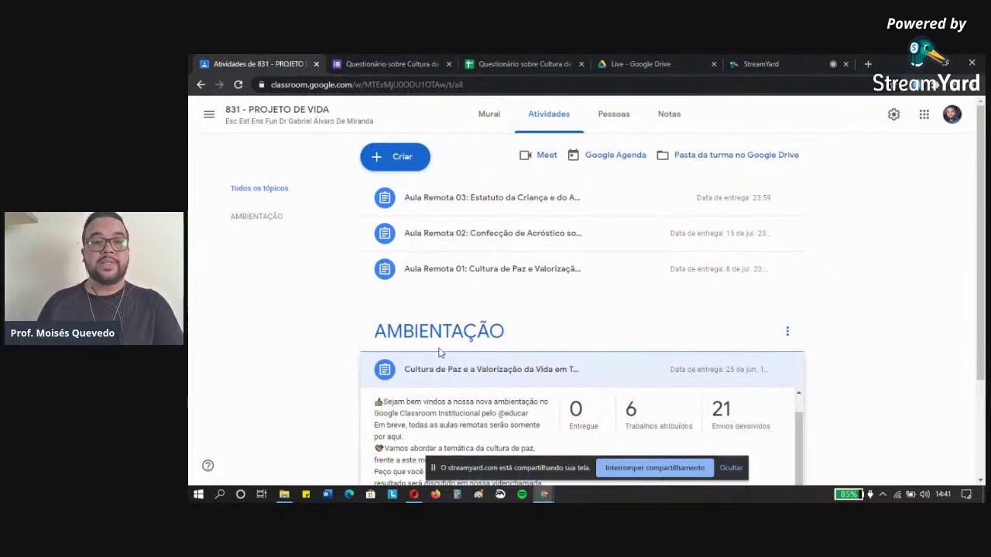
click(471, 370)
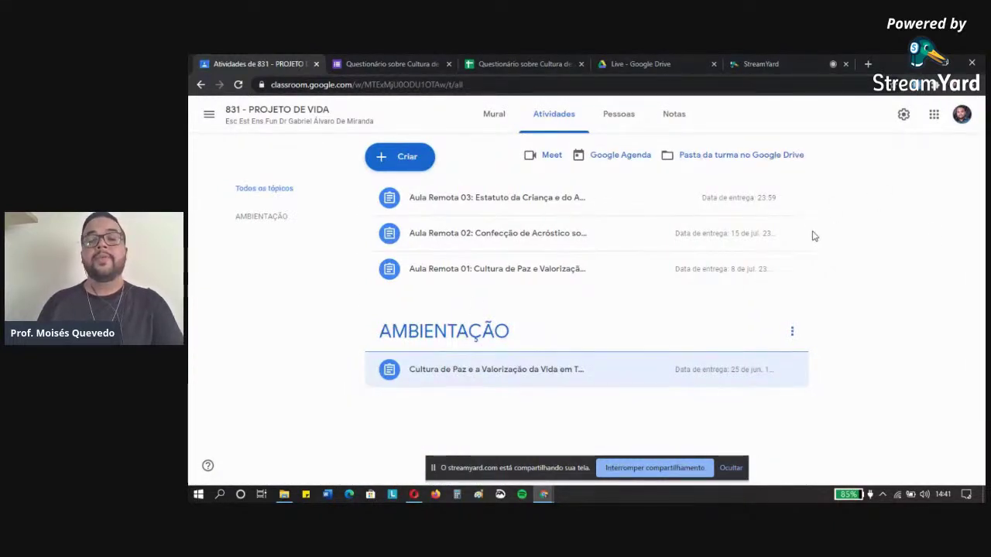
Open the Google Forms home page from Classroom to look over the recent forms, and return to the class activities.
click(934, 116)
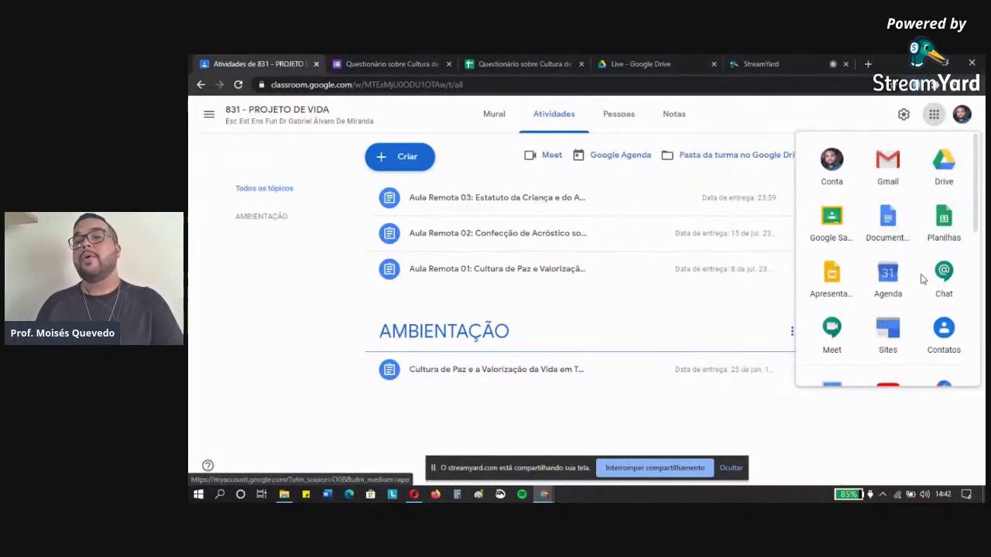
scroll(921, 278, down, 4)
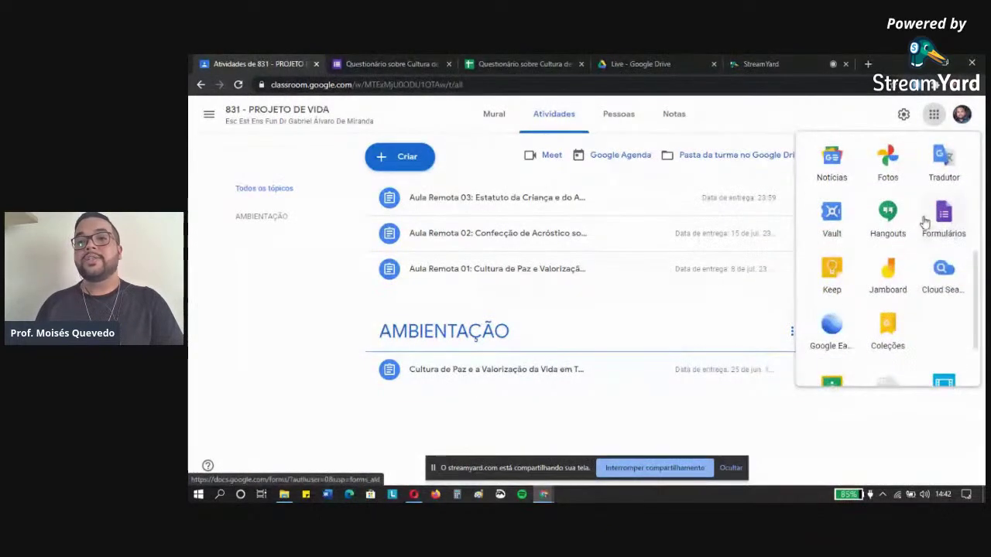
click(939, 221)
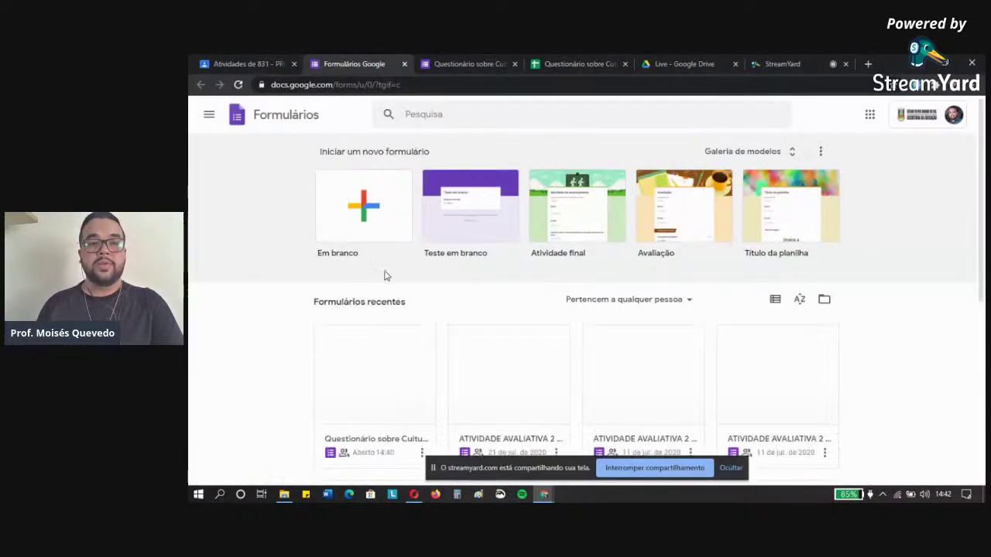
scroll(380, 297, down, 5)
scroll(371, 298, up, 1)
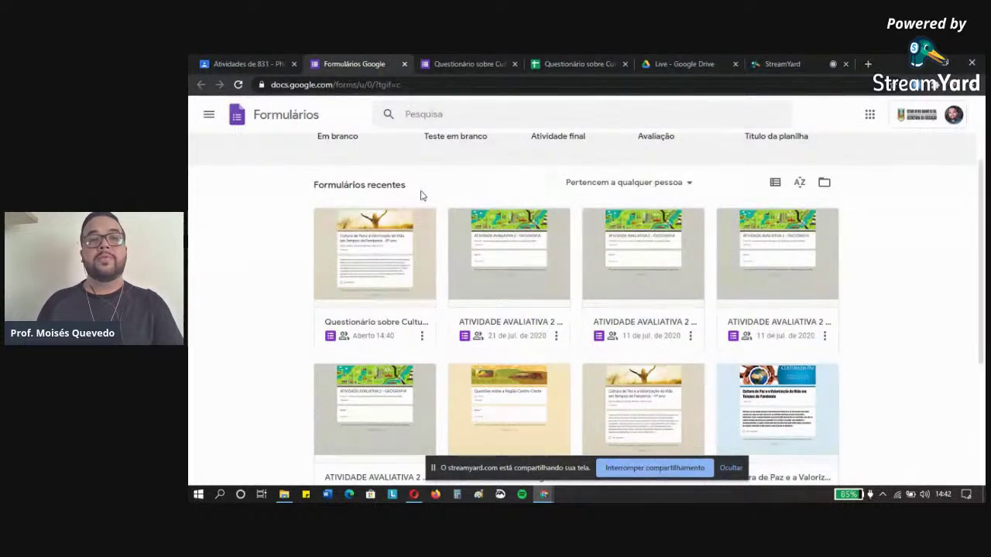
click(240, 62)
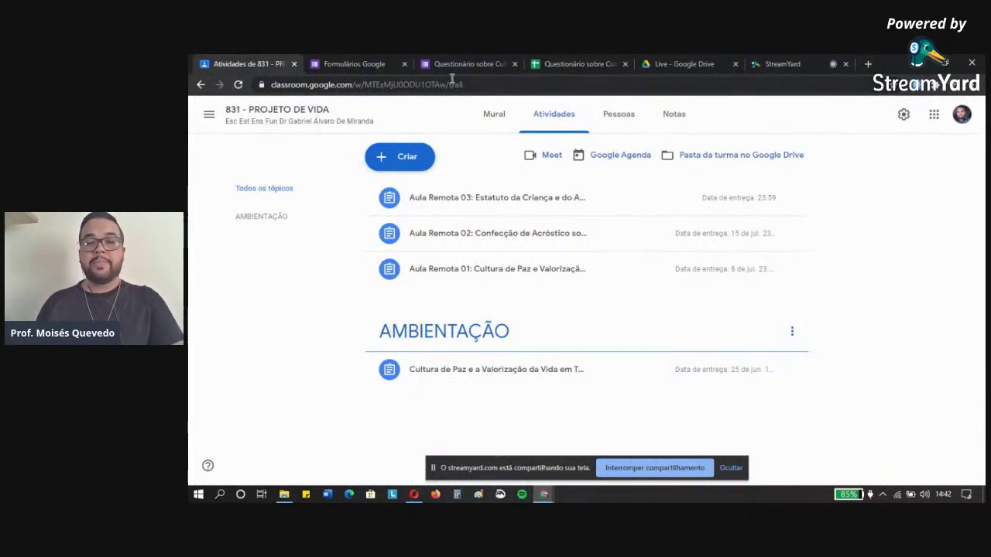
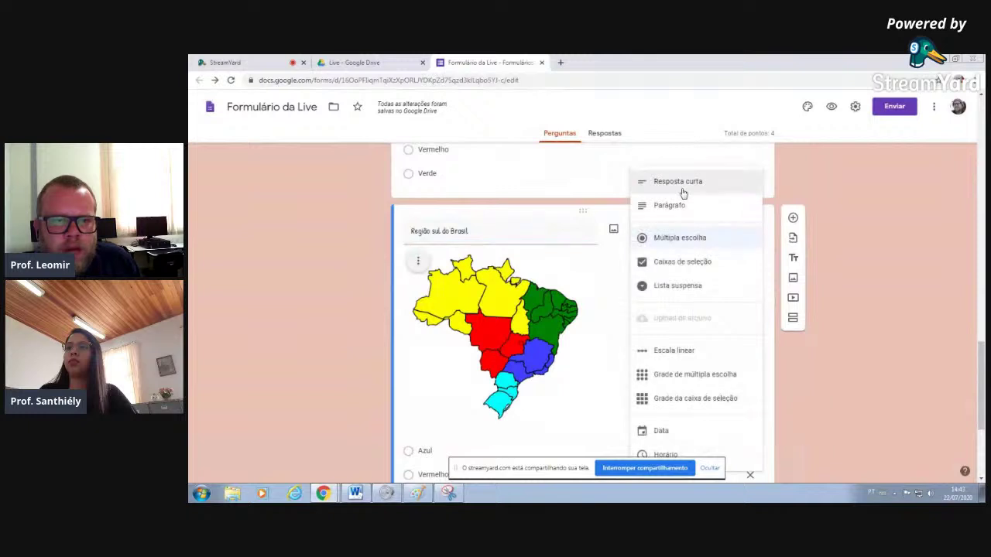
Change the "Região sul do Brasil" map question in Formulário da Live to a short answer and check its title and answer field.
scroll(504, 316, down, 2)
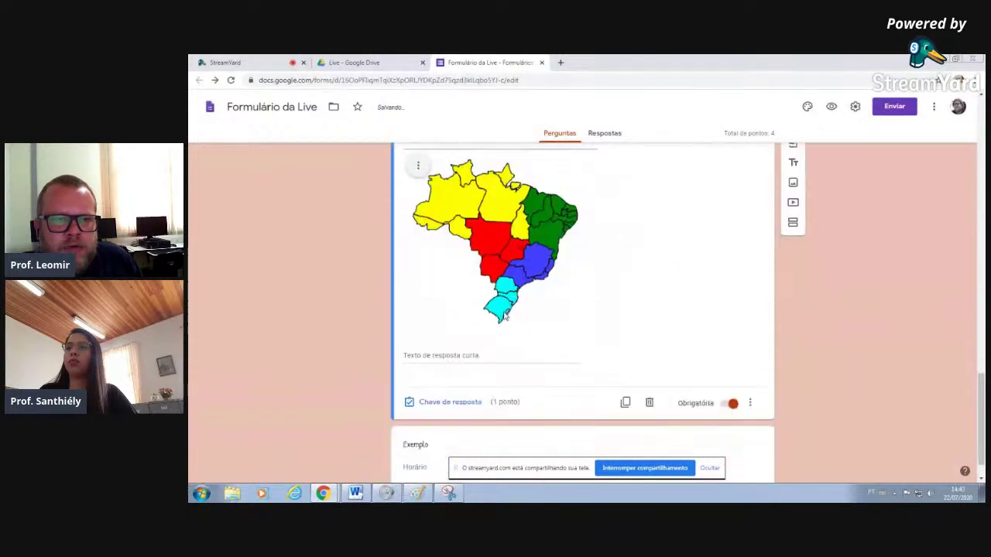
scroll(499, 298, up, 3)
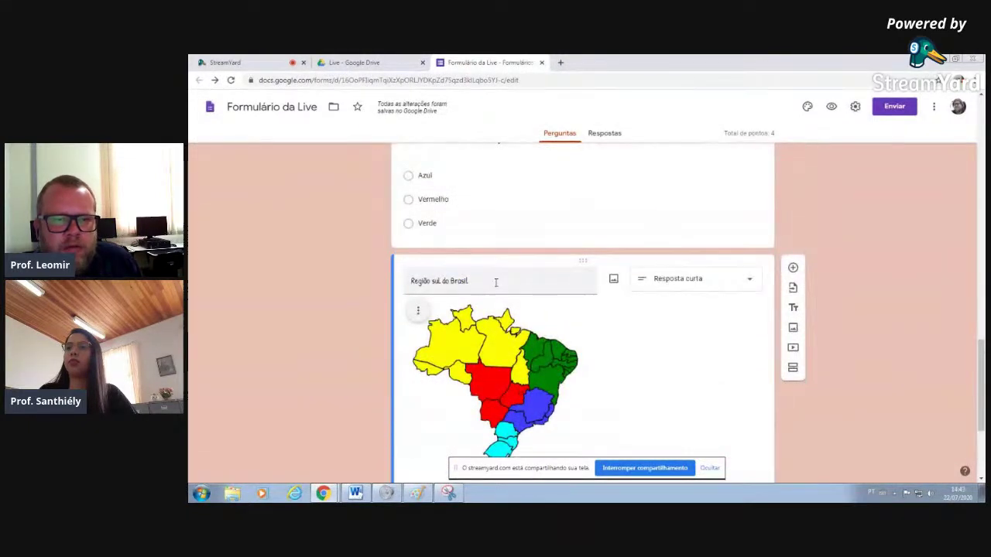
click(496, 283)
scroll(550, 374, down, 2)
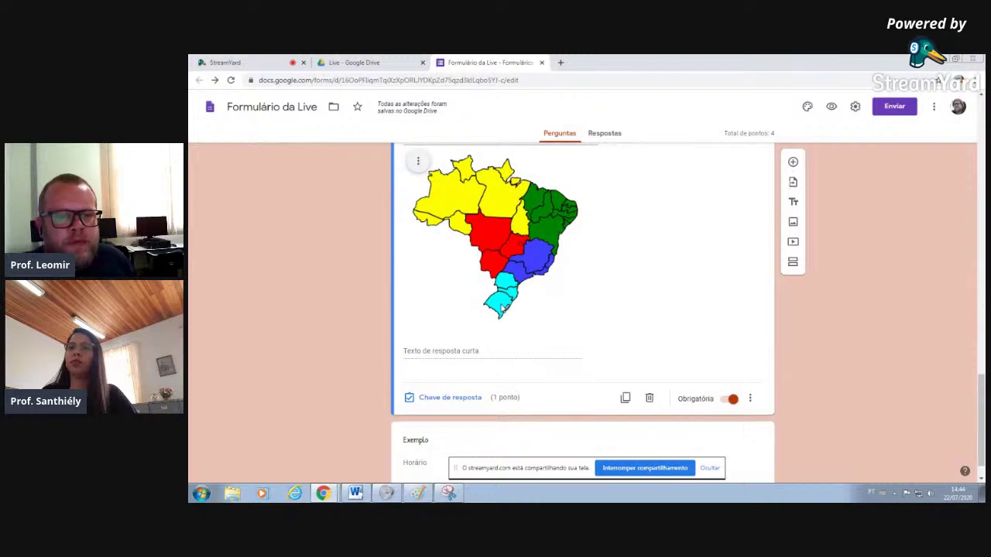
Add "Azul" and "azul" as correct answers in the map question's answer key and start a third answer entry.
click(442, 396)
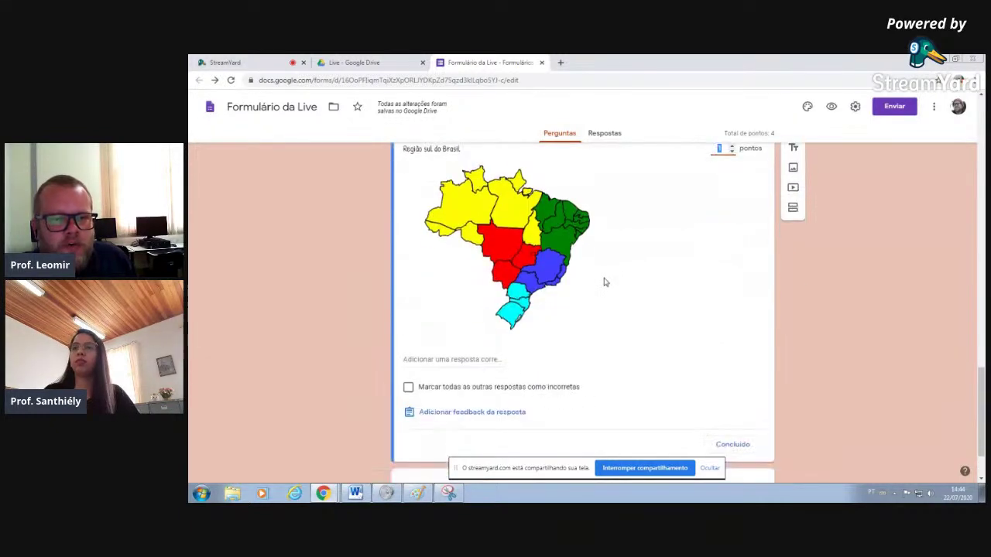
click(476, 359)
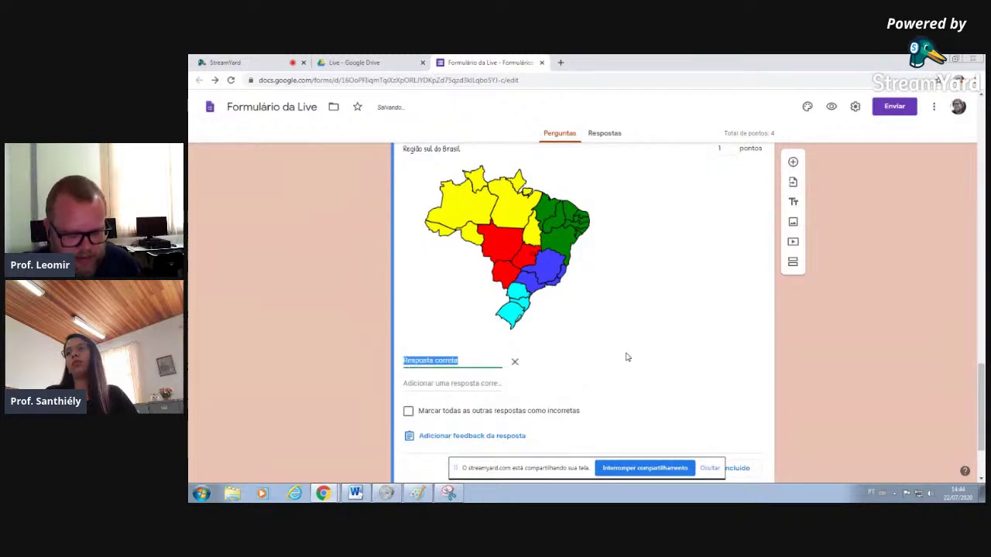
text(Azul)
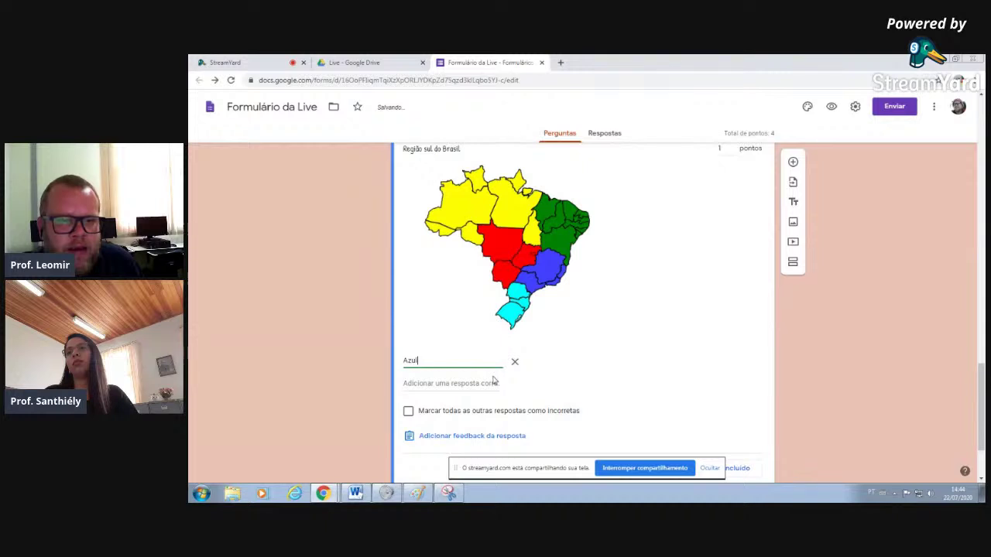
click(483, 383)
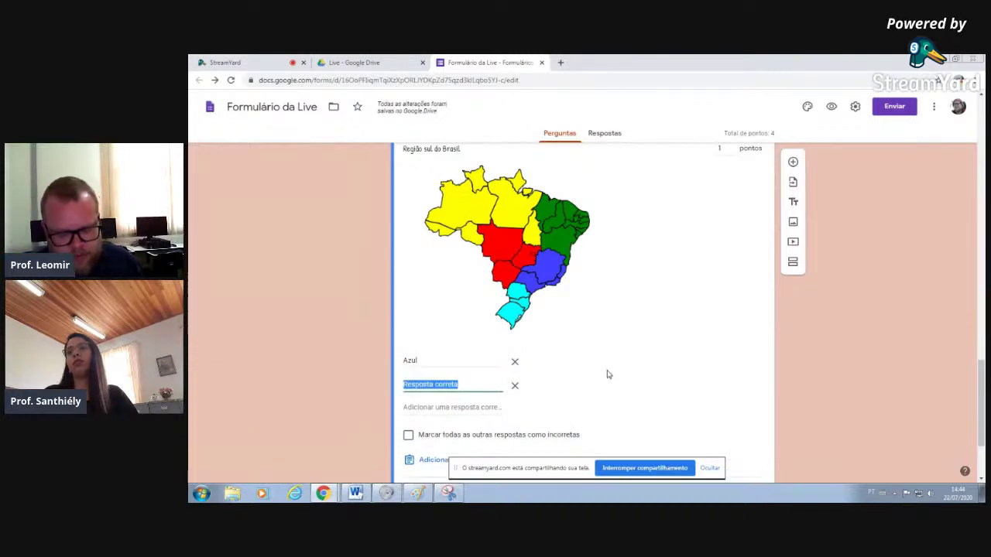
text(azul)
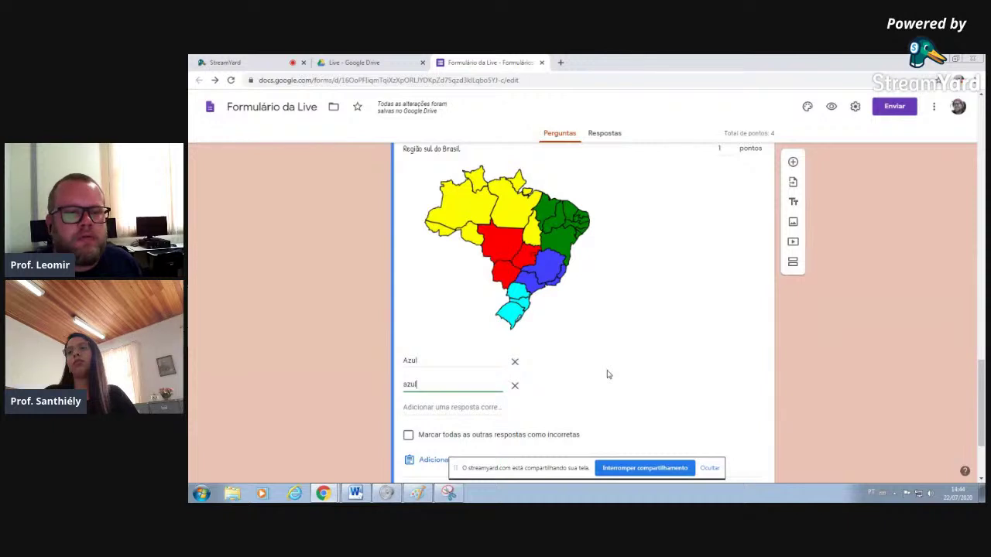
click(463, 407)
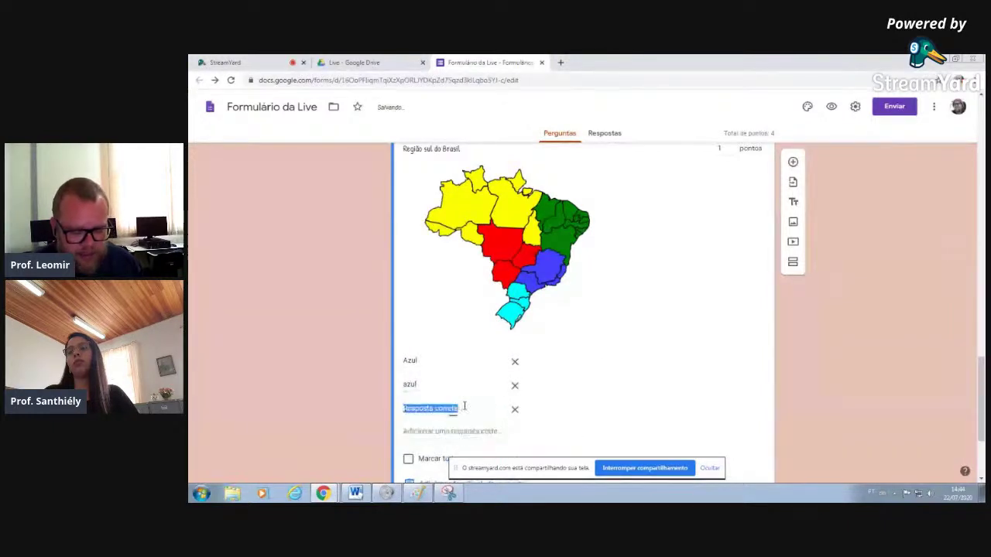
Add "Asul" and "asul" as further correct answers in the answer key of the Região sul do Brasil question.
text(Azul)
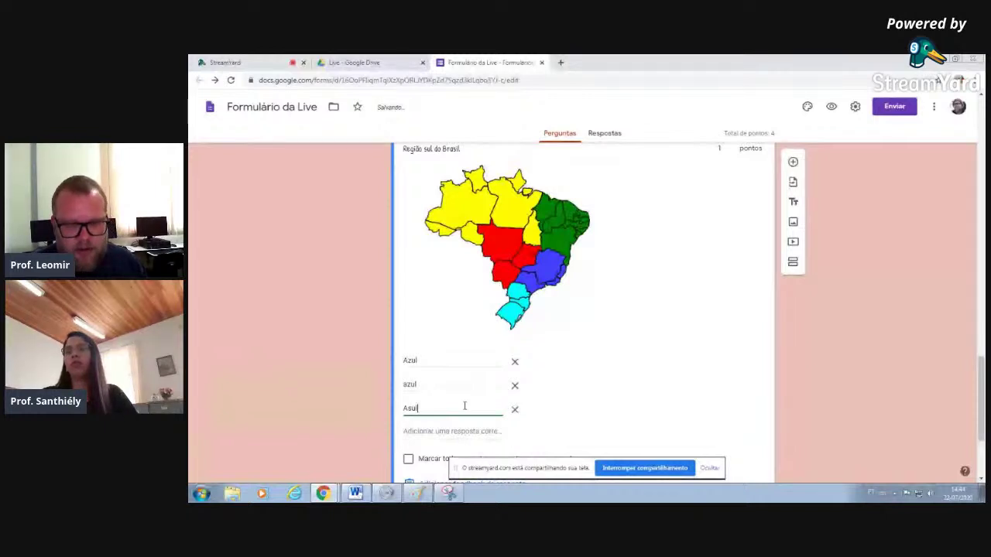
click(426, 431)
text(asul)
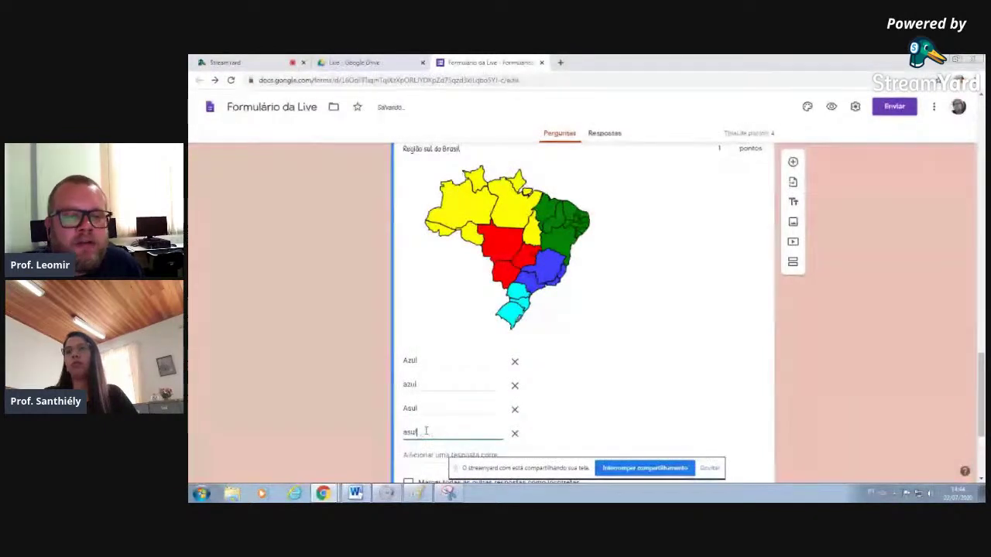
scroll(437, 387, down, 2)
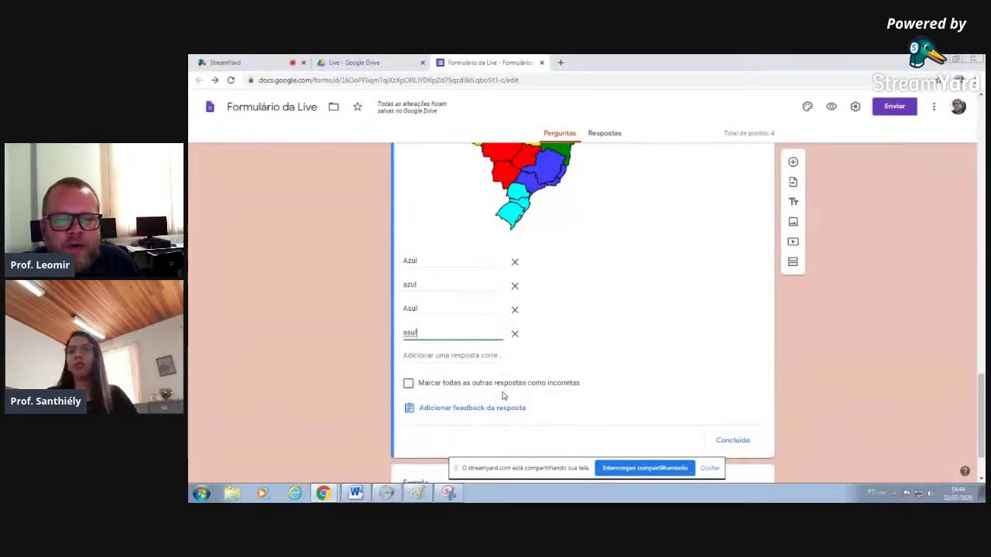
scroll(505, 396, down, 1)
scroll(546, 316, up, 1)
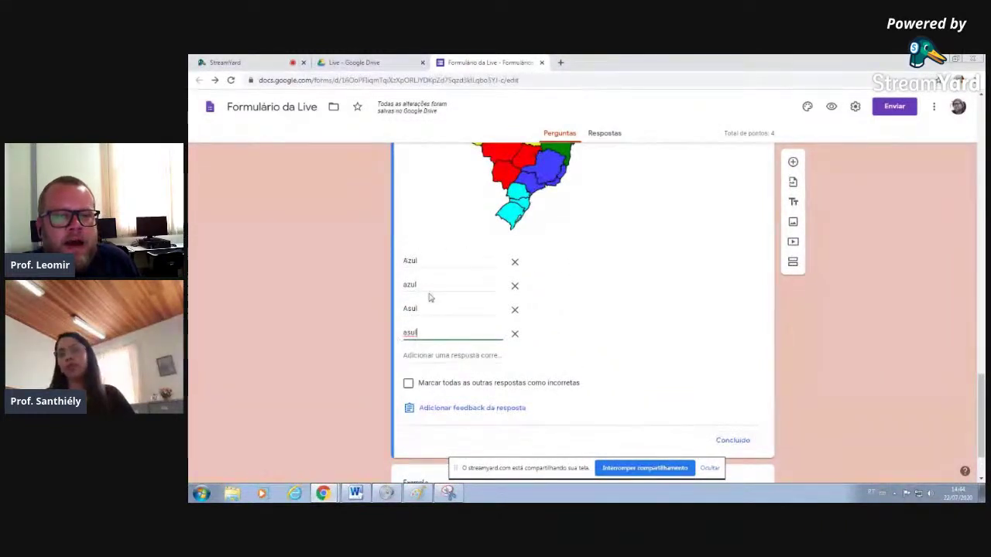
Remove the misspelled answers "Asul" and "asul" from the answer key.
click(515, 310)
click(514, 309)
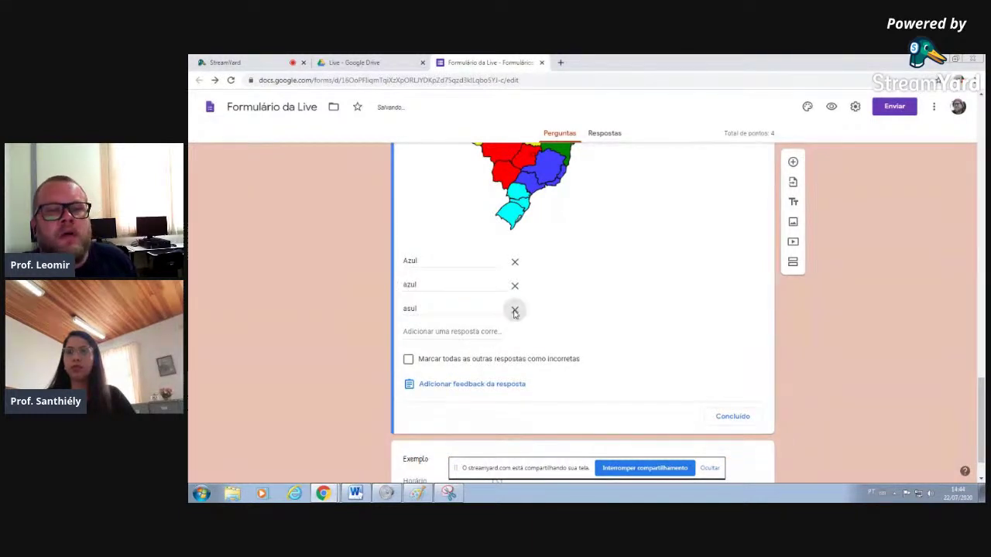
click(431, 282)
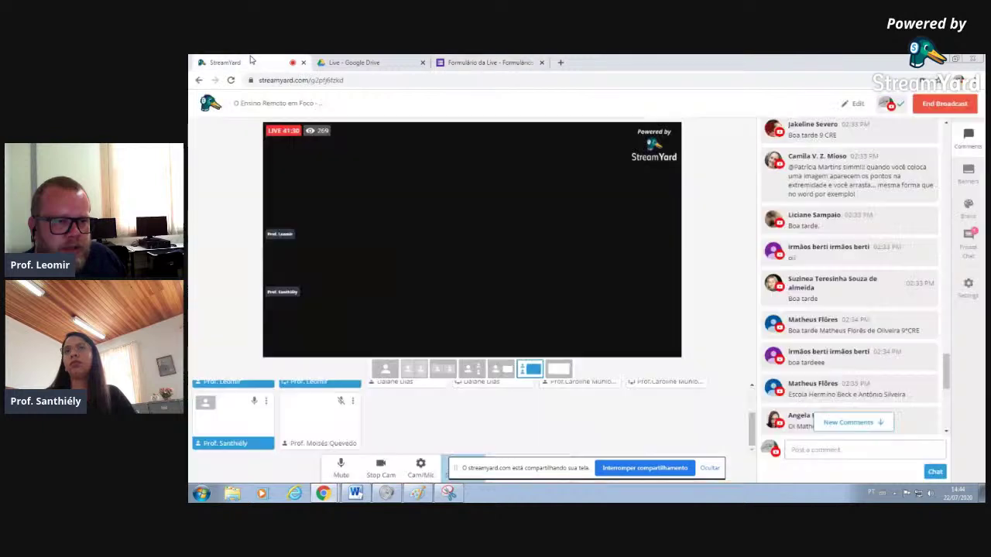
Look over the participants in the StreamYard studio and return to the form.
click(251, 60)
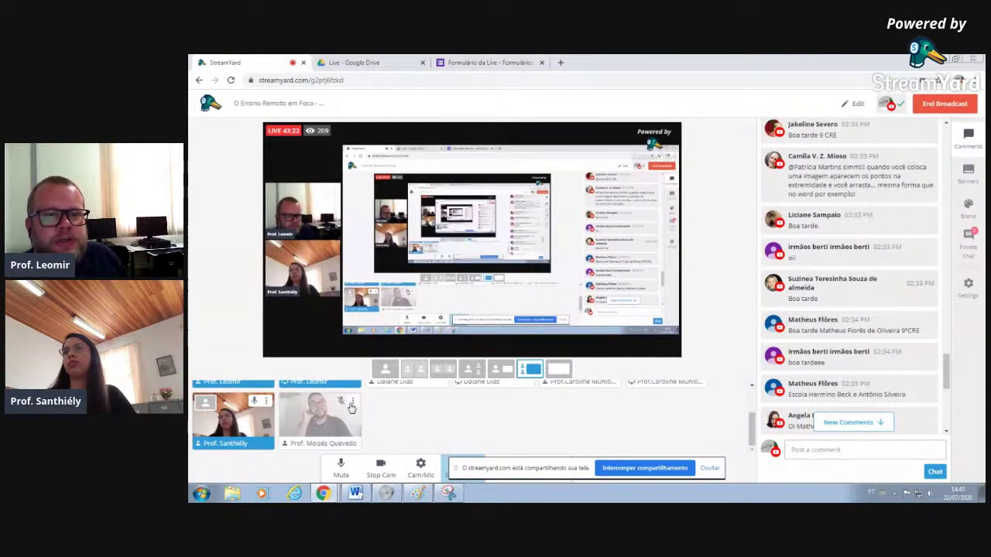
scroll(351, 408, up, 2)
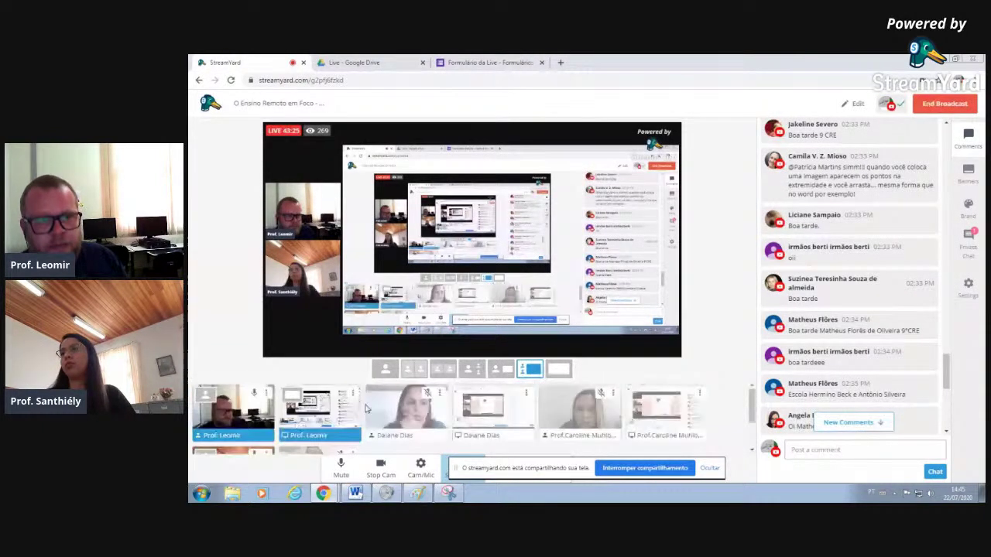
key(ctrl+shift+Tab)
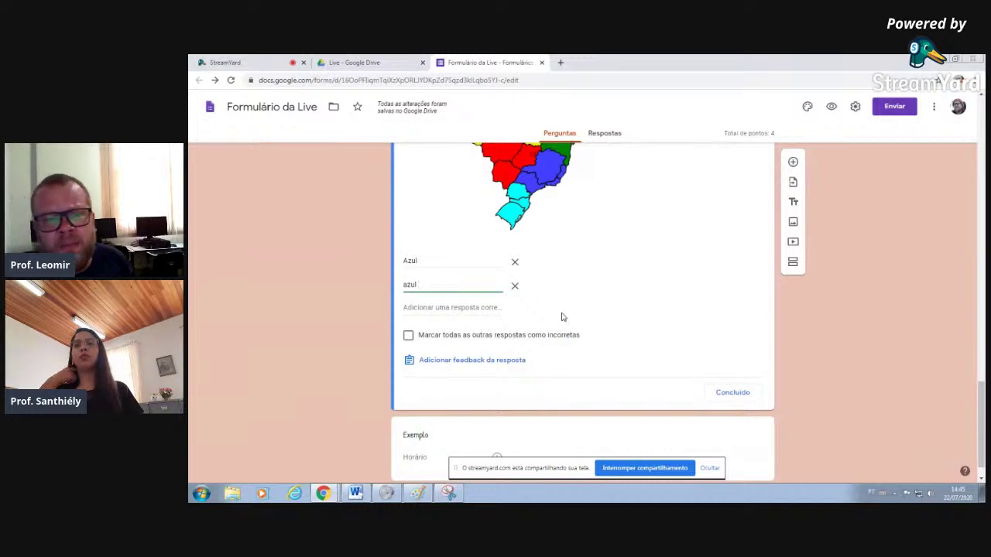
Review the Região sul do Brasil answer key and finish editing it.
scroll(547, 320, up, 3)
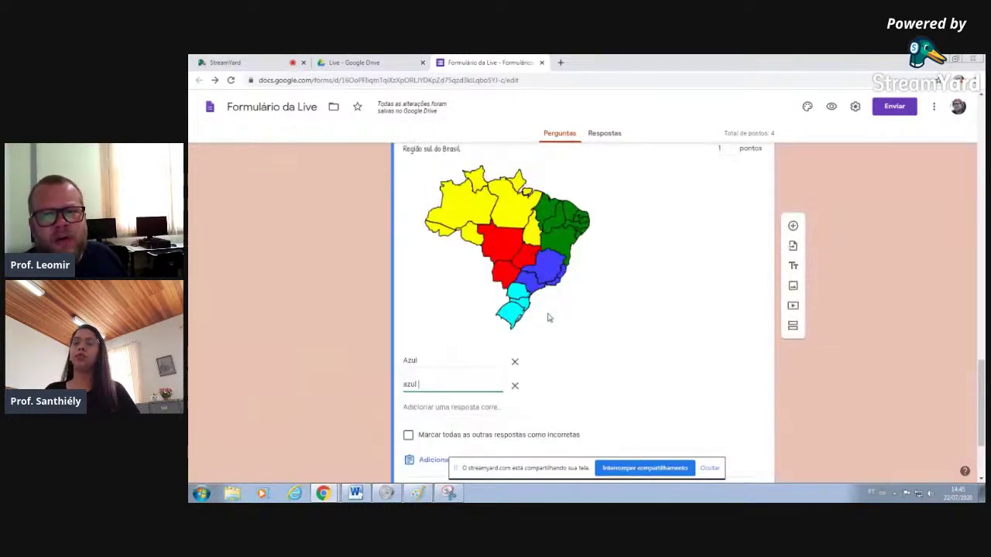
scroll(548, 318, up, 2)
scroll(583, 328, down, 2)
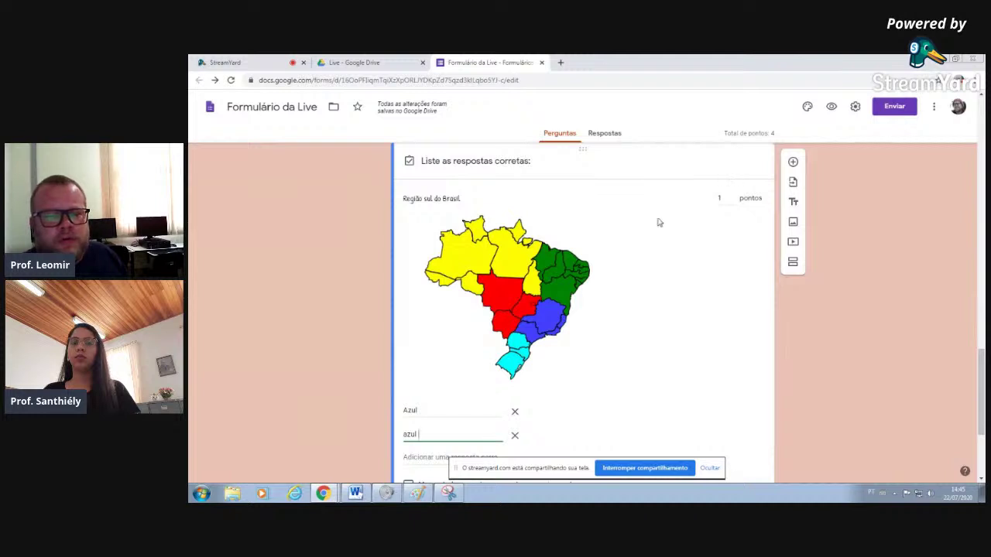
scroll(537, 402, down, 4)
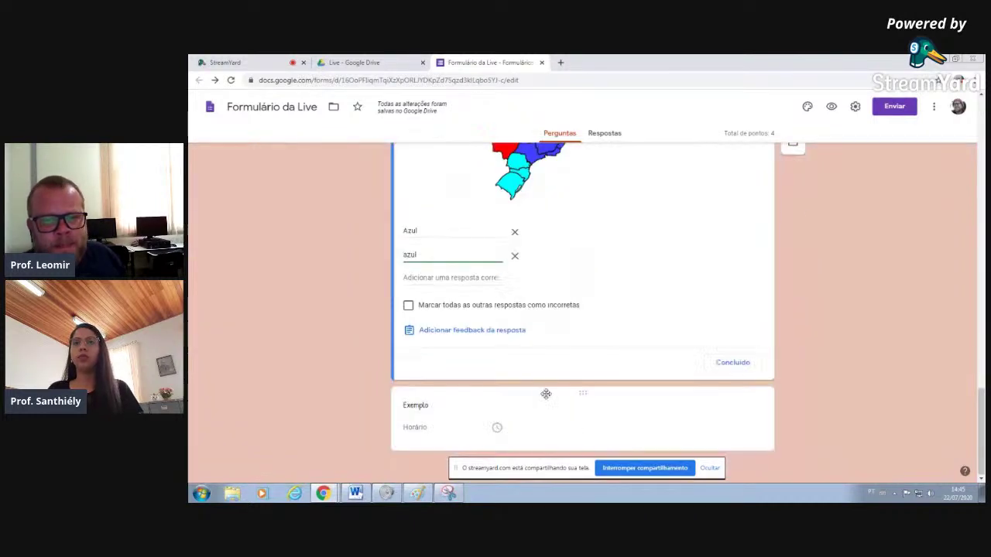
click(720, 364)
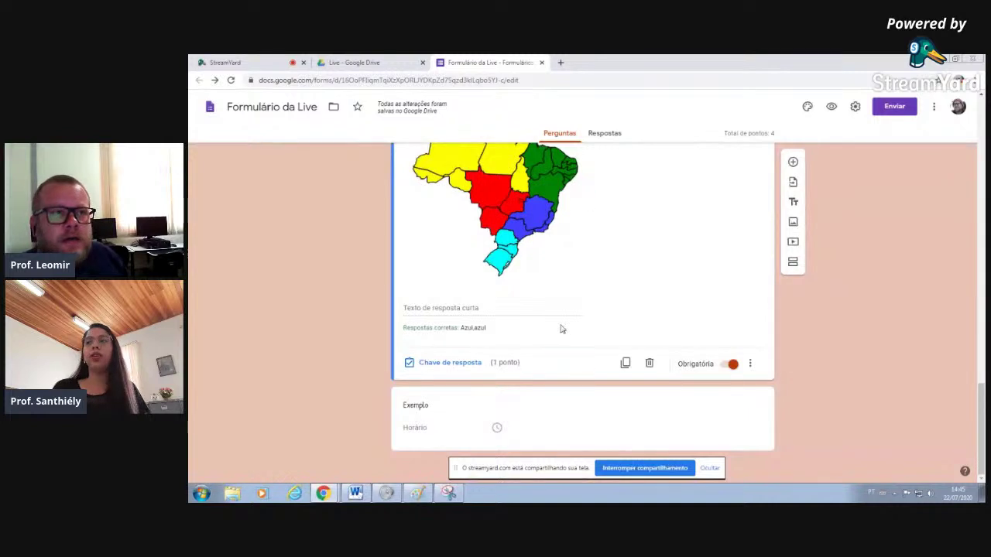
scroll(562, 329, up, 1)
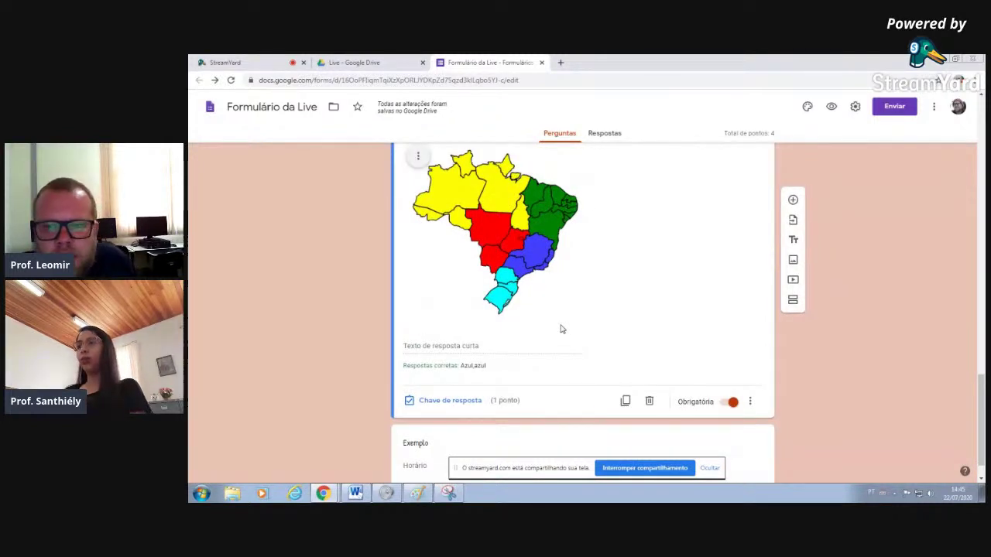
Check the StreamYard studio, return to the form and look over the Brazil map question.
key(ctrl+1)
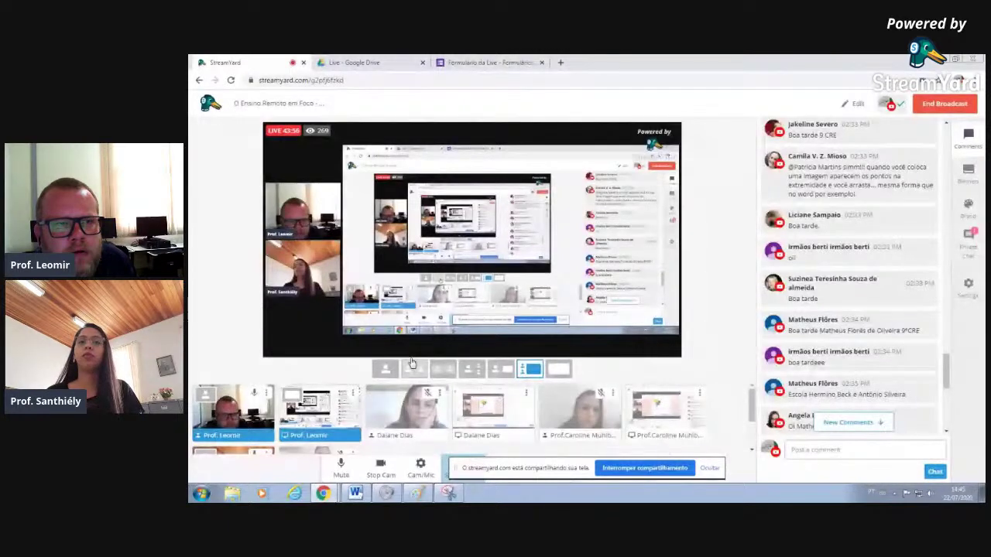
click(466, 60)
scroll(498, 318, down, 3)
scroll(499, 319, up, 2)
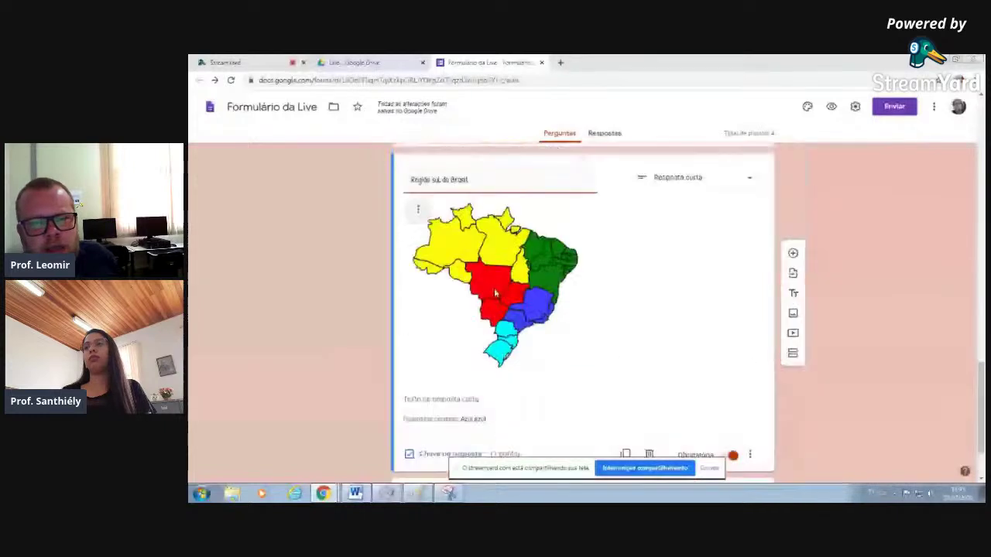
scroll(507, 306, down, 1)
scroll(508, 306, down, 1)
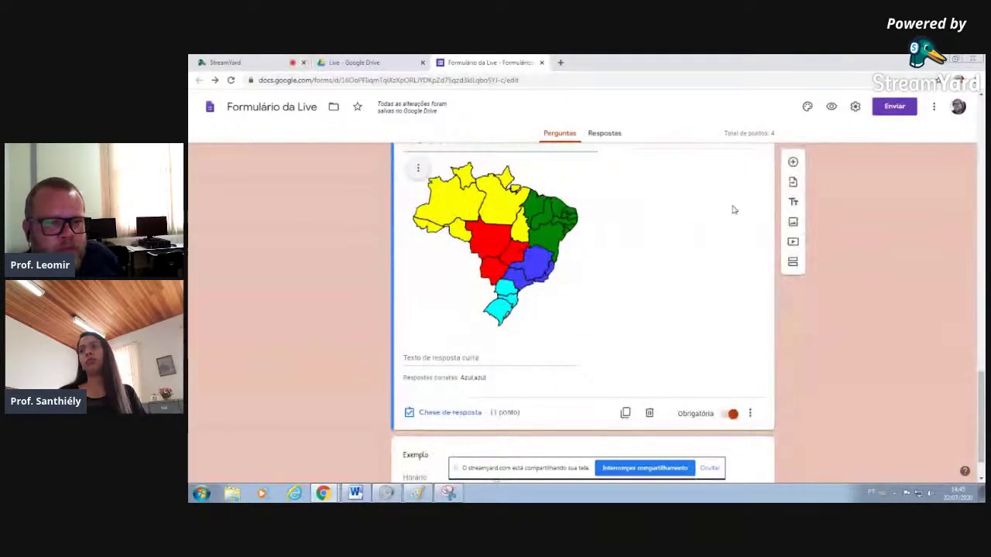
Add a new multiple-choice question below the map question with the text "x²+3x+5=0".
click(793, 163)
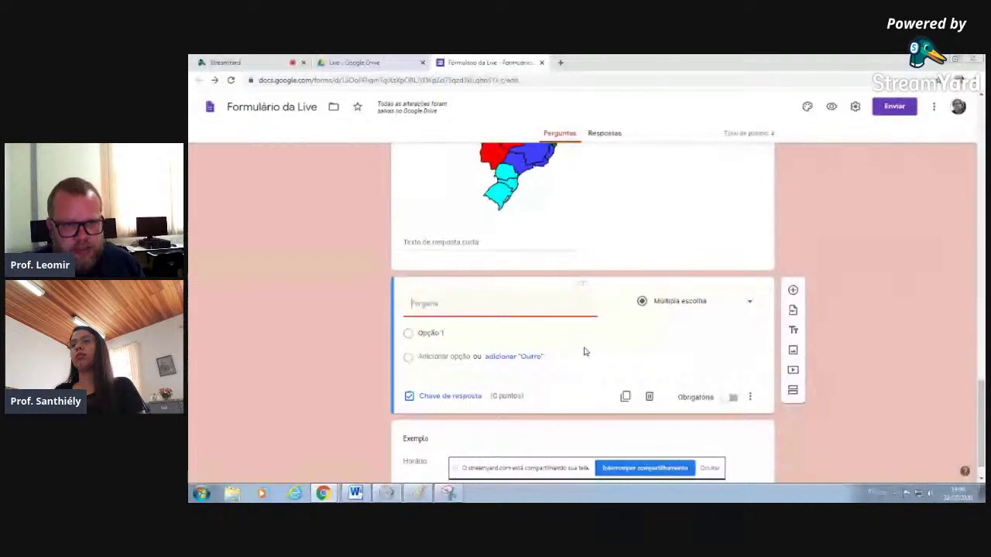
text(x)
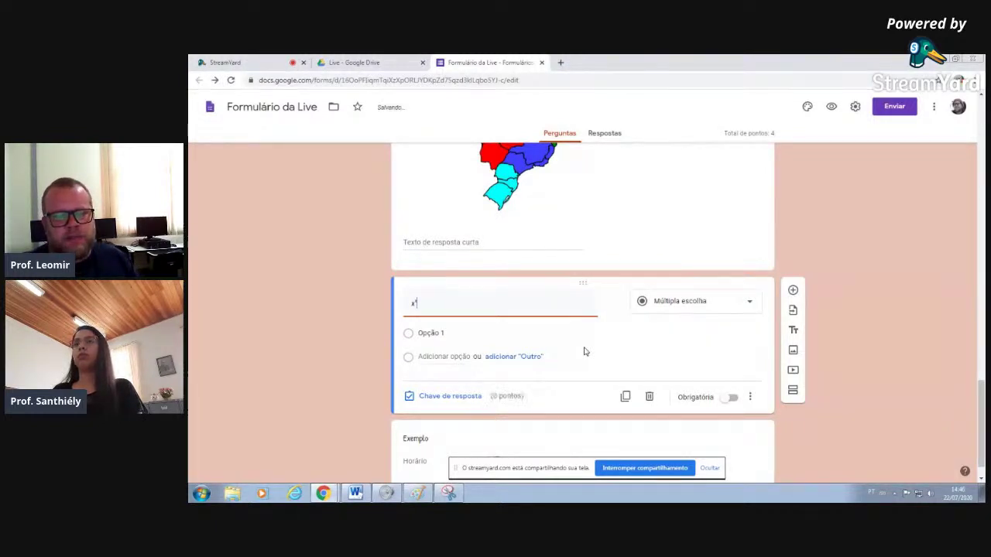
text(+)
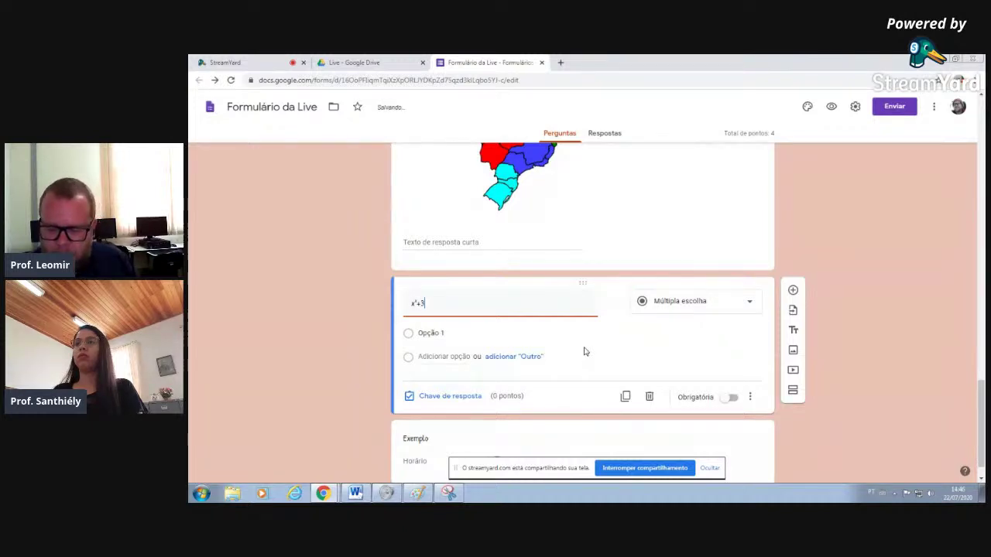
text(3x+5)
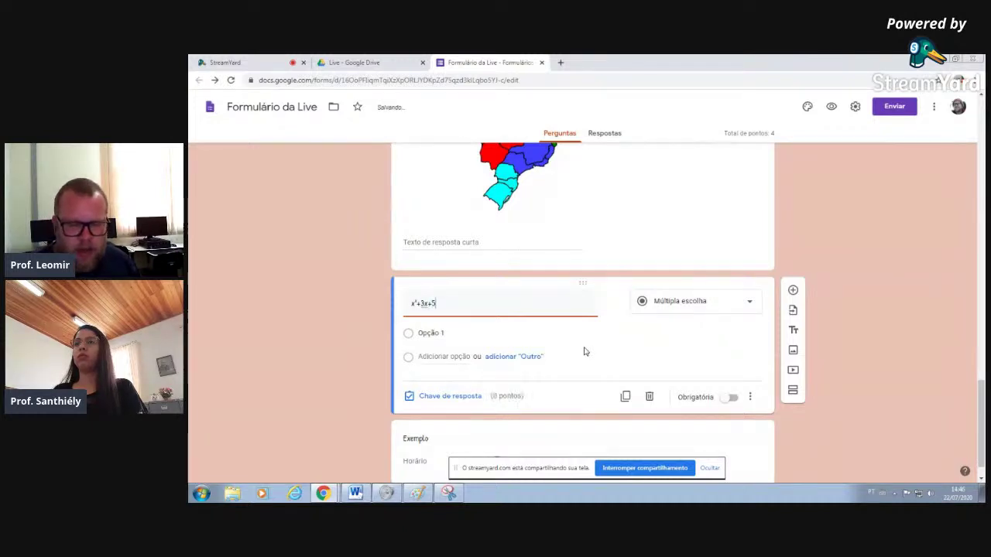
text(=0)
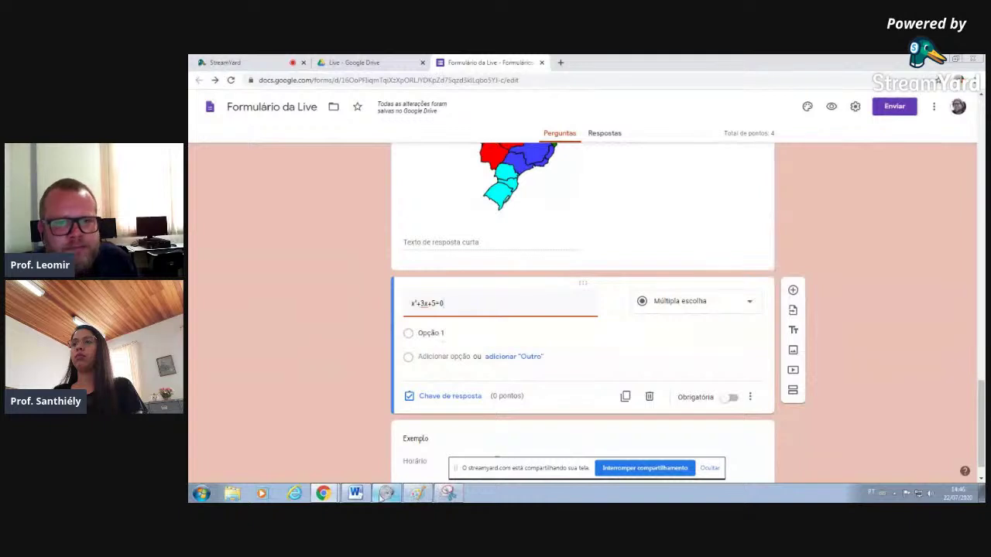
Switch to the Word document and look over its three equations.
click(356, 493)
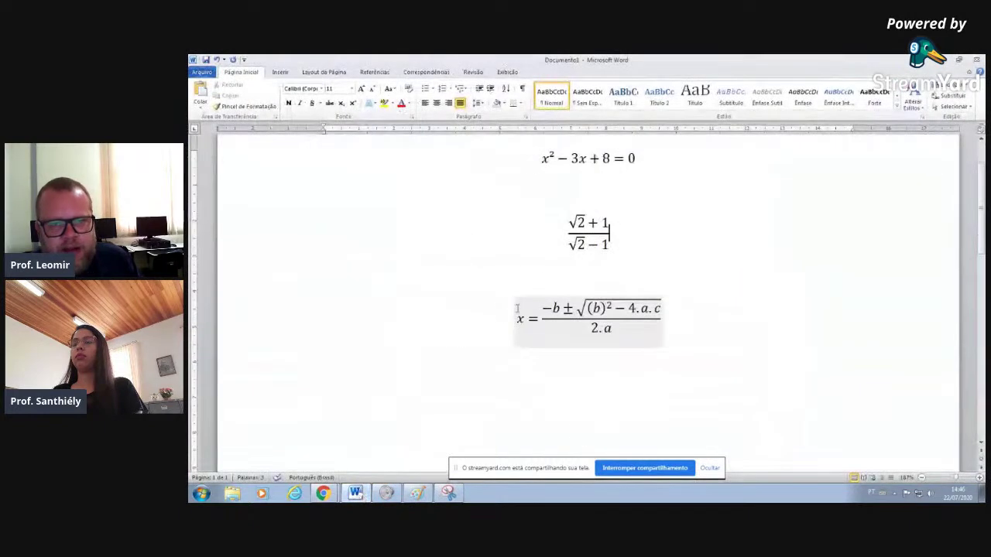
click(609, 326)
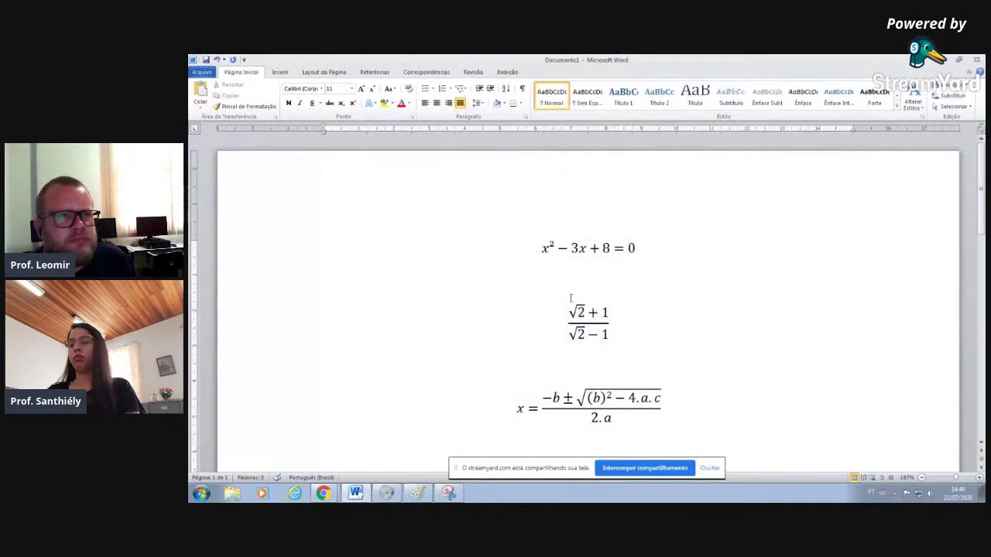
click(608, 398)
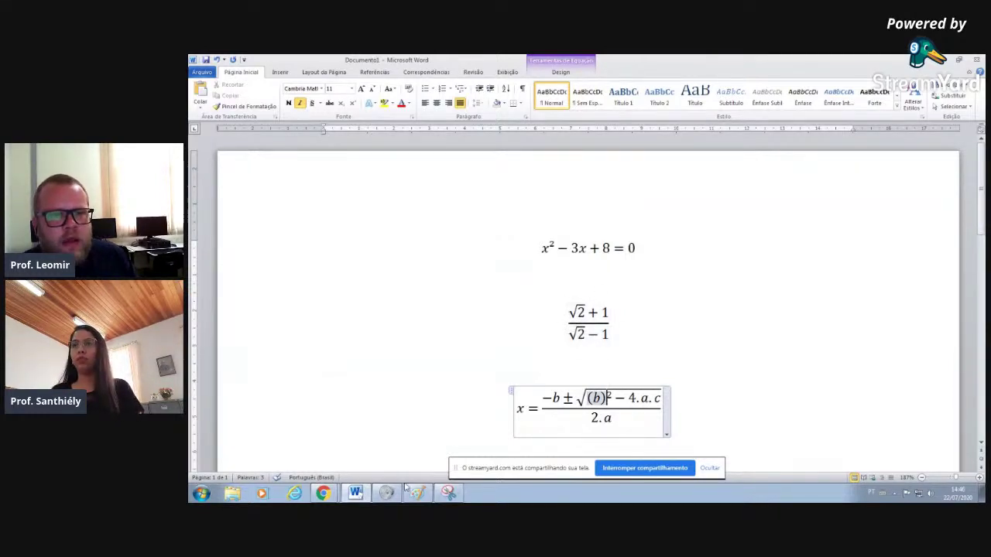
Switch to the Snipping Tool, capture the (√2+1)/(√2−1) fraction and save it on the desktop as a PNG named "Ques".
click(447, 493)
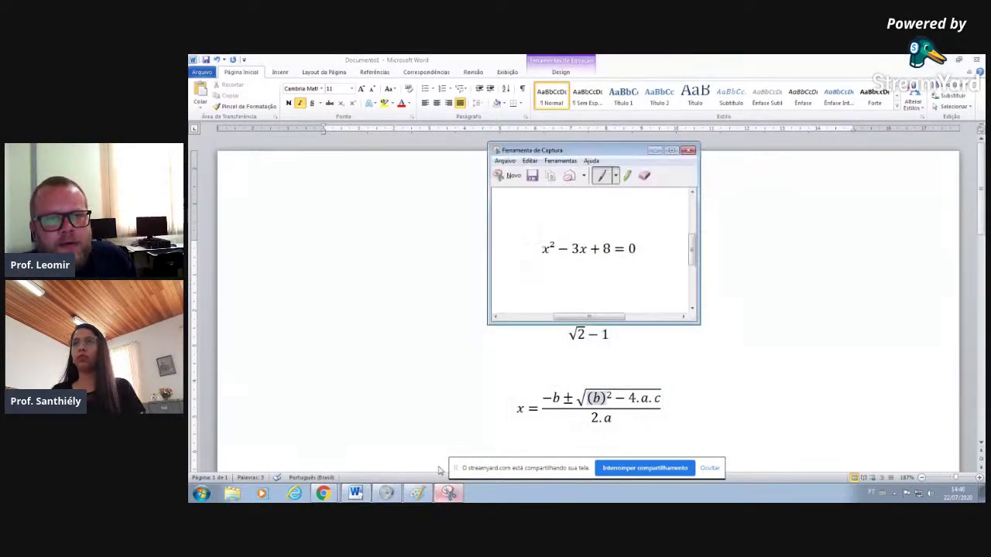
click(512, 176)
drag(562, 301, 619, 347)
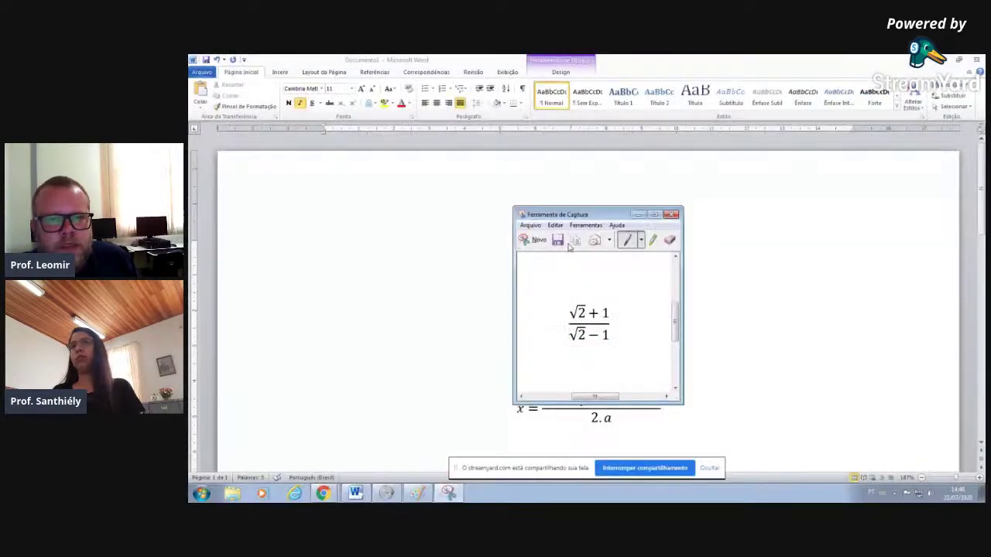
click(557, 242)
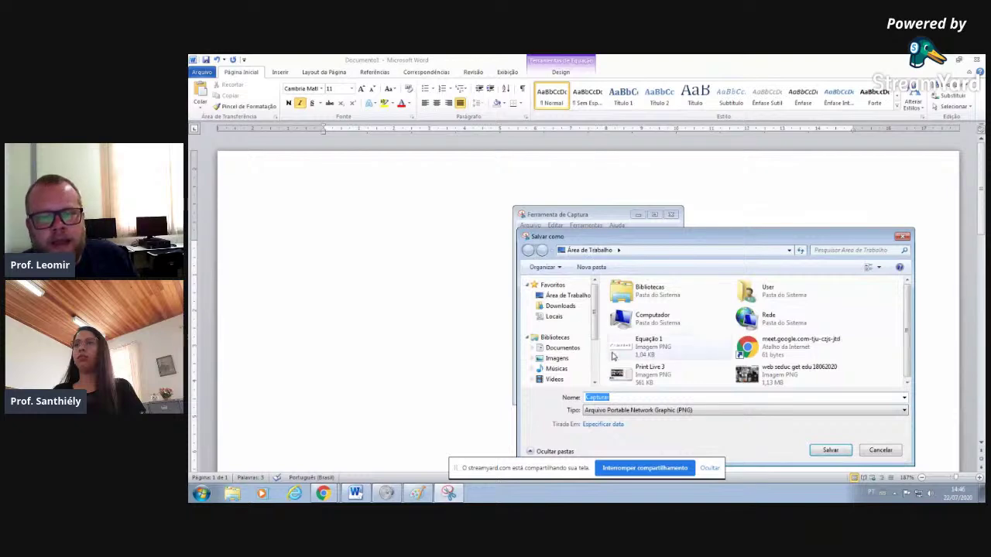
text(Ques)
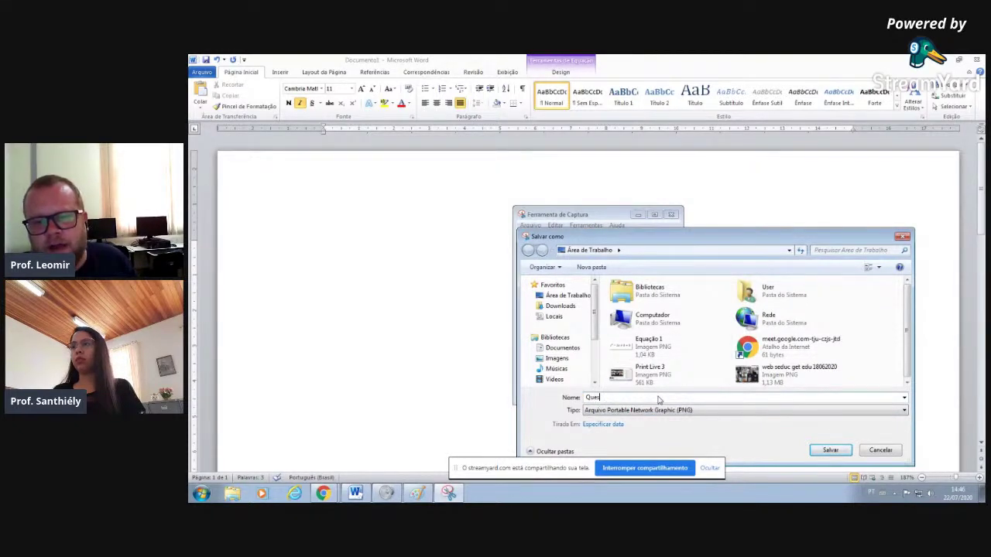
click(828, 451)
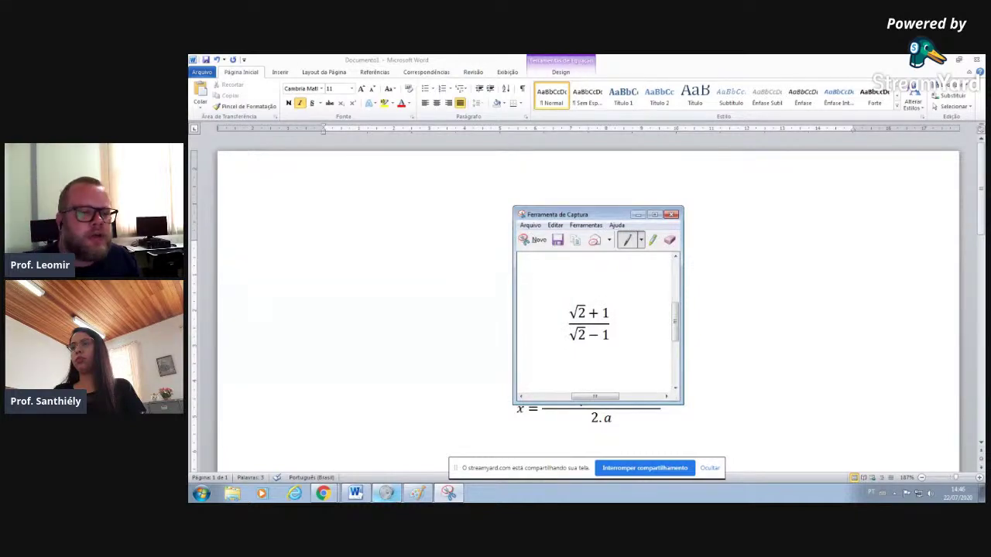
Switch back to the StreamYard studio in Chrome and add the waiting guest's camera to the live stream.
mouse_move(324, 493)
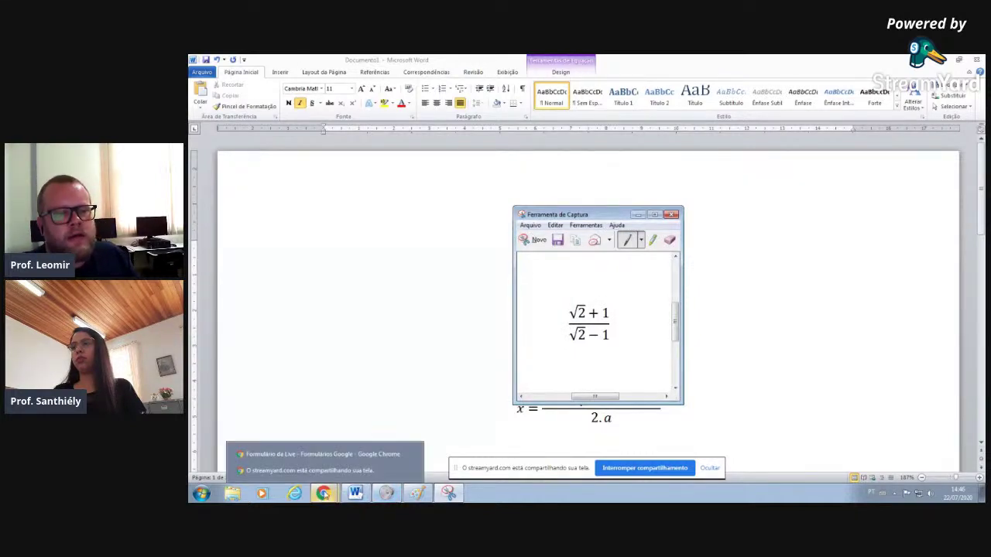
click(324, 454)
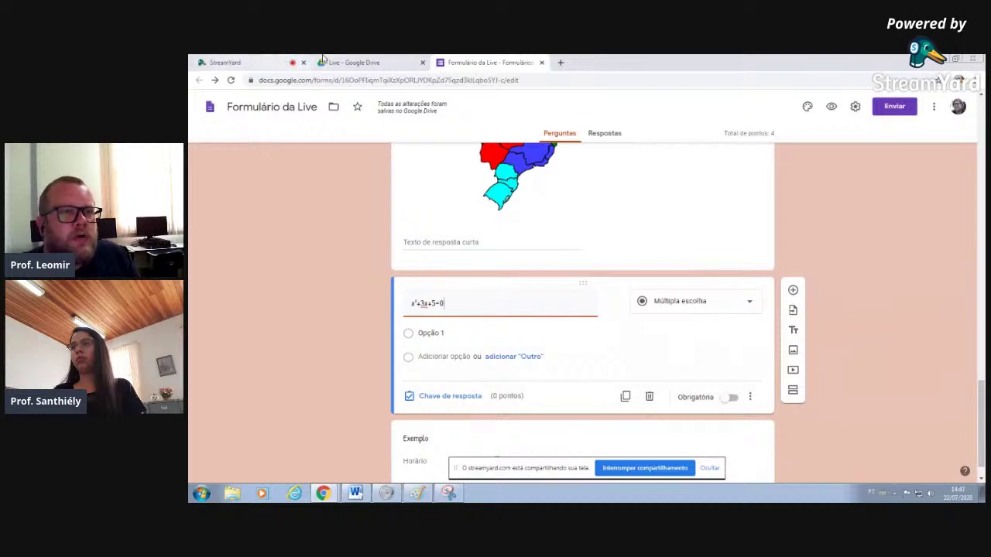
click(263, 61)
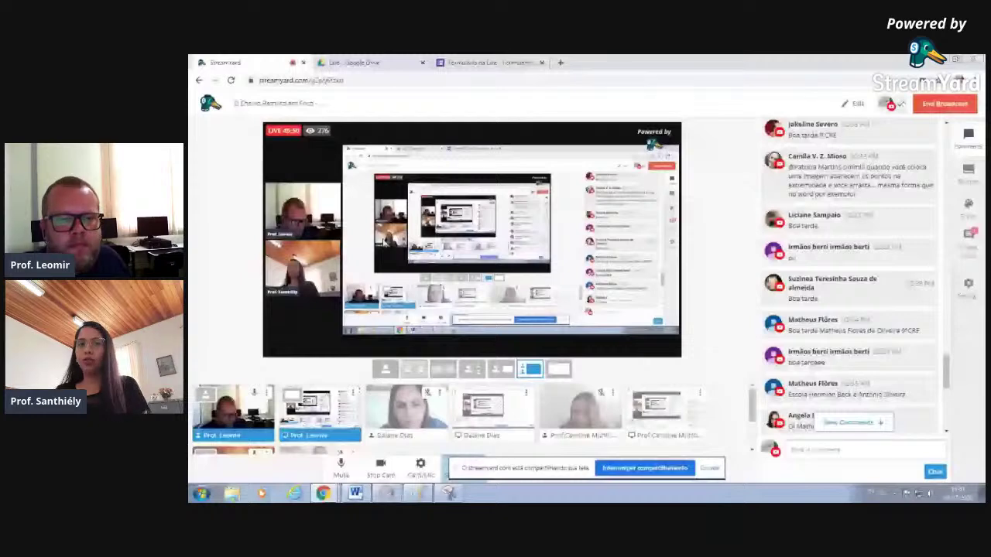
click(581, 410)
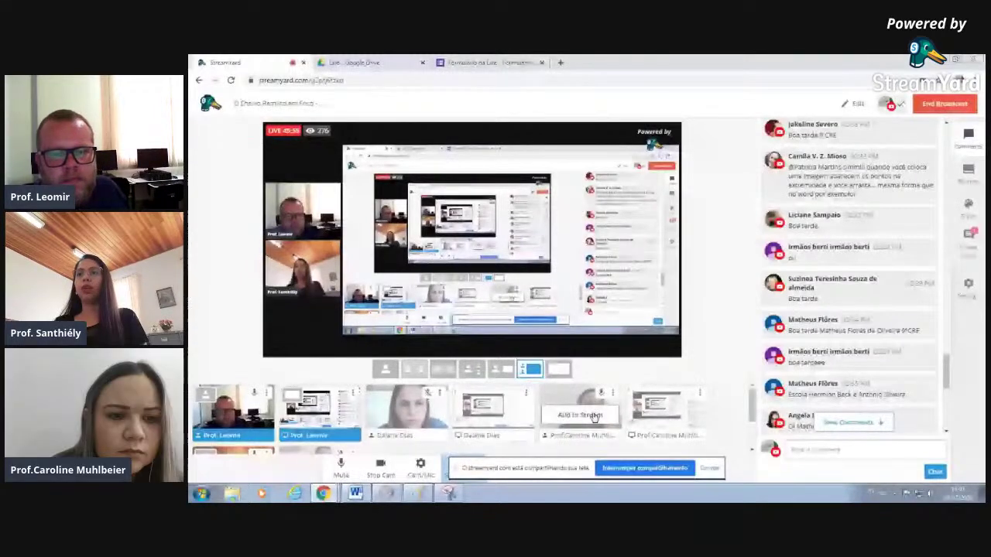
click(660, 415)
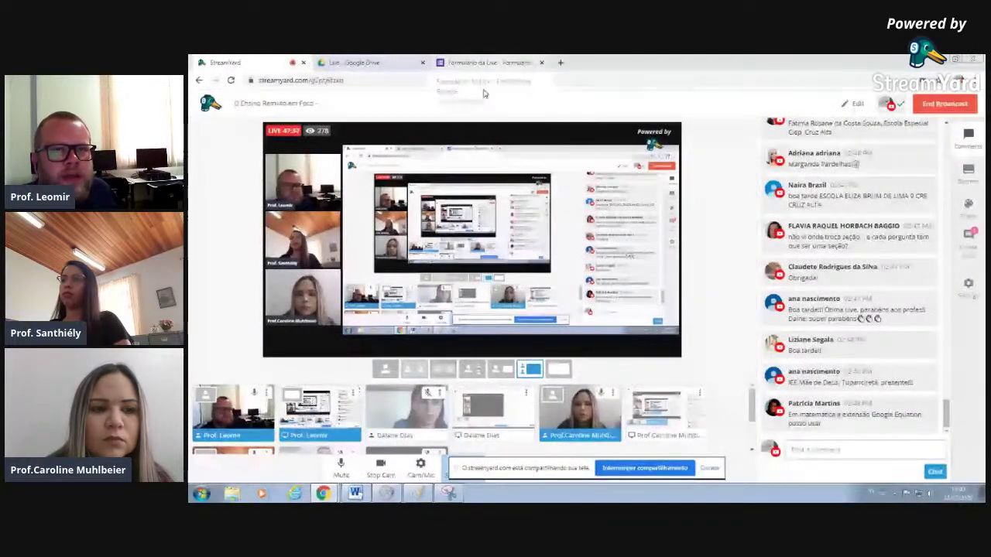
Switch to the Formulário da Live form and open the G Suite Marketplace of add-ons (Complementos) for it.
click(488, 63)
scroll(820, 213, up, 3)
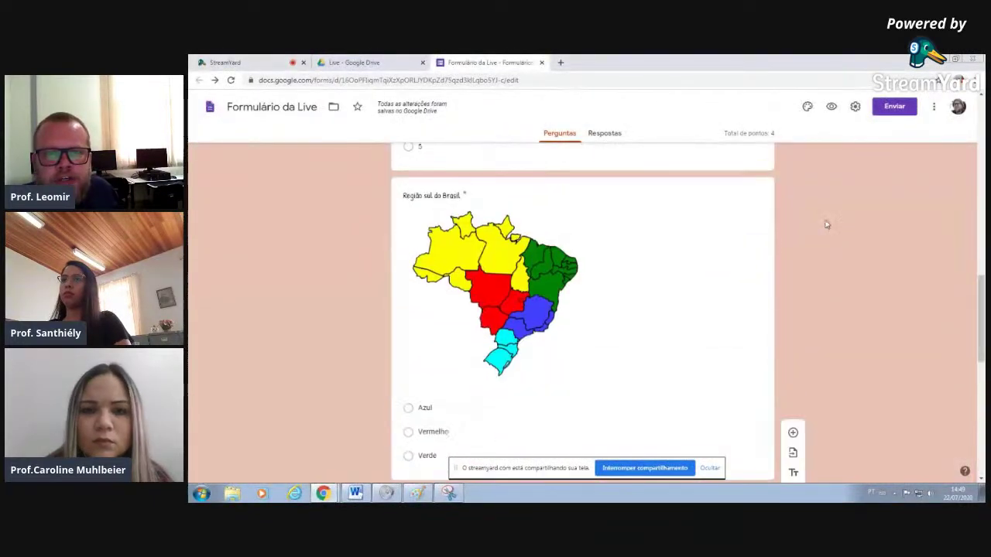
scroll(826, 224, up, 4)
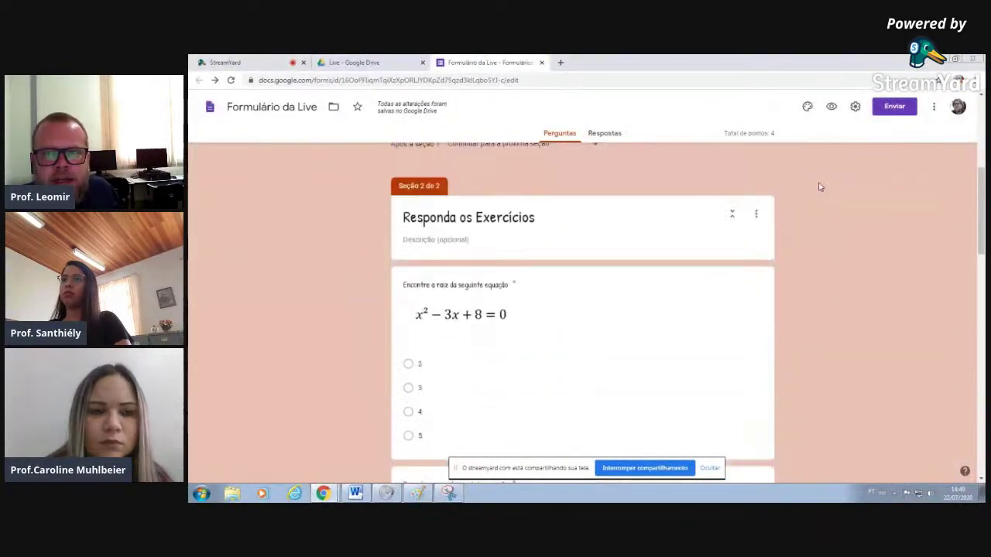
click(933, 107)
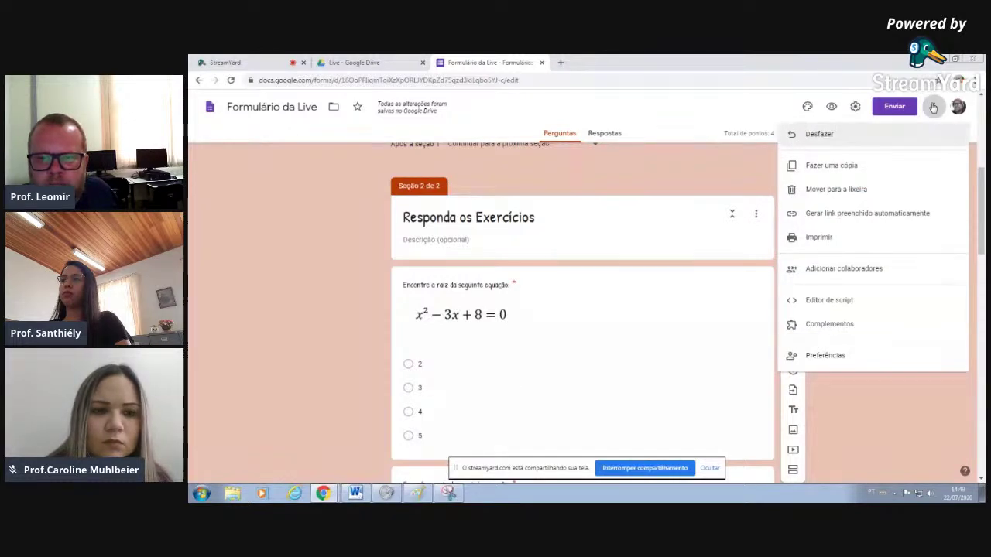
click(851, 334)
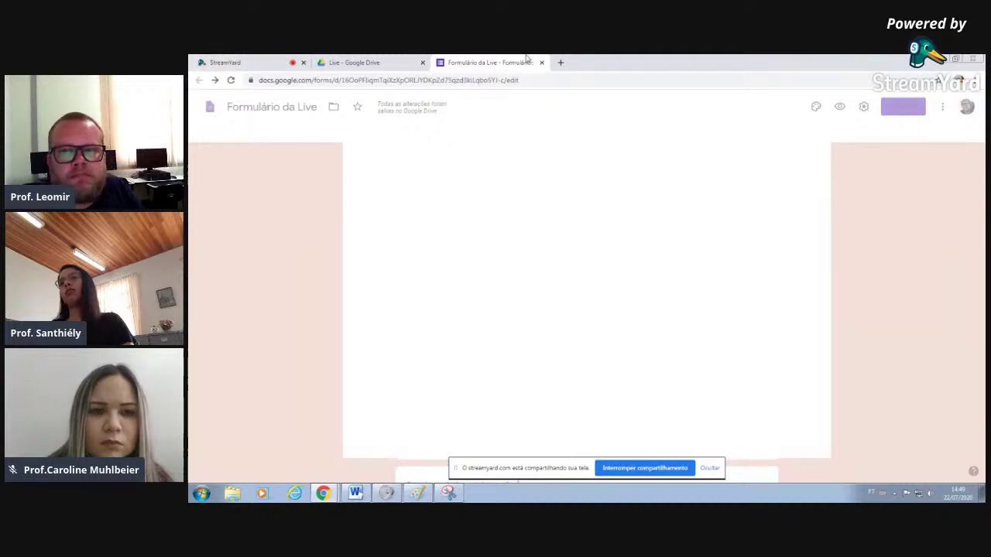
click(250, 61)
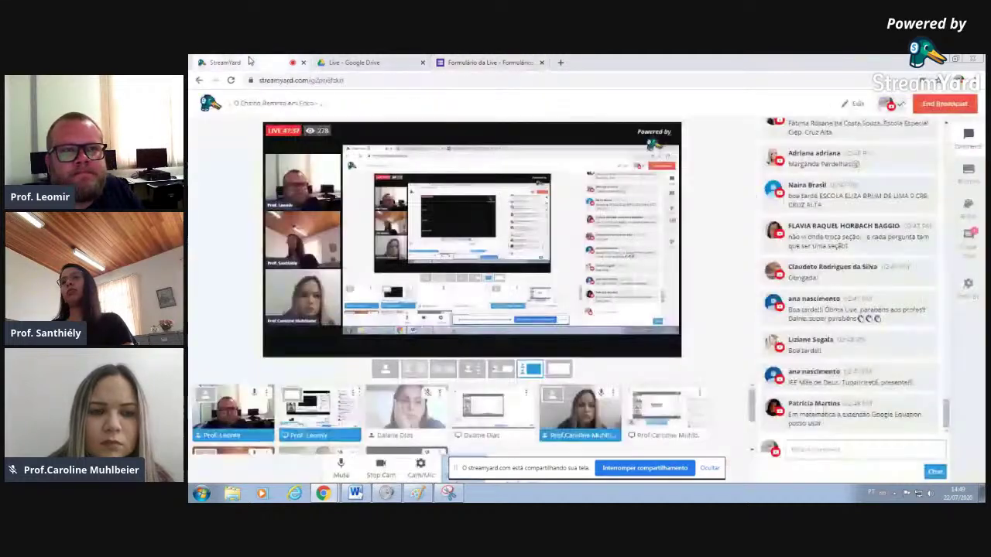
click(476, 62)
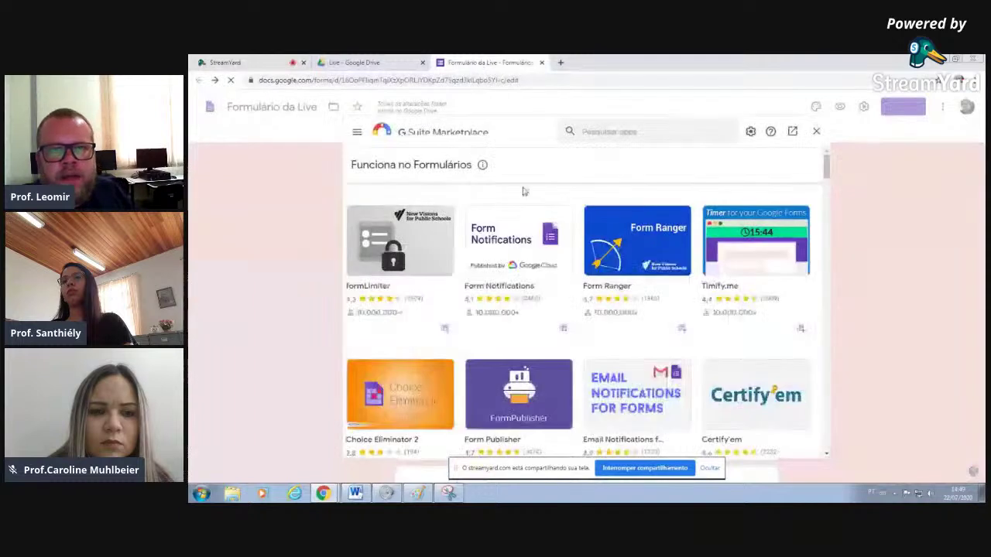
Search the G Suite Marketplace for "equati".
click(598, 133)
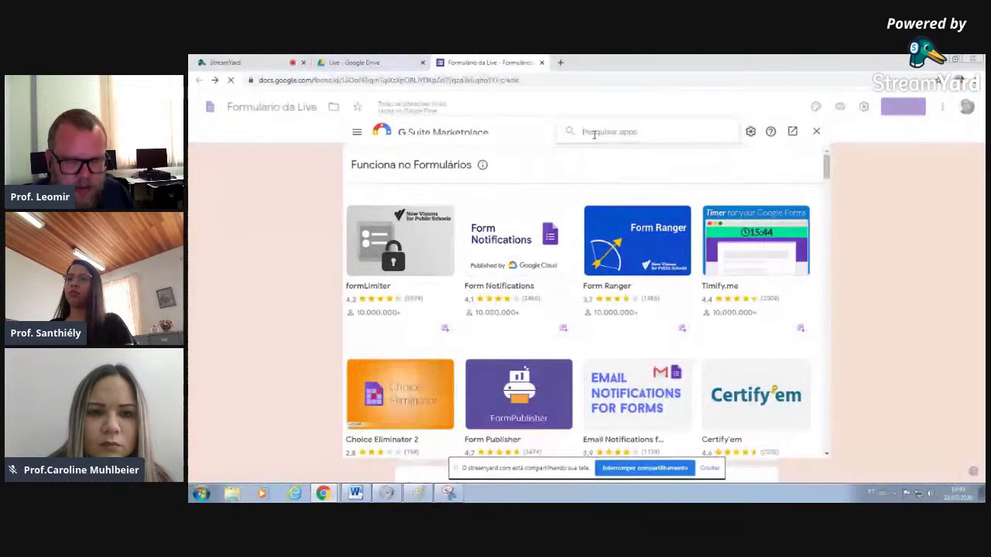
text(ed)
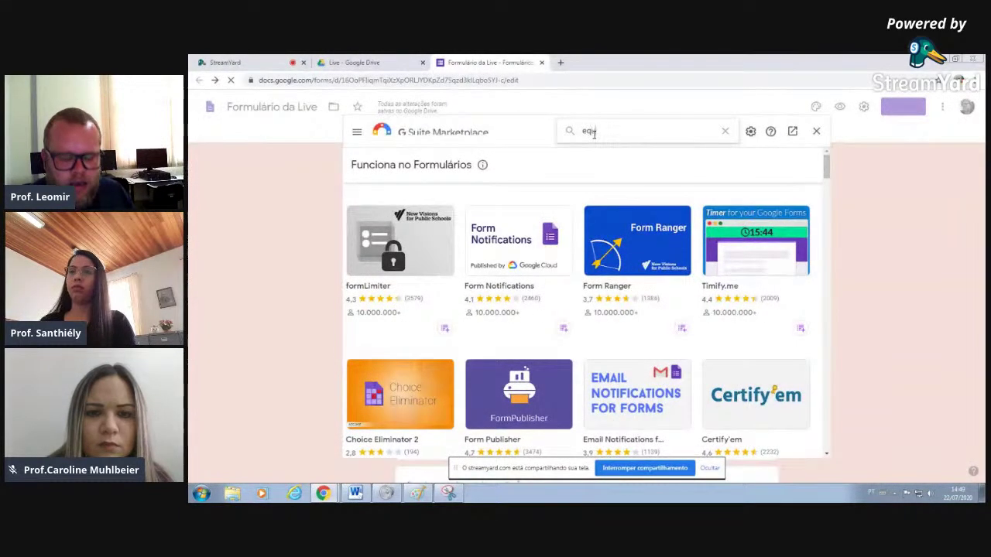
text(ual)
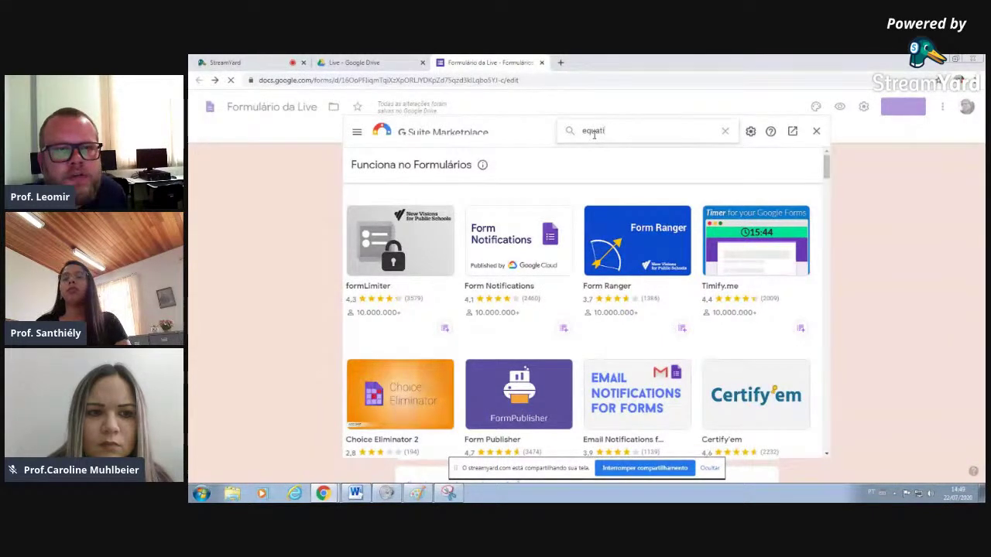
key(Return)
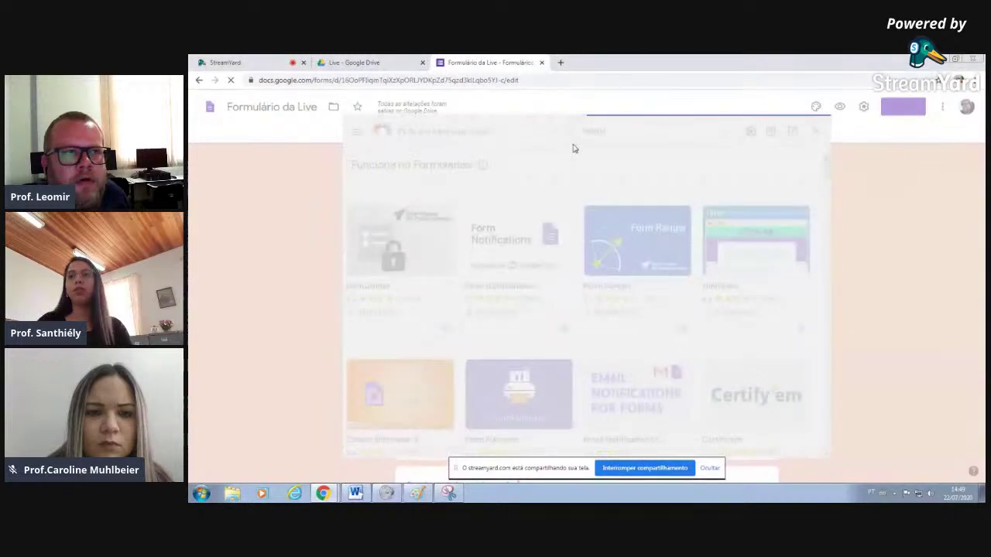
Return to the StreamYard studio and hand the live view over to the other presenter's shared screen.
click(261, 62)
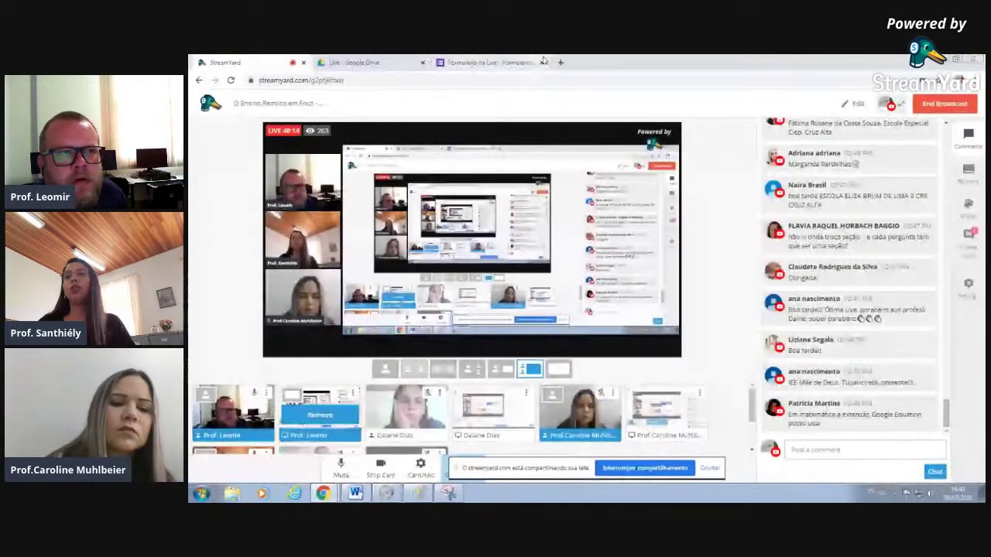
click(468, 62)
key(ctrl+w)
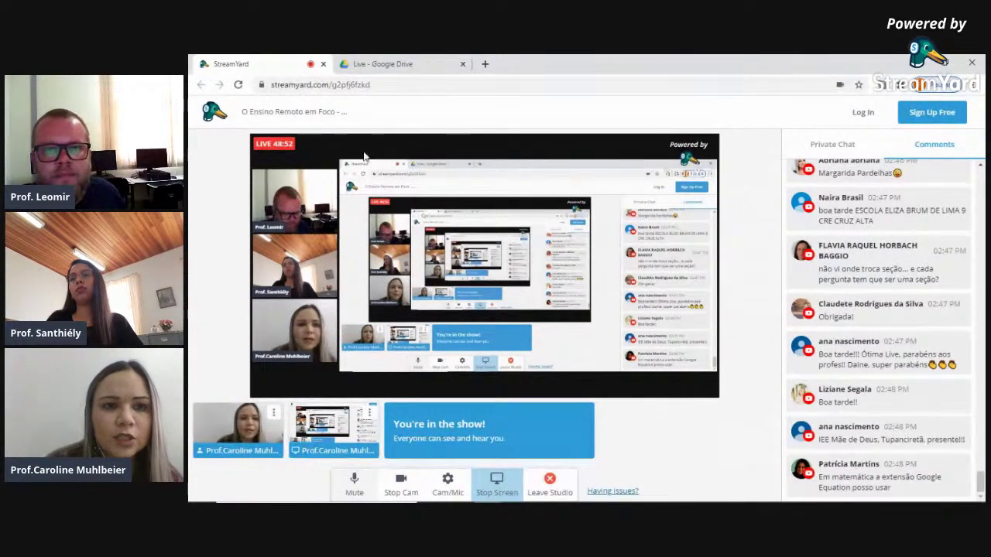
Open the Formulário da Live form from the Live folder in Google Drive.
click(408, 67)
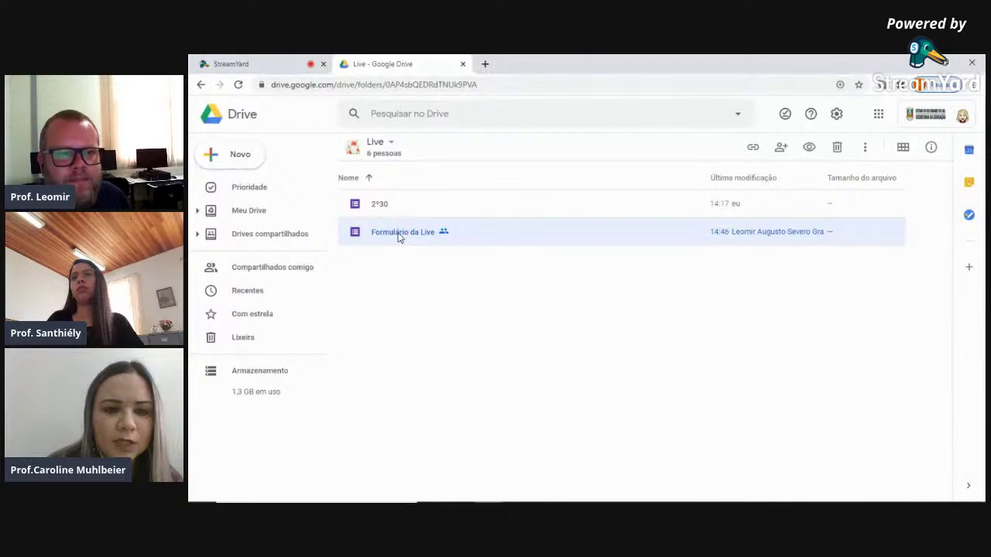
double_click(399, 234)
click(288, 64)
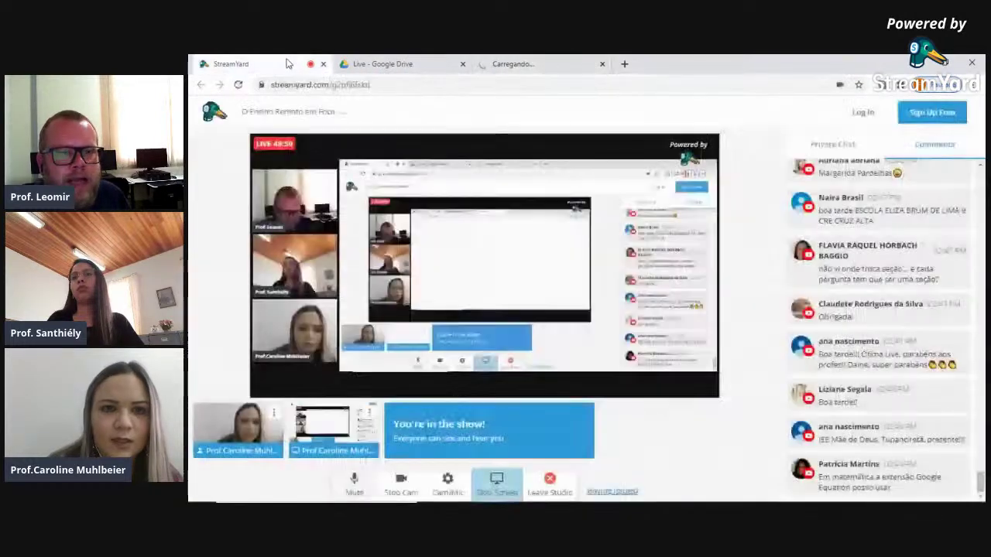
click(496, 68)
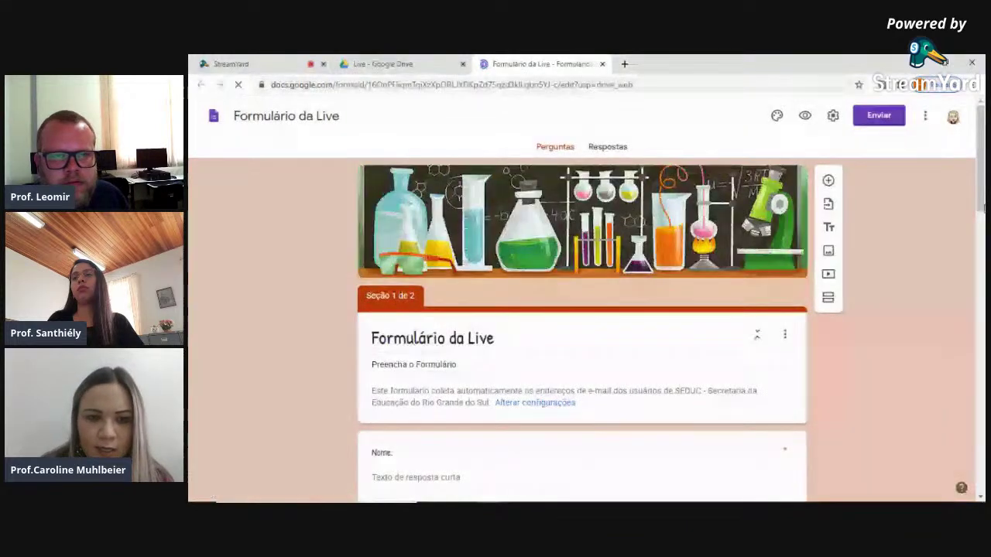
Add a new section between the form's header and the Nome question, and look over the resulting section structure.
scroll(985, 205, down, 3)
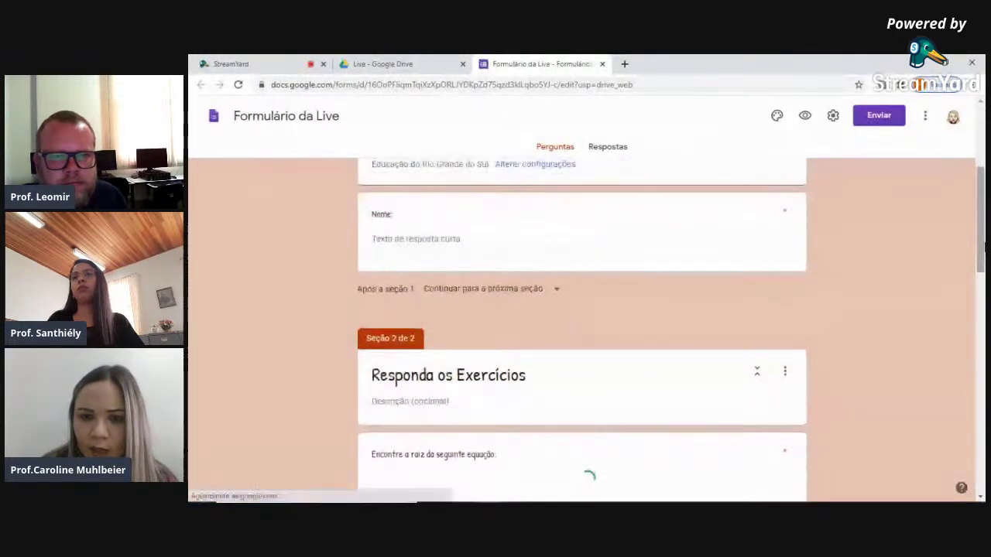
scroll(843, 271, down, 2)
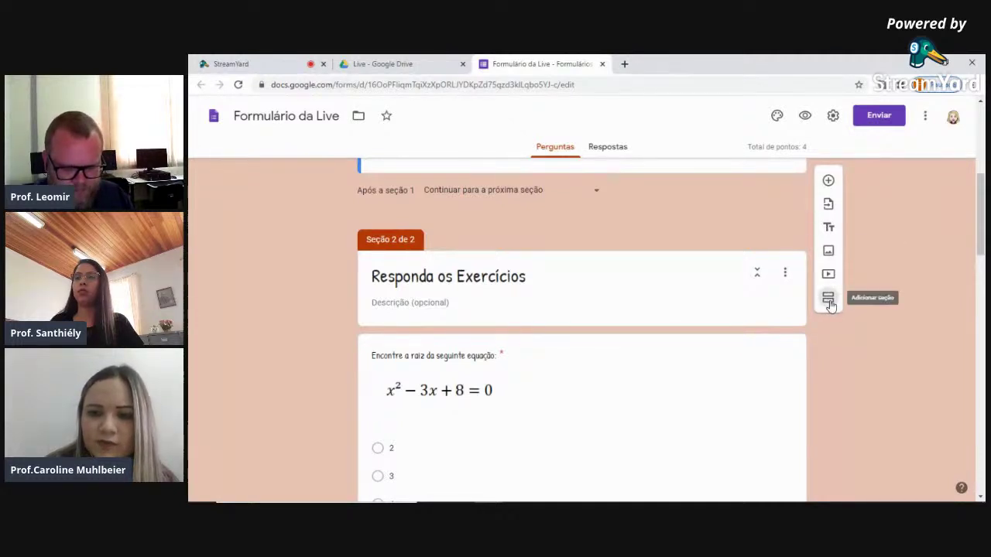
click(828, 298)
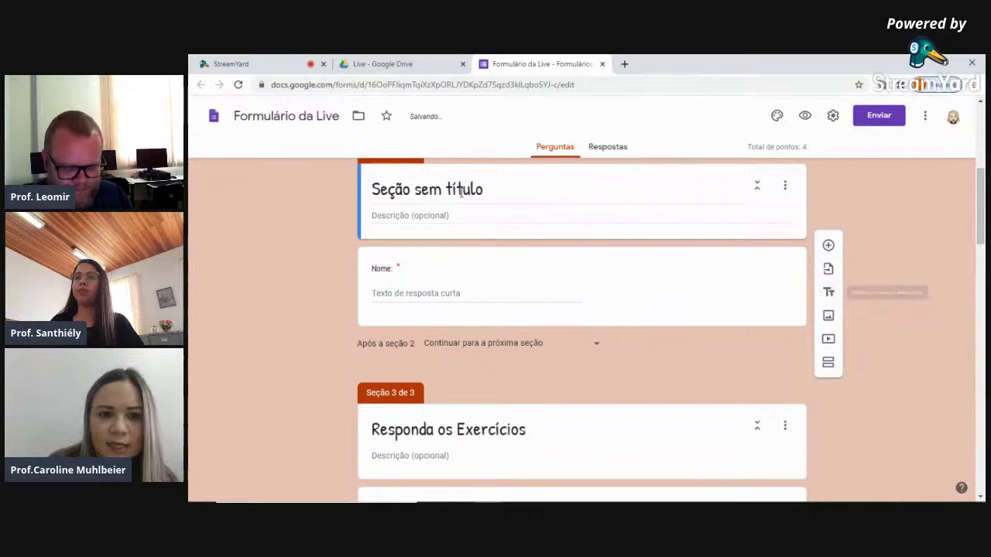
scroll(460, 194, up, 2)
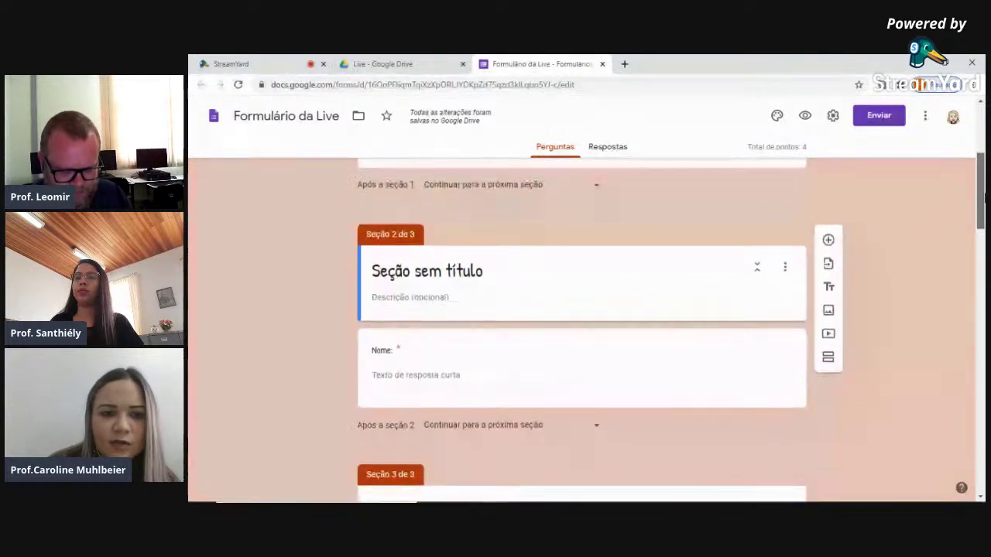
scroll(573, 277, down, 1)
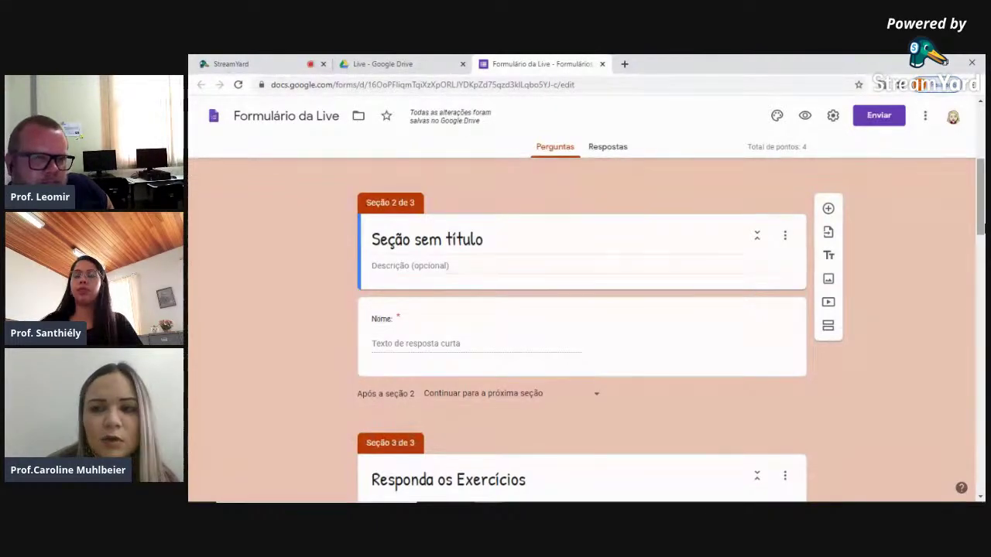
scroll(979, 180, up, 4)
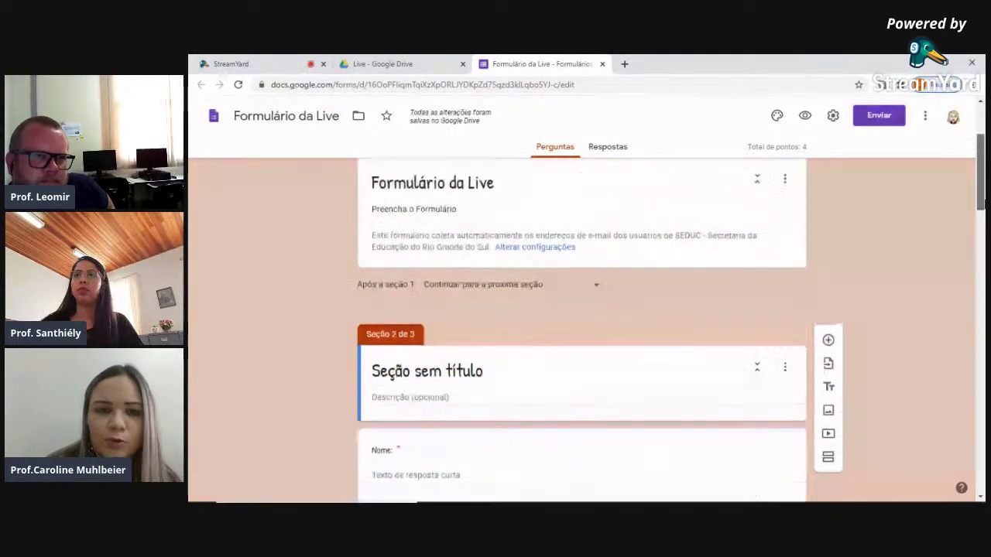
drag(980, 179, 980, 199)
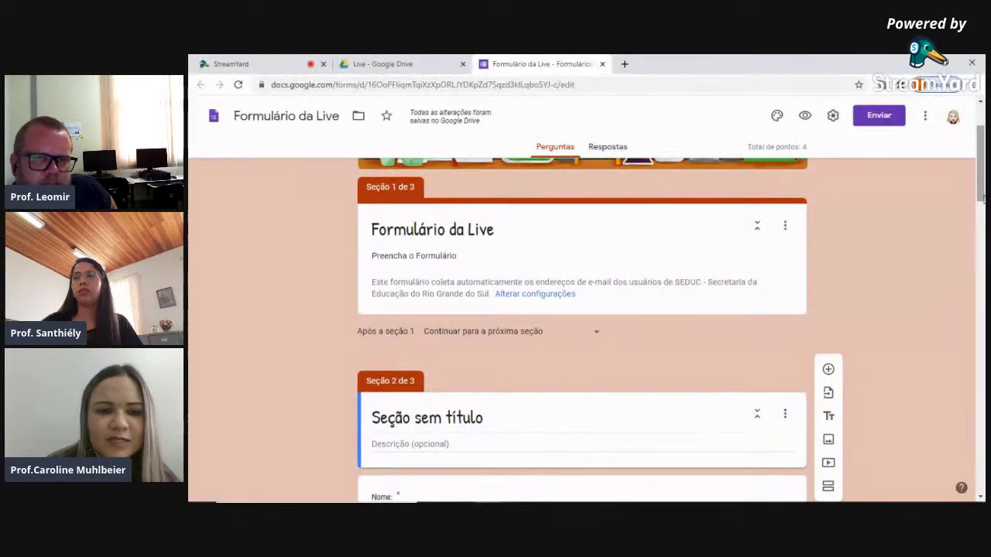
scroll(912, 255, down, 3)
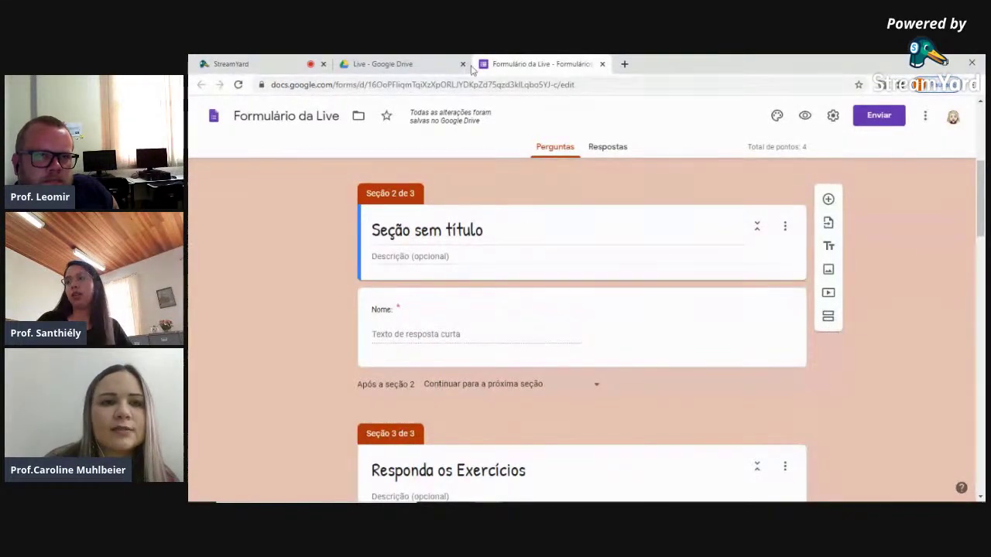
Switch to the StreamYard studio and add the host's shared screen back to the live stream.
click(267, 62)
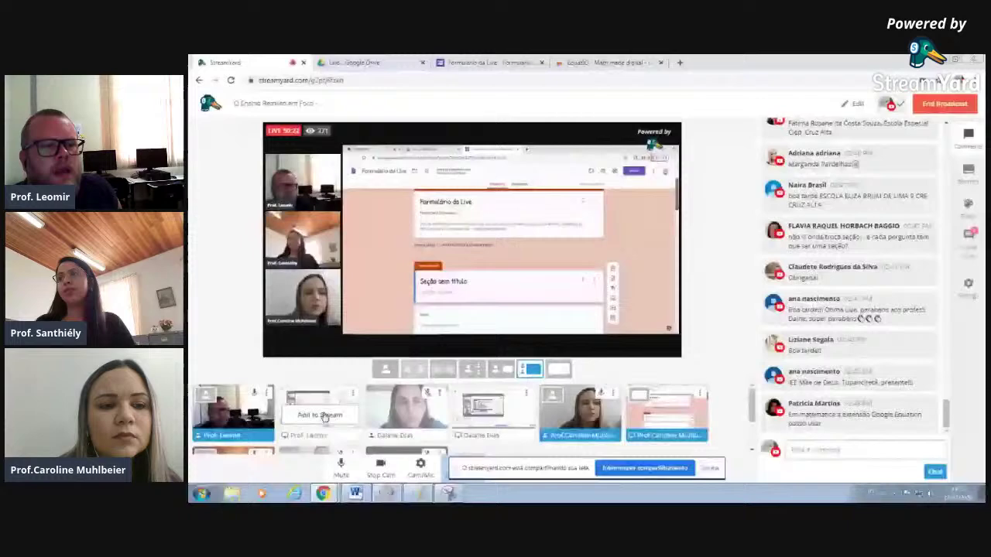
click(319, 415)
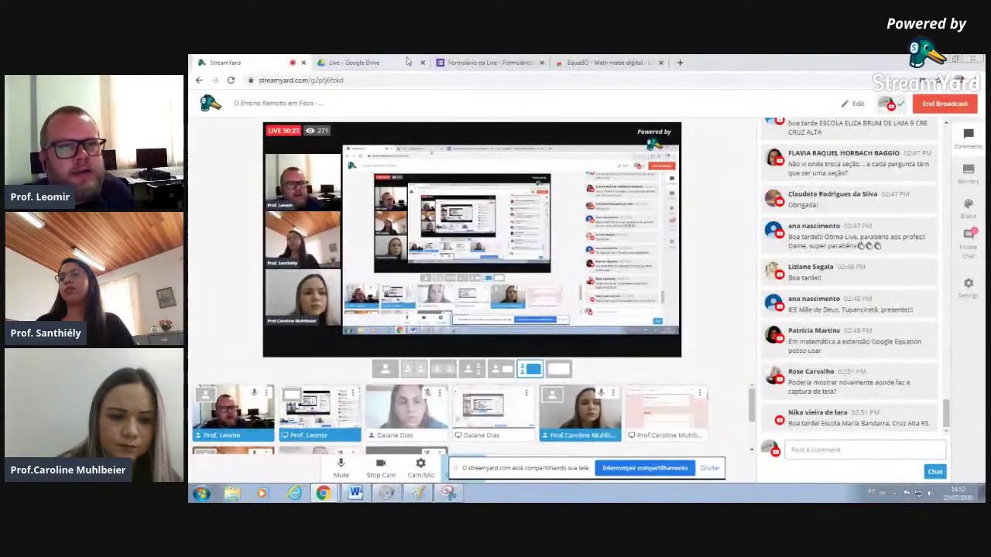
Look at the Hypatia add-on page, switch to the EquatIO - Math made digital page and add that extension to Chrome.
click(480, 62)
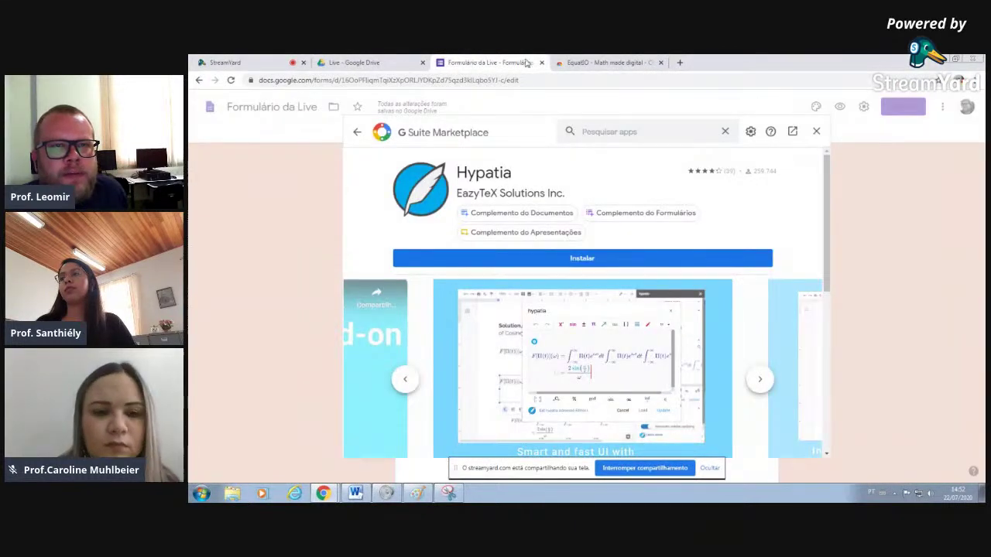
click(582, 62)
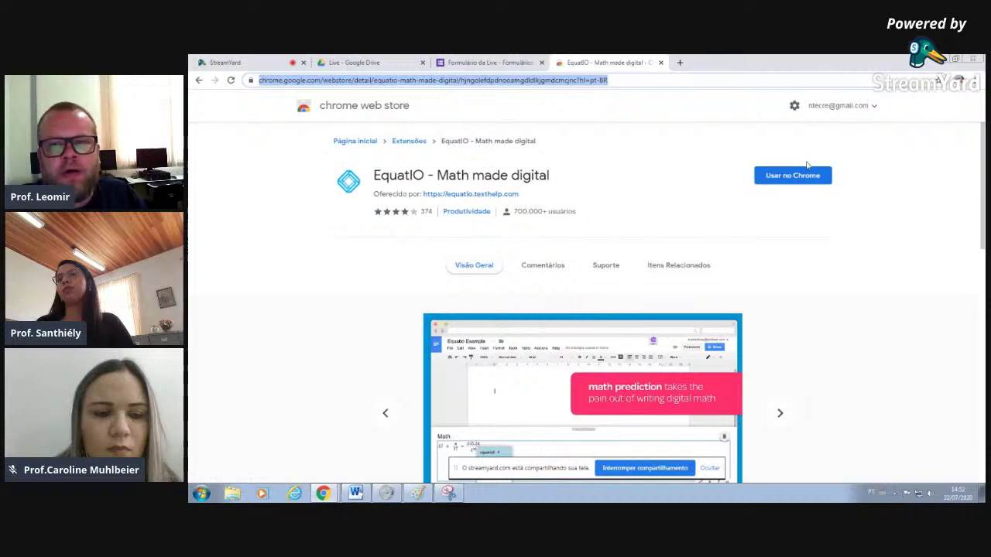
click(802, 186)
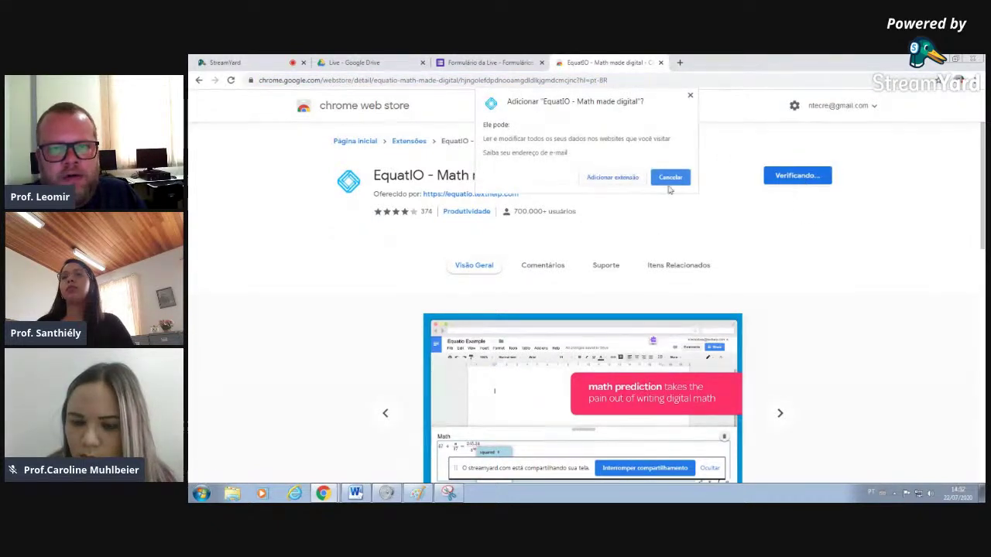
click(612, 177)
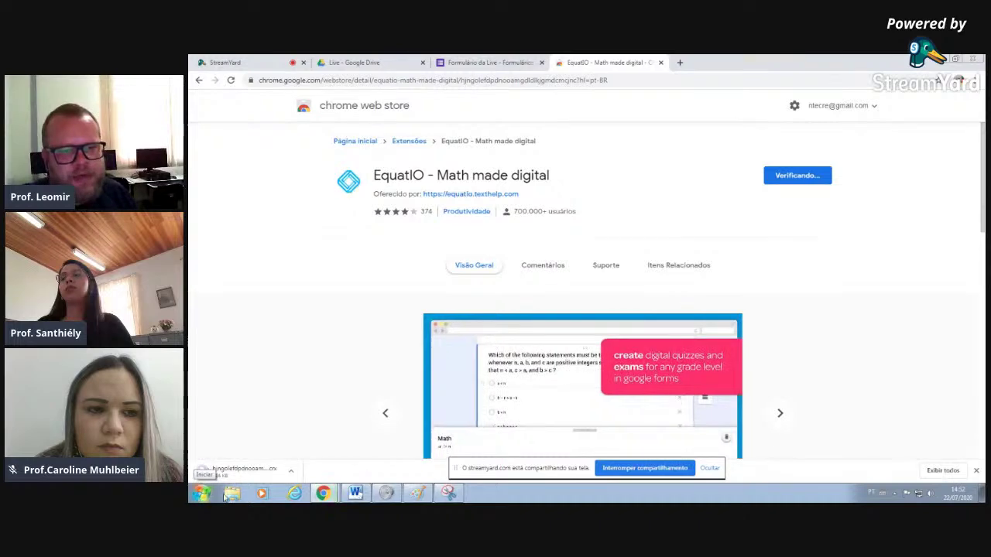
Close the open Ferramenta de Captura window and expand the Acessórios folder in the computer's list of all programs.
right_click(449, 490)
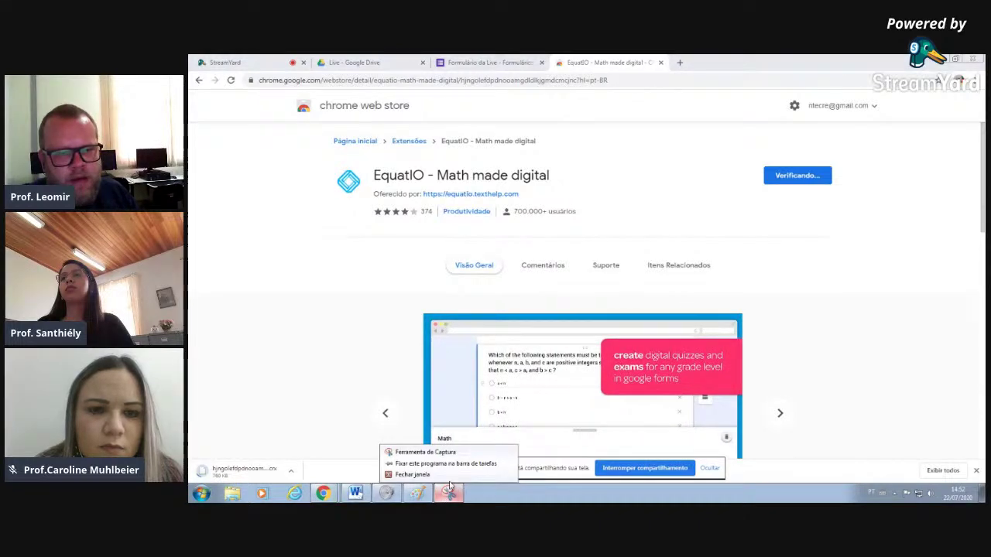
click(412, 474)
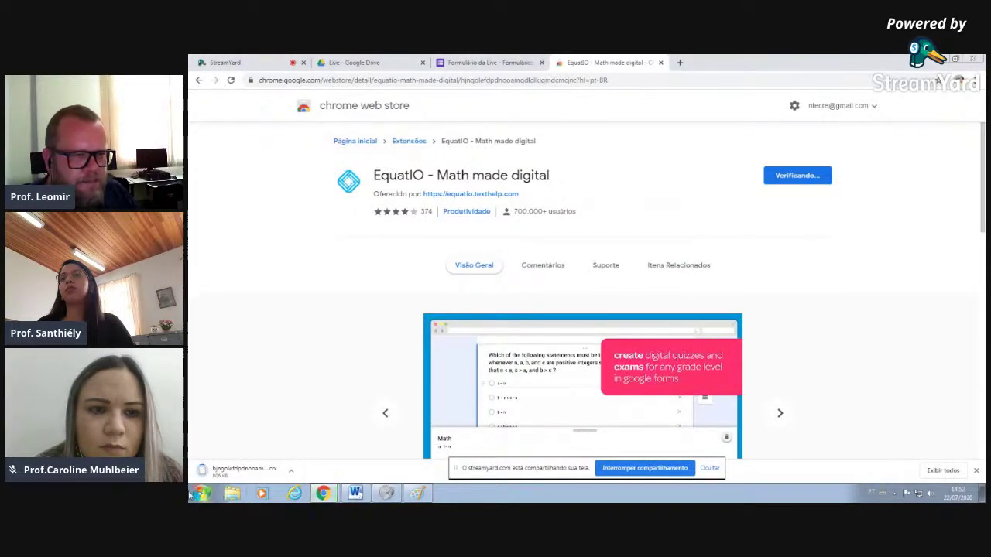
click(193, 494)
click(221, 451)
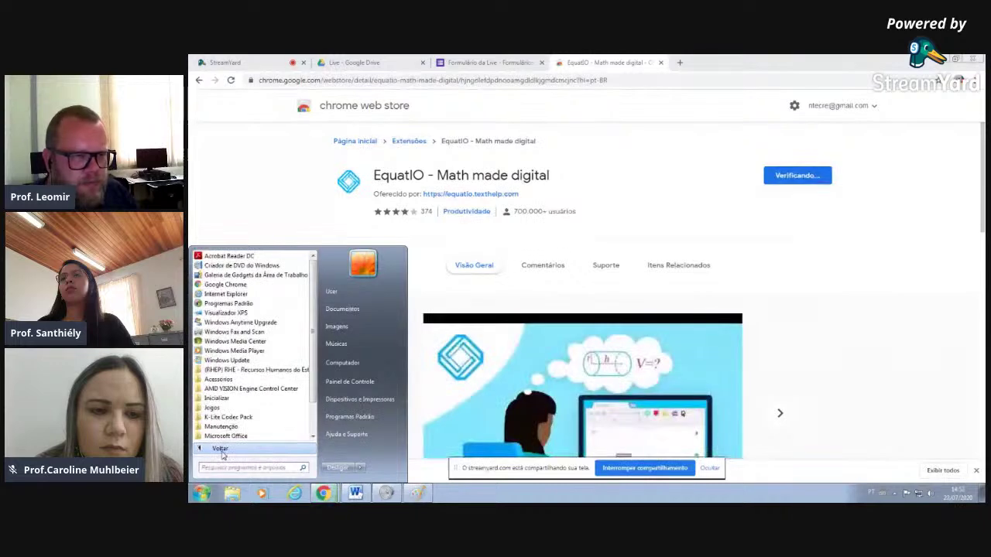
click(220, 379)
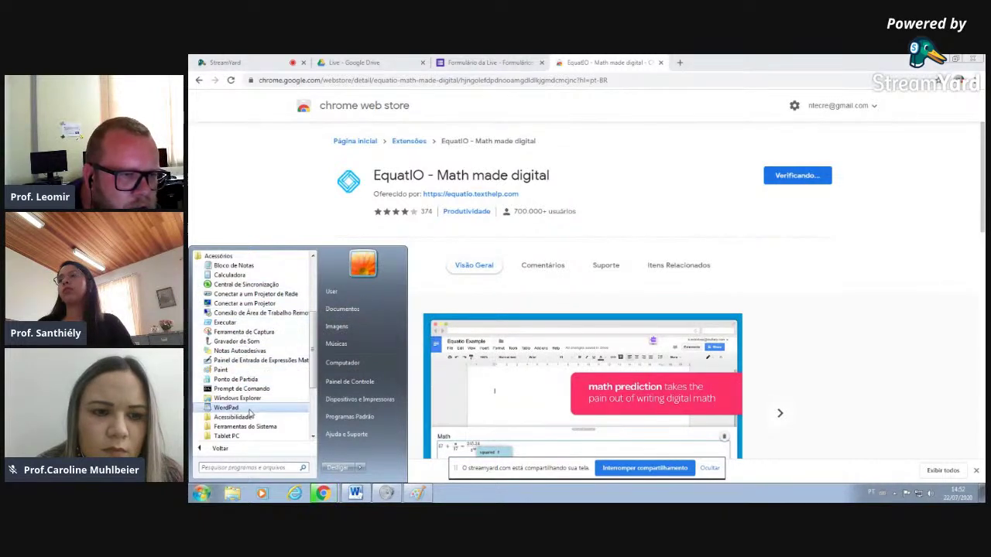
Look through the program folders, including Ferramentas do Sistema, Acessibilidade, Inicializar, Manutenção and Microsoft Office, for the screen capture tool.
scroll(246, 418, down, 2)
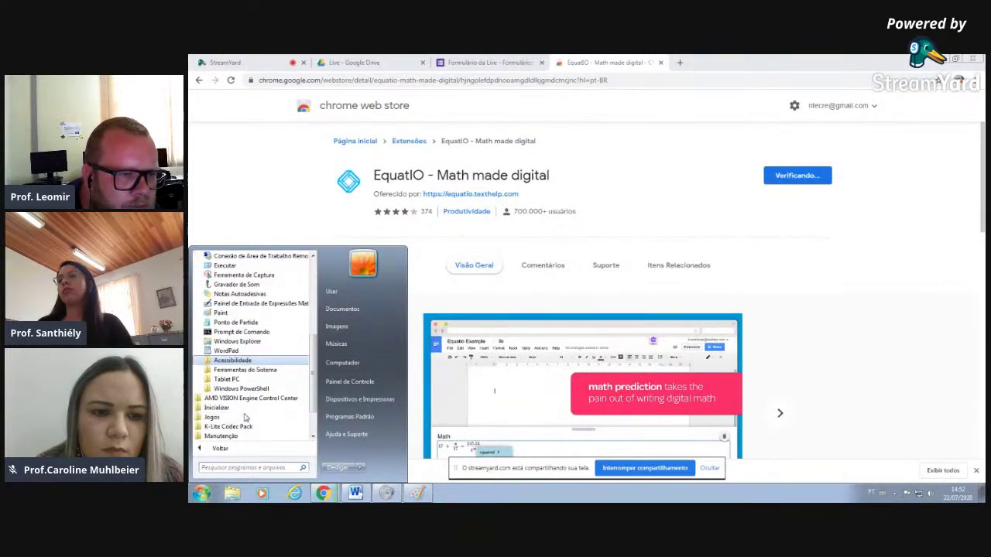
click(255, 372)
scroll(255, 371, down, 3)
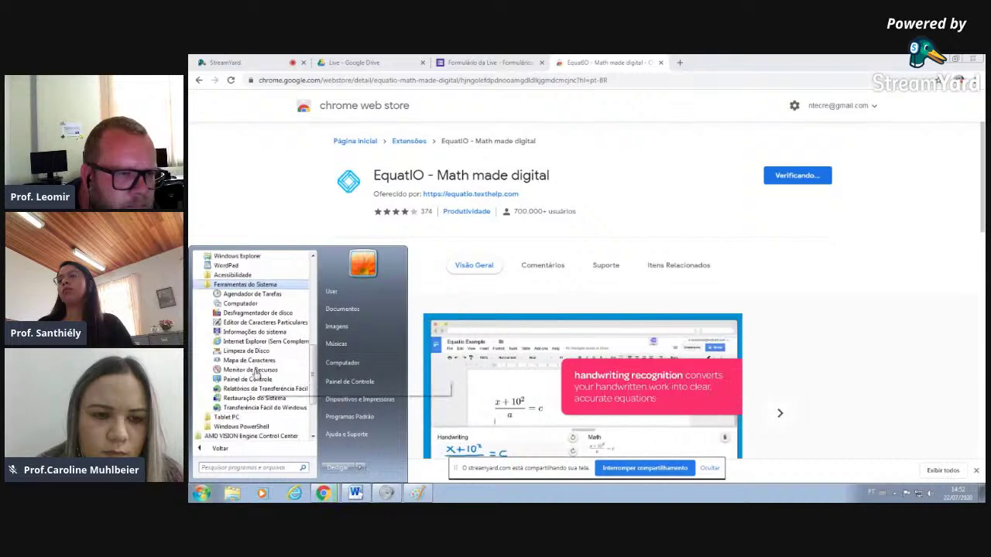
scroll(256, 372, up, 3)
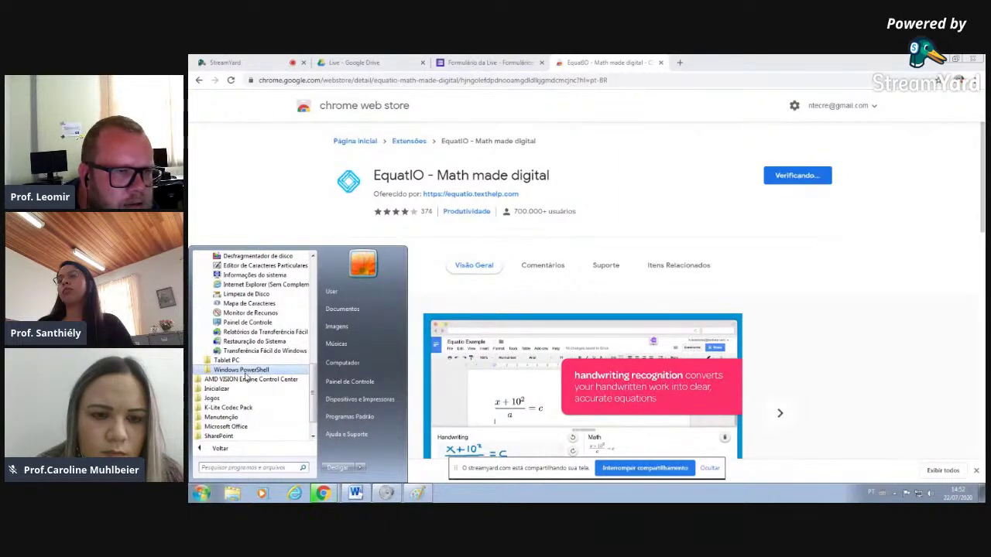
click(230, 304)
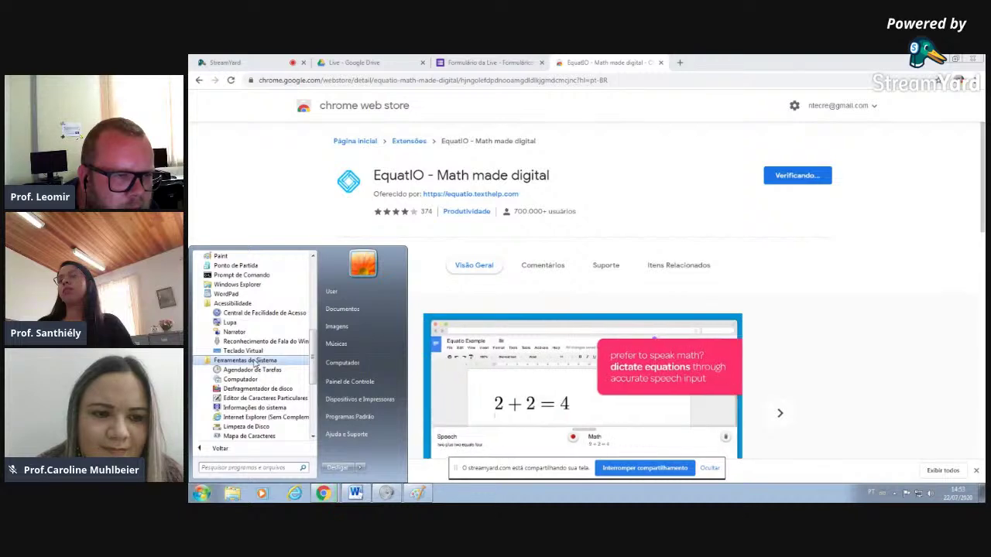
scroll(255, 356, down, 2)
scroll(255, 363, down, 1)
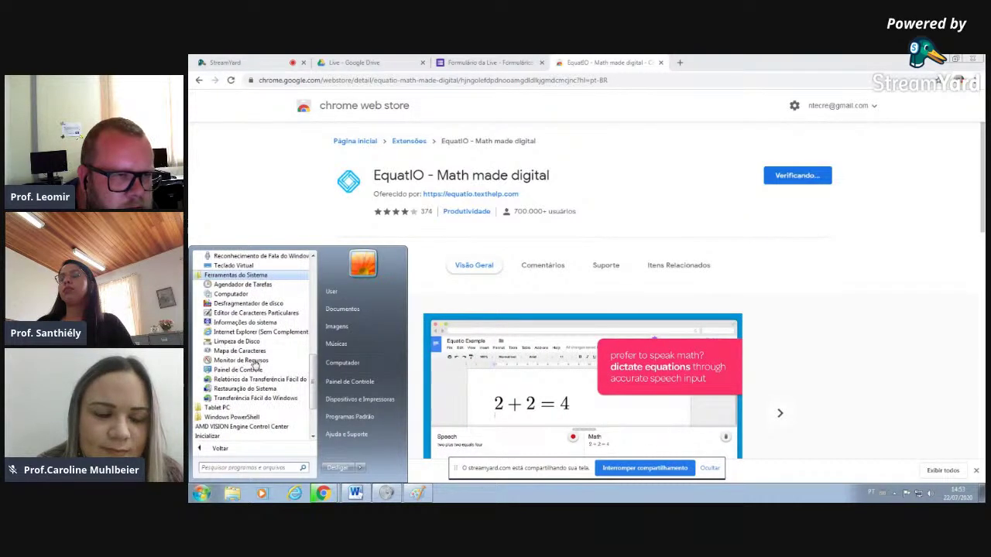
scroll(255, 364, down, 3)
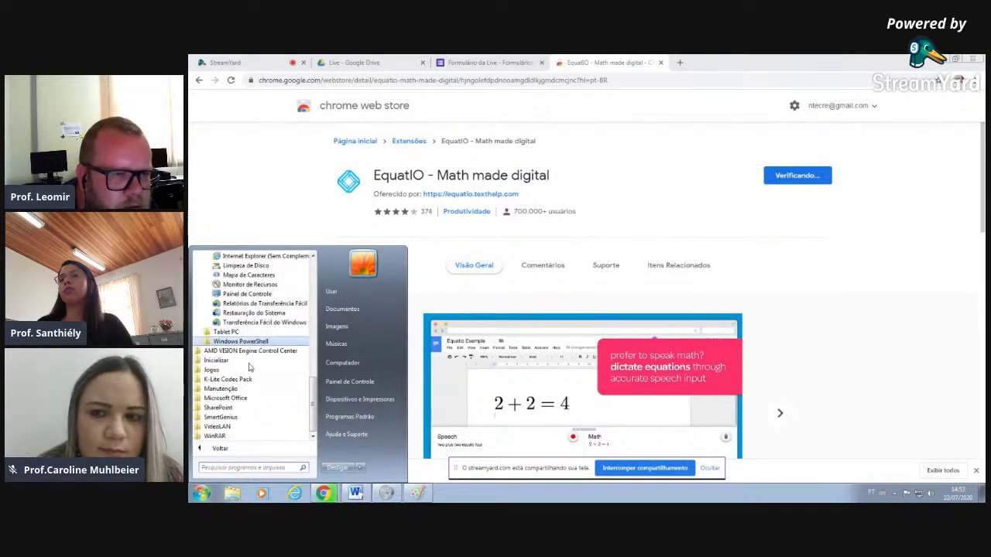
click(248, 362)
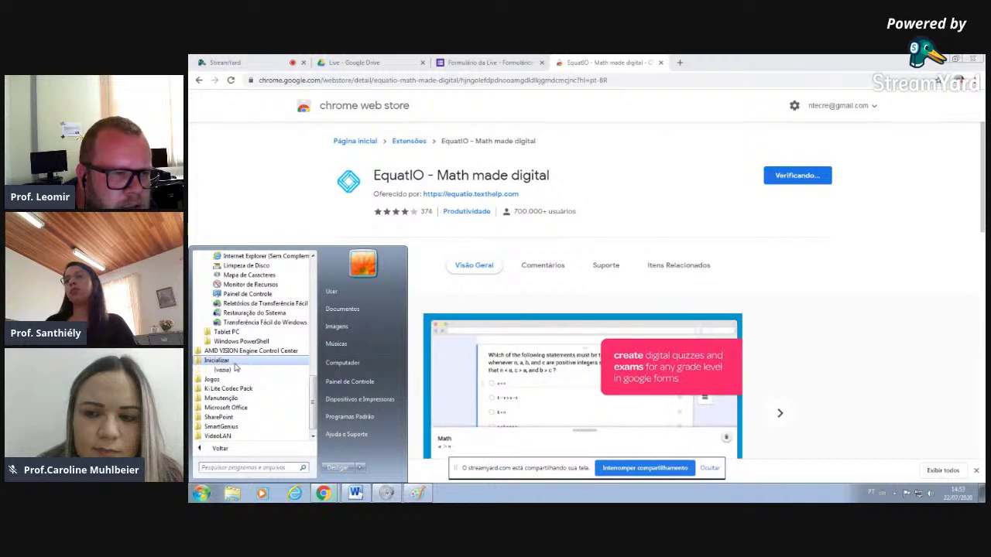
click(226, 398)
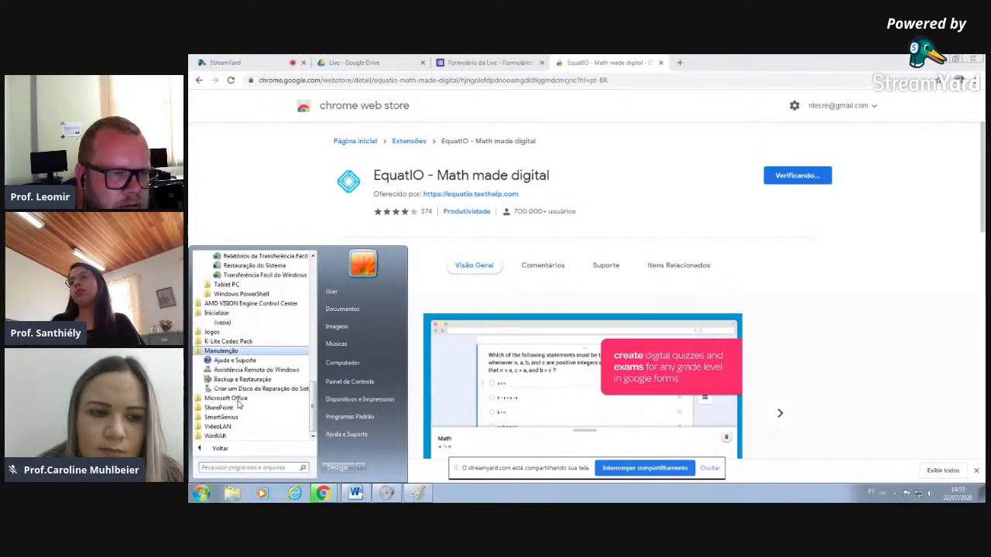
click(237, 398)
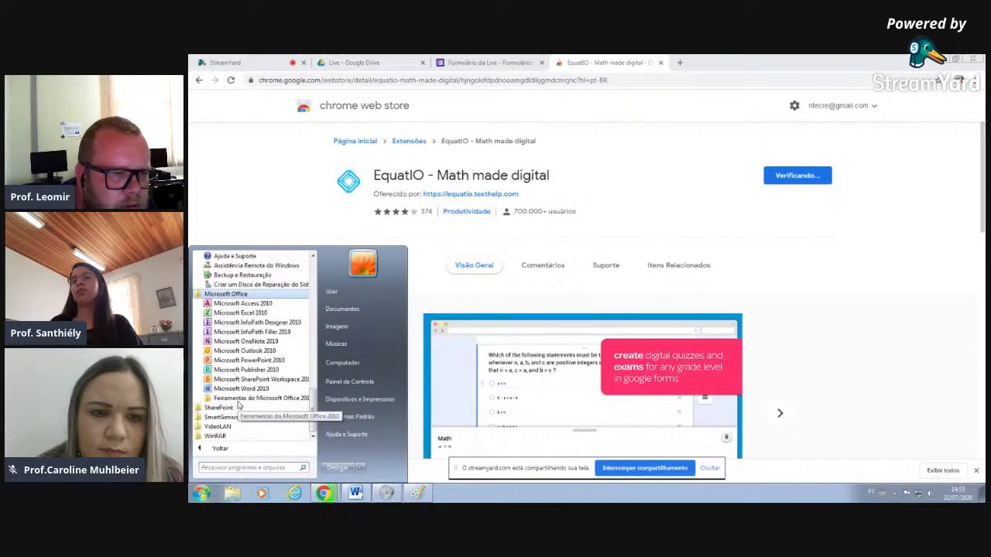
Open Ferramenta de Captura by searching the computer's programs for "ferra", and capture most of the EquatIO store page.
click(244, 467)
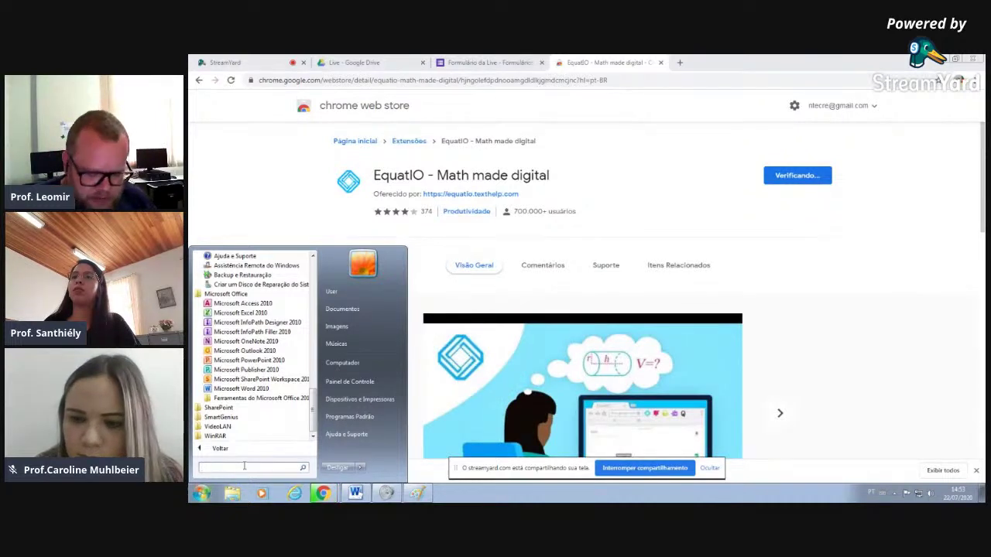
text(ferra)
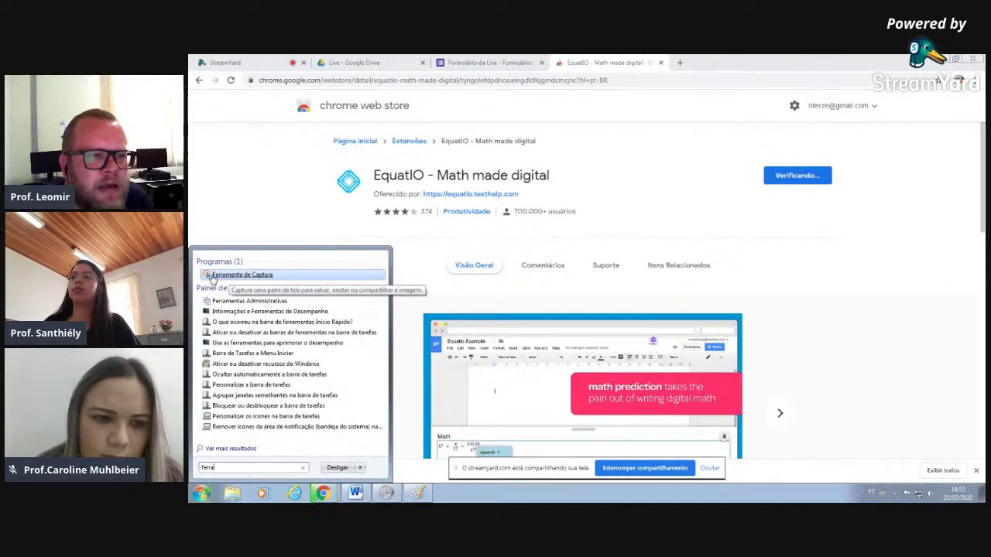
click(236, 277)
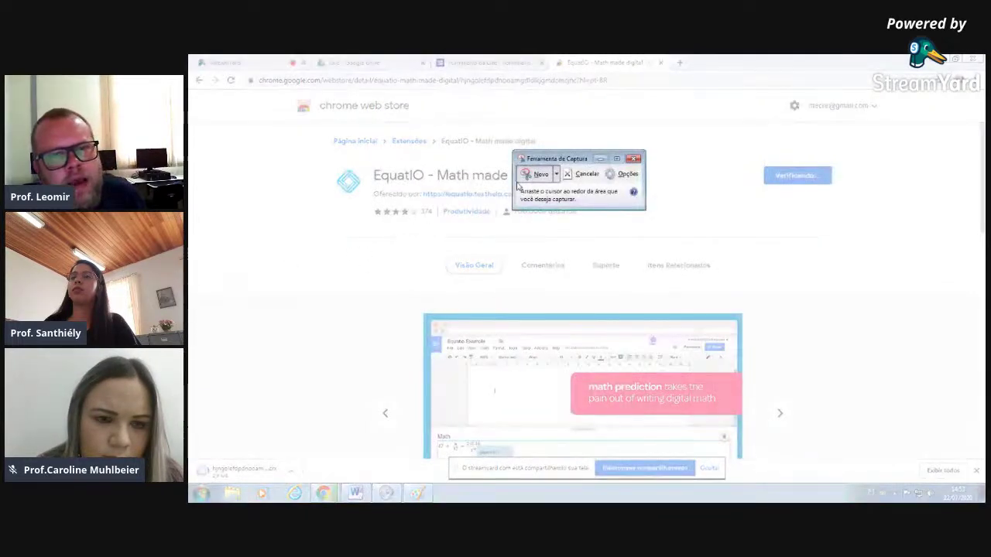
drag(295, 113, 968, 422)
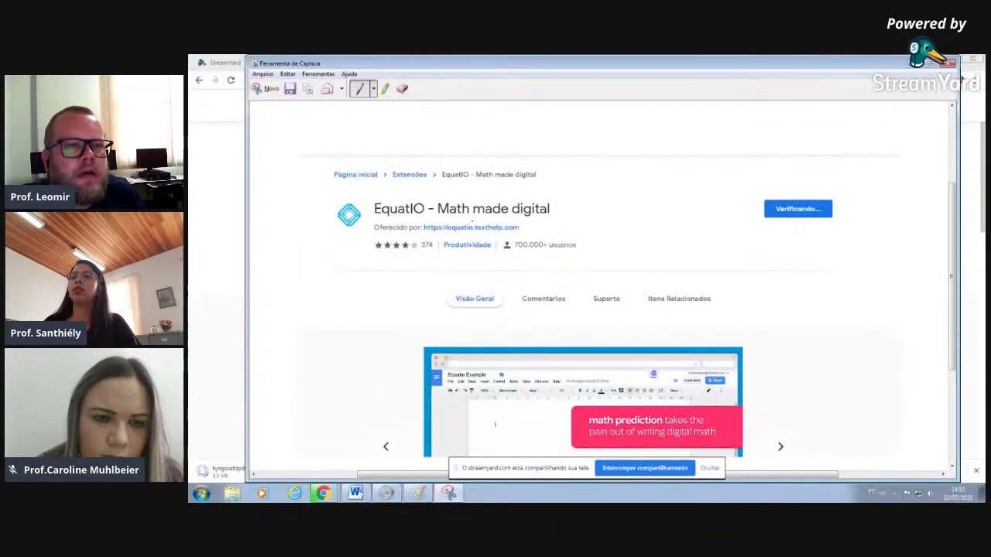
Check the viewer comments in the StreamYard studio and the installation progress on the EquatIO extension page.
click(208, 65)
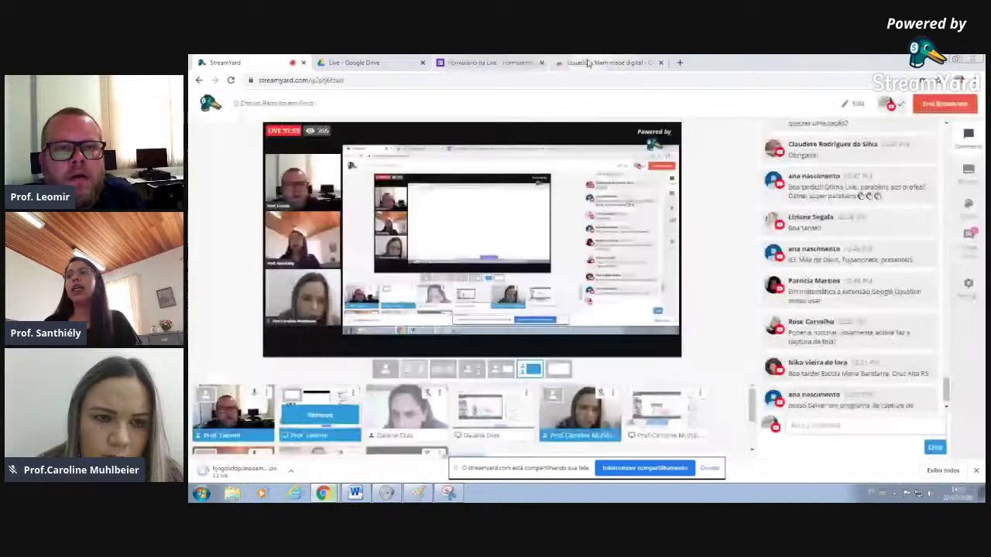
click(588, 63)
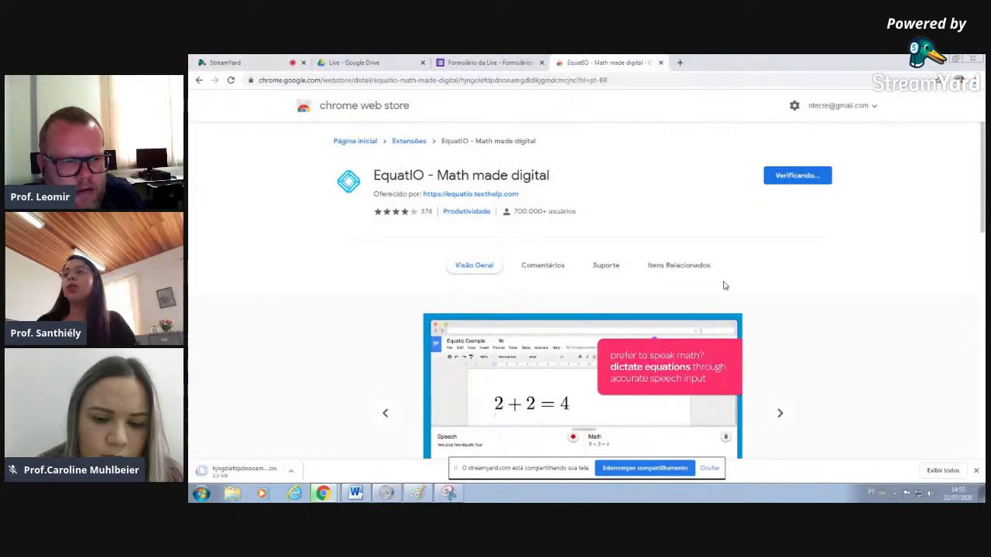
click(230, 62)
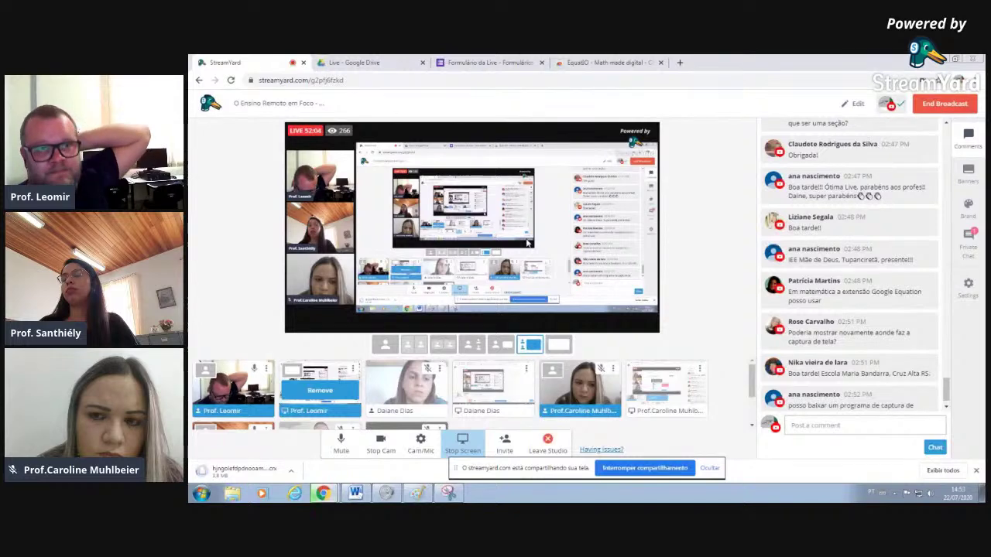
Switch to Google Drive, open Meu Drive and look over its options for new items and file upload, without uploading anything.
click(387, 62)
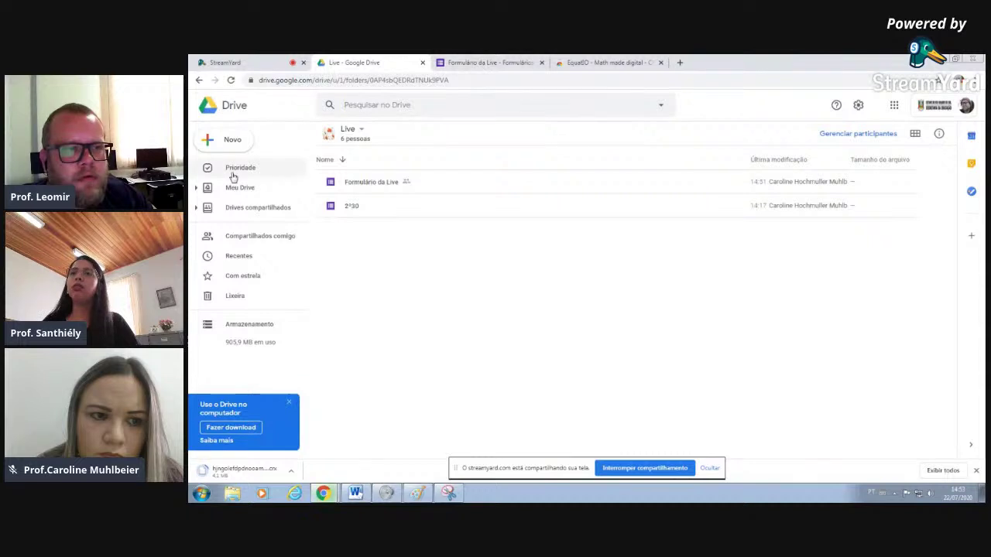
click(272, 191)
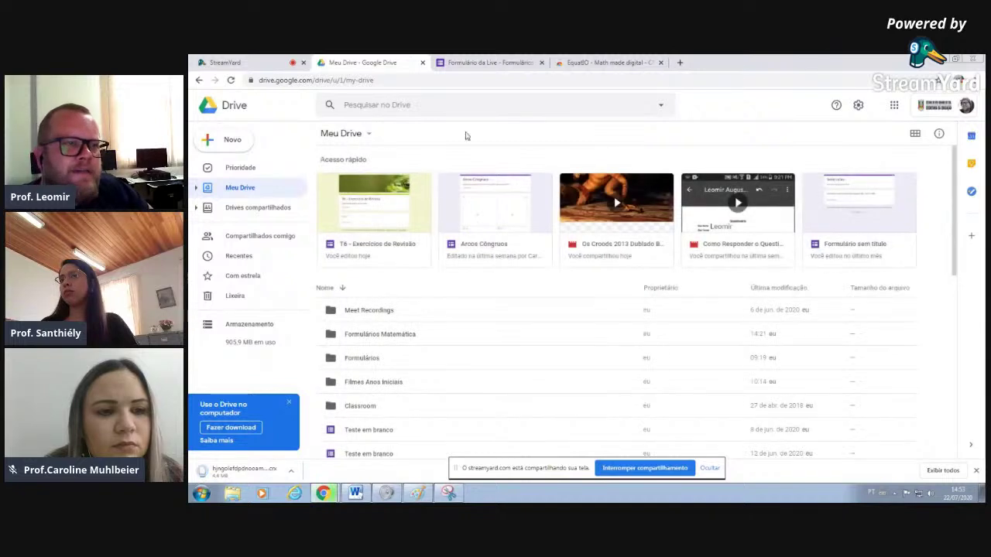
click(232, 139)
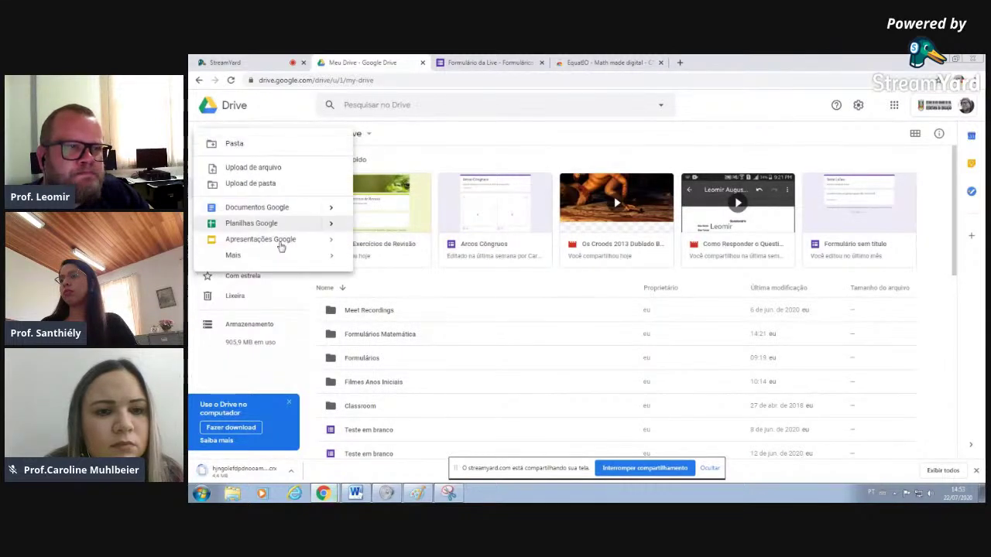
mouse_move(334, 262)
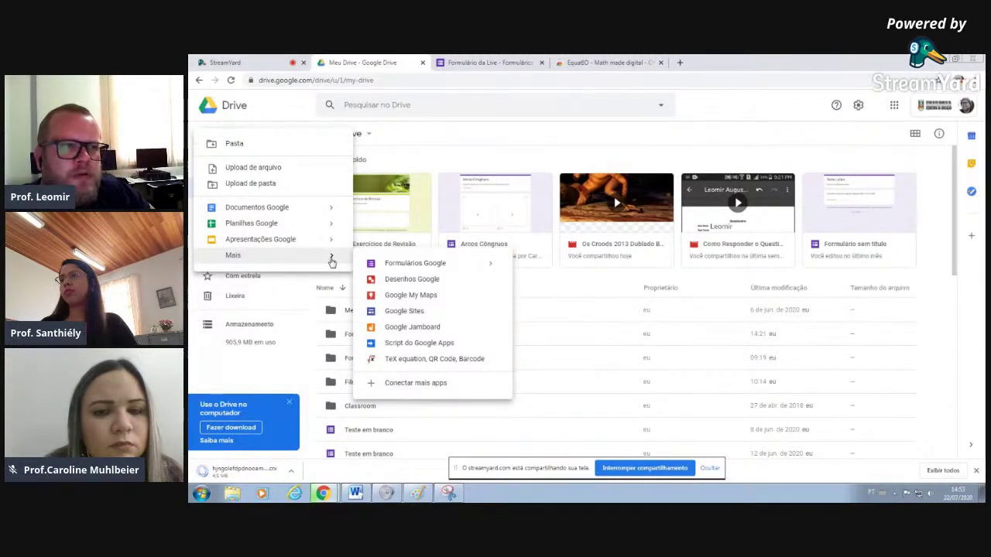
click(265, 170)
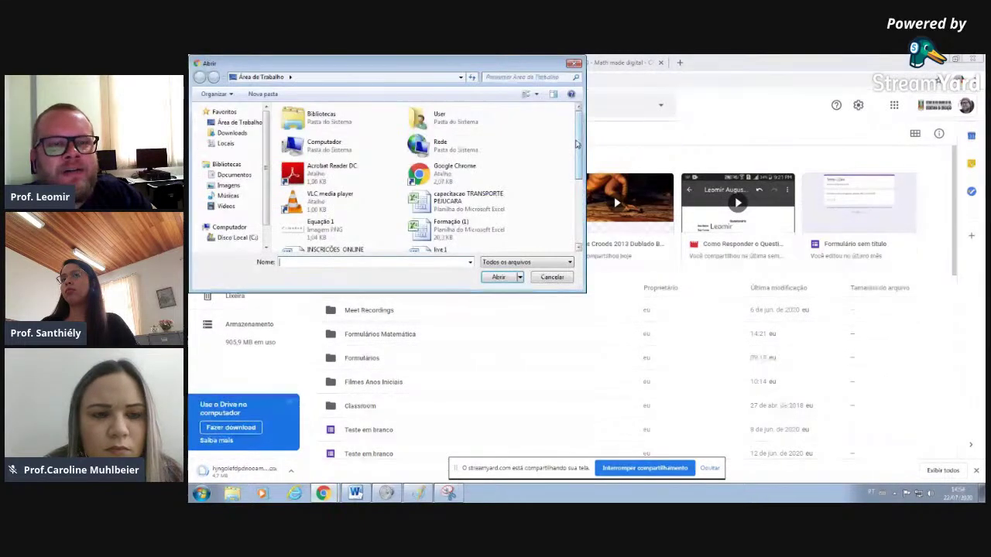
click(551, 277)
Return to the StreamYard studio and read the latest viewer comment about downloading an image capture program.
key(ctrl+1)
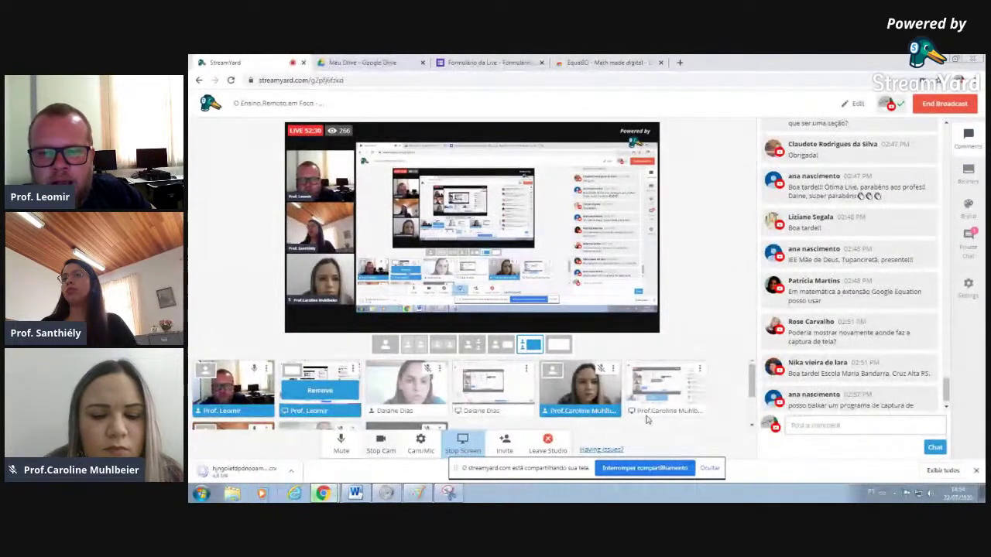
scroll(851, 372, down, 1)
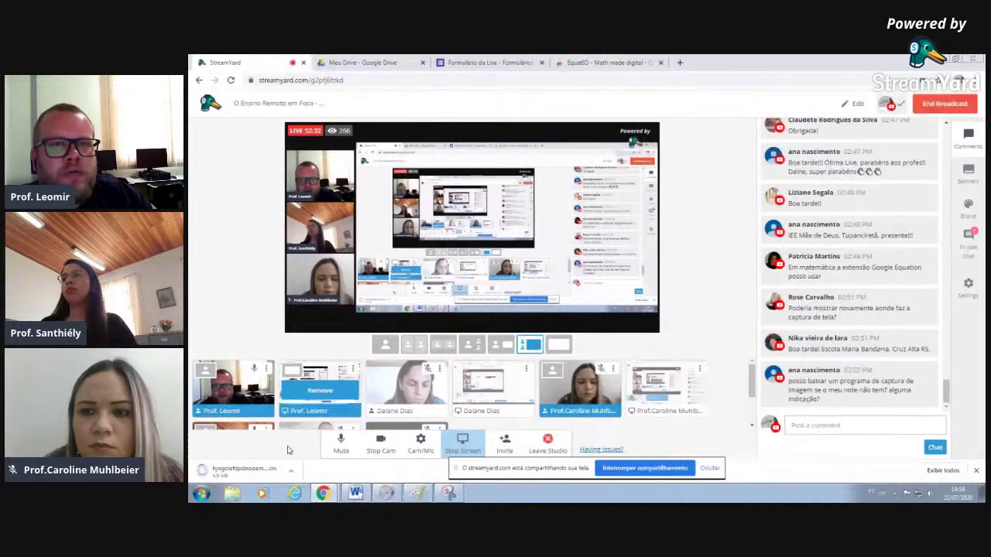
Leave the StreamYard studio and open a new browser tab ready for a web search.
click(607, 62)
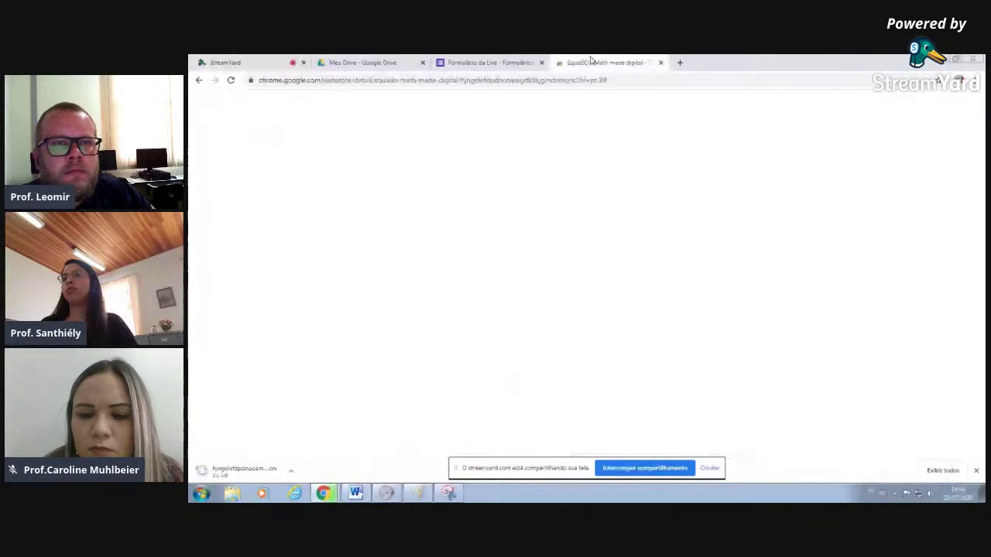
key(ctrl+t)
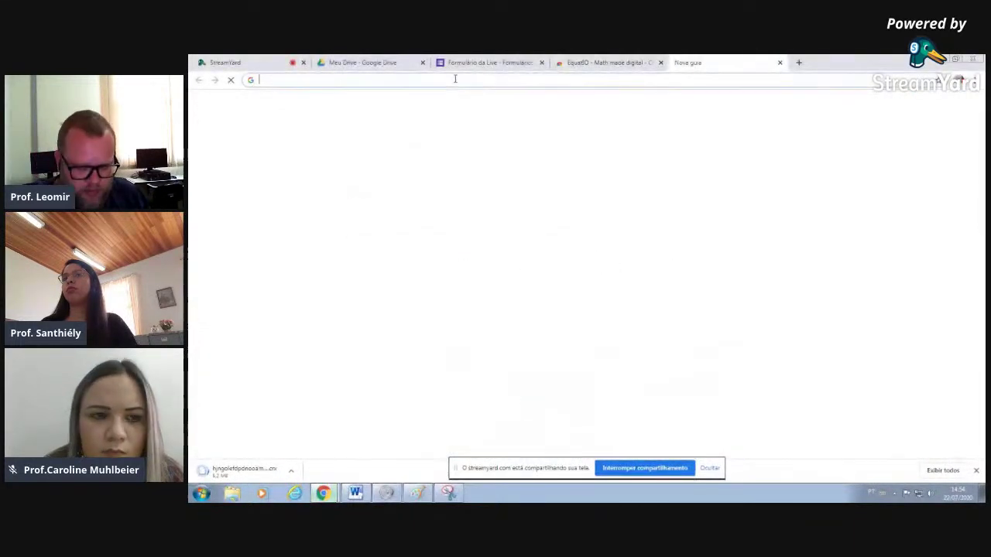
click(452, 80)
text(ferram)
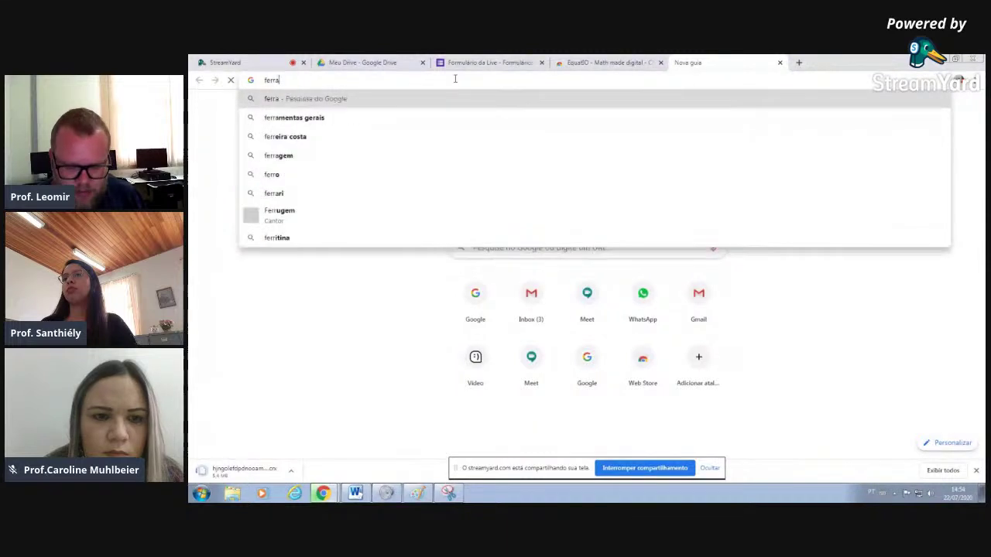
key(BackSpace)
key(BackSpace)
key(BackSpace)
key(BackSpace)
key(BackSpace)
key(BackSpace)
key(BackSpace)
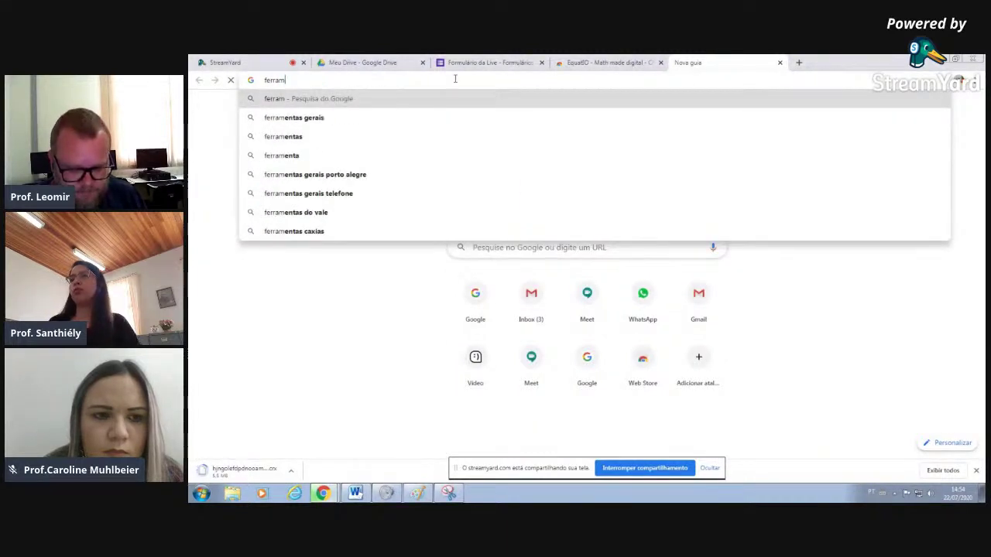
Search Google for "download captura de tela".
text(dow)
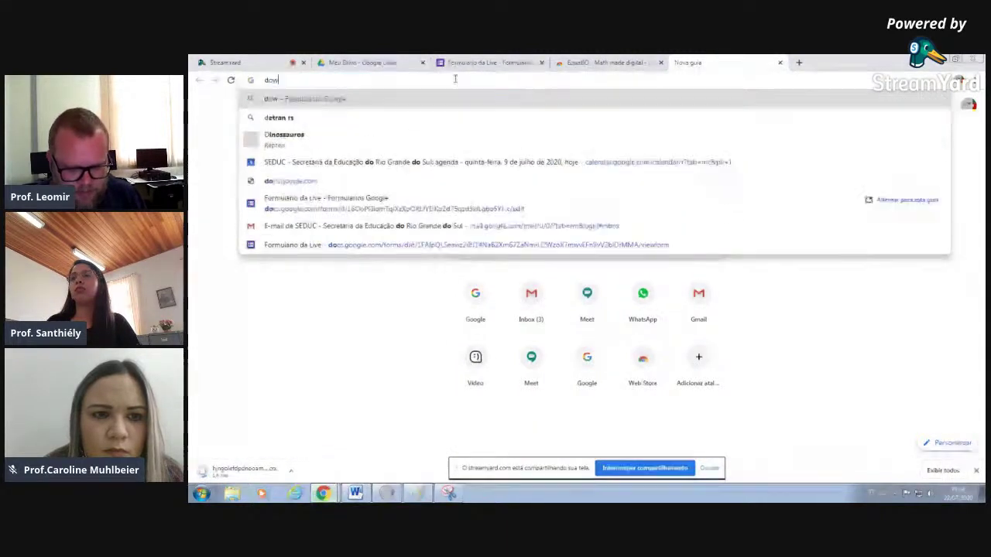
text(nload cap)
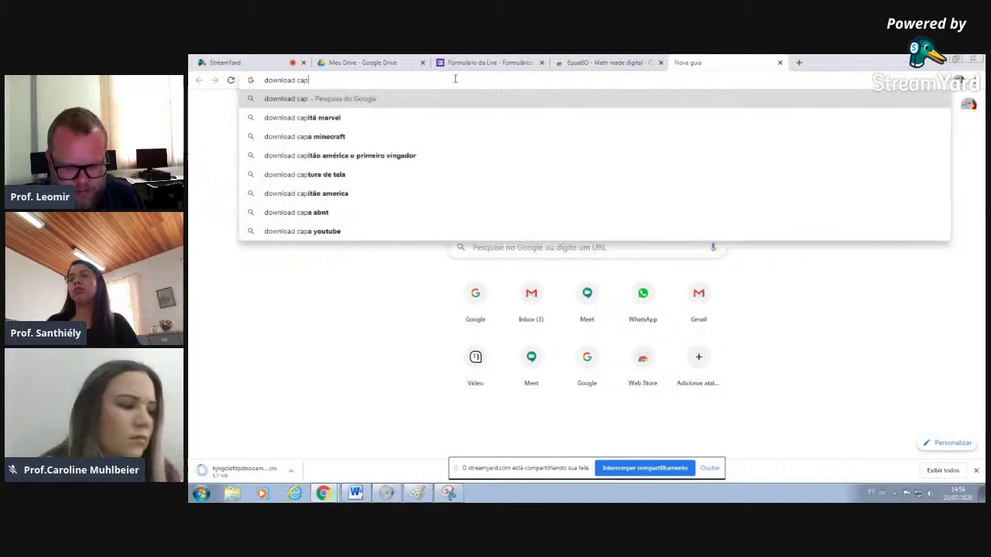
text(tura de tela)
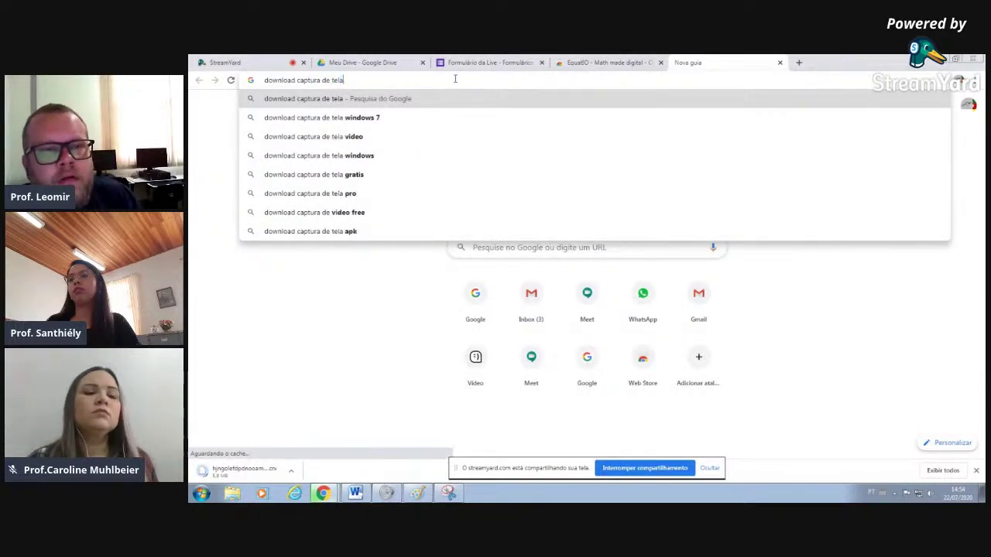
key(Return)
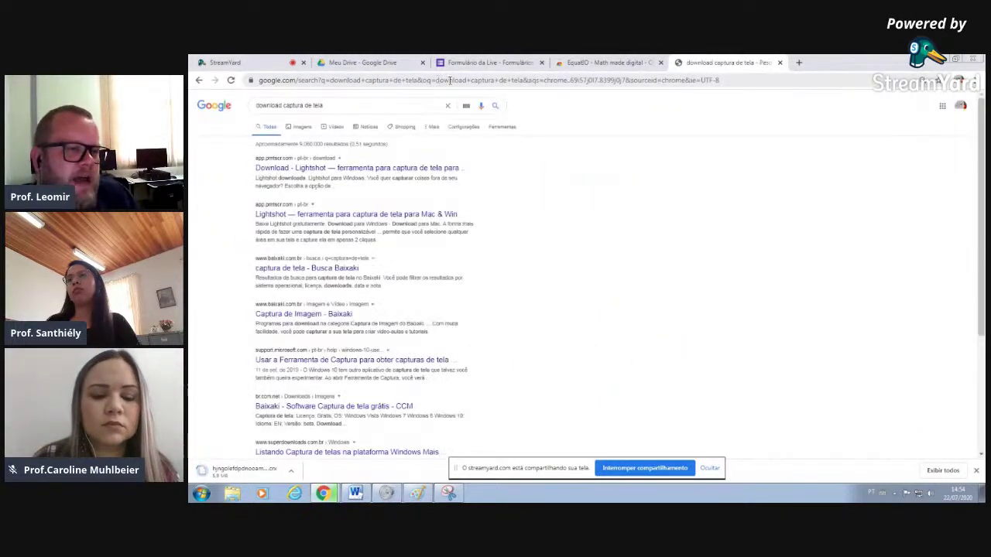
Look over the search results for screen capture downloads and check the EquatIO extension page in the Chrome Web Store.
scroll(347, 312, down, 1)
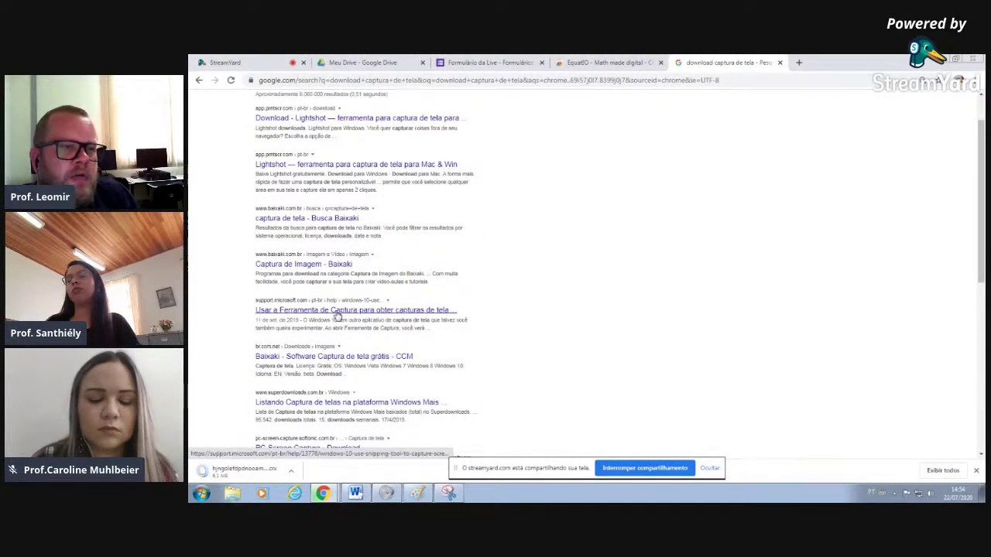
scroll(337, 314, up, 1)
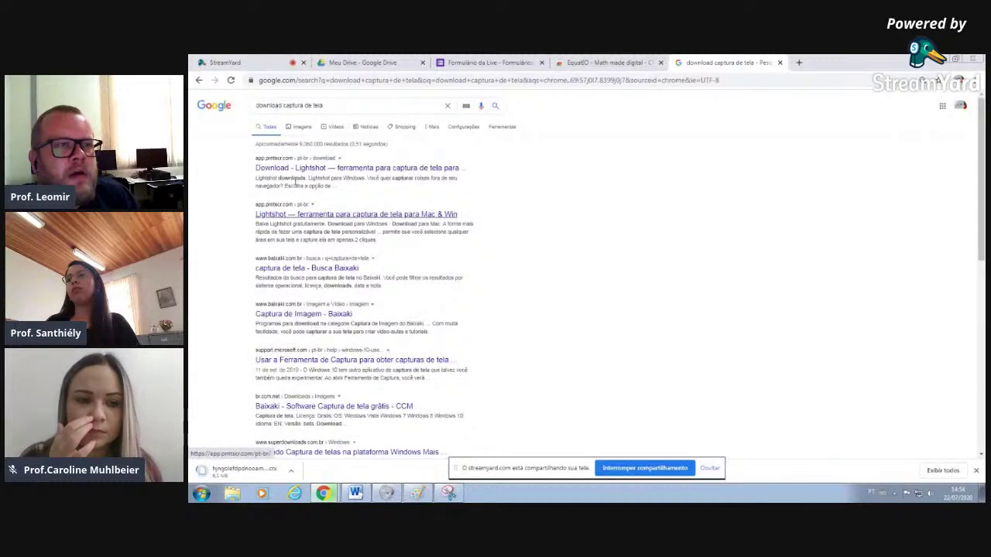
click(271, 61)
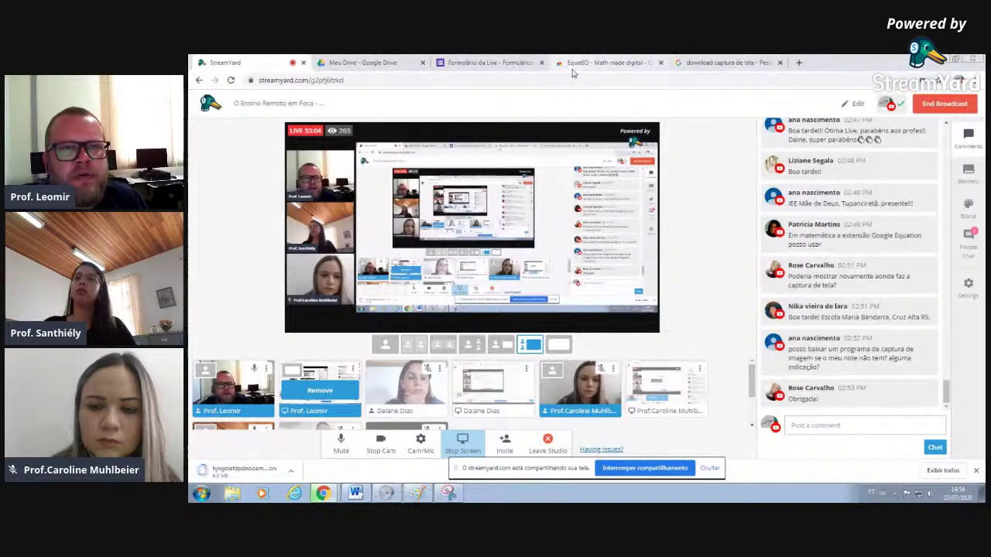
click(726, 62)
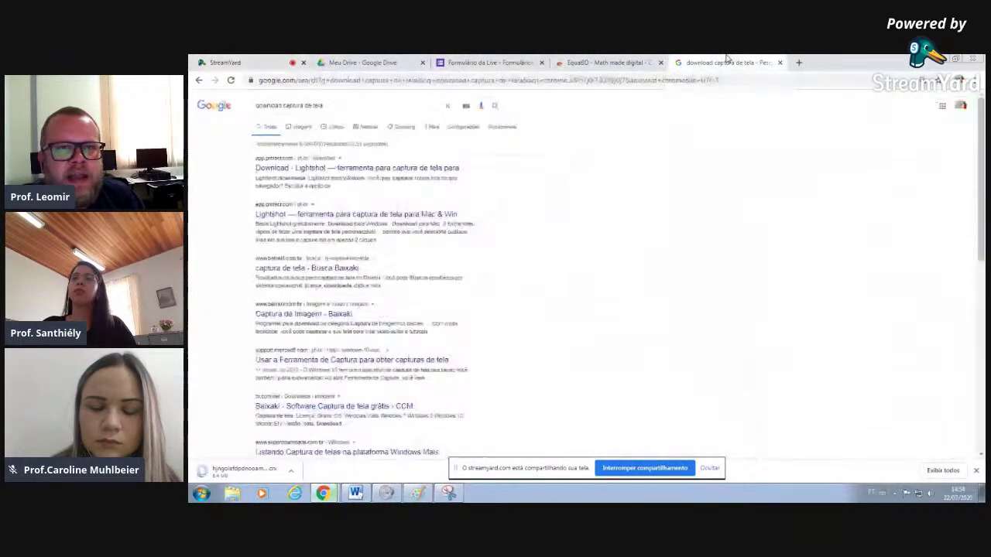
click(627, 61)
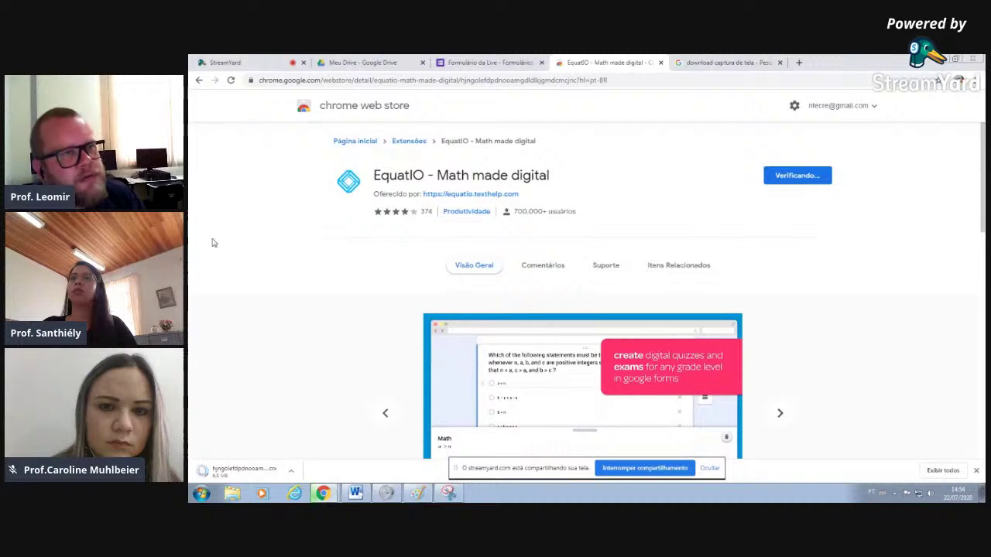
Return to the StreamYard studio and add two more presenters' cameras to the live stream.
click(257, 63)
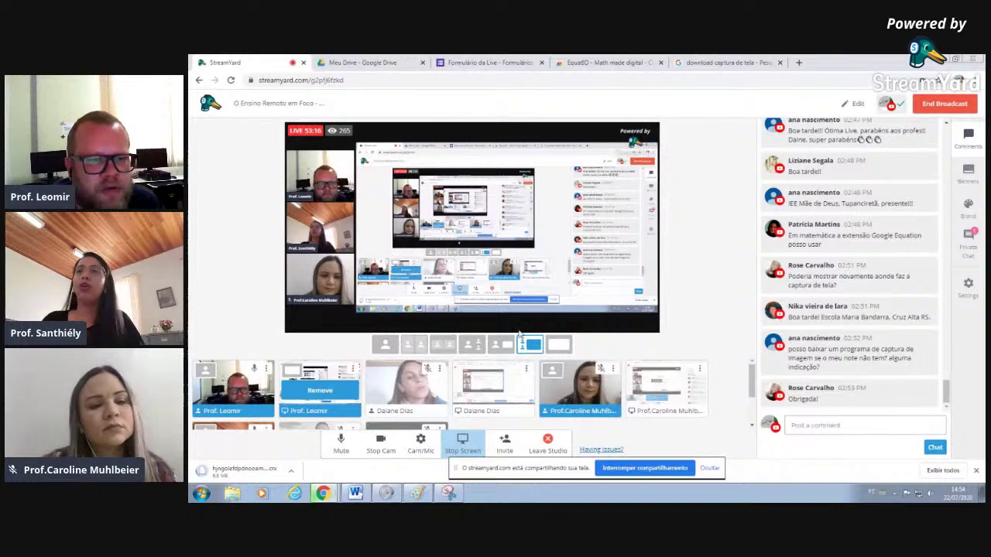
scroll(331, 396, down, 1)
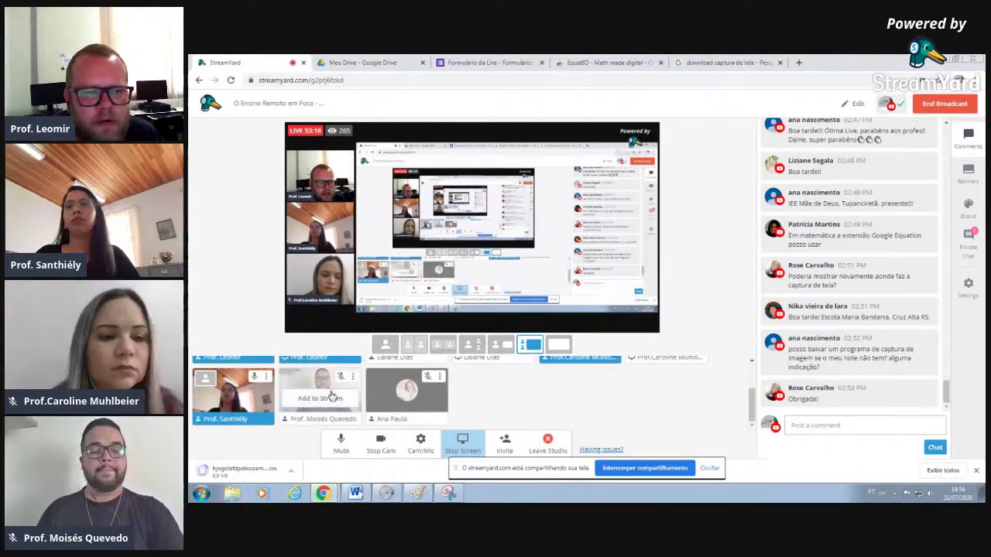
click(331, 398)
scroll(422, 401, up, 1)
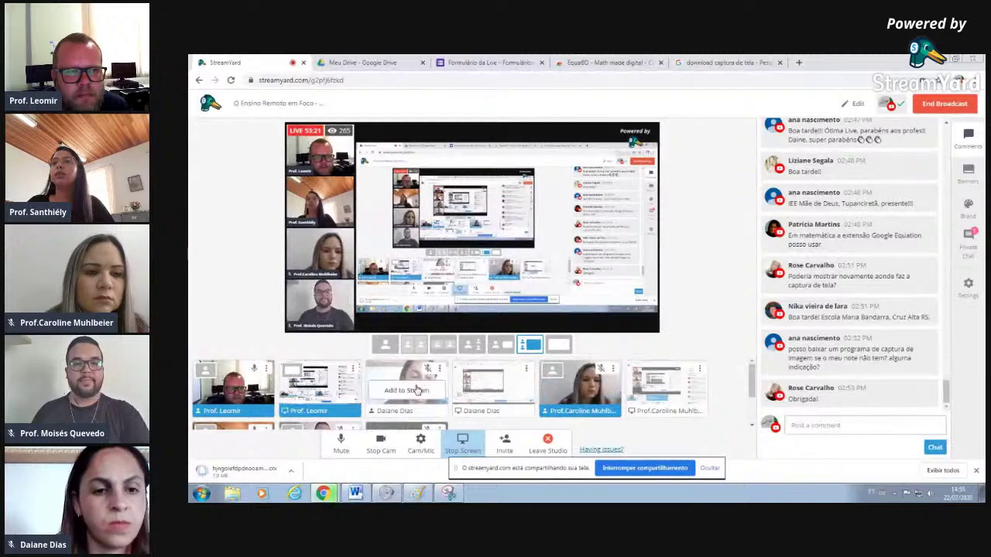
click(416, 390)
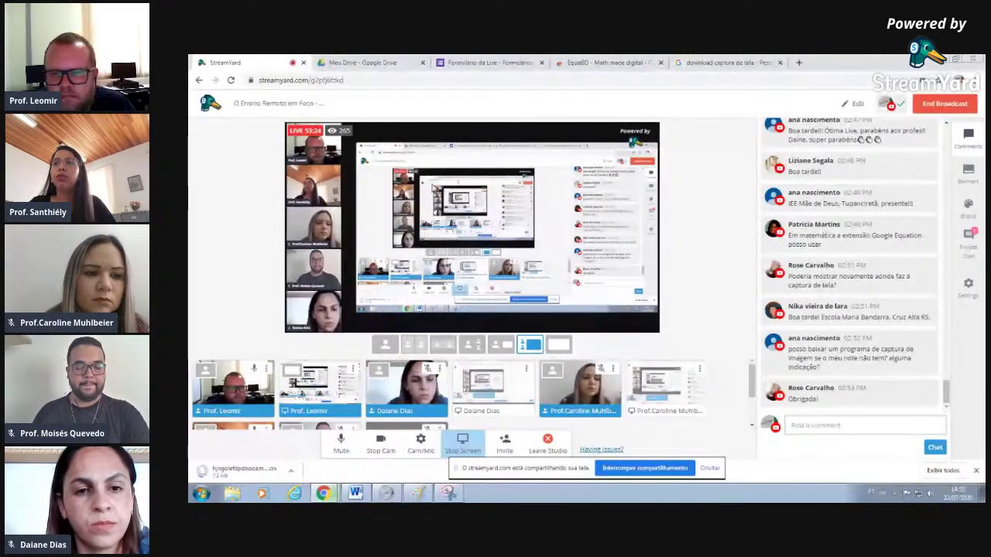
Check the EquatIO page briefly, then return to the StreamYard studio and read through the recent viewer comments.
mouse_move(801, 289)
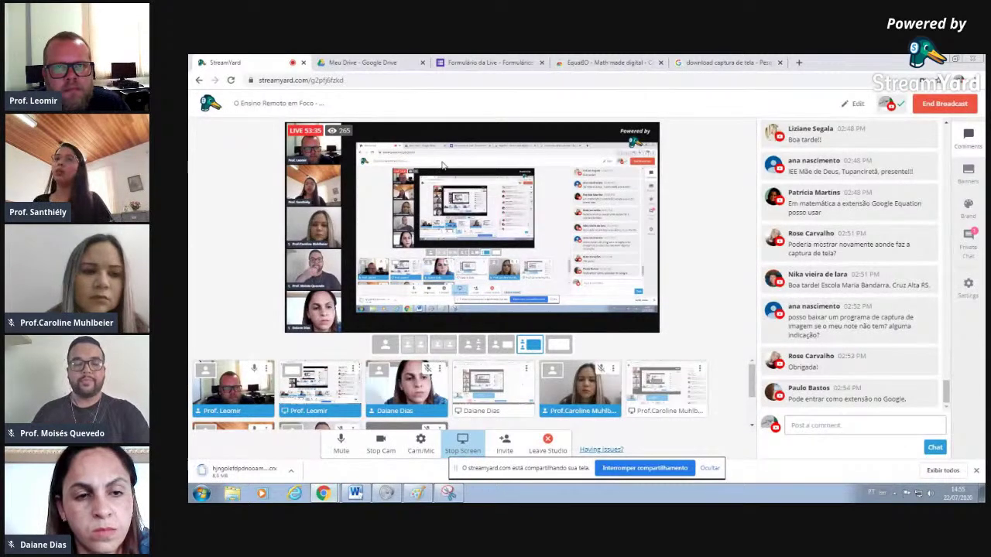
click(595, 64)
click(230, 61)
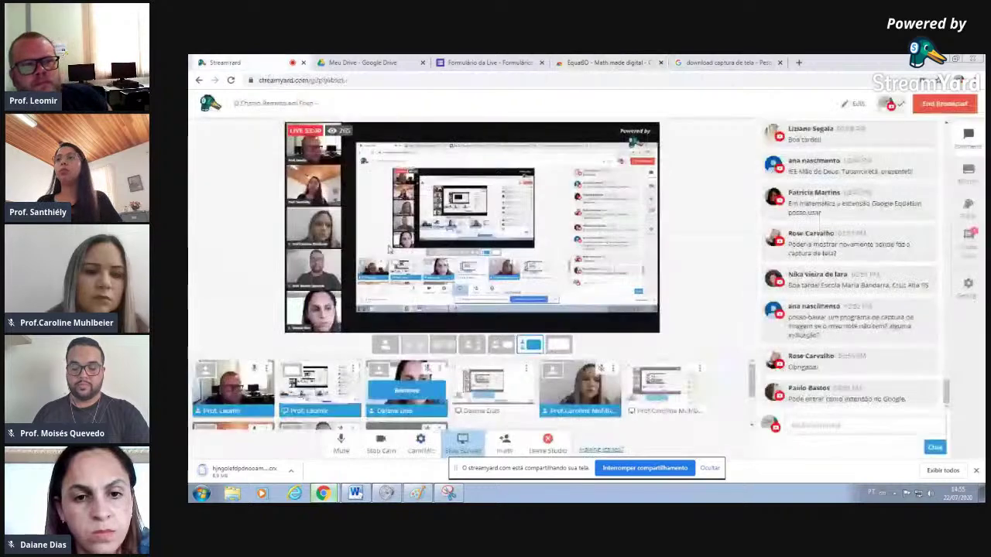
click(852, 321)
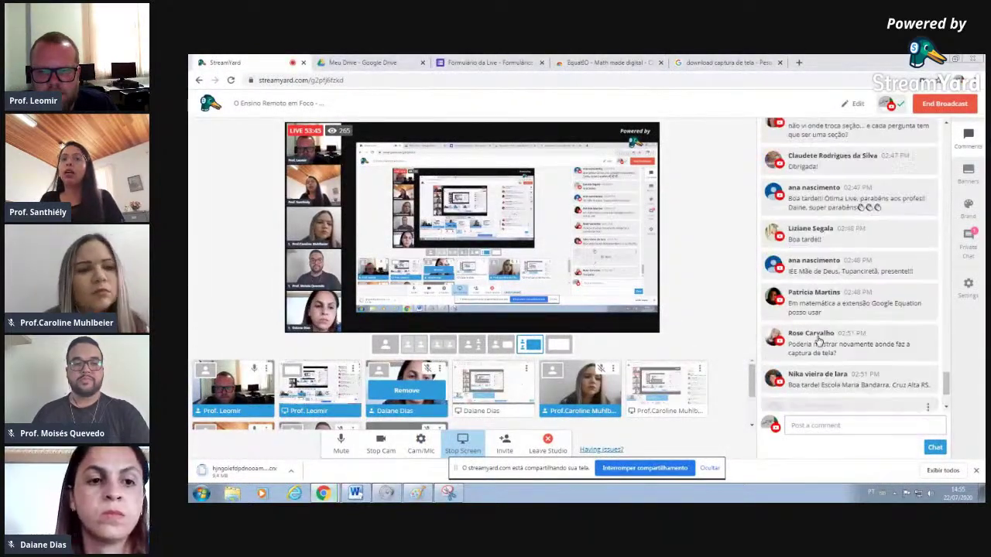
click(820, 394)
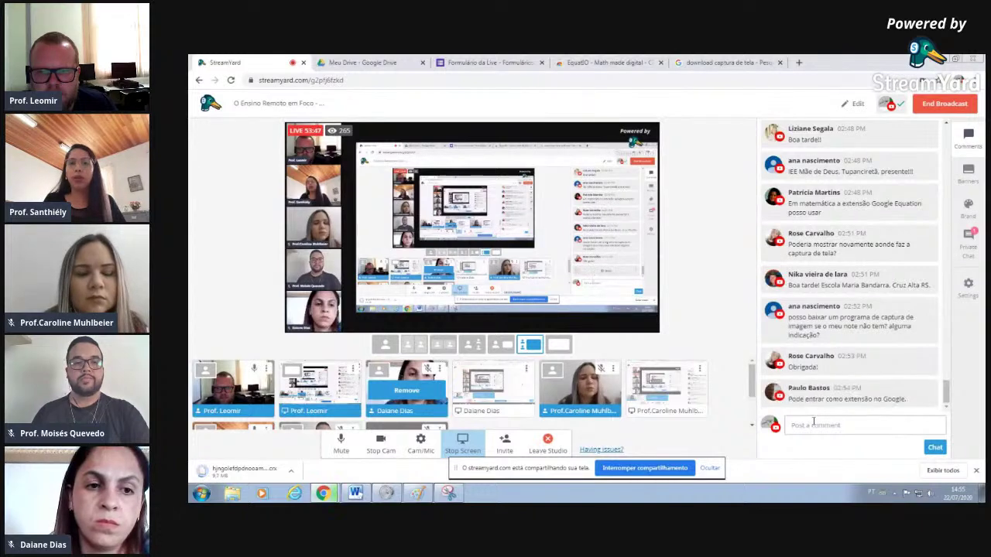
click(773, 336)
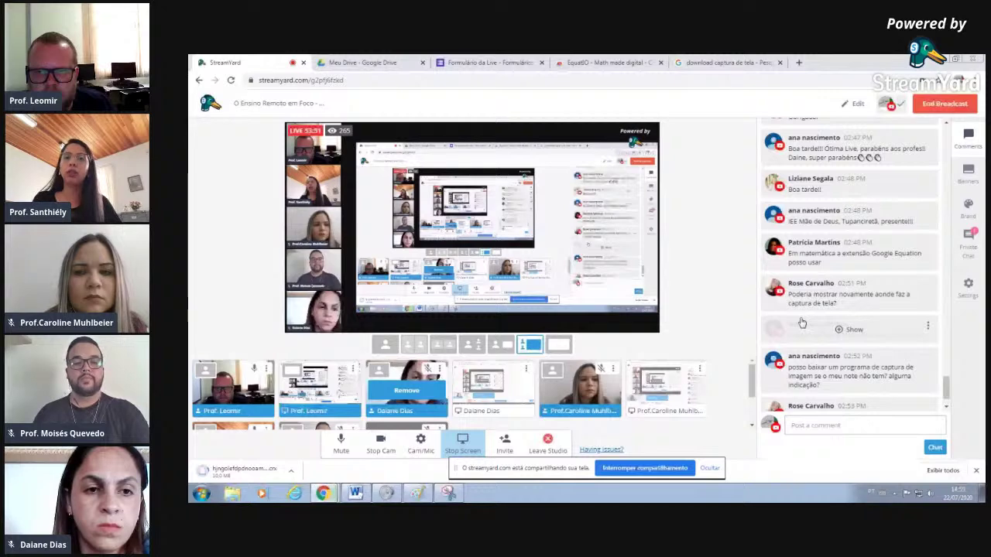
click(802, 323)
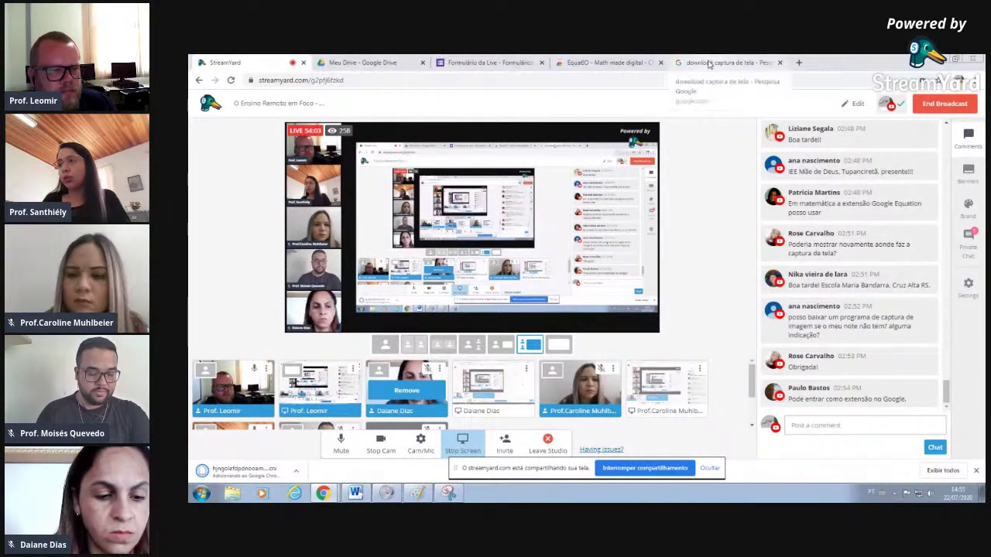
click(502, 62)
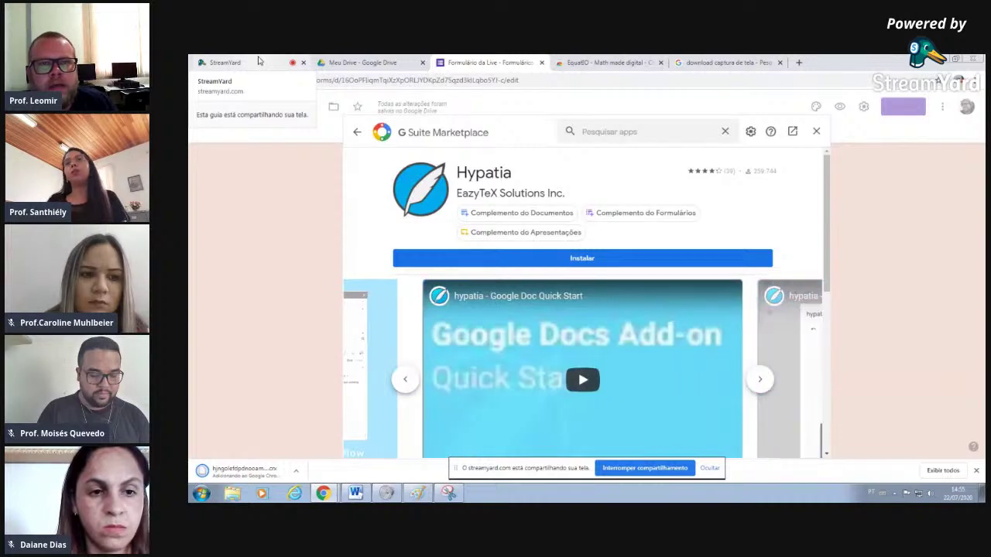
click(594, 62)
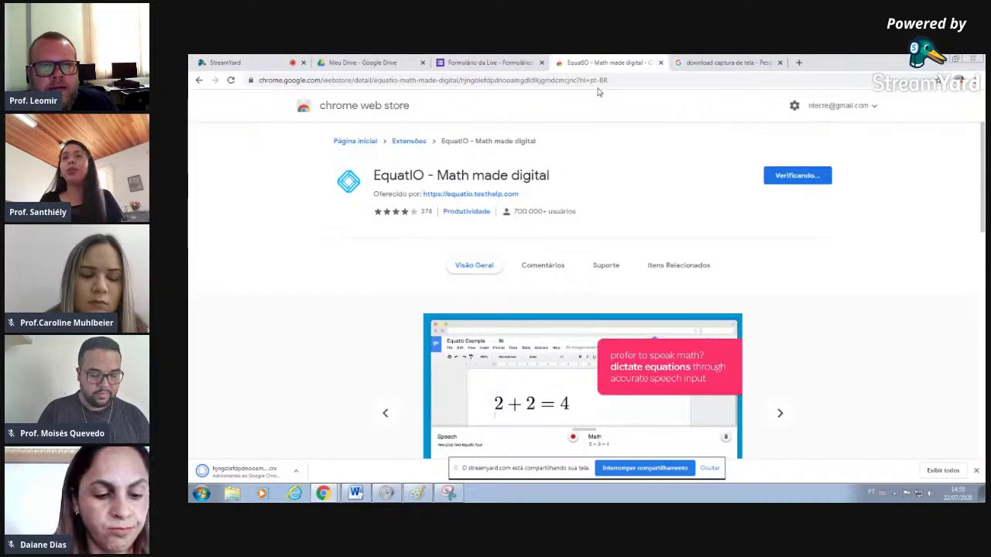
click(363, 62)
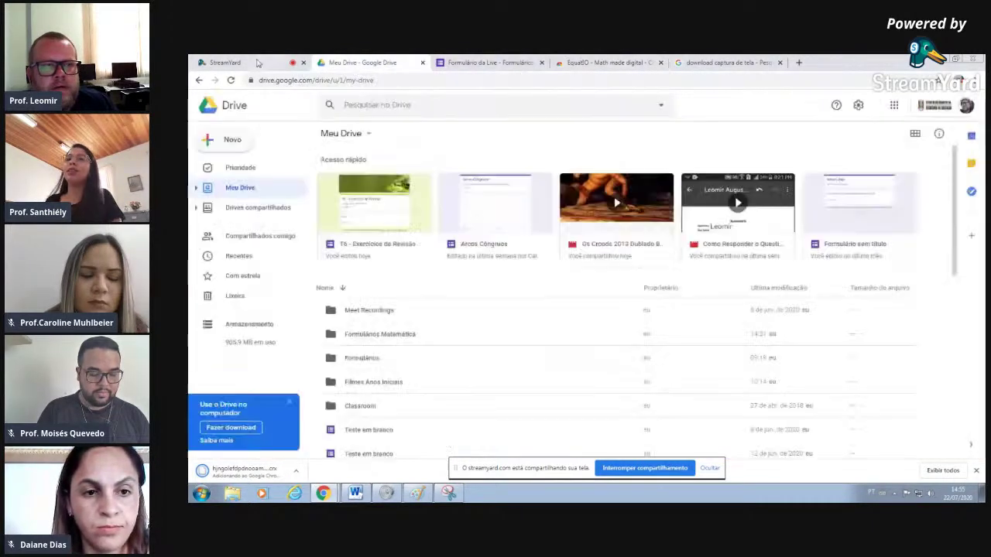
click(258, 62)
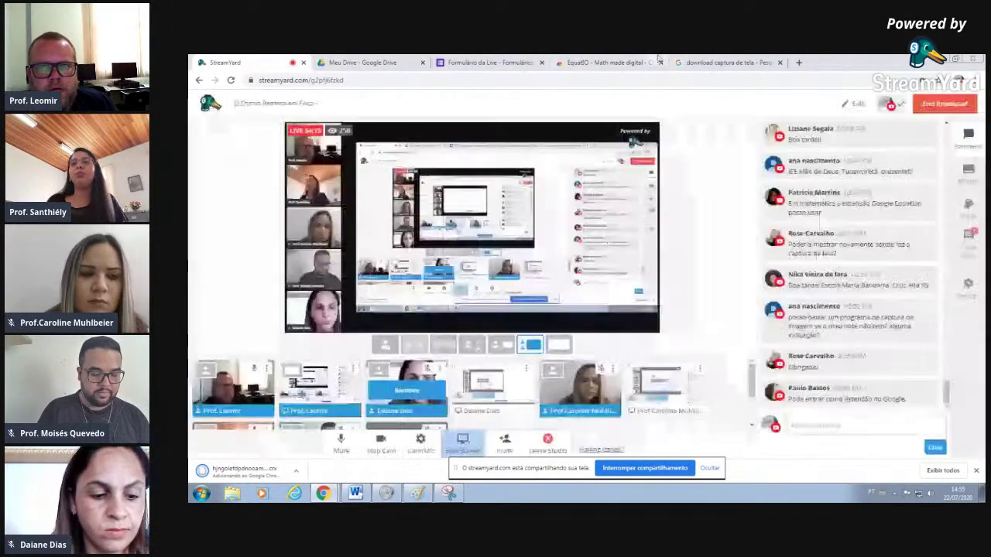
Close the "download captura de tela" search tab and the Formulário da Live tab, keeping the EquatIO extension page open.
click(778, 62)
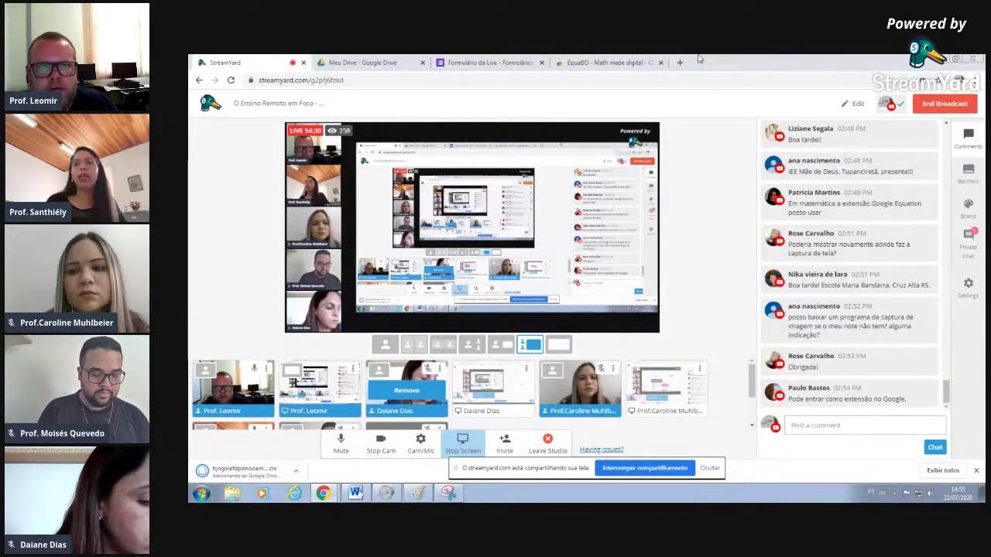
click(606, 61)
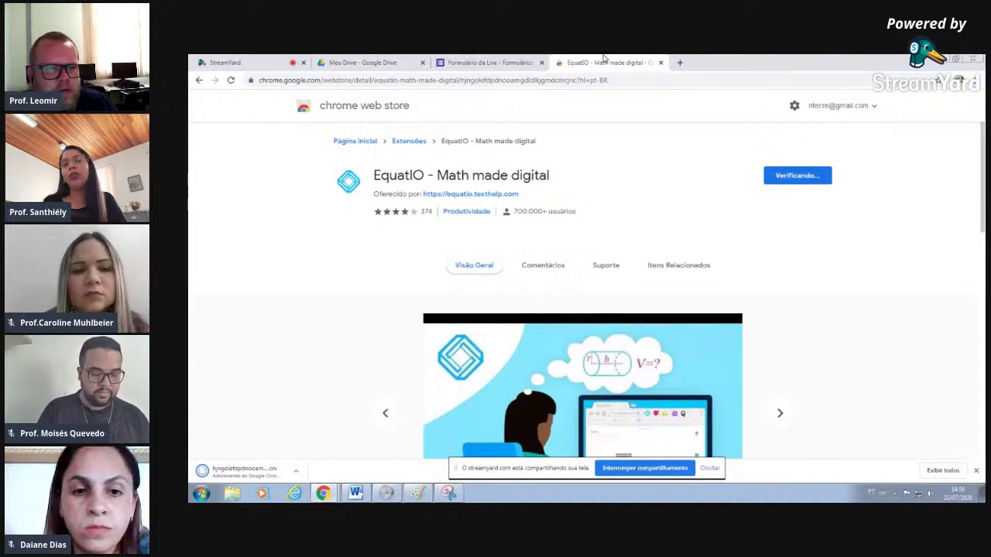
click(499, 59)
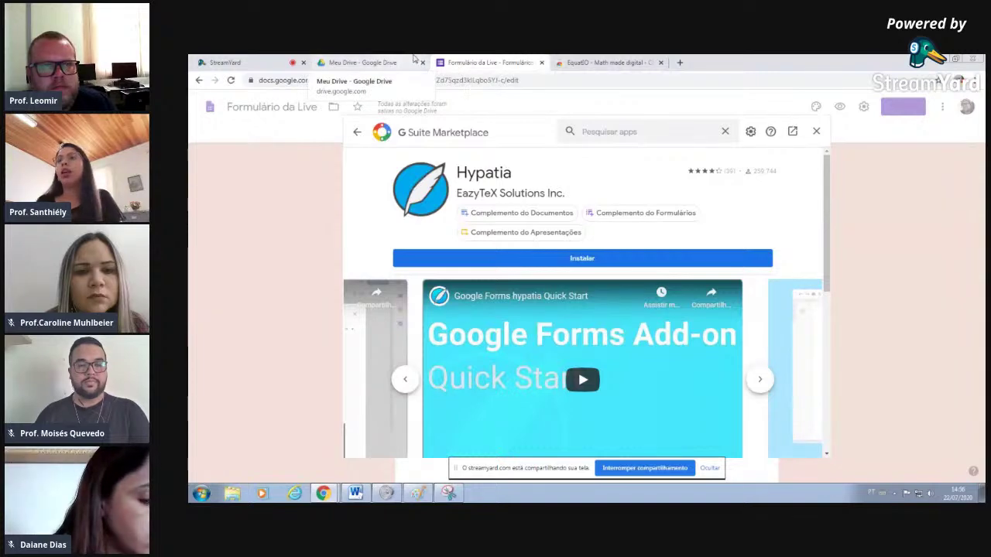
click(540, 62)
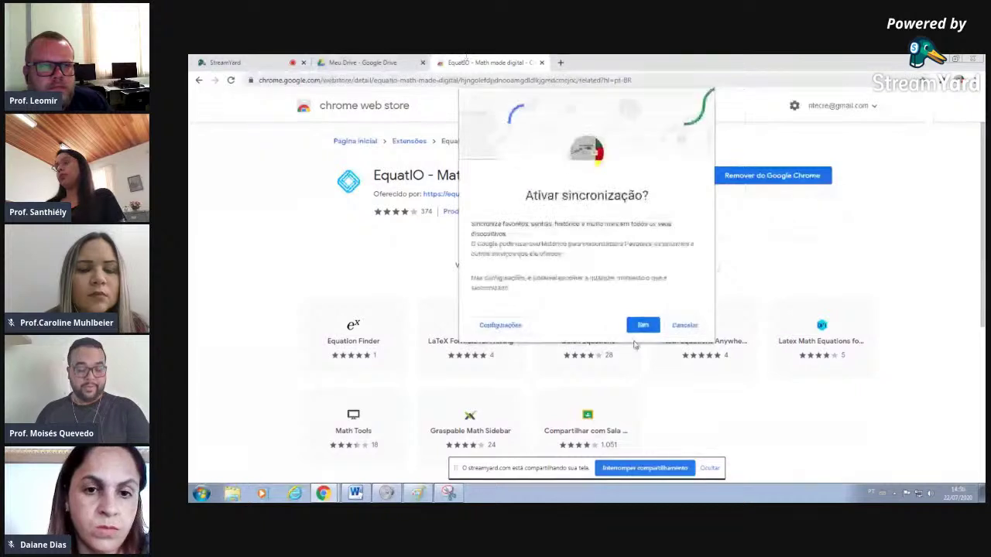
Switch to Google Drive and look through the folders and files in Meu Drive.
click(370, 62)
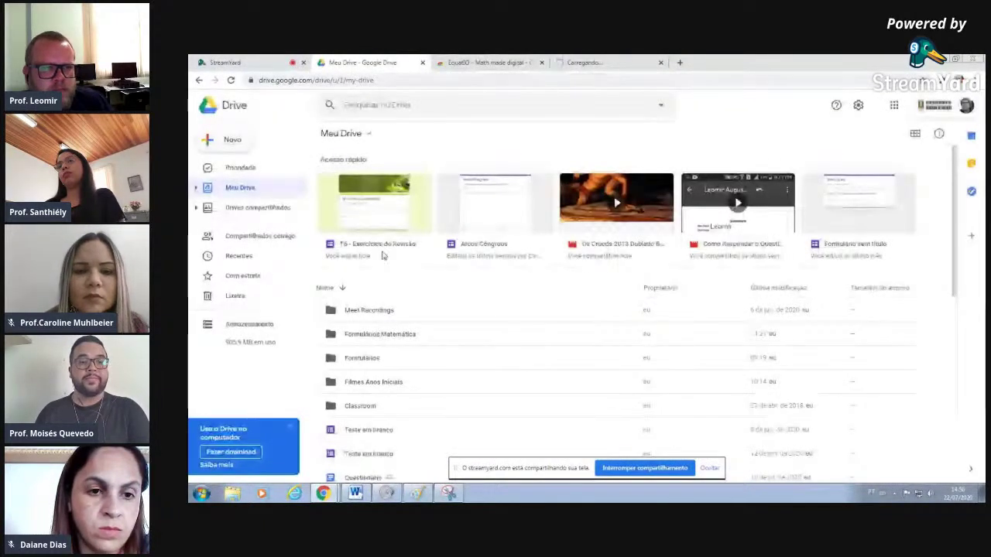
scroll(370, 284, down, 1)
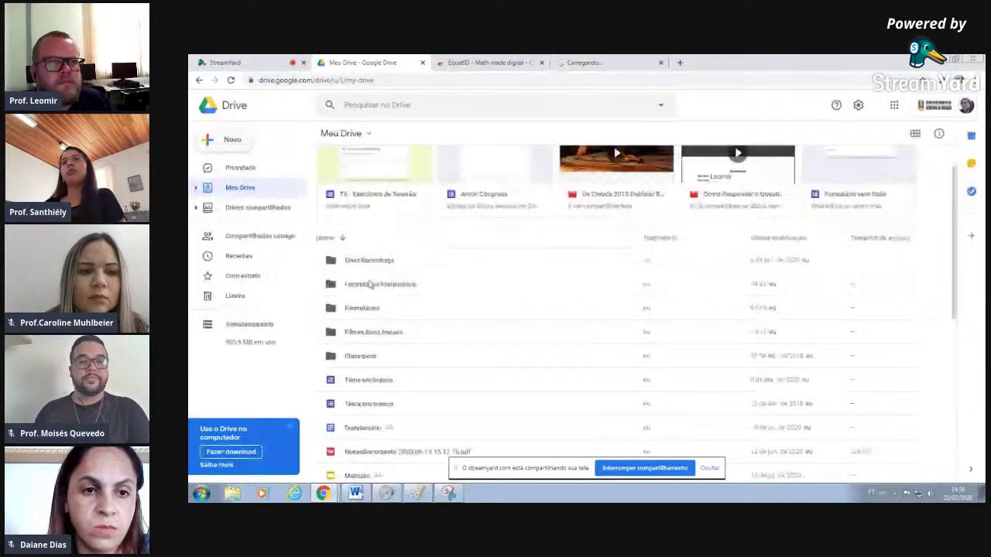
click(283, 212)
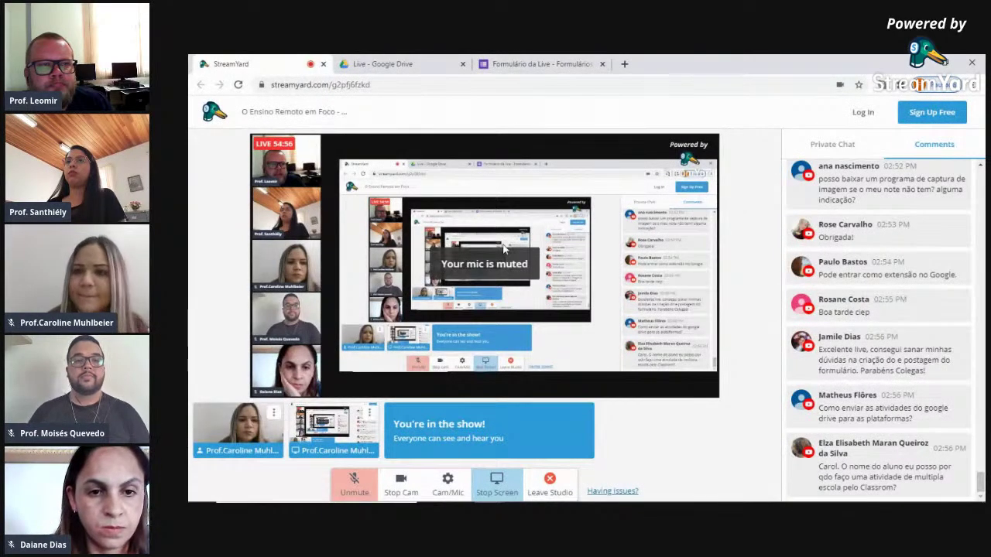
Switch to Formulário da Live in Google Forms and look over the form's additional options, including Complementos.
click(555, 64)
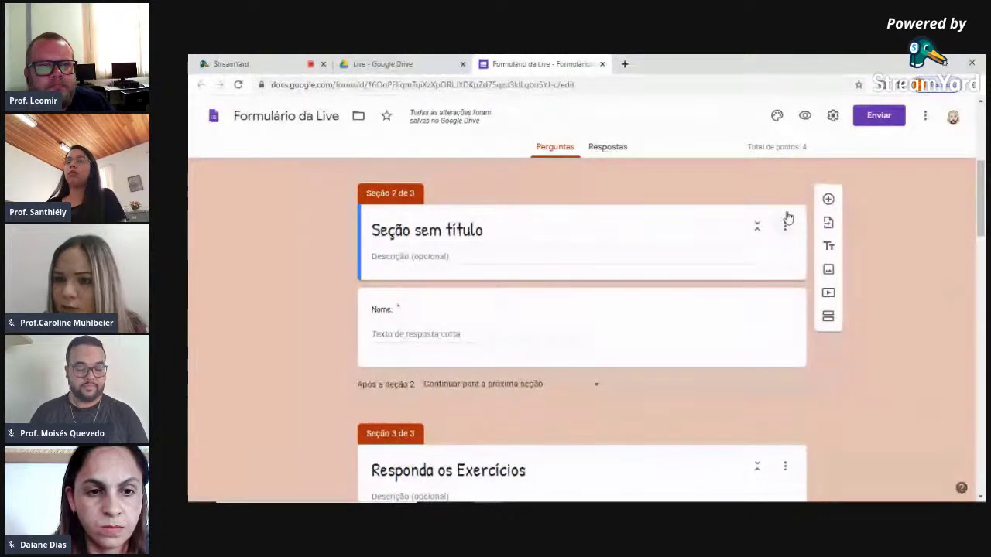
click(925, 115)
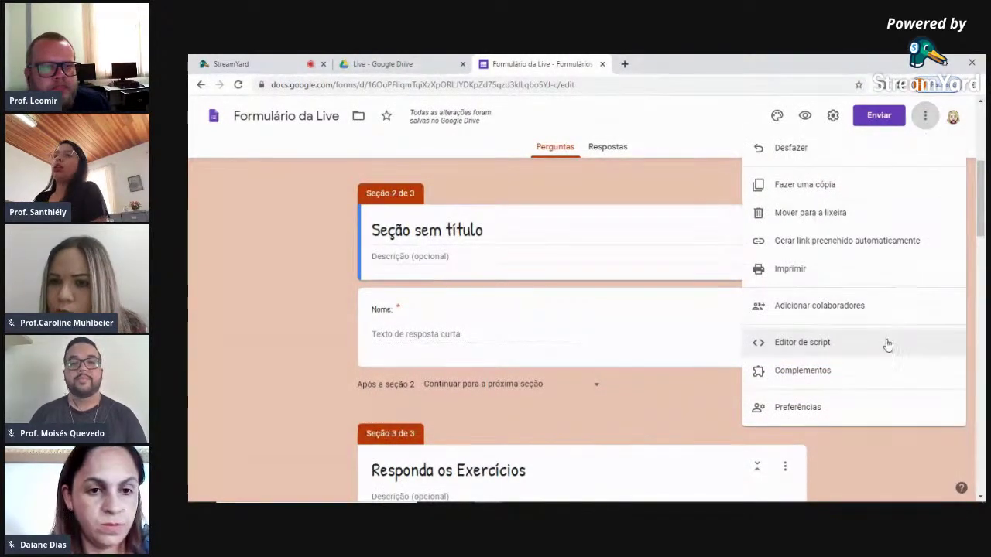
click(924, 120)
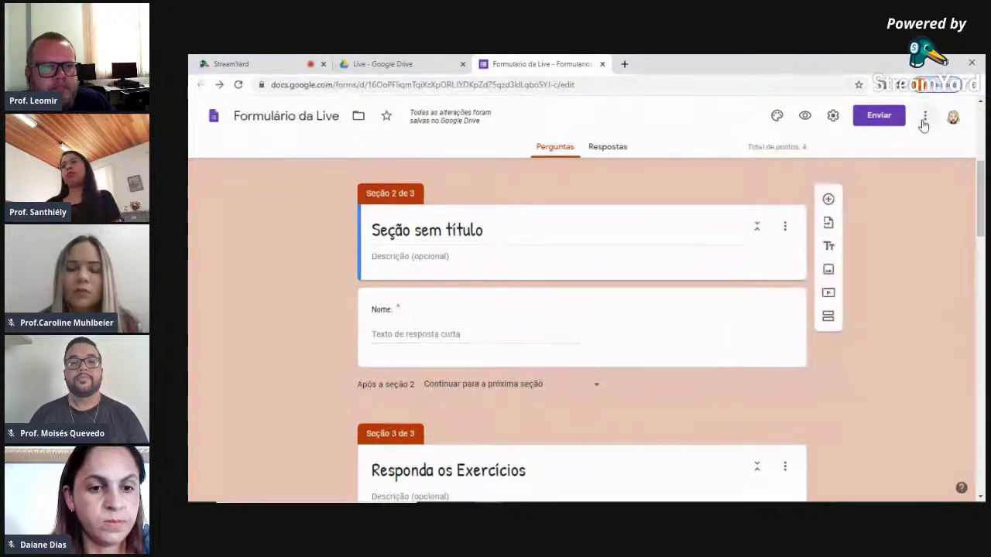
Return to the StreamYard studio and unmute the microphone.
click(231, 65)
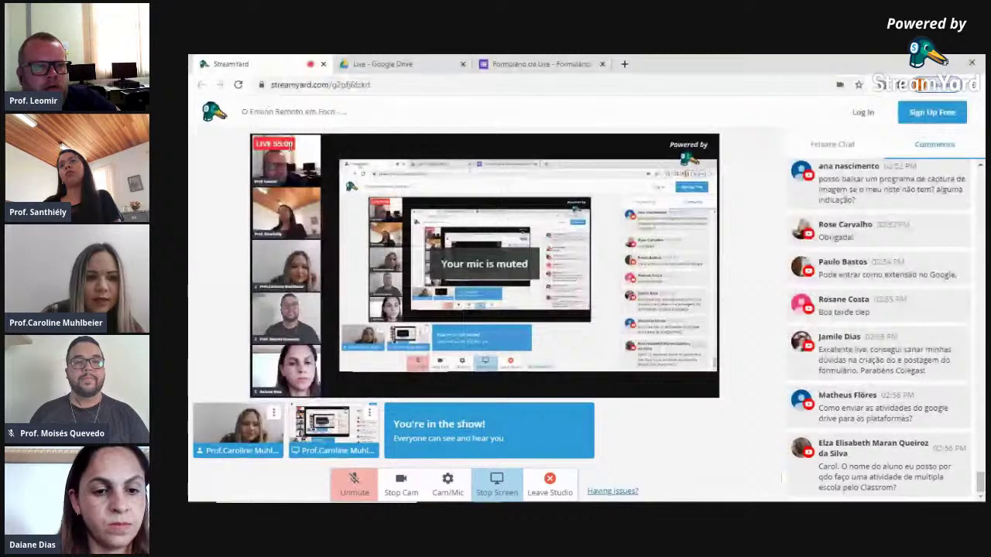
click(353, 486)
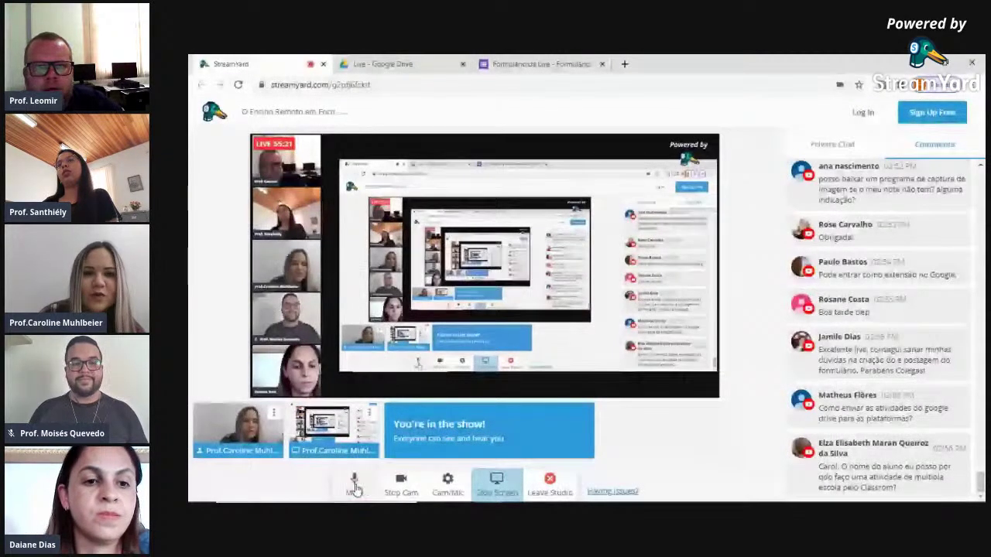
Go back to Formulário da Live and examine its additional options and general settings, leaving the settings without saving.
click(517, 66)
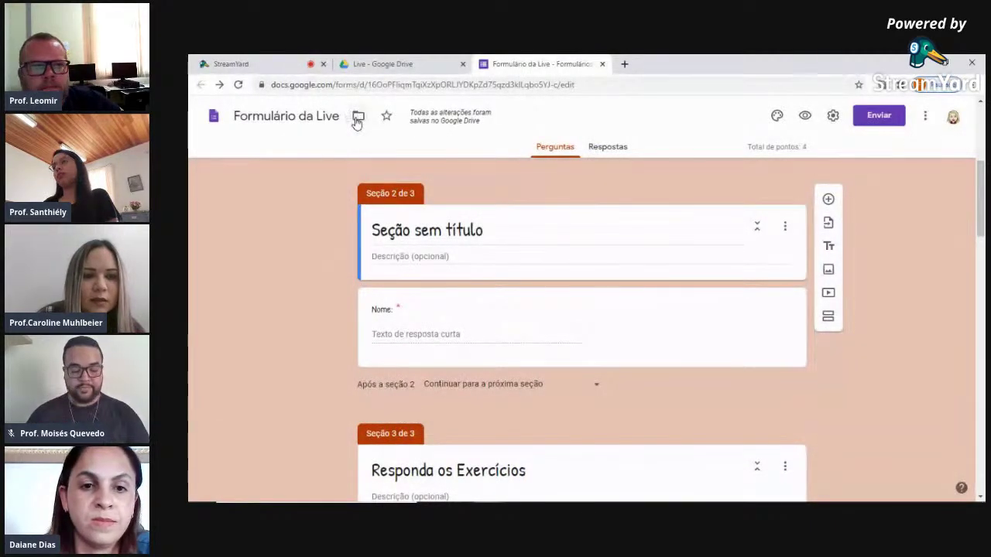
click(925, 116)
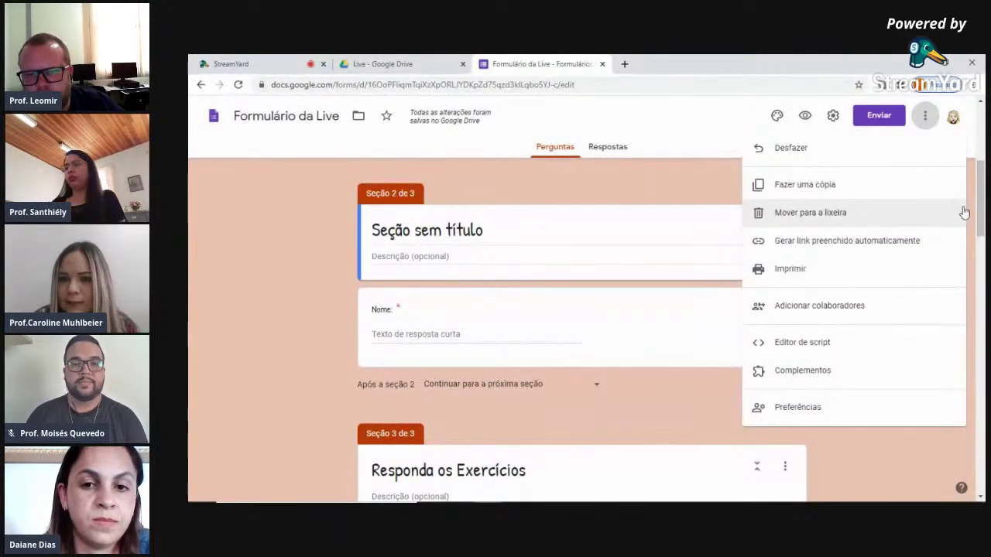
click(873, 463)
click(832, 117)
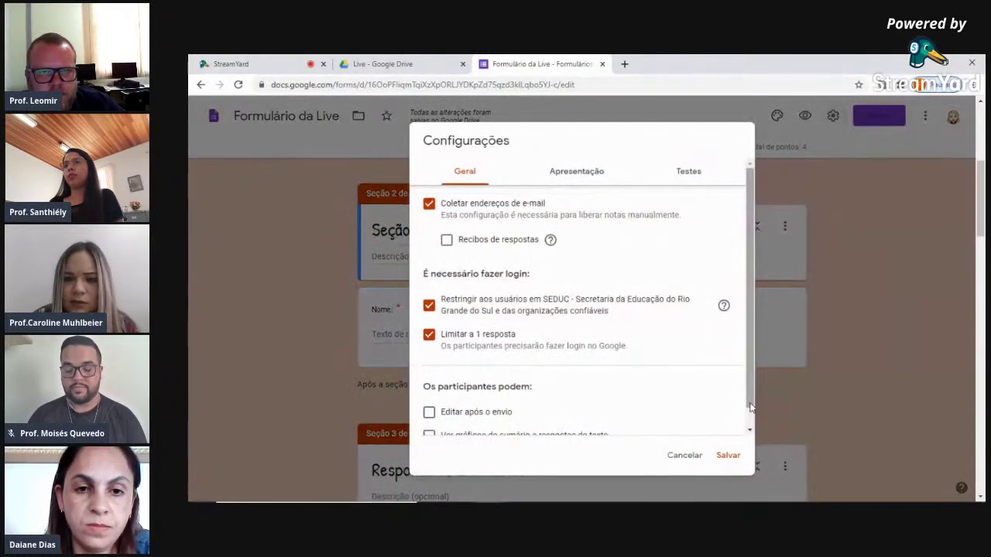
click(683, 457)
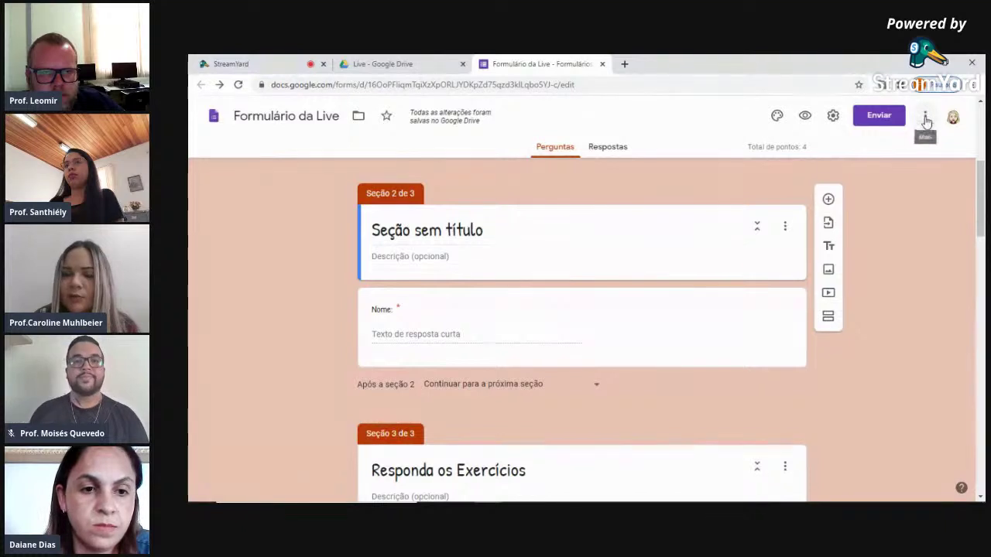
Print the form to the Salvar como PDF destination and save the file as Formulário da Live - Formulários Google.pdf in Imagens.
click(924, 118)
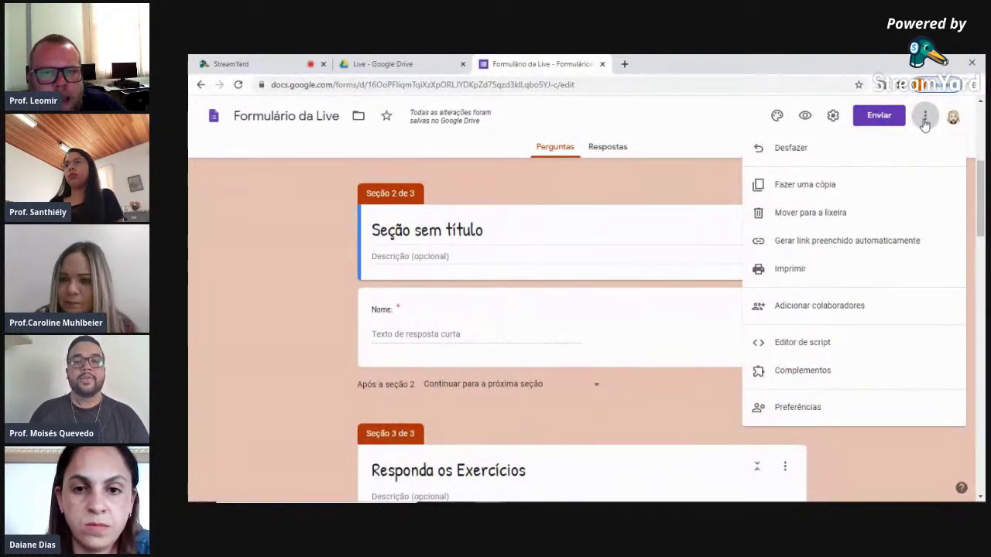
click(923, 270)
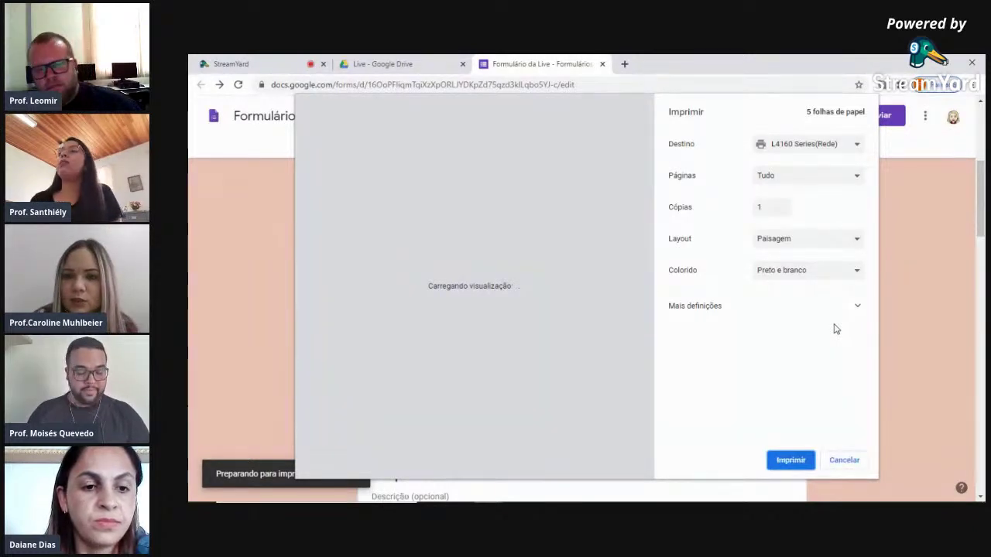
click(857, 145)
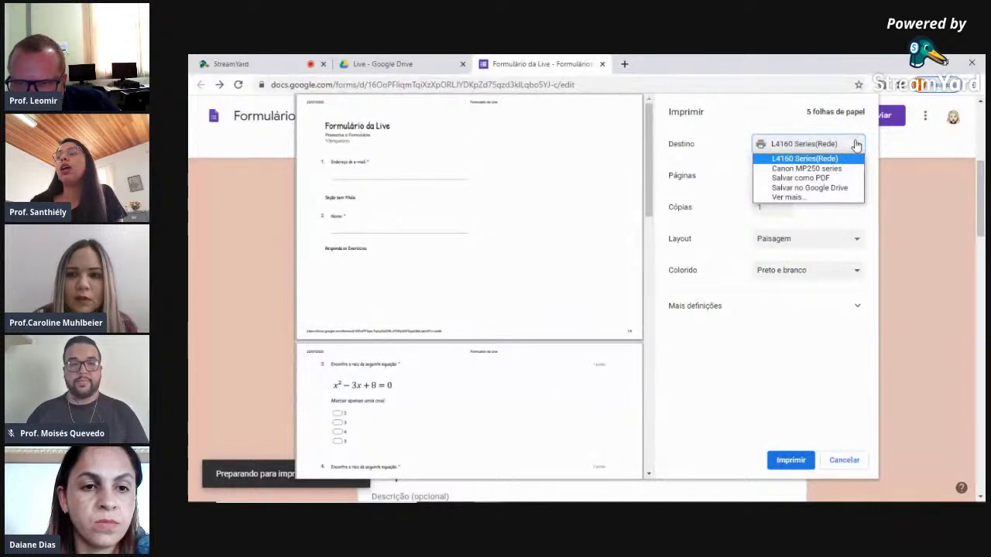
click(799, 178)
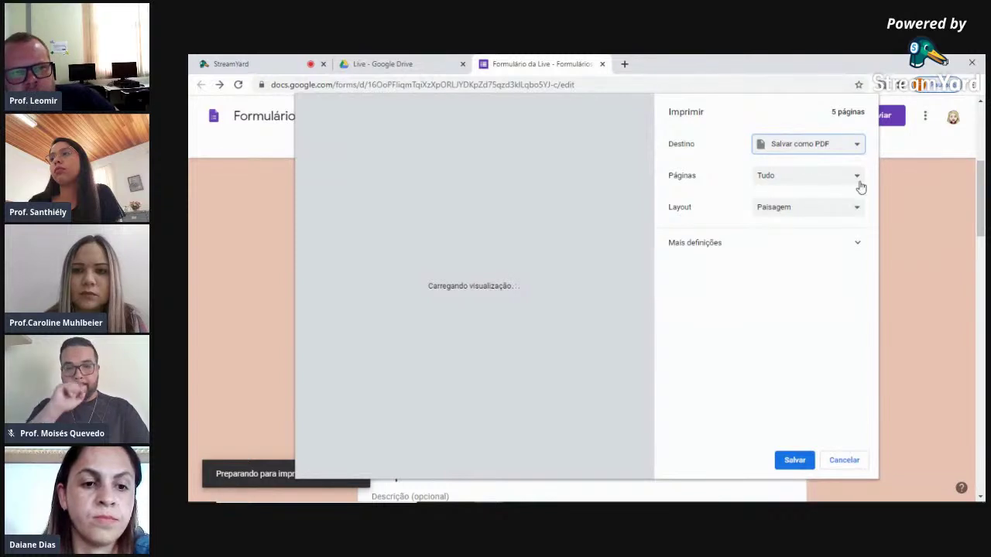
click(794, 460)
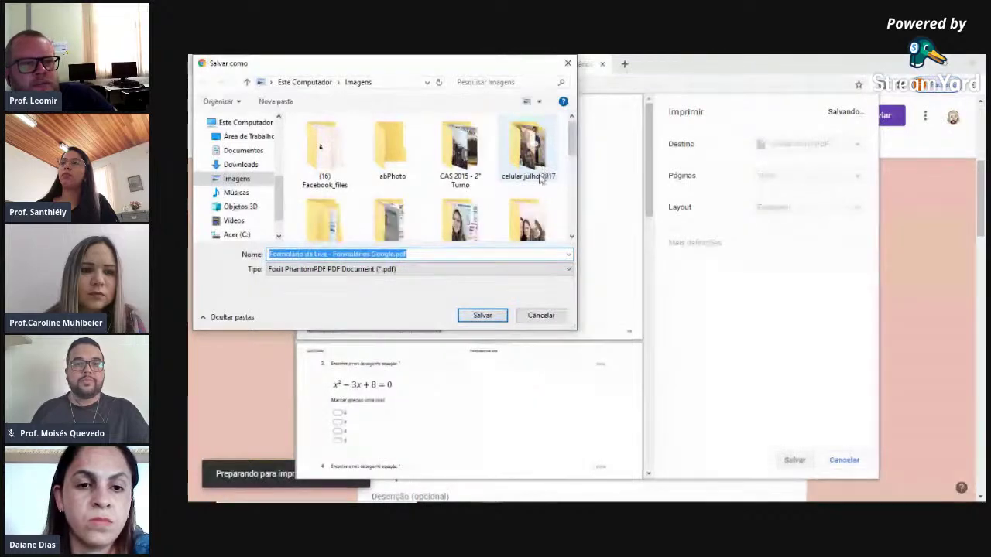
click(481, 318)
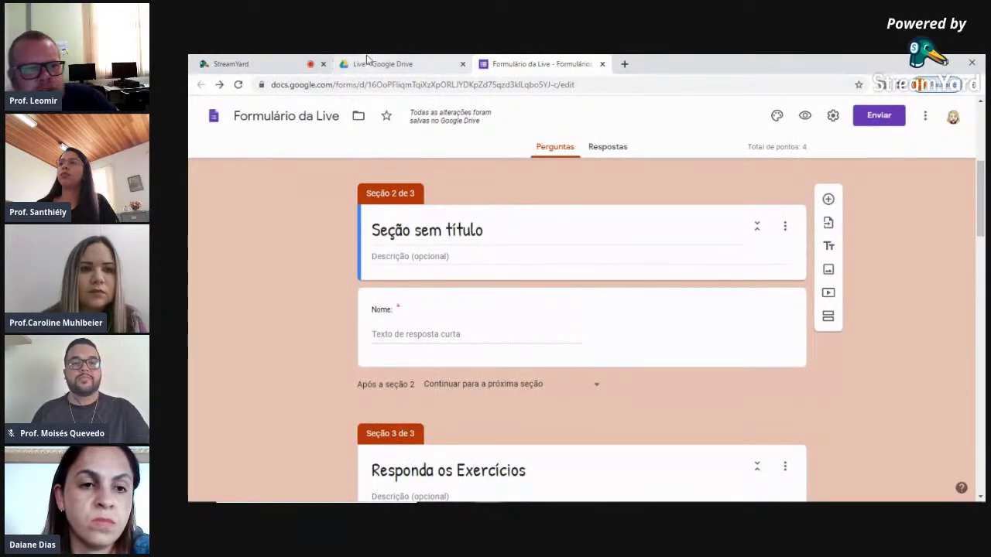
Pass through the StreamYard studio and look over the equation questions in Formulário da Live and the EquatIO Chrome Web Store page.
click(234, 61)
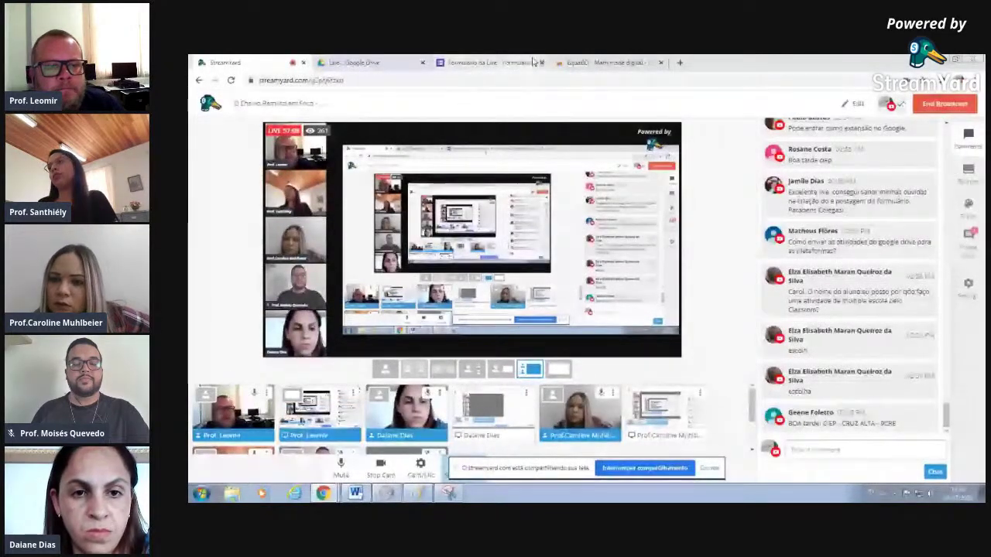
click(487, 62)
scroll(565, 396, down, 5)
scroll(564, 396, down, 3)
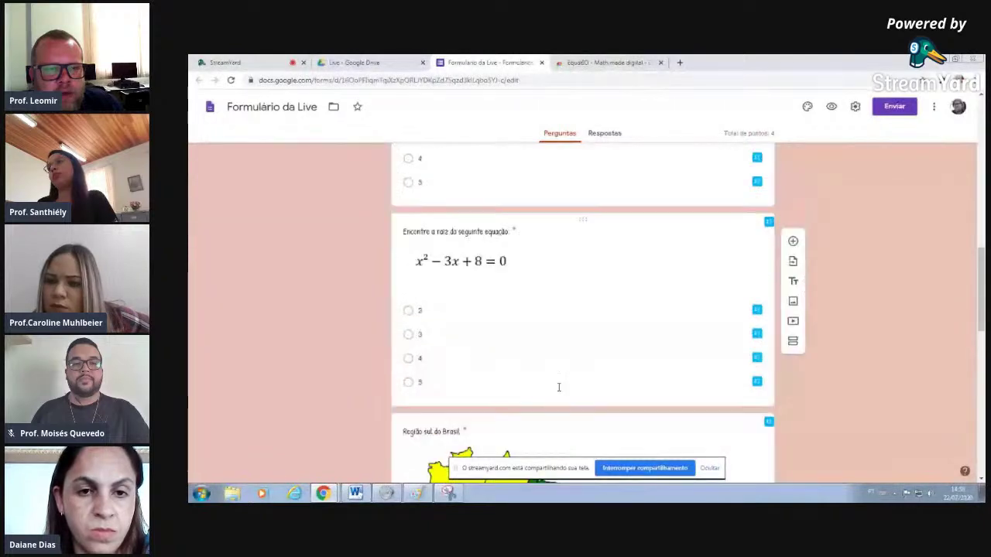
scroll(550, 354, up, 2)
scroll(522, 313, down, 2)
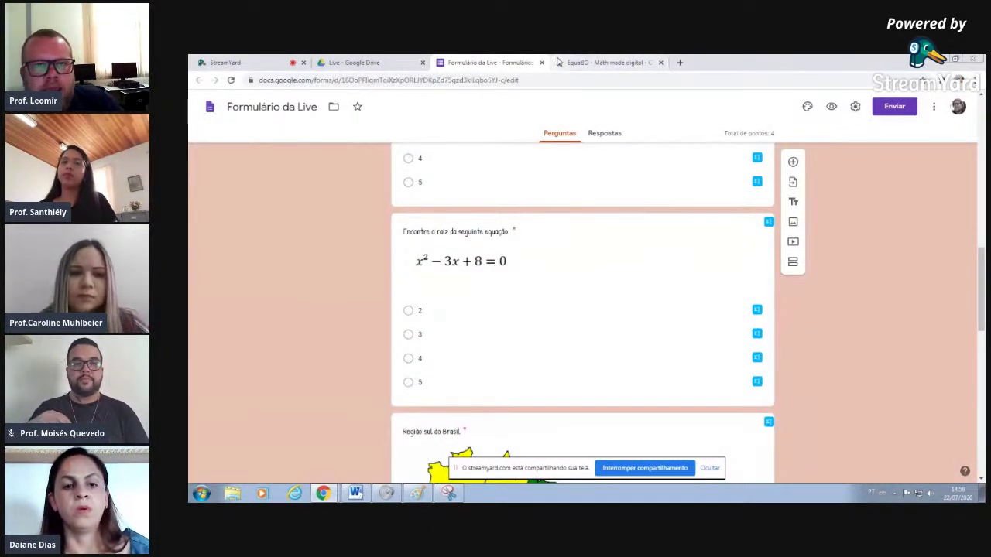
click(586, 62)
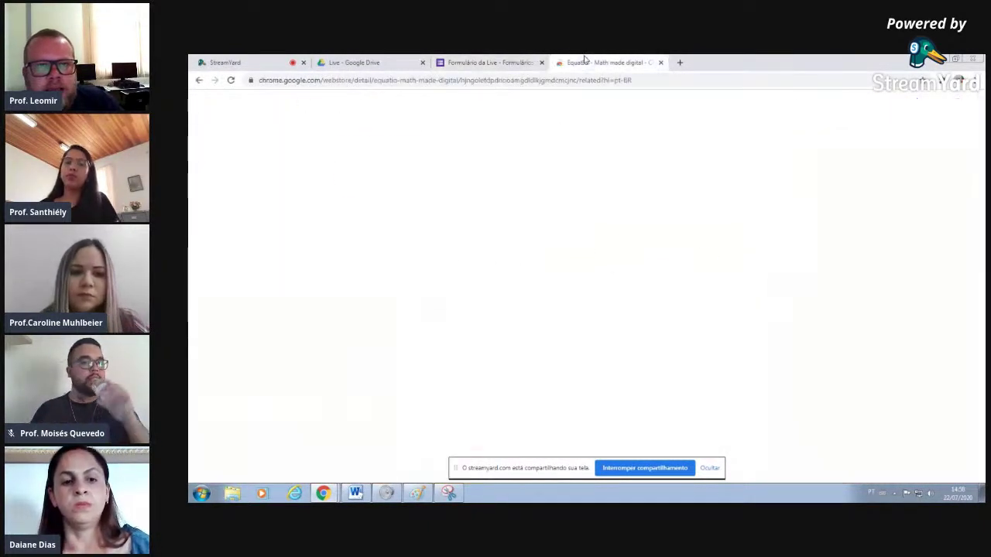
click(520, 61)
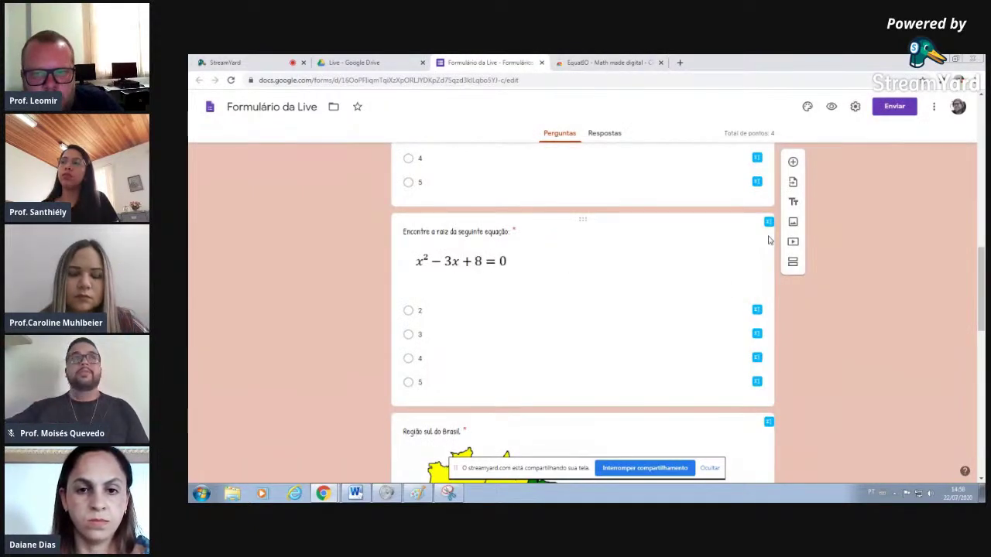
Launch EquatIO from the form's question fields and authorize it with the listed Google account.
click(758, 318)
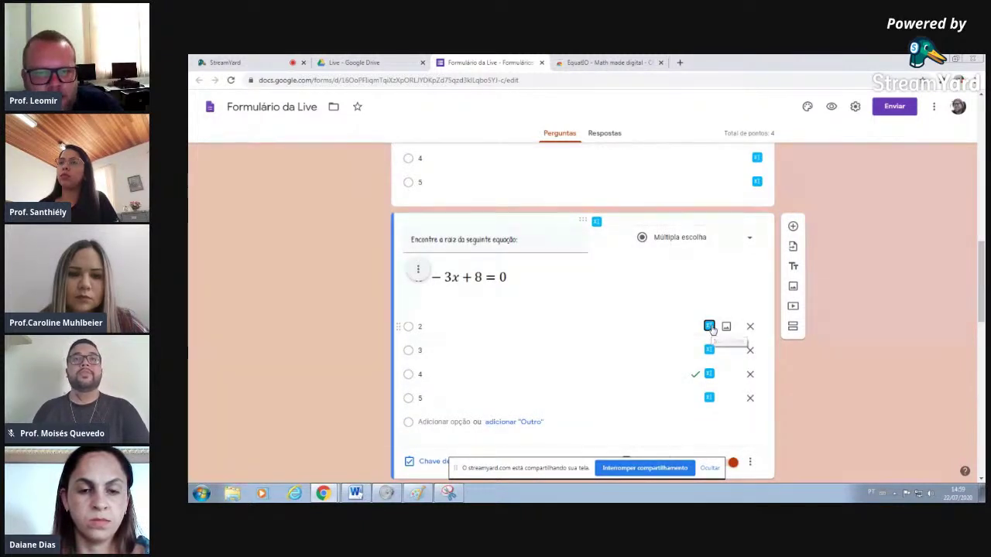
click(711, 326)
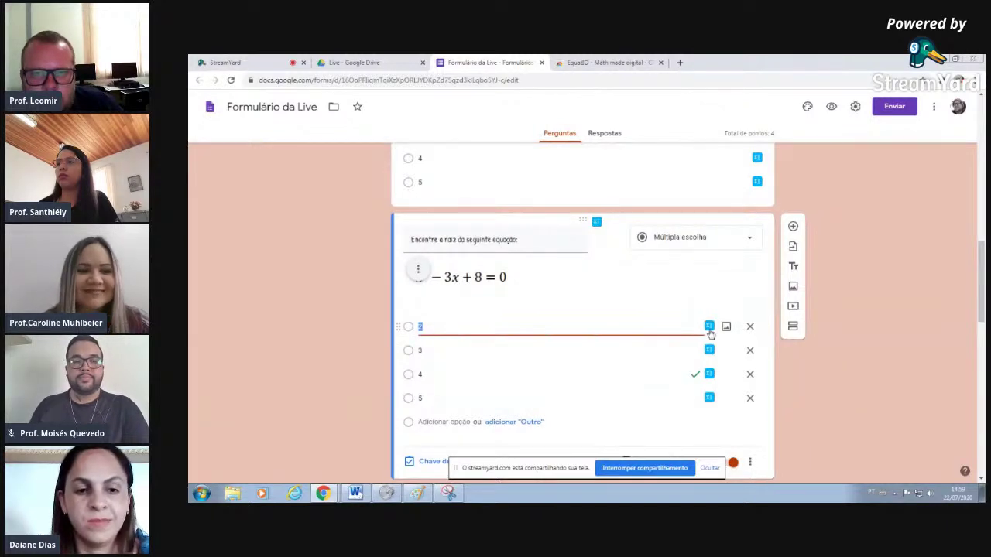
scroll(710, 329, down, 2)
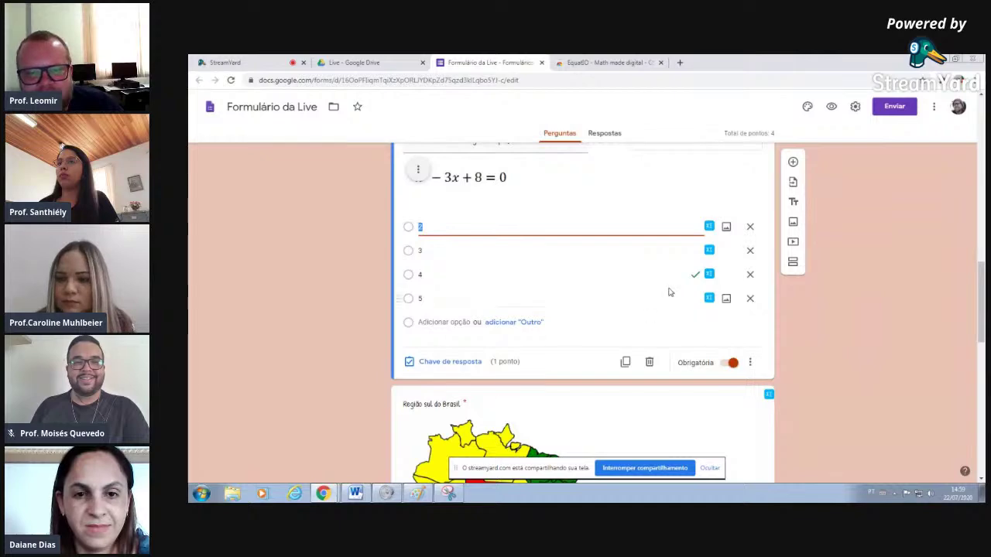
scroll(678, 320, down, 2)
click(707, 256)
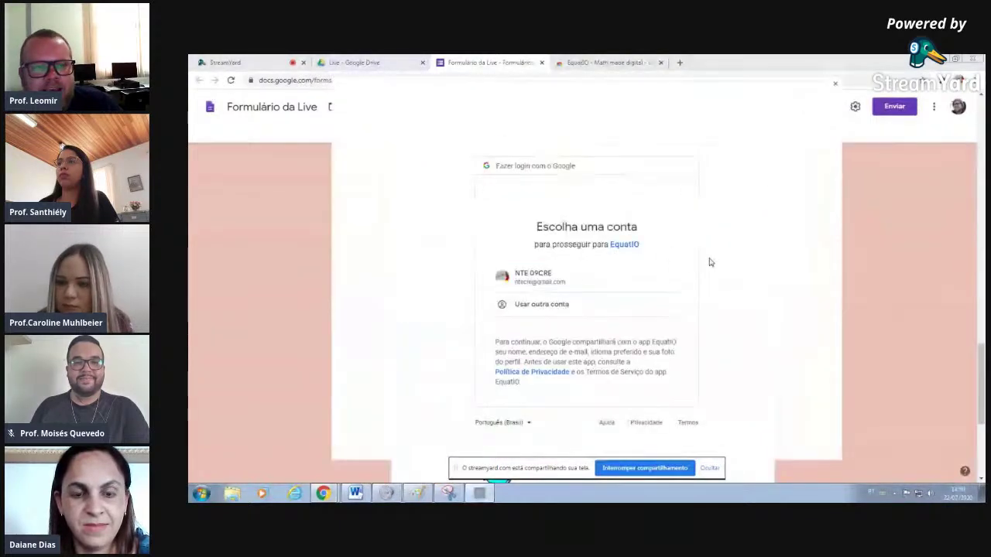
click(596, 276)
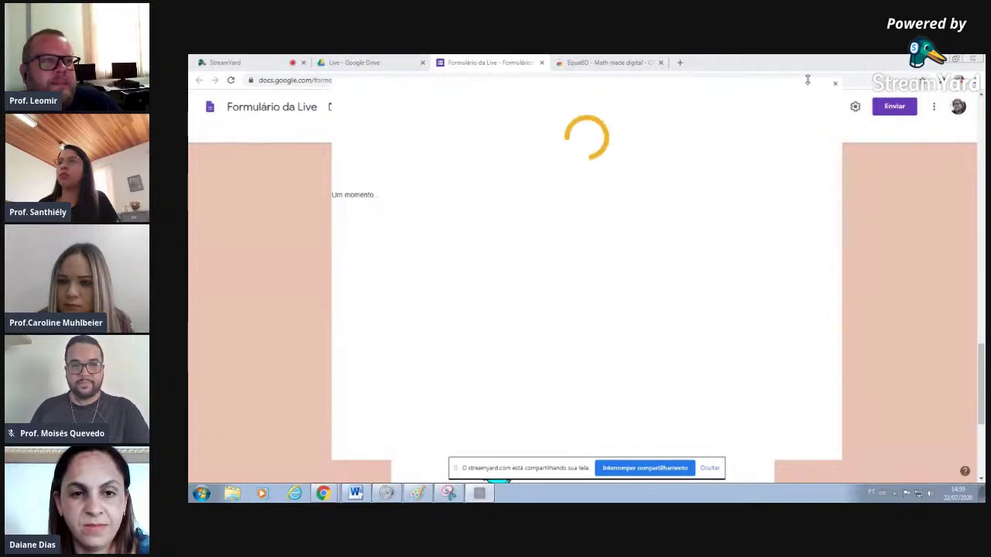
Switch to the StreamYard studio and check the participants and viewers' comments.
click(250, 59)
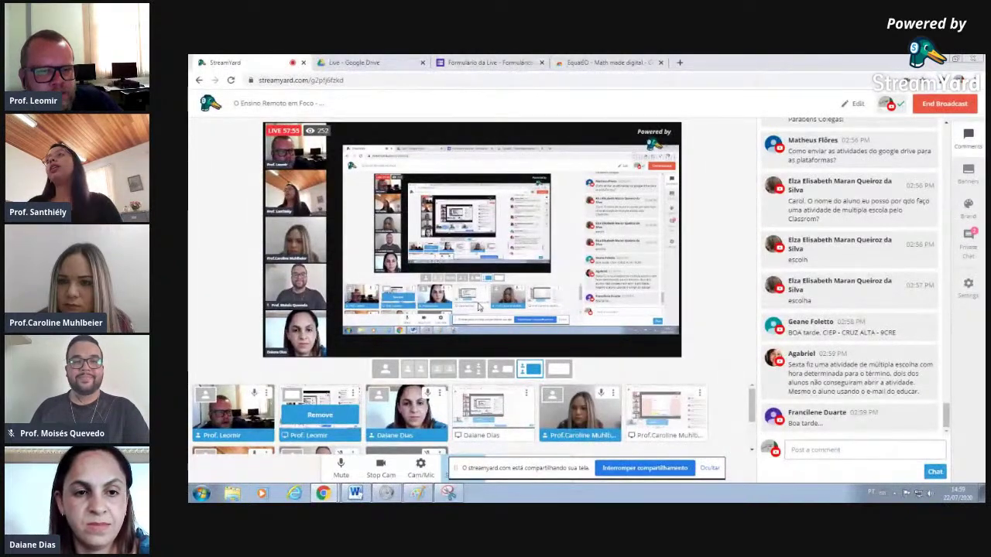
mouse_move(519, 432)
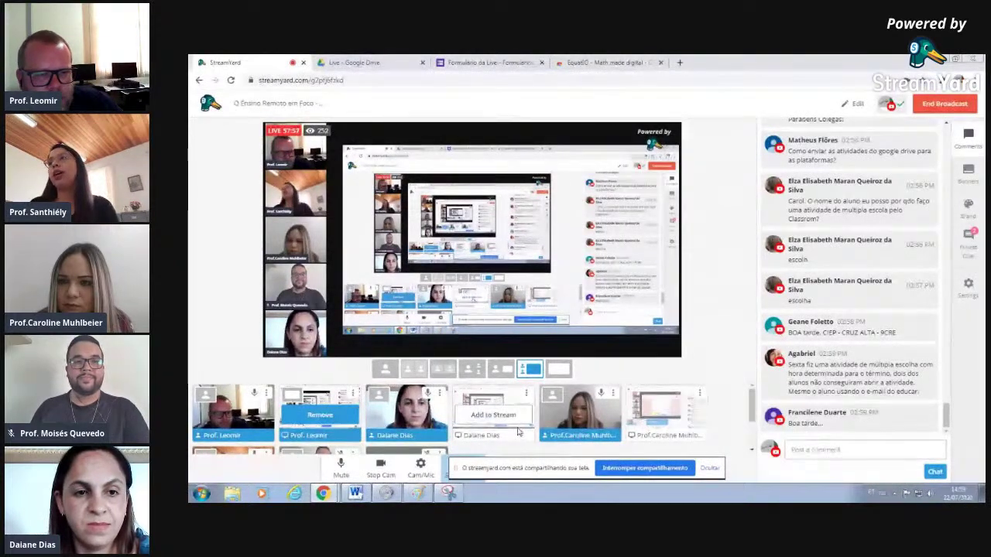
scroll(446, 415, down, 1)
mouse_move(397, 416)
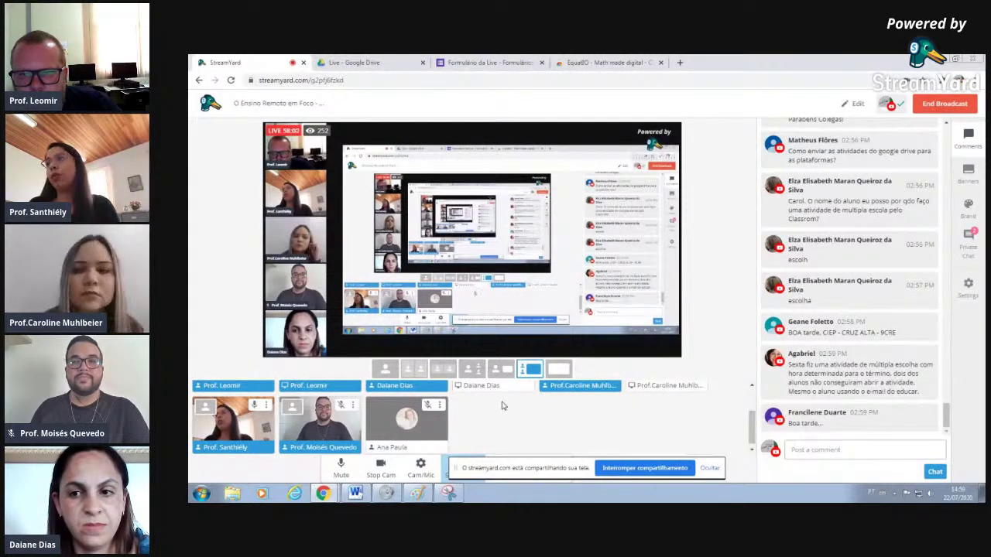
mouse_move(871, 307)
click(854, 291)
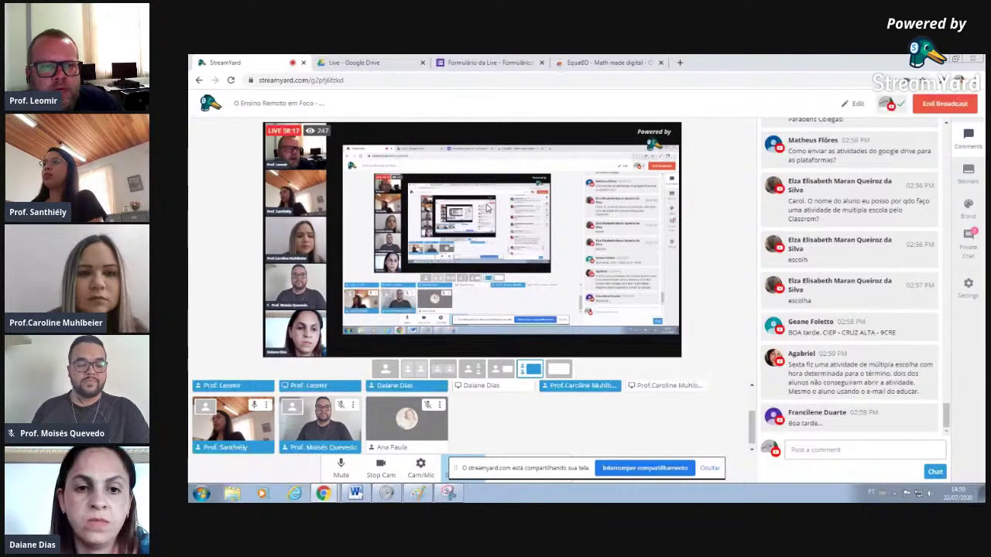
Return to Formulário da Live and look over its sections, opening the Nome question in Seção 2 de 3.
click(487, 62)
scroll(511, 260, down, 6)
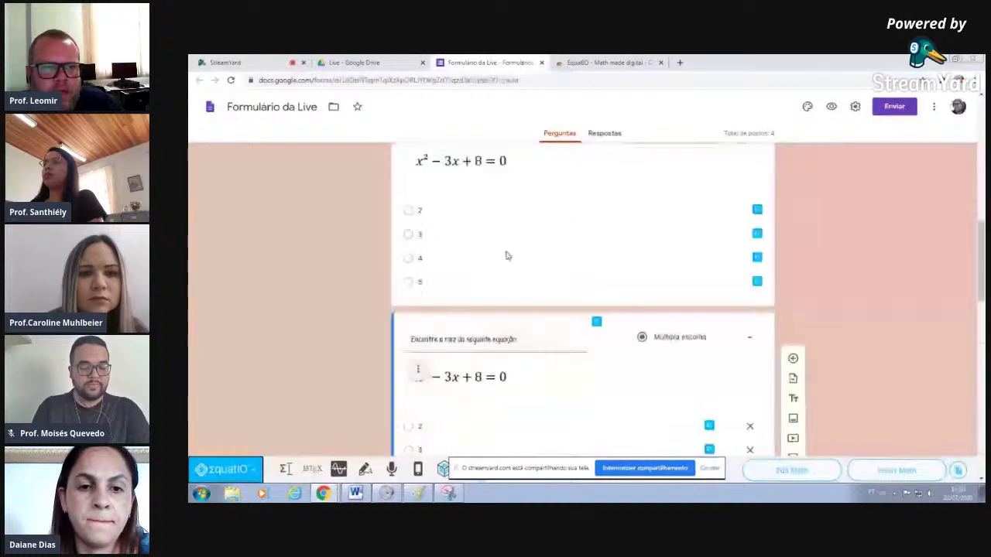
scroll(507, 255, up, 10)
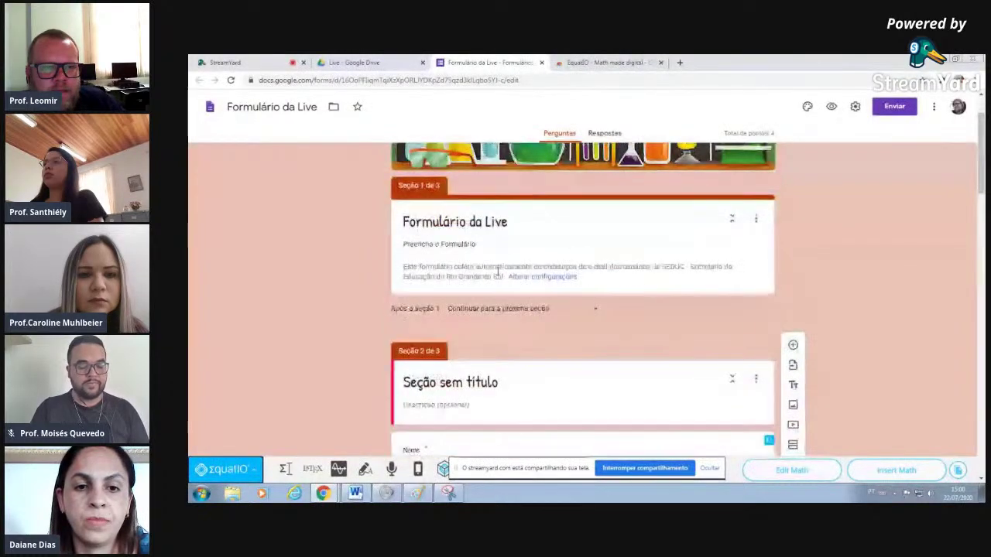
scroll(498, 270, up, 2)
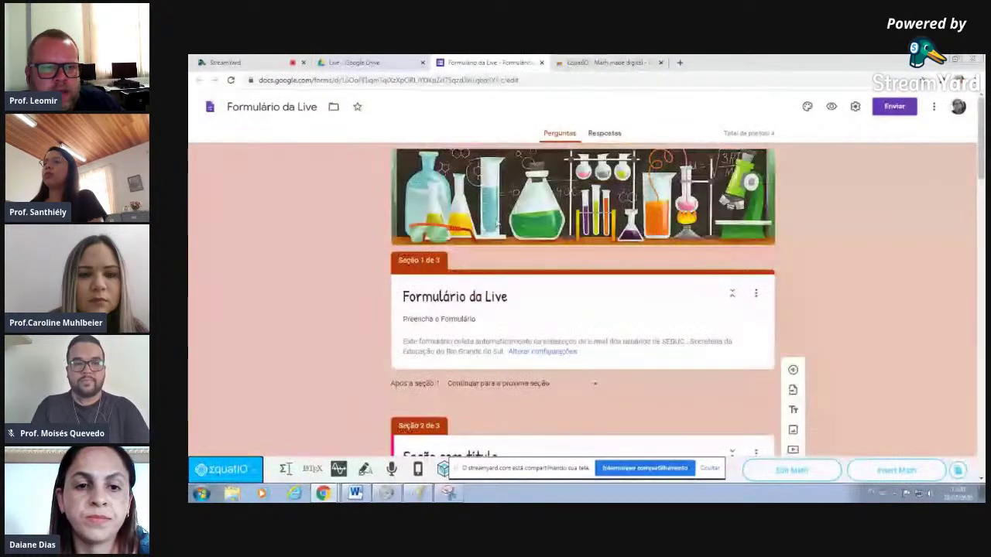
scroll(496, 225, down, 6)
scroll(437, 288, up, 2)
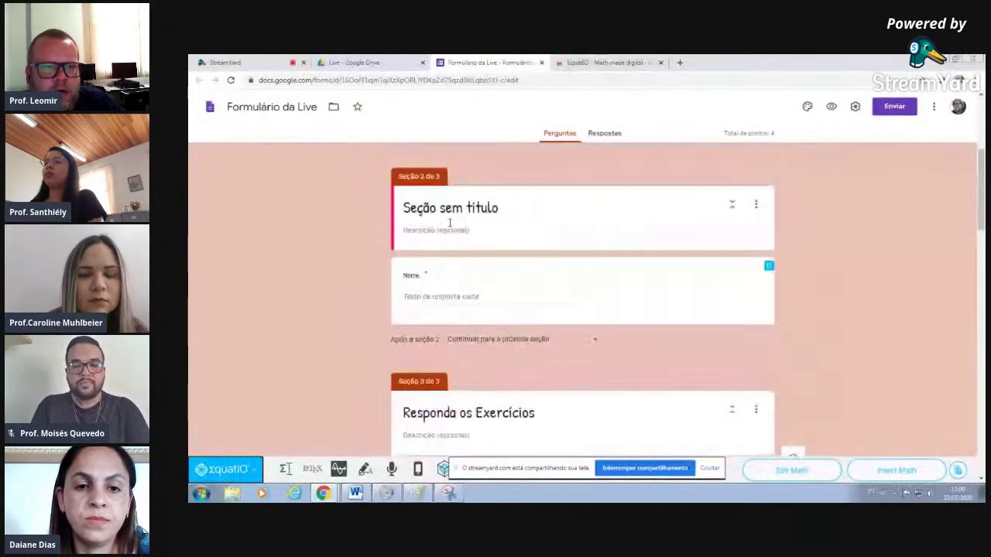
click(437, 297)
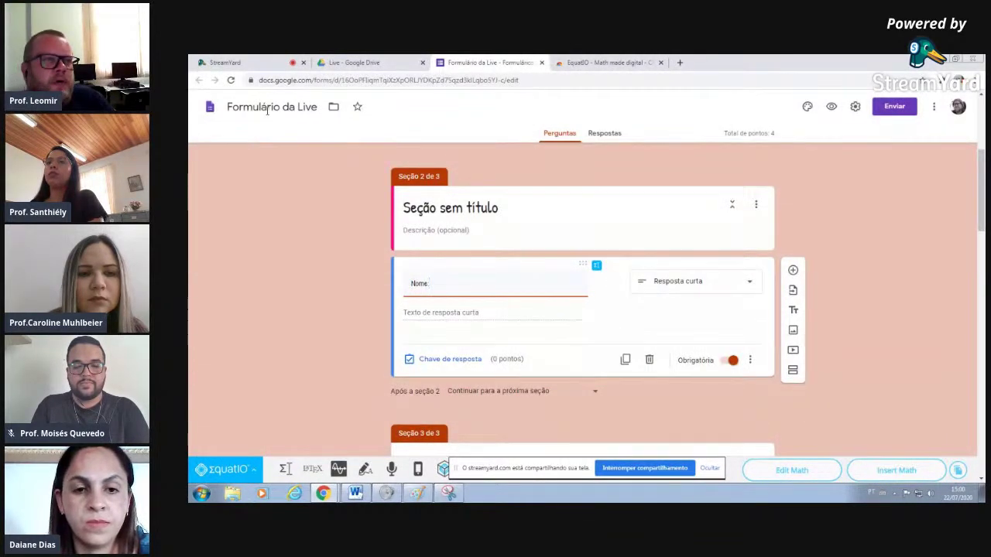
text(:)
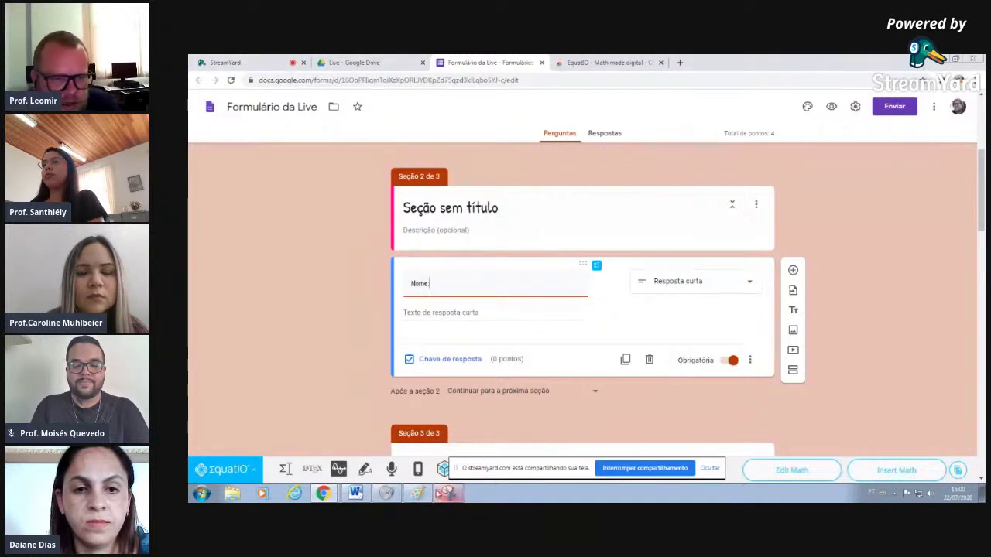
Pin Ferramenta de Captura to the Windows taskbar.
mouse_move(458, 499)
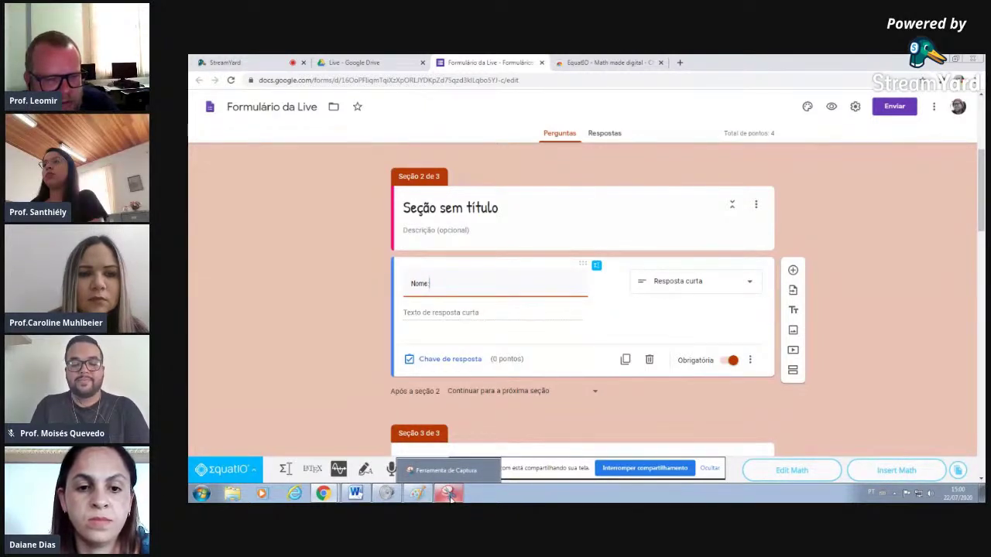
right_click(450, 498)
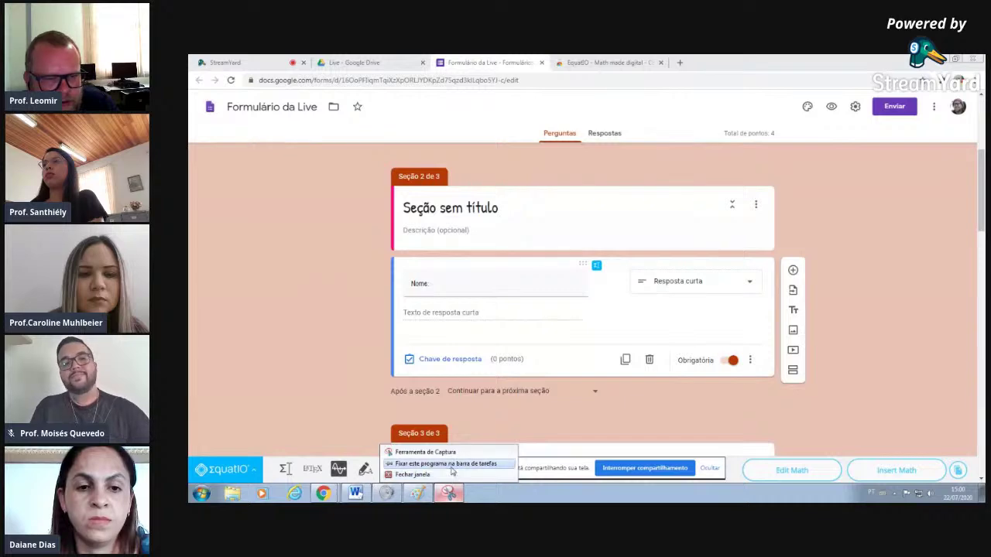
click(451, 464)
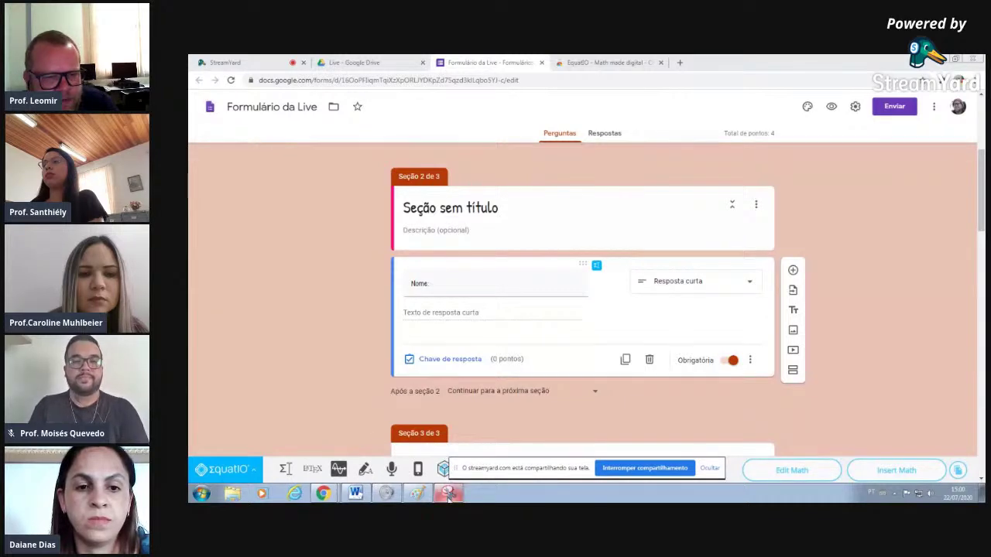
Close Ferramenta de Captura without saving its capture, and test the pinned shortcut by starting and closing the tool.
click(487, 472)
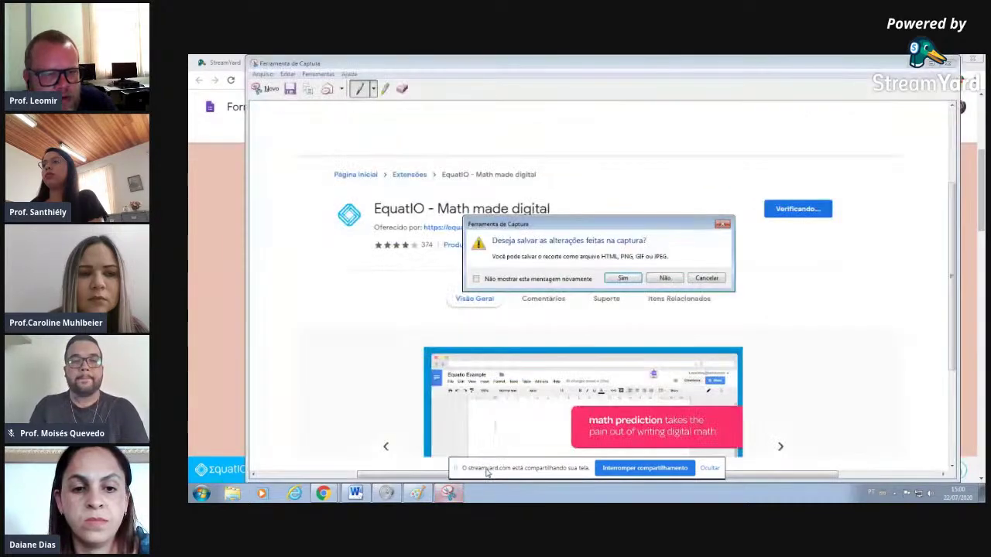
click(657, 280)
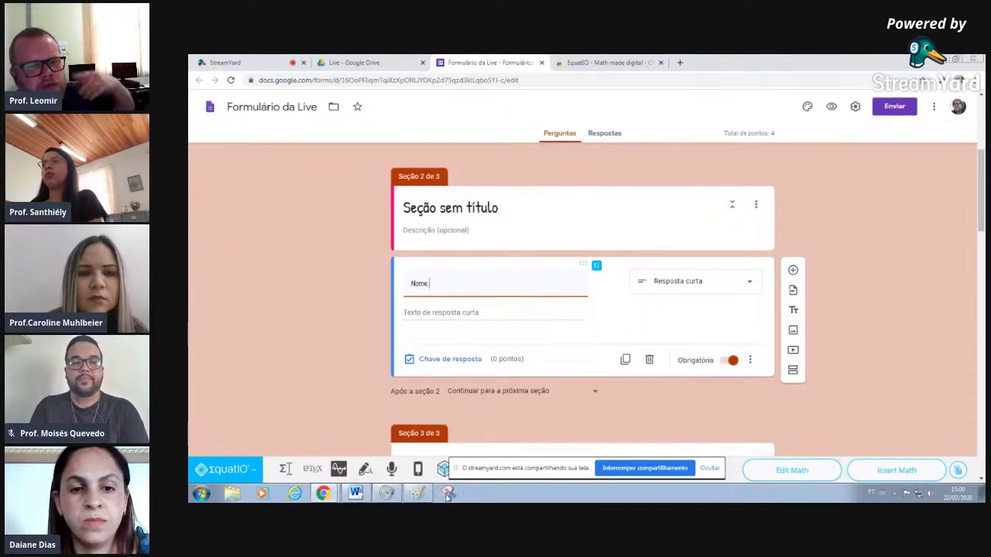
click(447, 493)
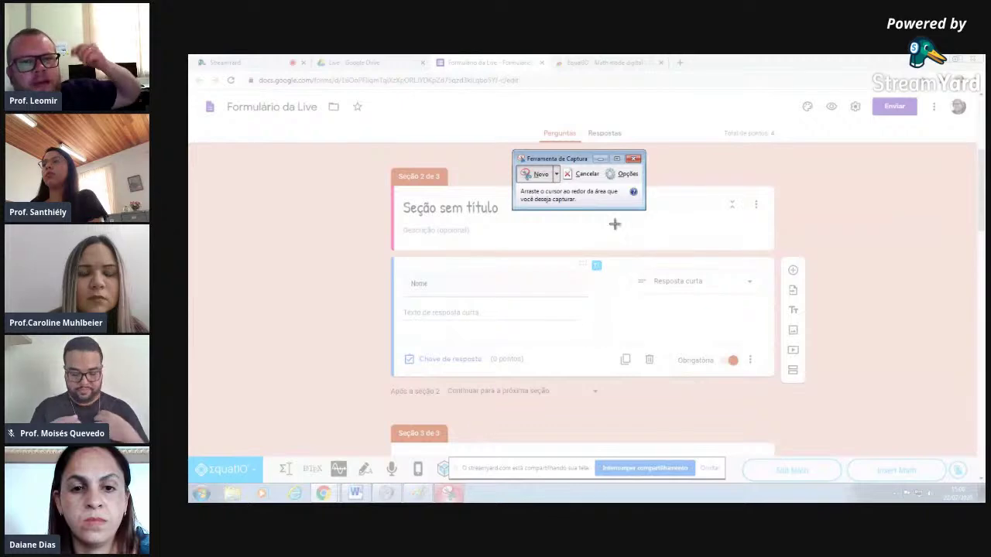
click(634, 159)
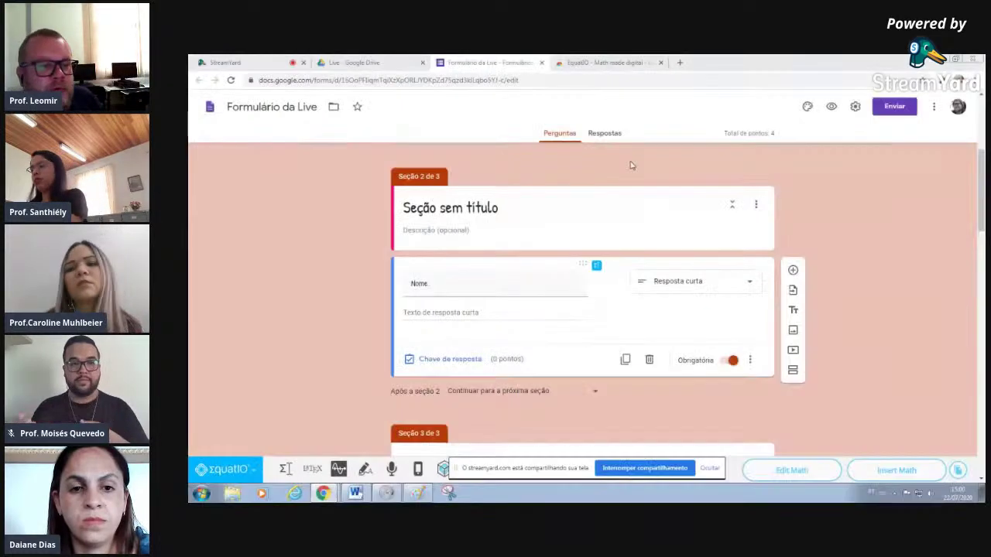
Check the latest viewer comments in the StreamYard studio and return to Formulário da Live.
click(250, 61)
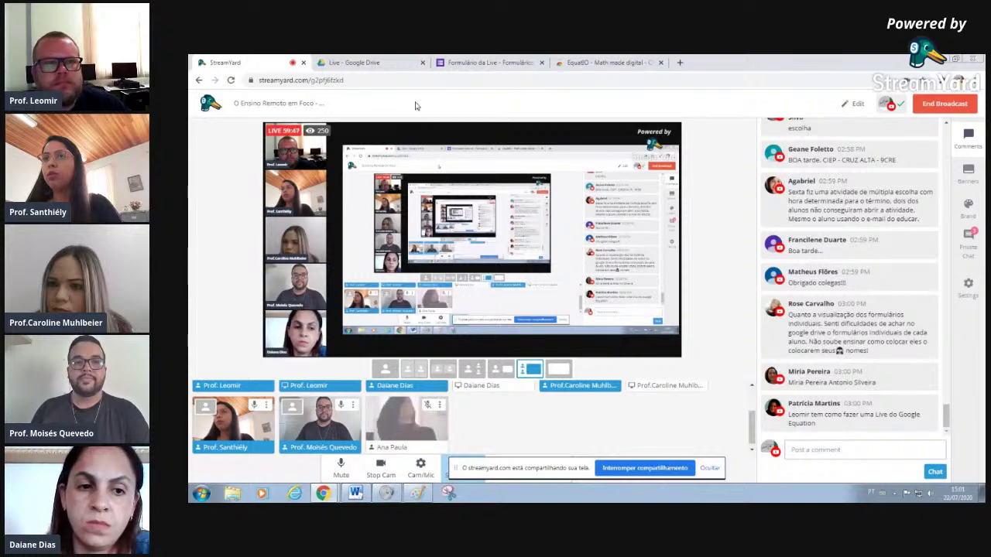
click(481, 62)
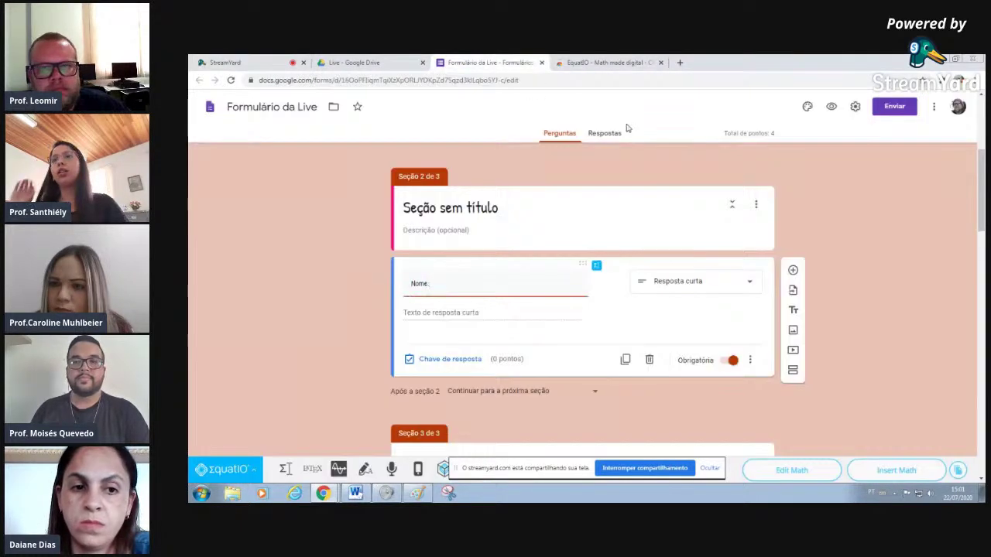
Check the responses of Formulário da Live, and return to the StreamYard studio to look over the participants and comments.
click(604, 133)
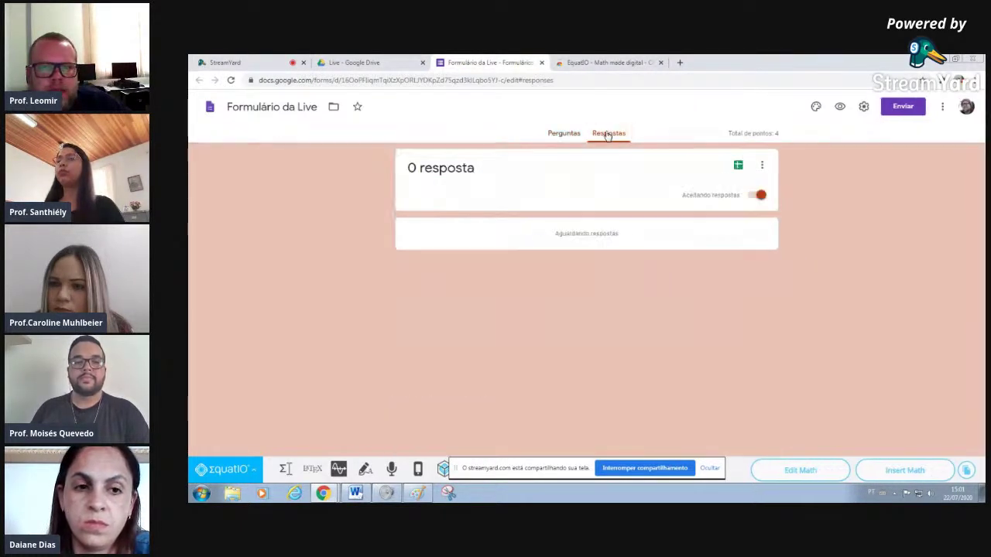
click(233, 62)
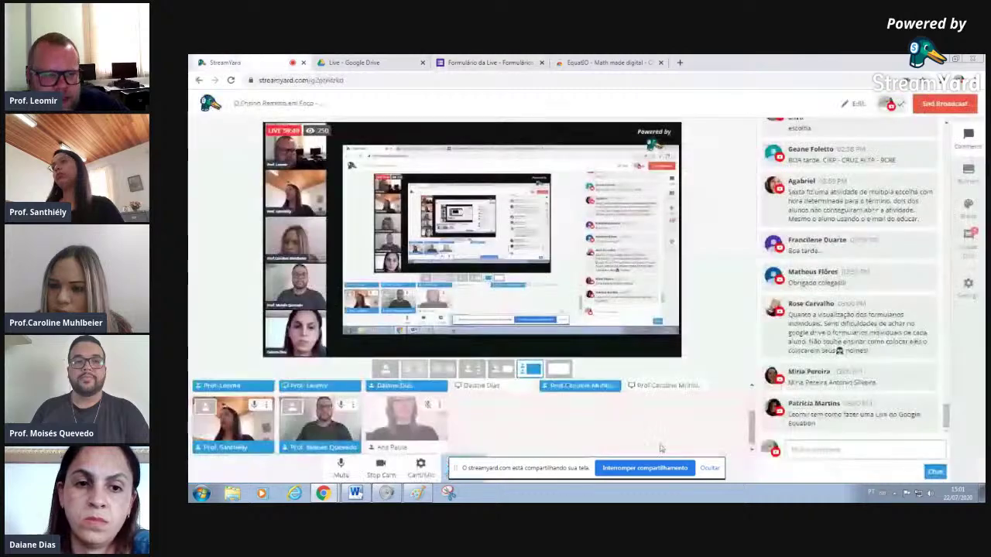
scroll(554, 416, up, 1)
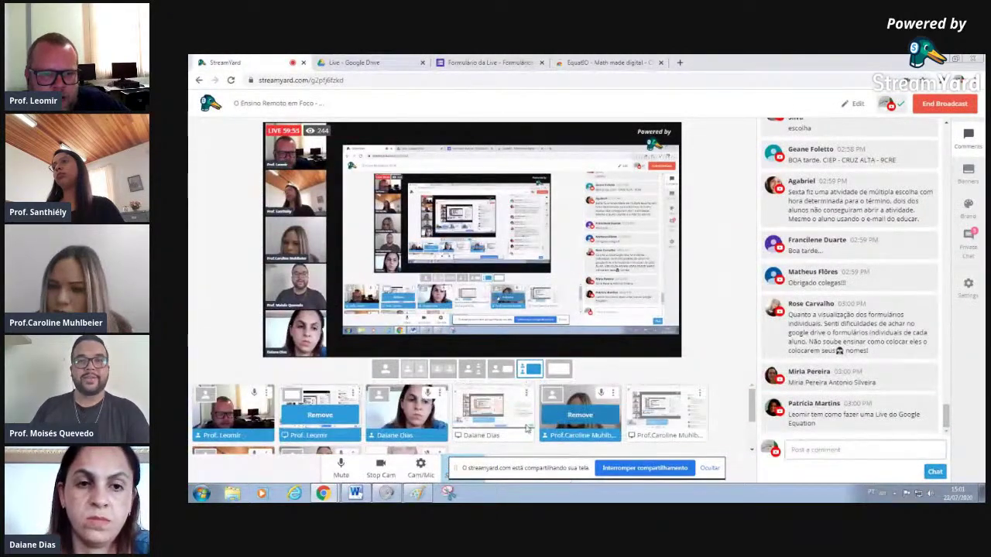
scroll(472, 432, down, 1)
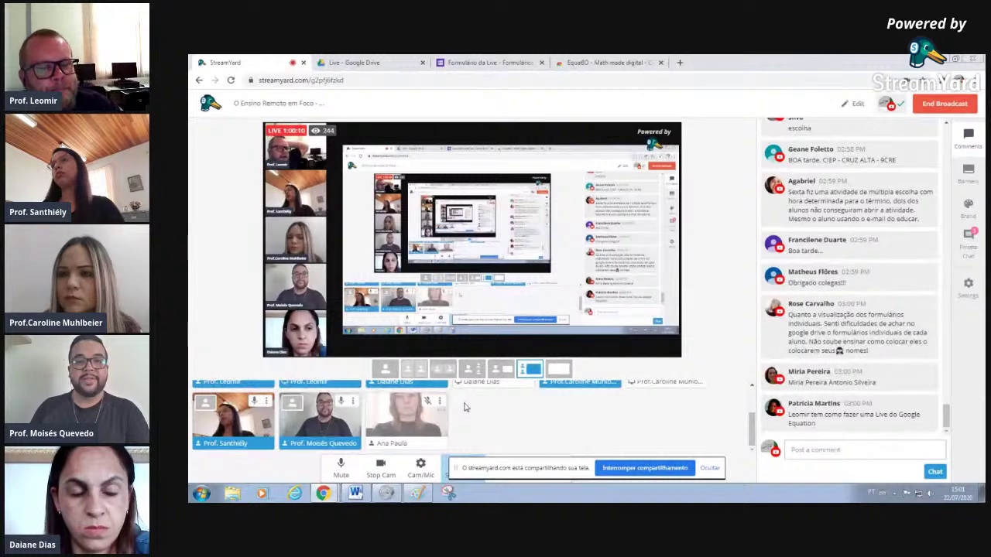
mouse_move(373, 418)
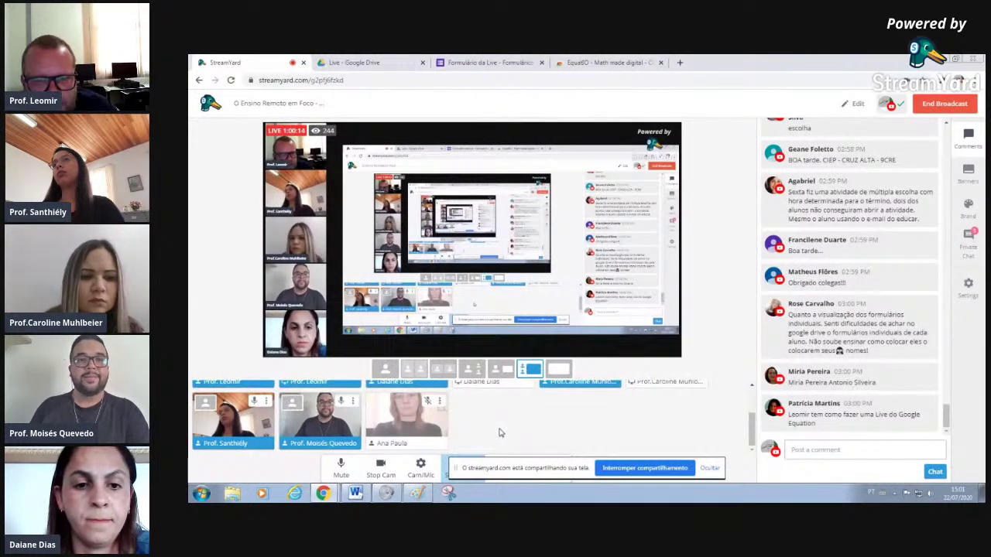
mouse_move(438, 427)
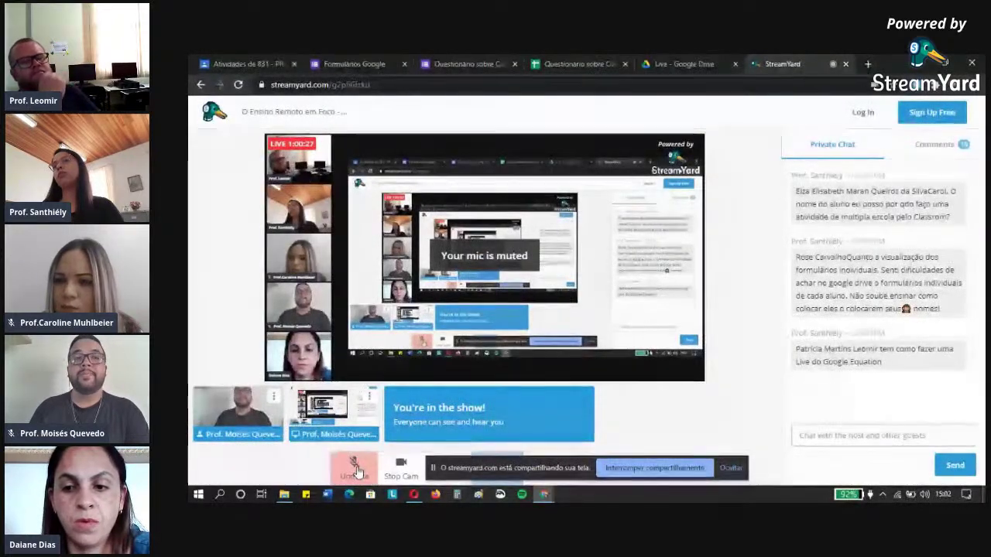
Unmute the microphone in StreamYard, and look through the first individual response of the Questionário sobre Cultura de Paz form.
click(354, 466)
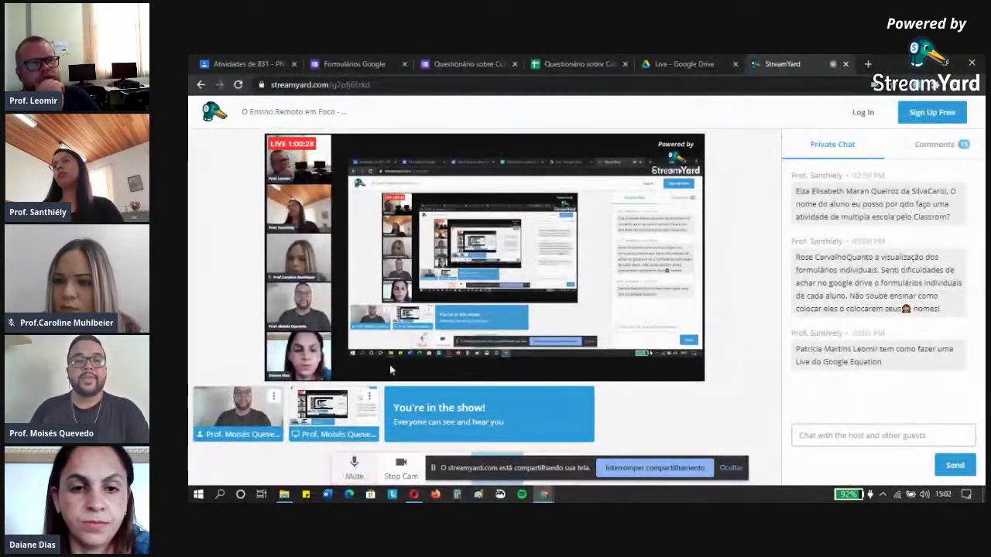
click(474, 59)
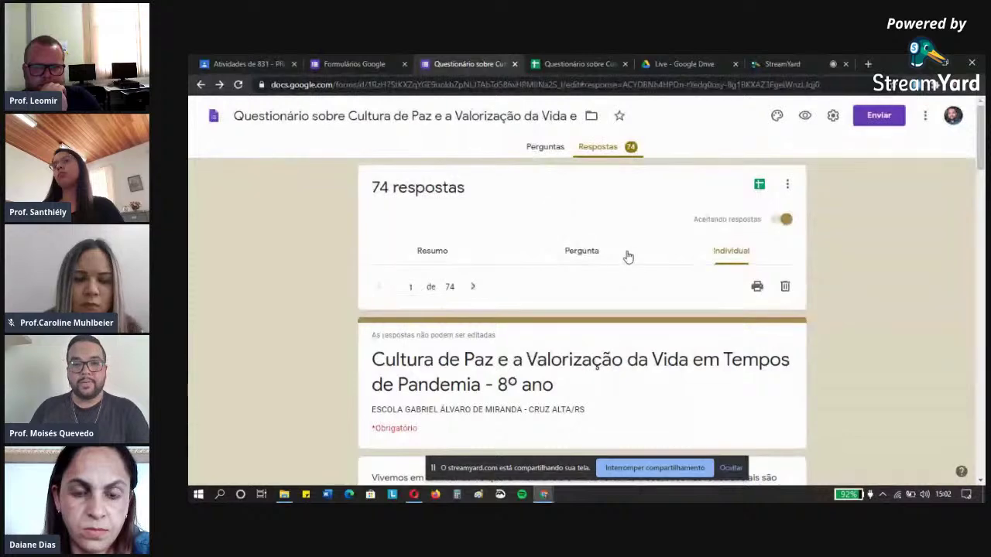
scroll(630, 294, down, 1)
scroll(631, 338, up, 1)
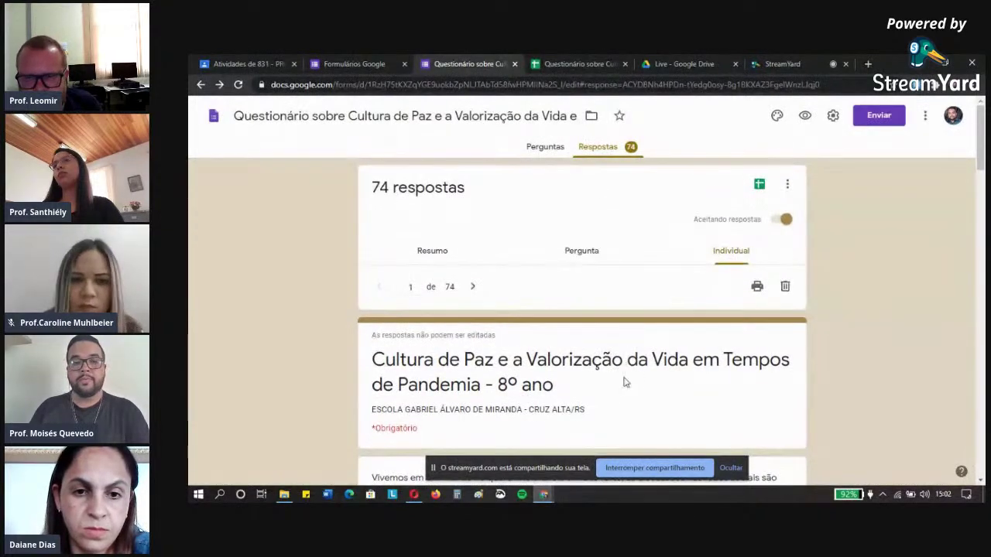
scroll(619, 344, down, 3)
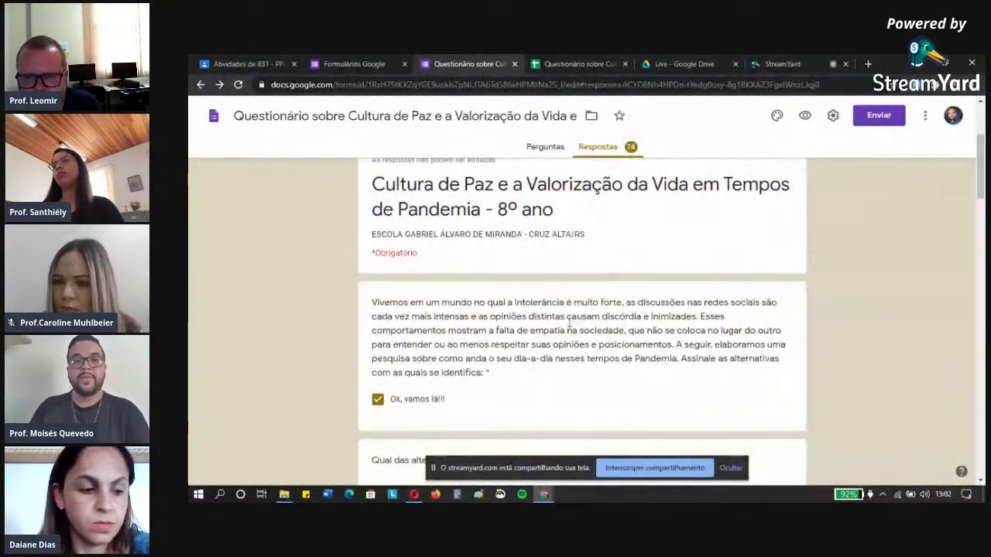
scroll(540, 300, down, 3)
scroll(540, 299, down, 1)
scroll(538, 313, up, 5)
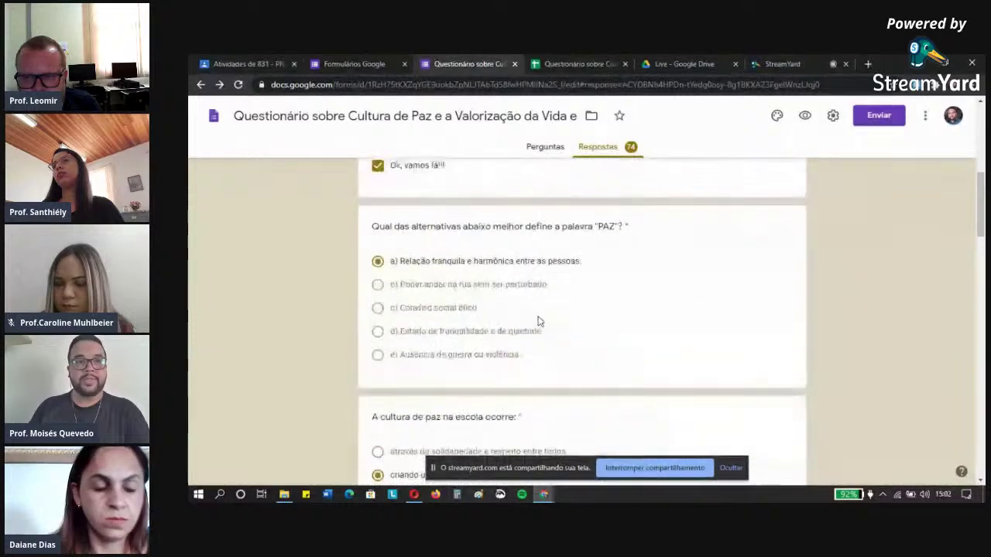
scroll(535, 344, up, 3)
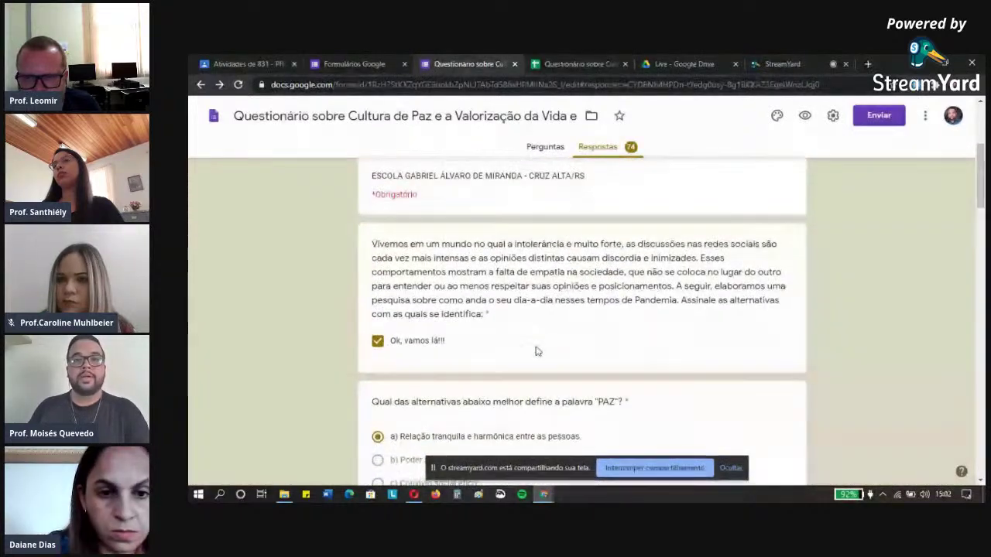
Switch to Google Classroom and open the Atividades list of the class 936 - GEOGRAFIA.
click(263, 64)
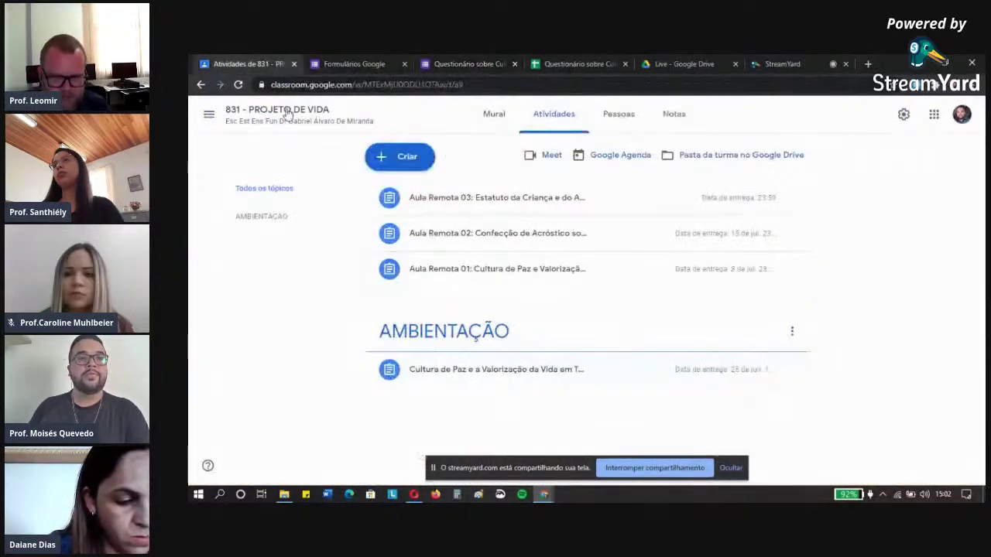
click(208, 114)
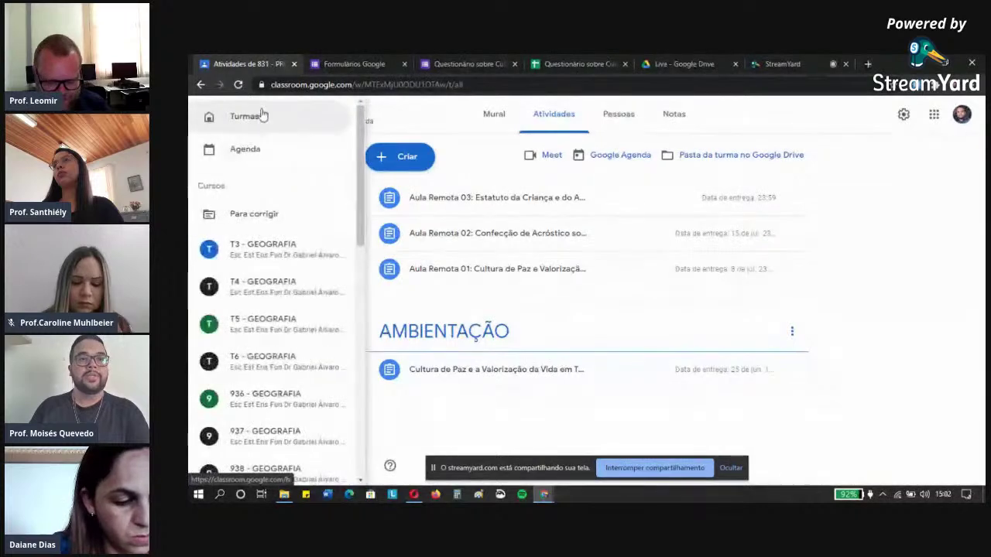
click(259, 122)
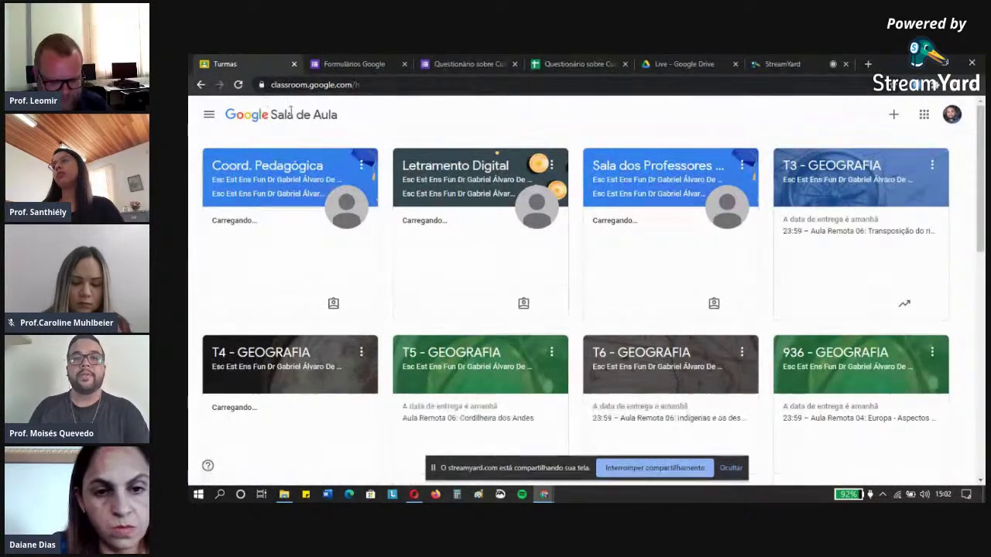
click(824, 353)
scroll(590, 148, down, 2)
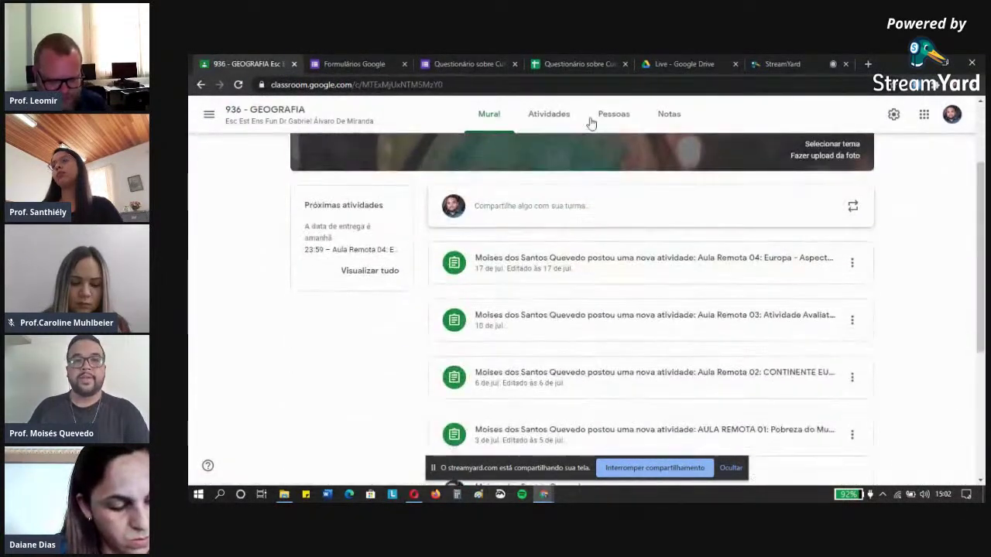
click(549, 114)
scroll(526, 282, down, 2)
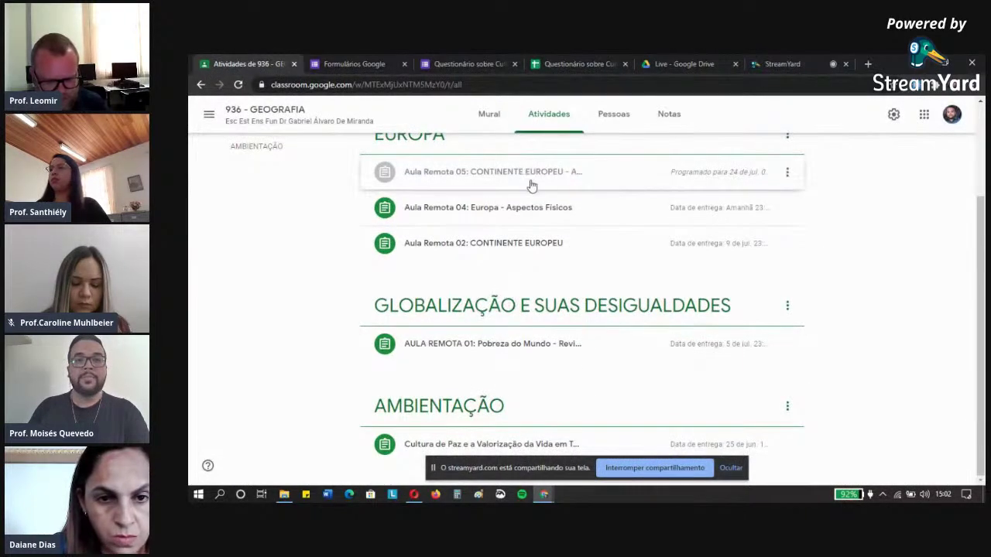
Expand Aula Remota 03: Atividade Avaliativa 2 in the activity list and open its attached form.
click(518, 213)
click(516, 217)
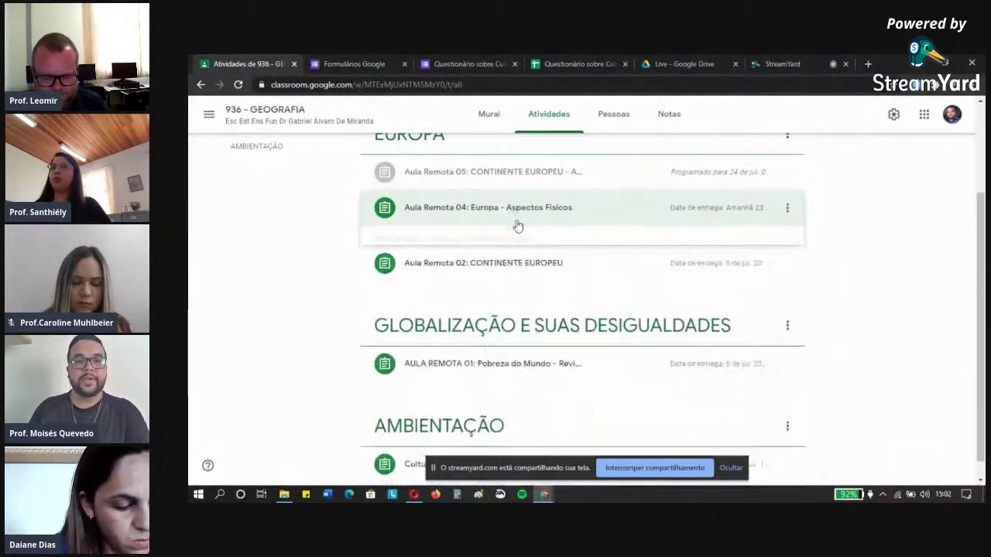
scroll(499, 275, up, 2)
click(513, 206)
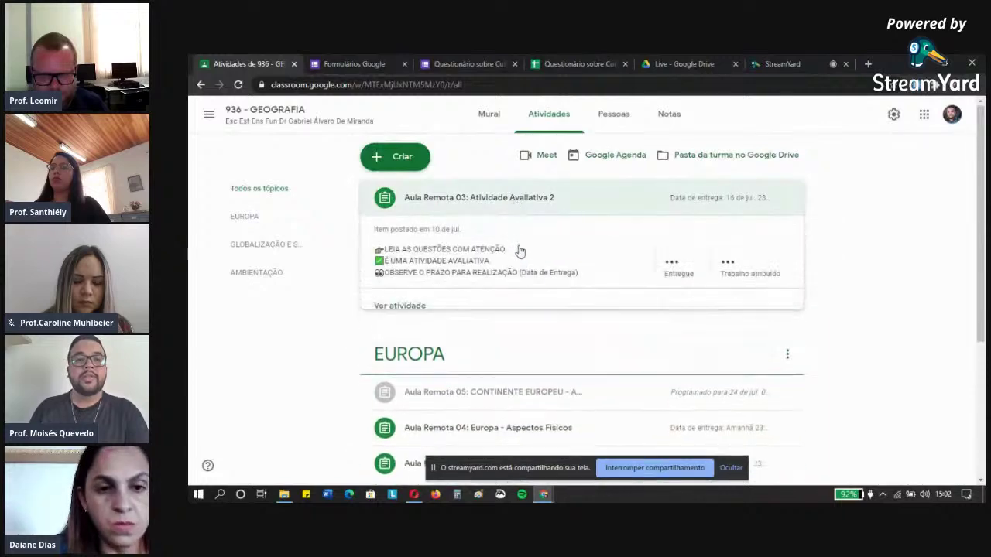
scroll(465, 310, down, 1)
click(486, 195)
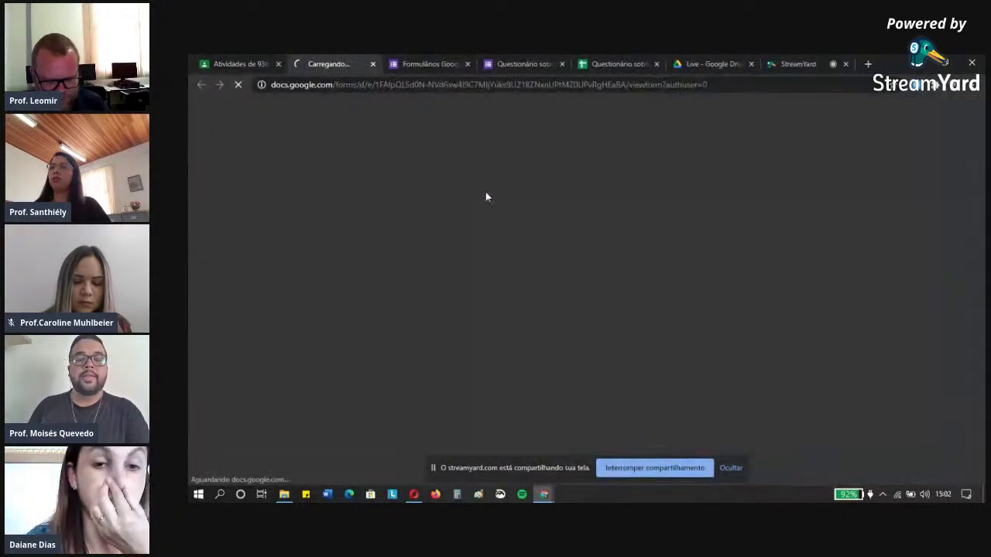
Open the ATIVIDADE AVALIATIVA 2 - GEOGRAFIA form for editing and display its response summary.
scroll(465, 369, down, 1)
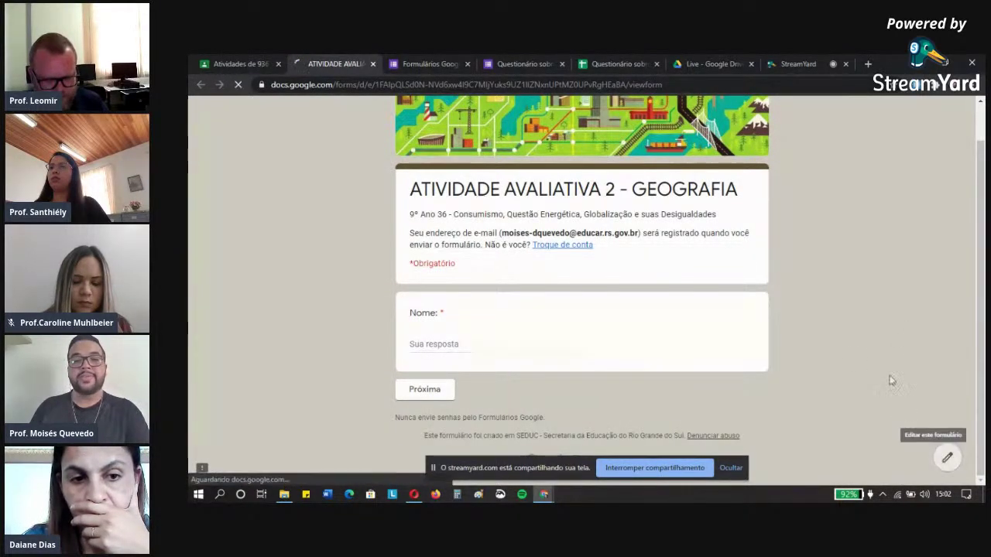
click(946, 458)
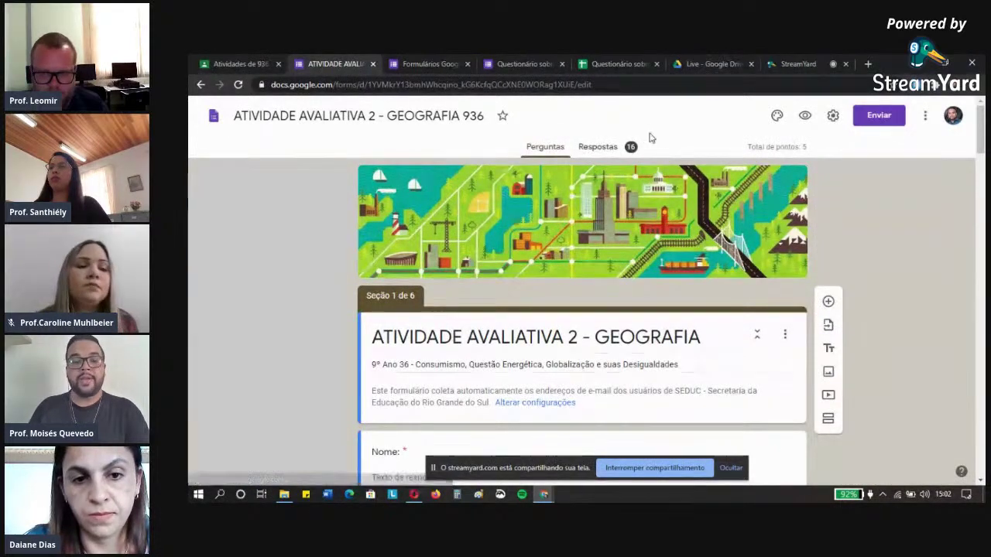
click(601, 150)
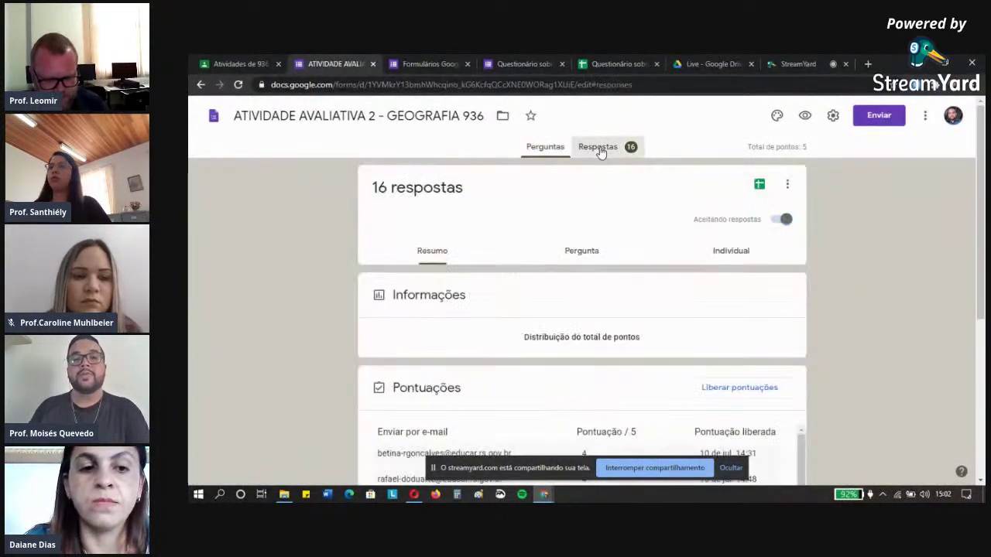
Open the form's responses in a spreadsheet and widen the Endereço de e-mail column to fit its contents.
click(758, 188)
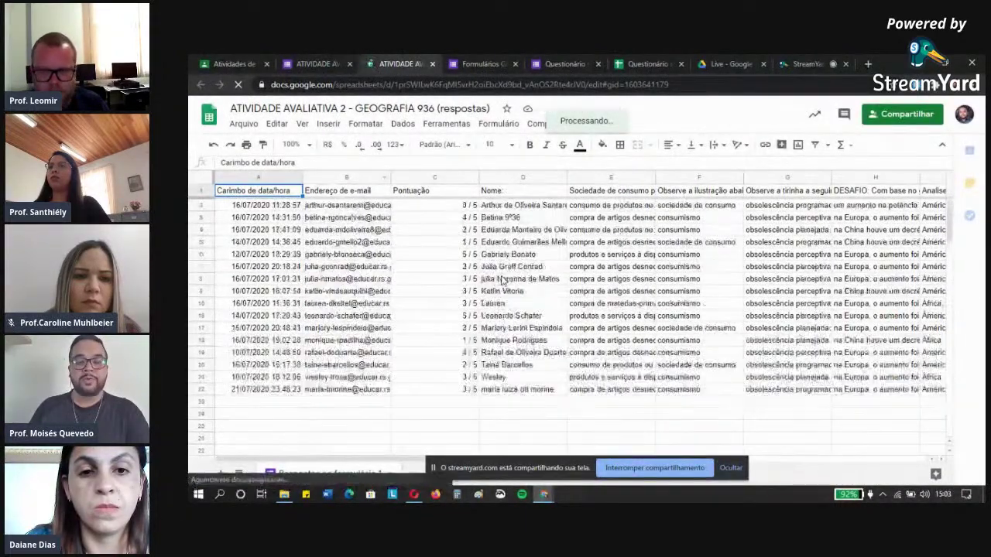
drag(389, 175, 389, 176)
double_click(390, 175)
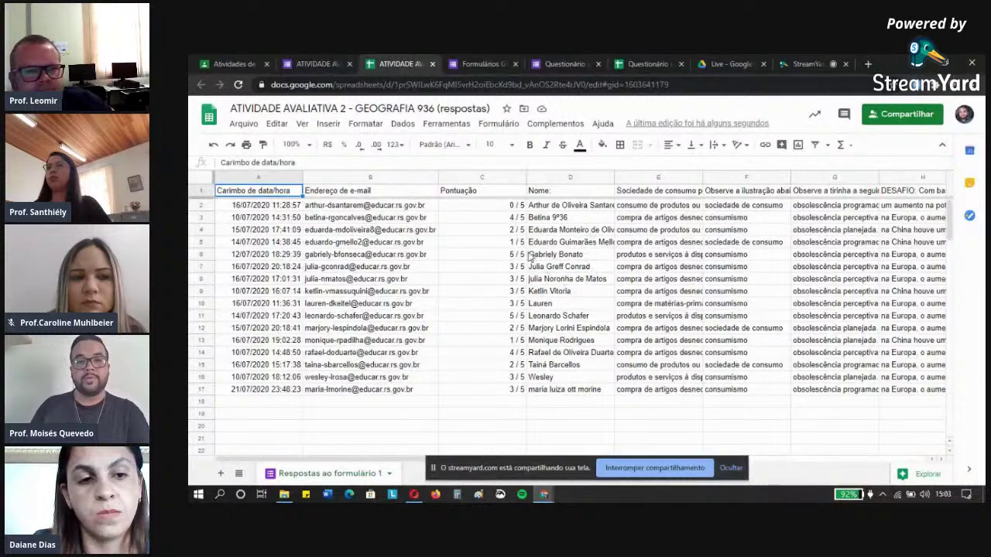
scroll(511, 281, down, 1)
scroll(480, 272, up, 1)
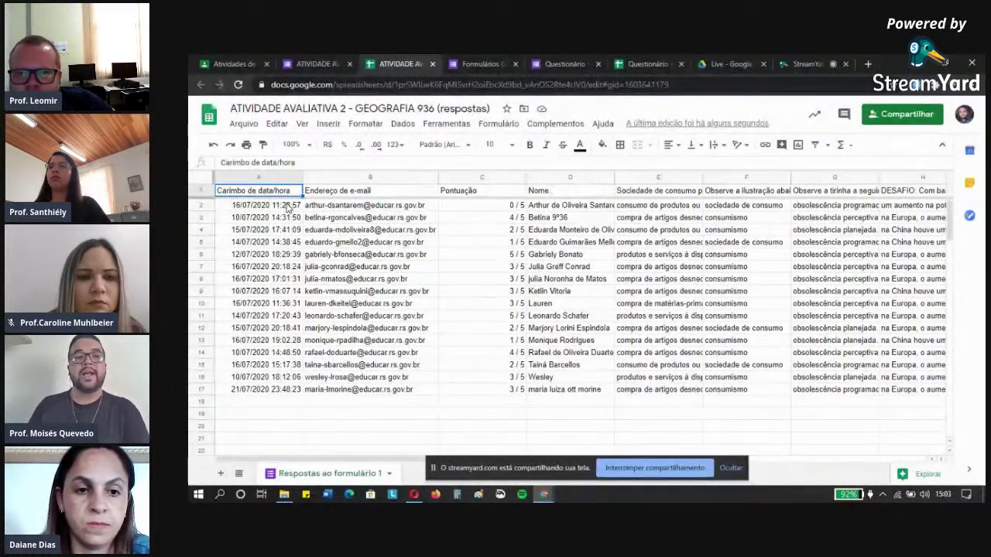
Open the submitted works of Aula Remota 03 in Classroom and highlight the submission date in the first listed student's history.
click(236, 62)
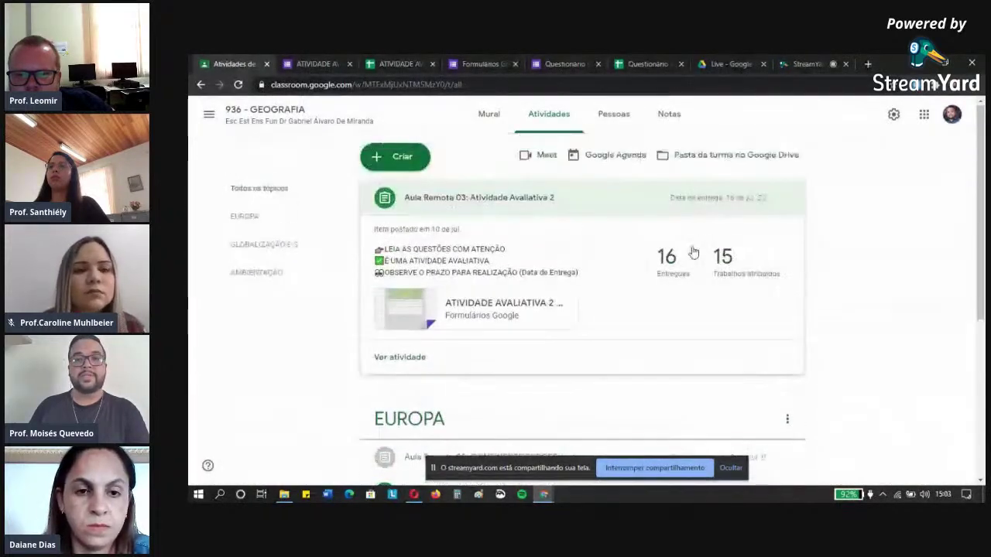
click(667, 258)
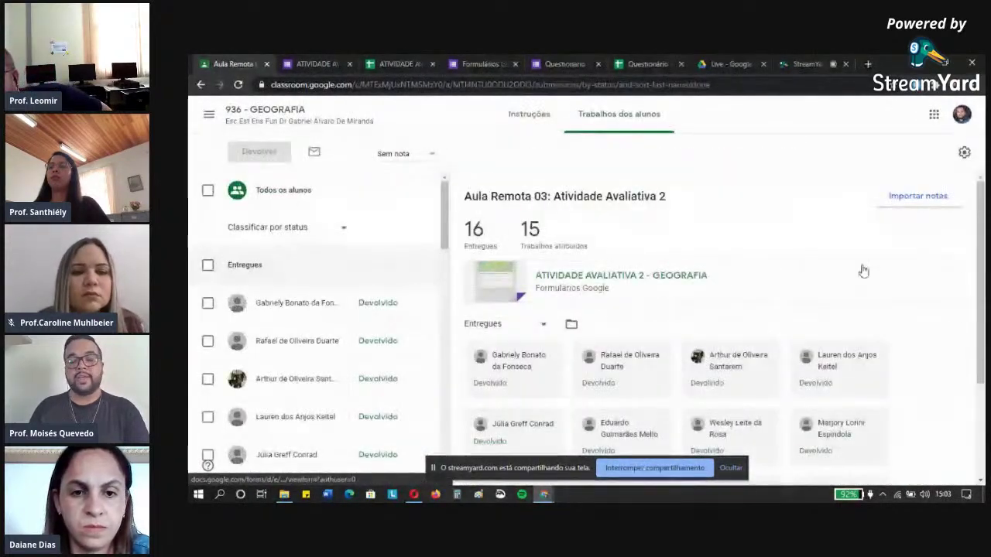
scroll(702, 299, down, 1)
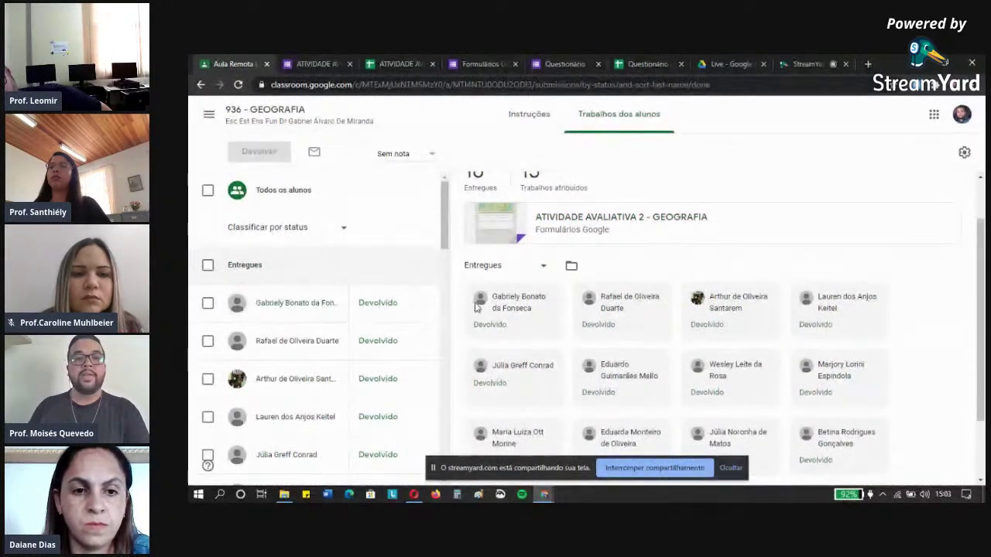
click(312, 307)
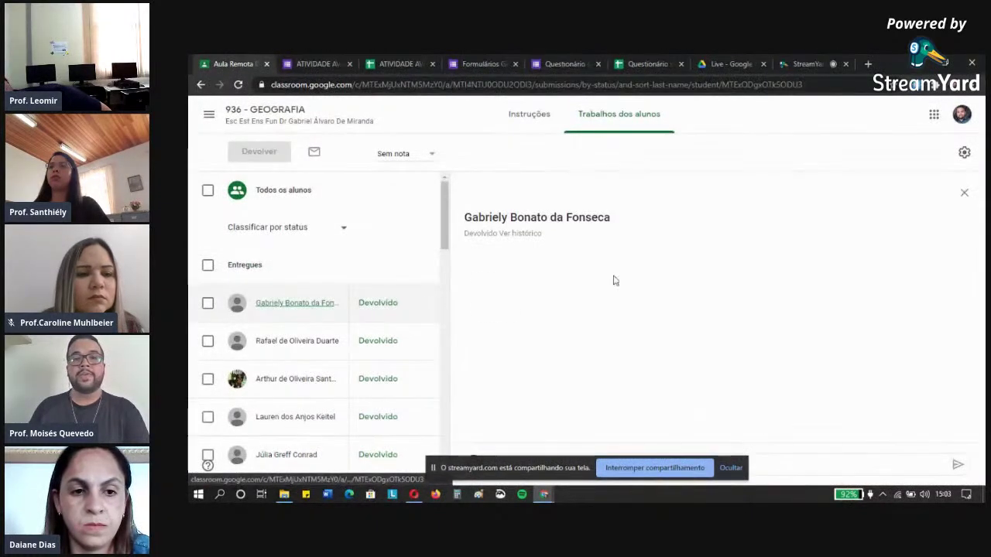
click(520, 234)
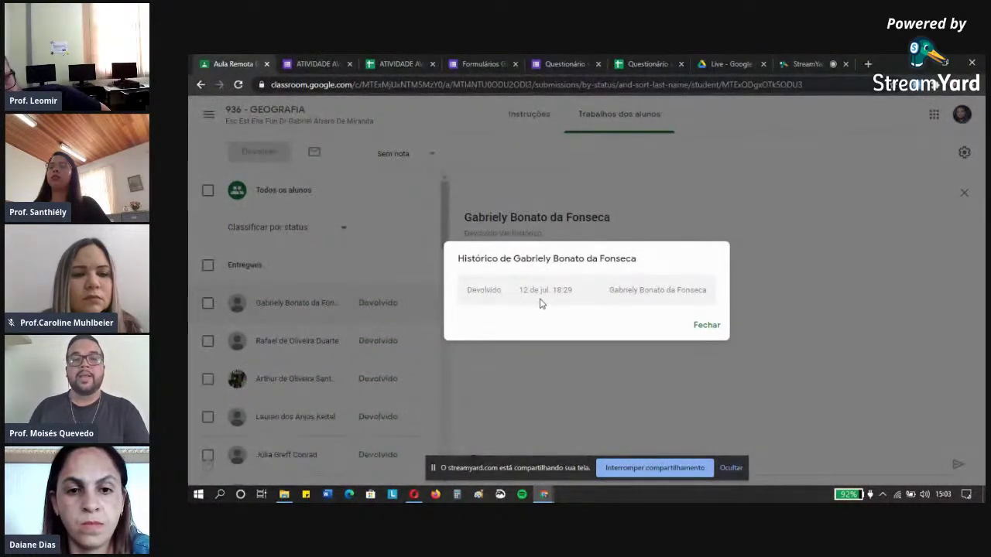
drag(519, 292, 544, 290)
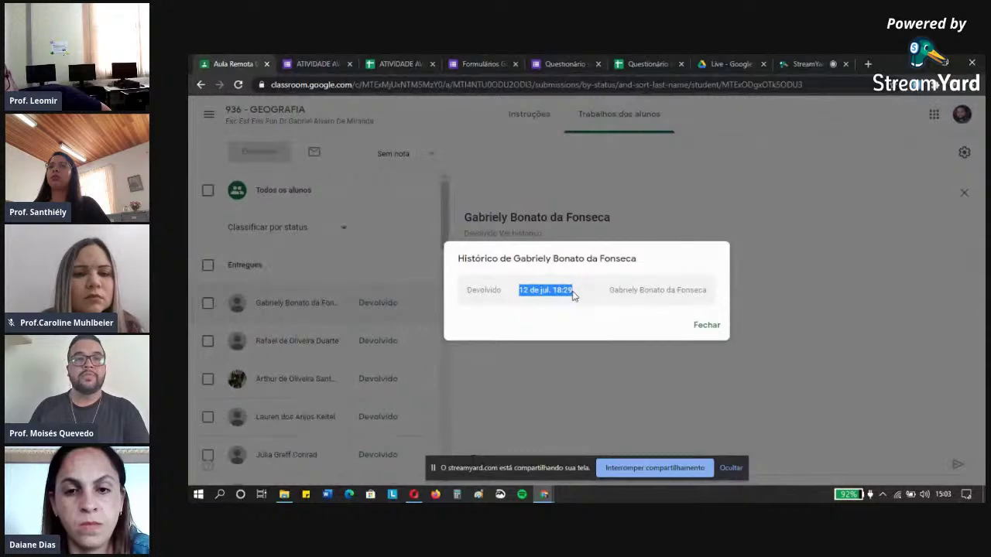
Compare the student's submission time in Classroom with the Carimbo de data/hora in row 6 of the responses spreadsheet.
click(400, 61)
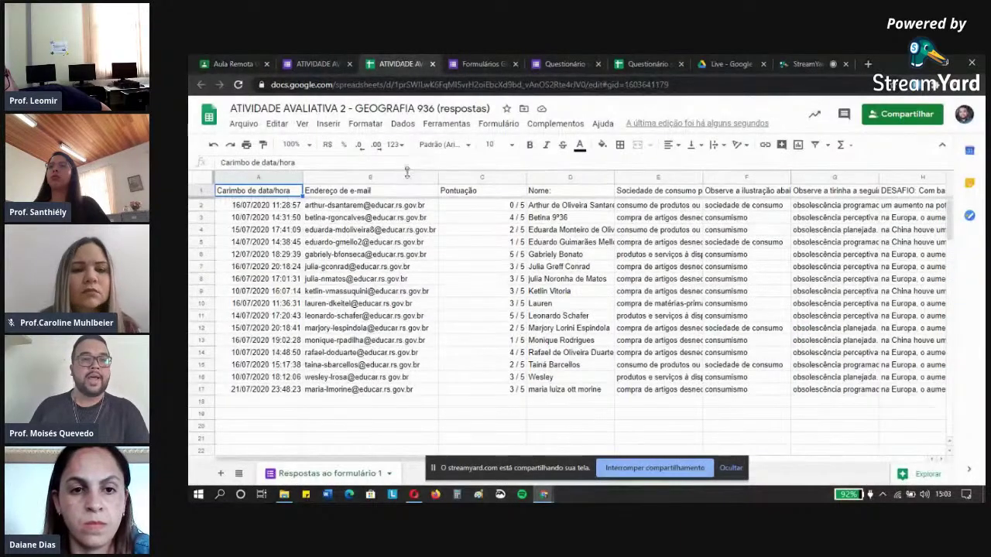
click(232, 63)
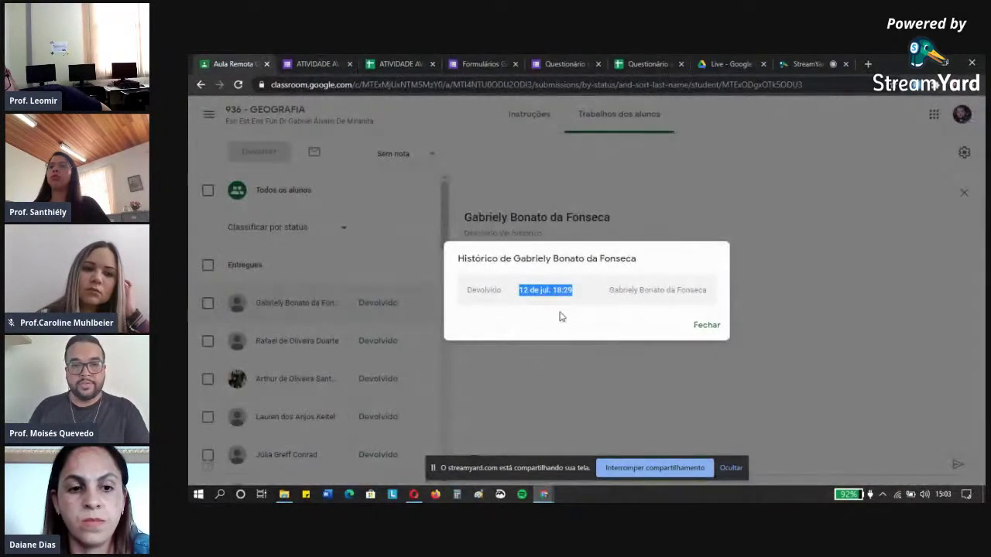
click(399, 63)
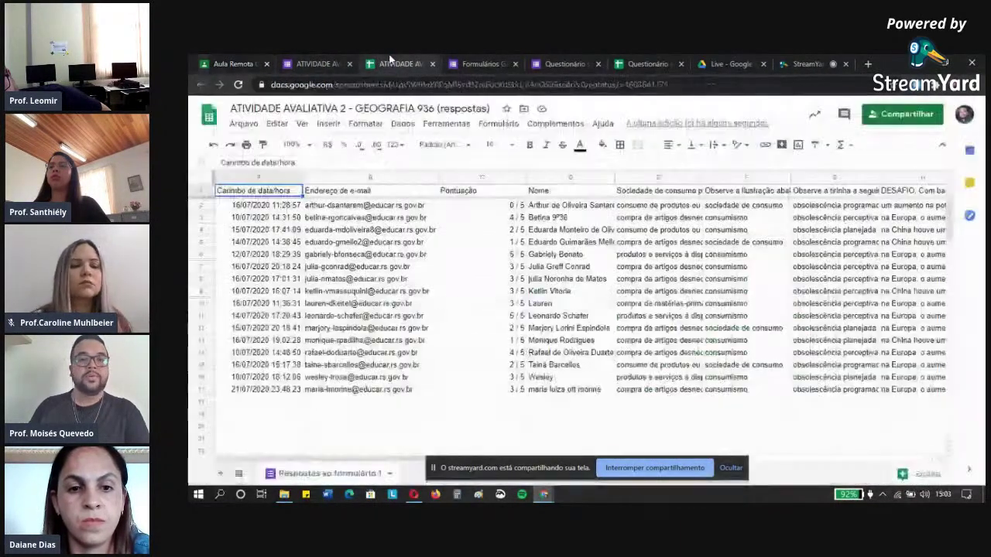
click(278, 257)
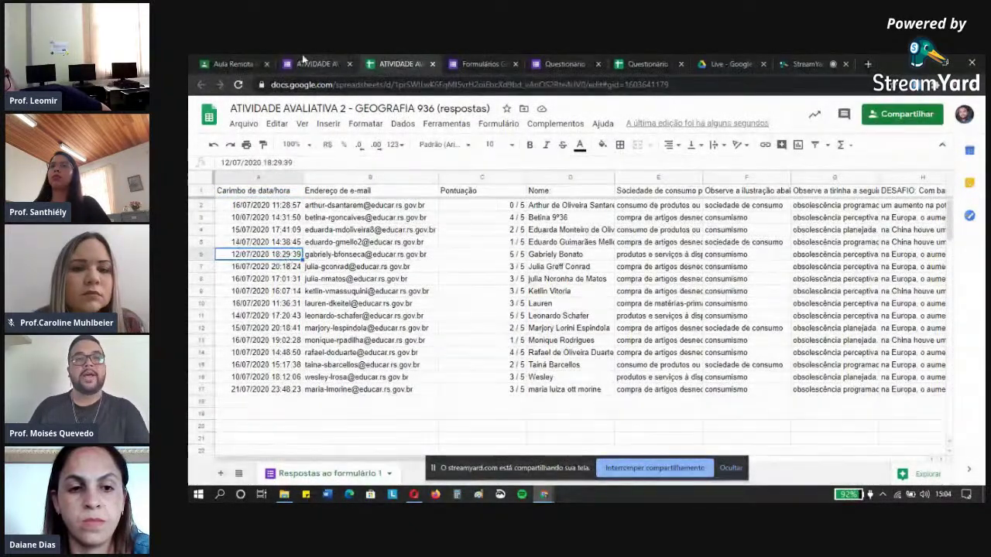
click(233, 62)
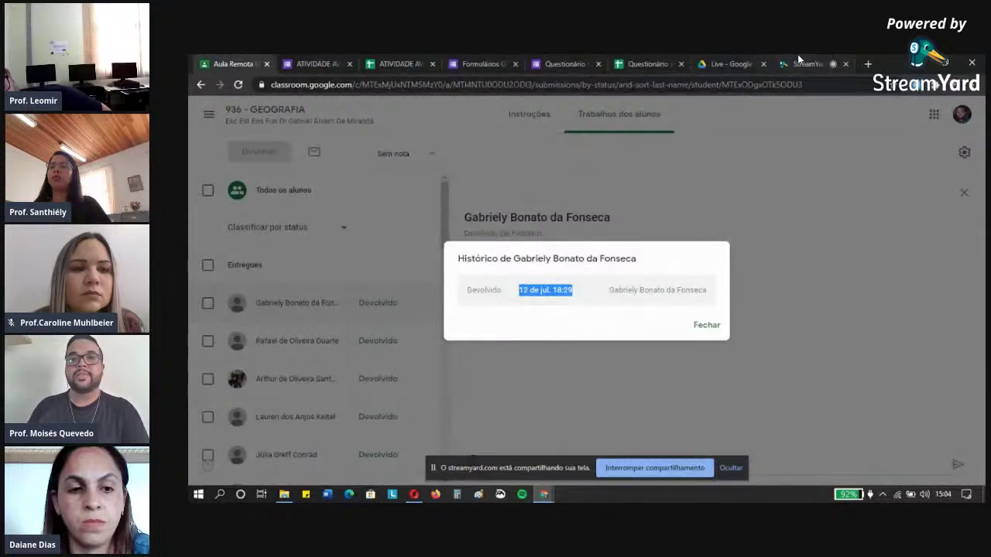
Return to the StreamYard studio and stop sharing the screen.
click(833, 62)
click(663, 466)
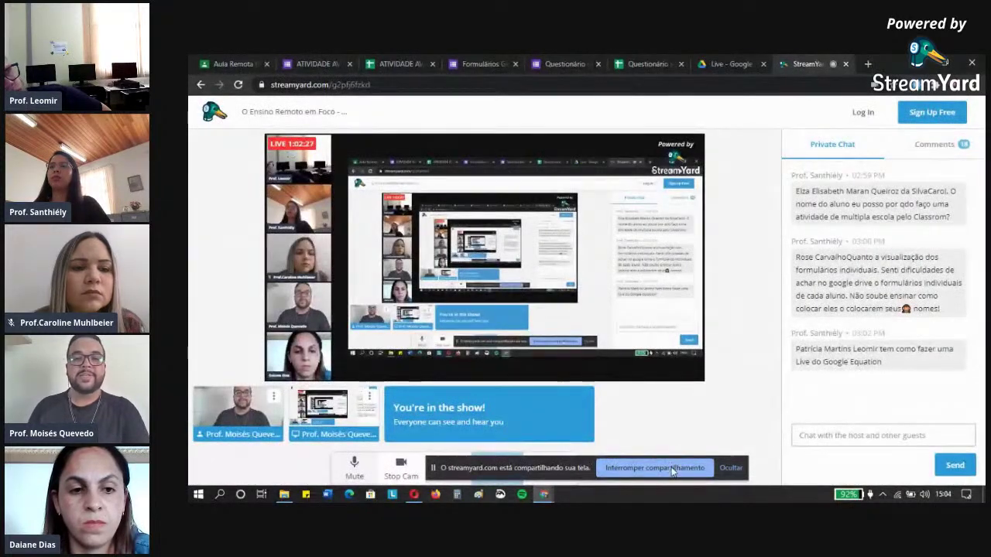